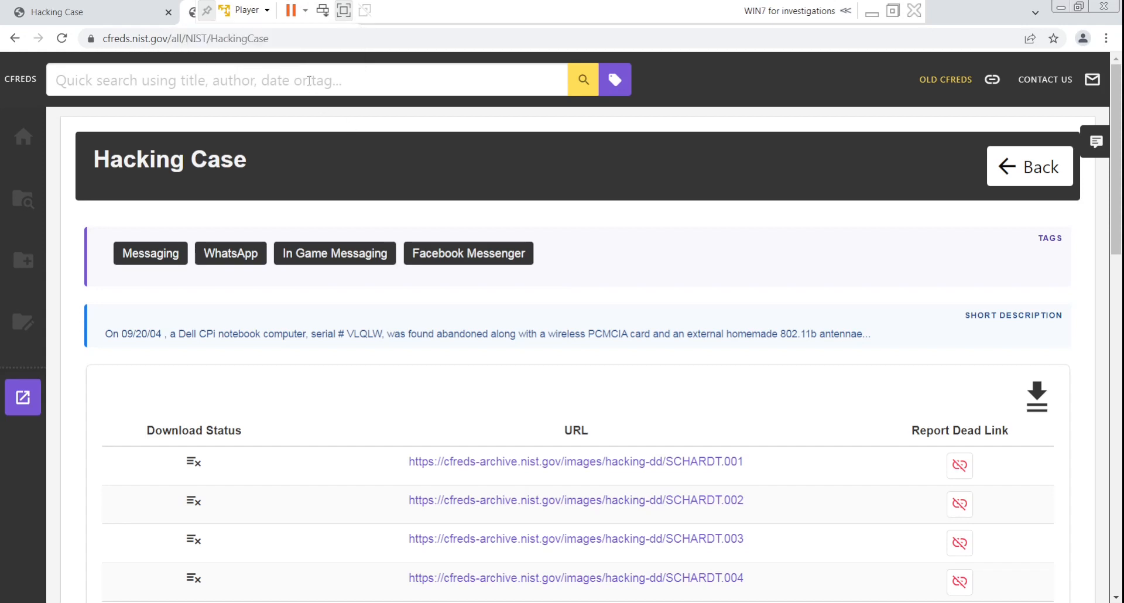
- Highlight the web address of the CFReDS Hacking Case page, and switch to the archived Hacking Case page
drag(278, 36, 82, 38)
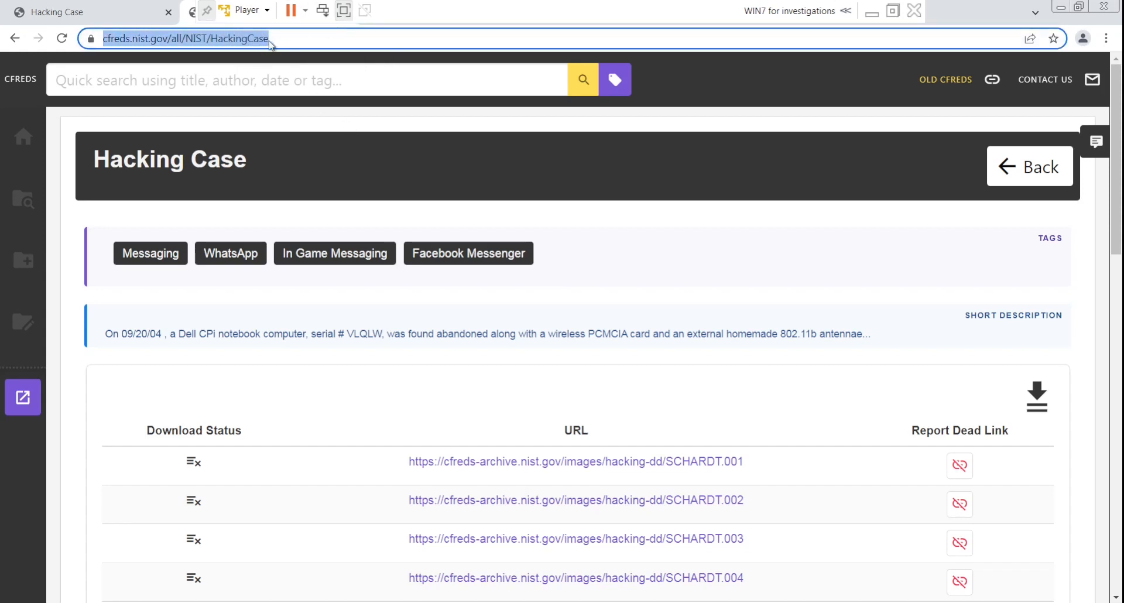
click(280, 38)
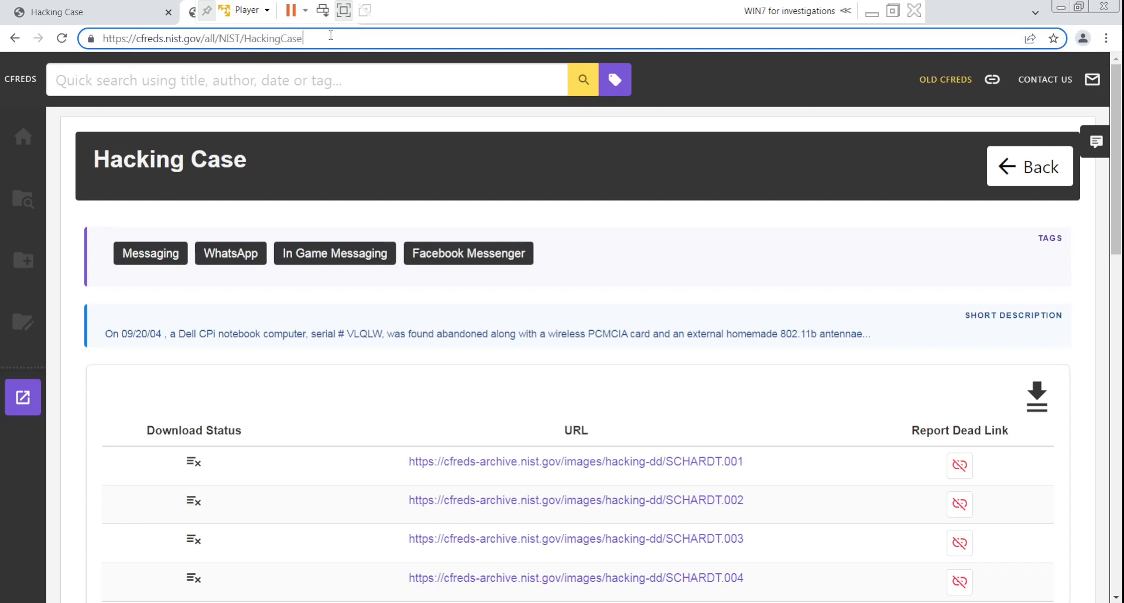
drag(331, 35, 109, 34)
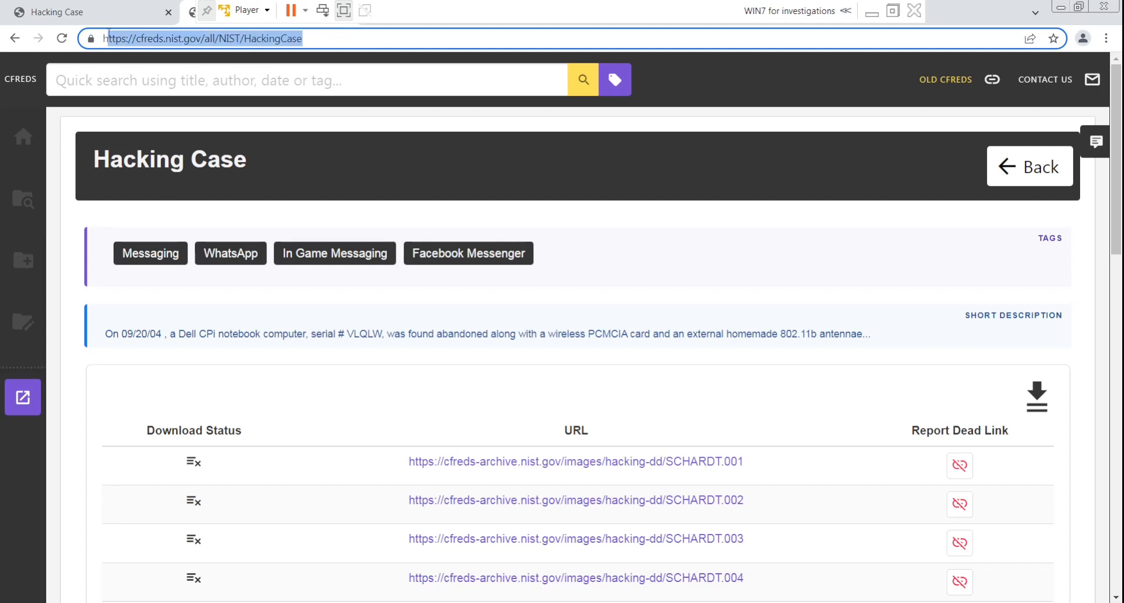
click(96, 18)
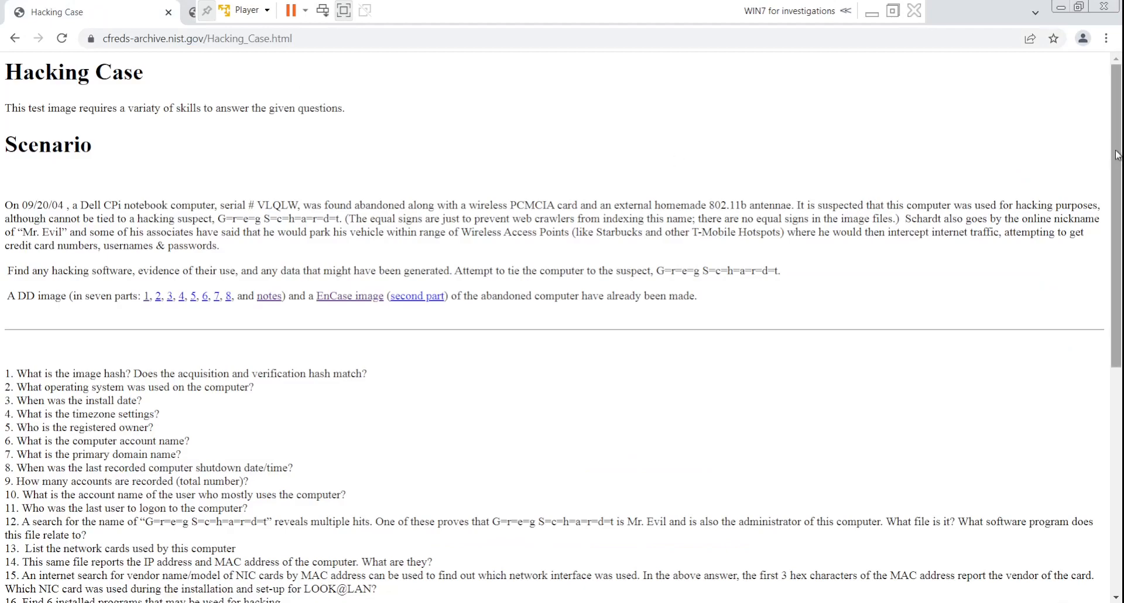
- Read the start of the scenario, highlighting the date, the notebook's serial number, the wireless equipment and the hacking suspicion
mouse_move(1118, 153)
mouse_down()
mouse_move(1121, 289)
mouse_move(1120, 153)
mouse_up()
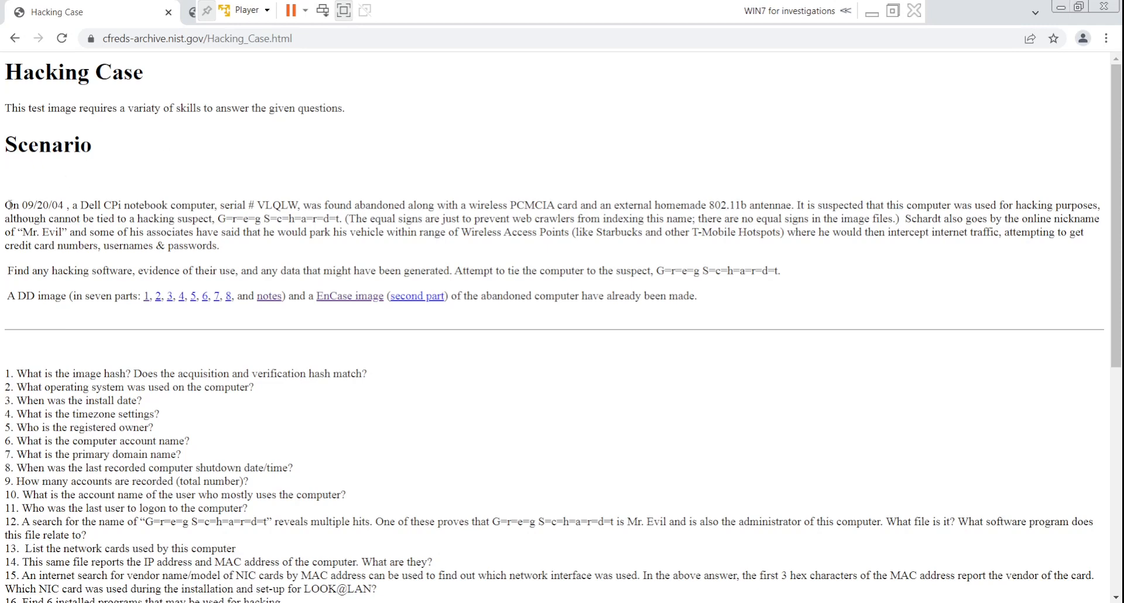
drag(26, 204, 70, 202)
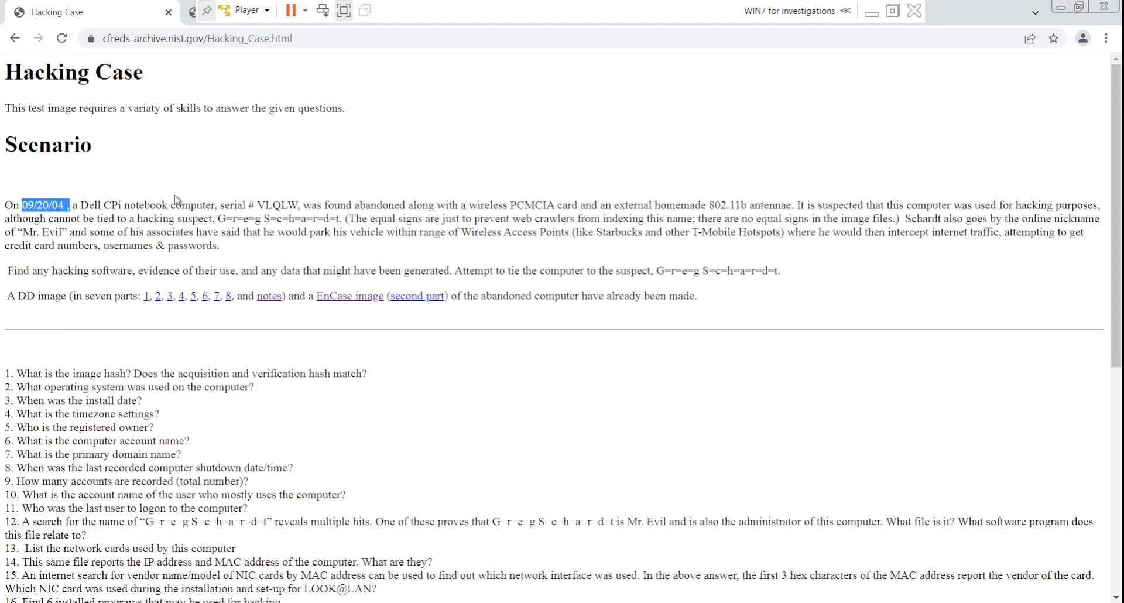
drag(220, 205, 312, 205)
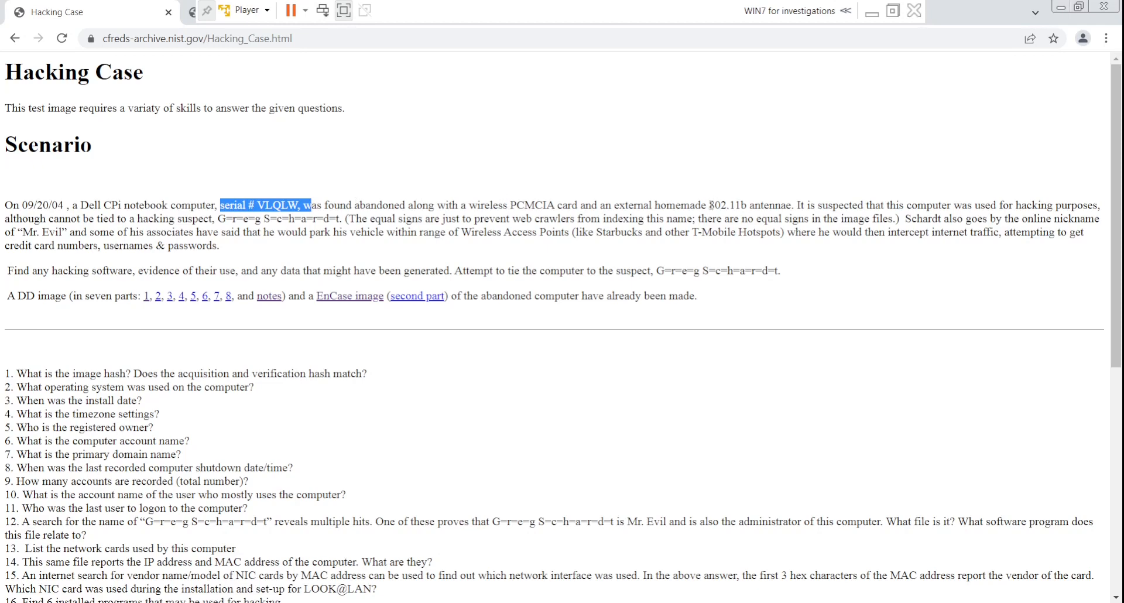
drag(710, 205, 750, 205)
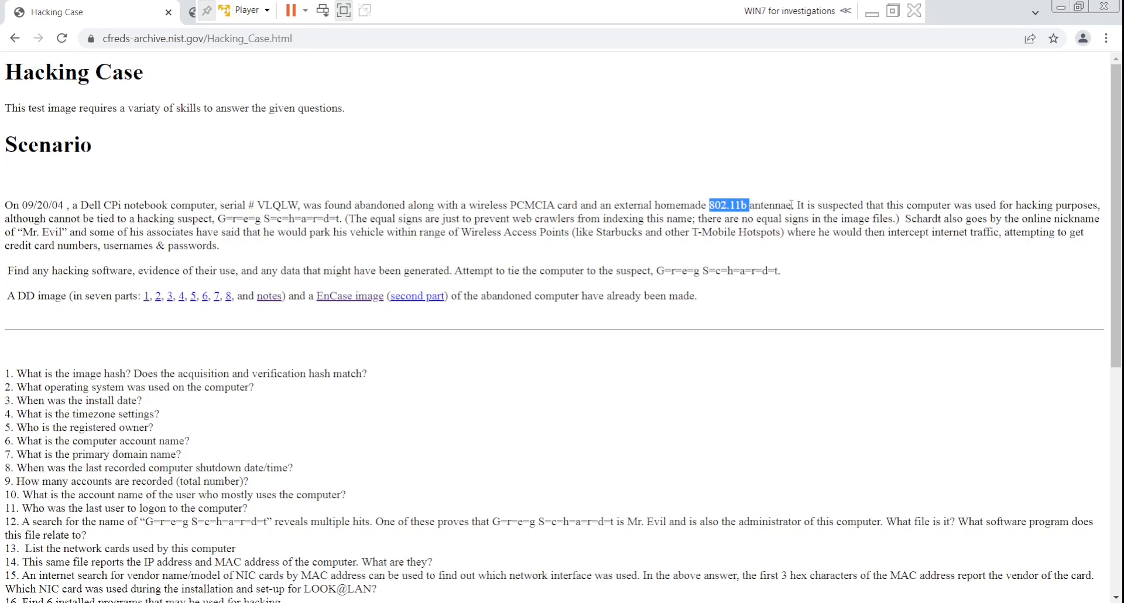
drag(792, 205, 469, 205)
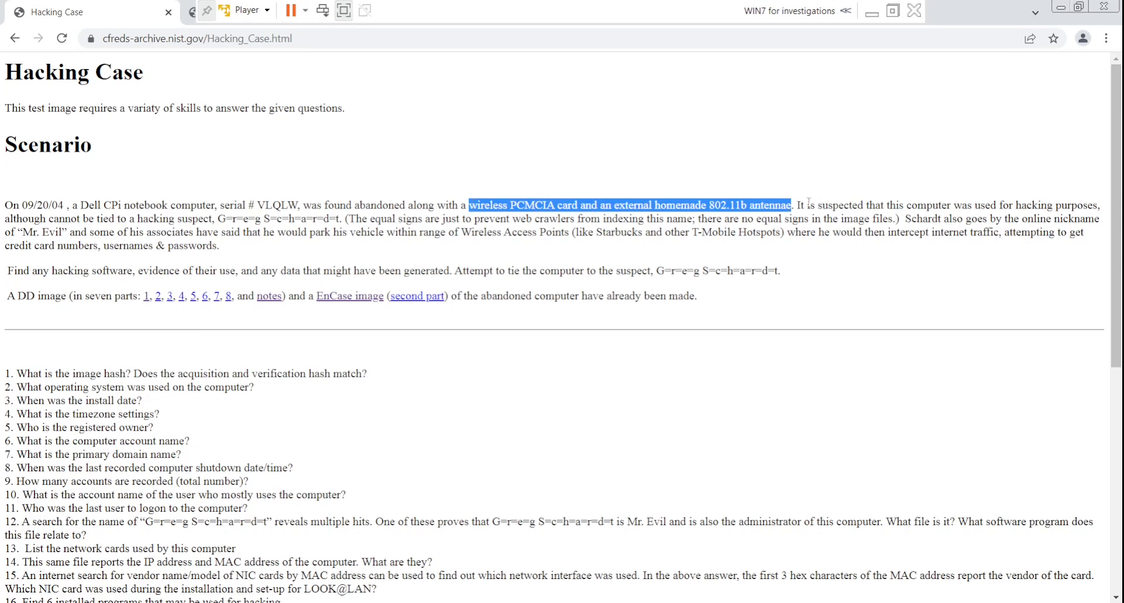
drag(789, 205, 989, 202)
drag(108, 219, 200, 218)
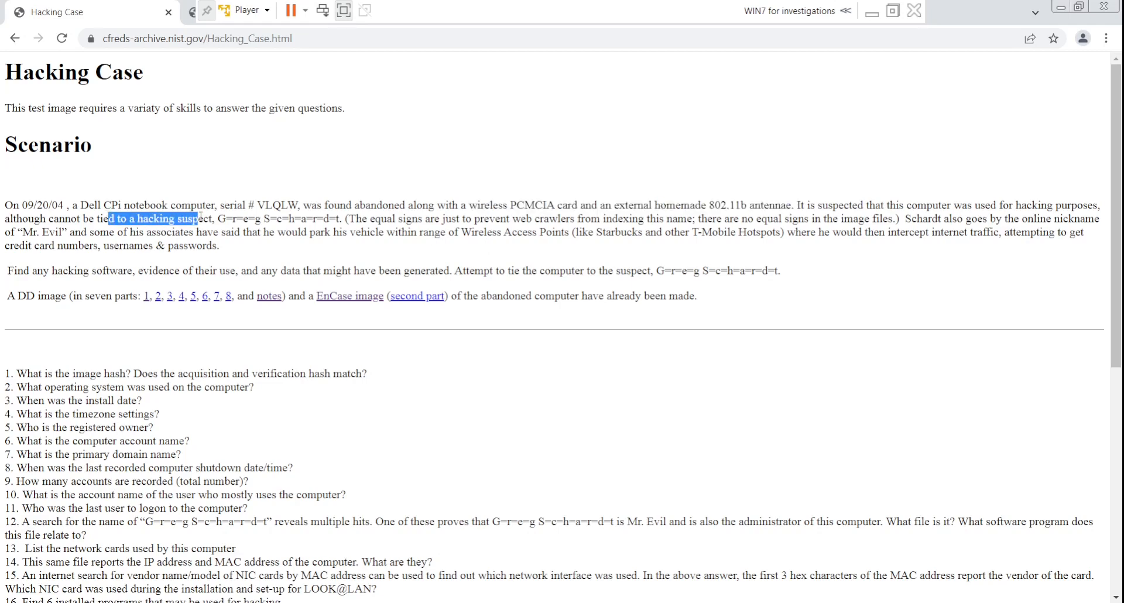
- Enlarge the page to 125% and highlight the suspect's name and the passage about the suspect's online nickname
key(ctrl+plus)
key(ctrl+plus)
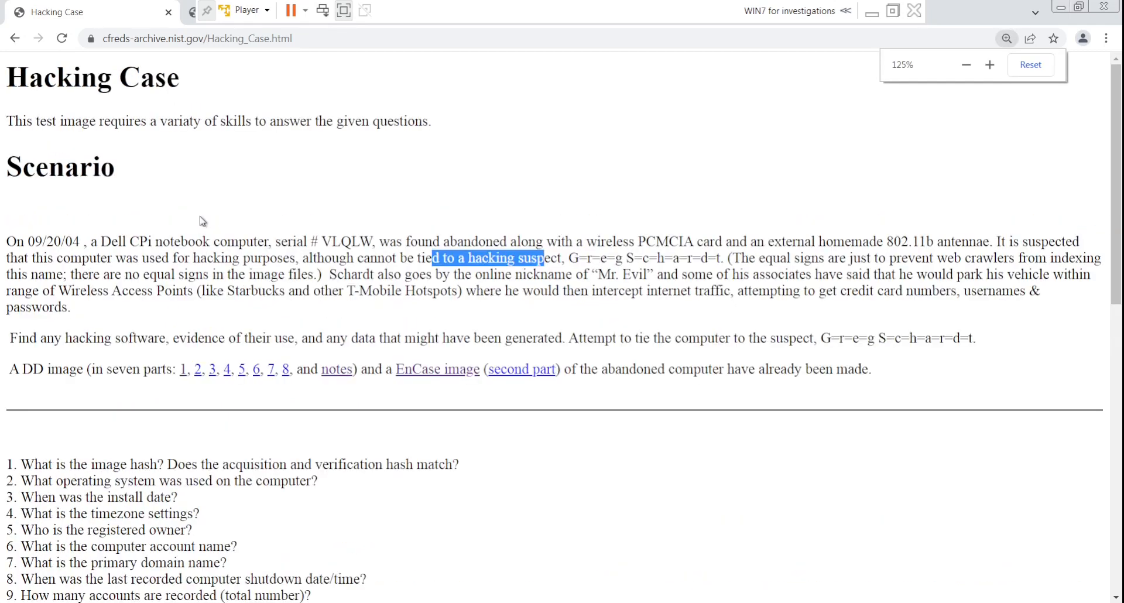
click(572, 255)
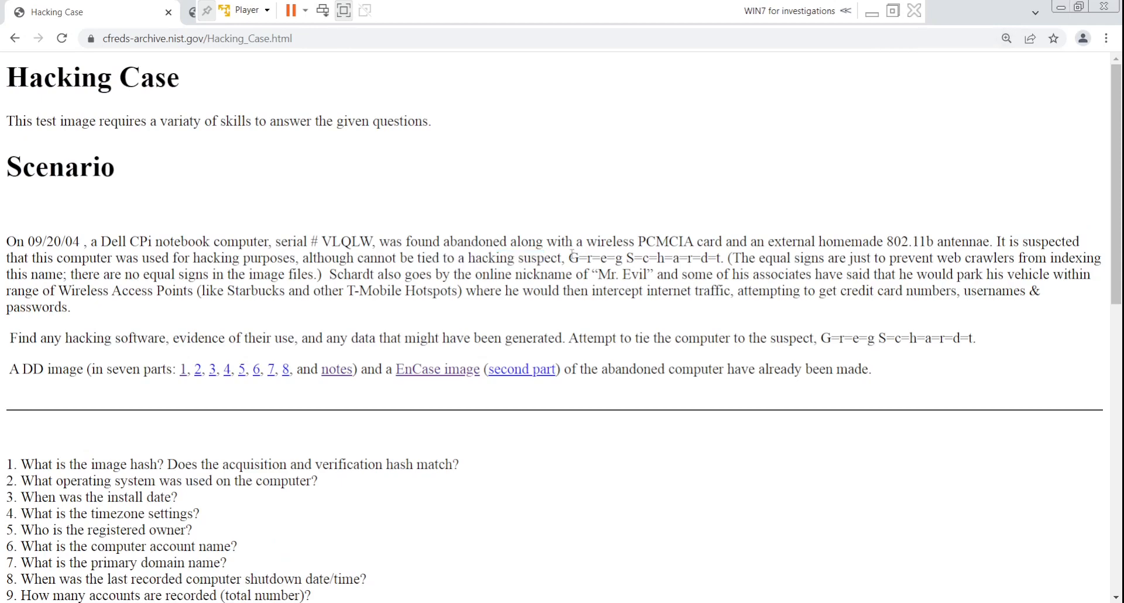
drag(572, 255, 726, 253)
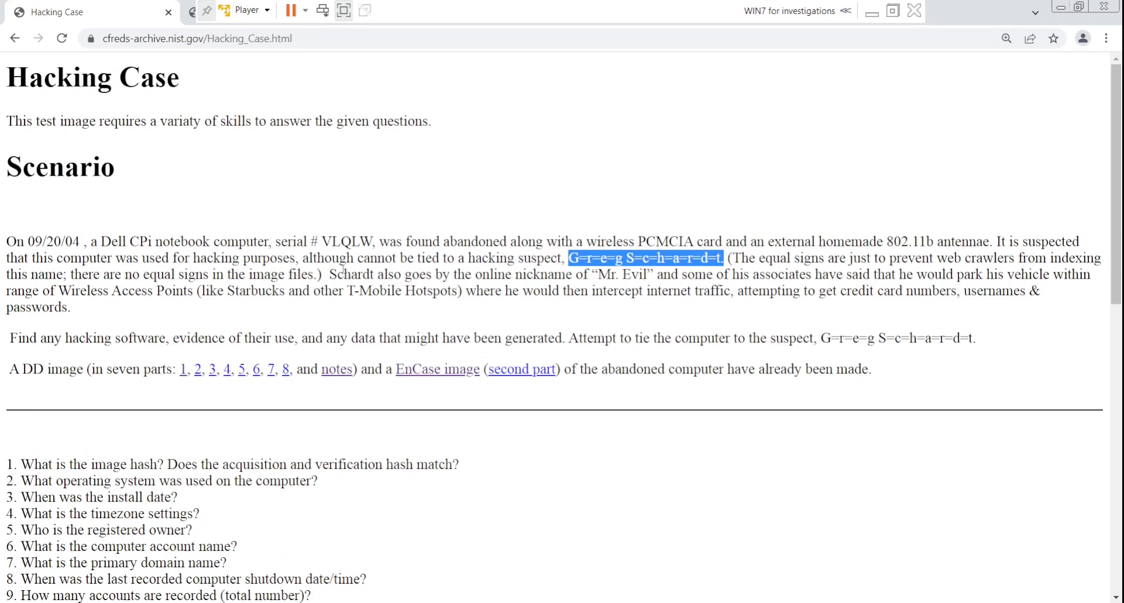
drag(338, 274, 489, 308)
click(466, 291)
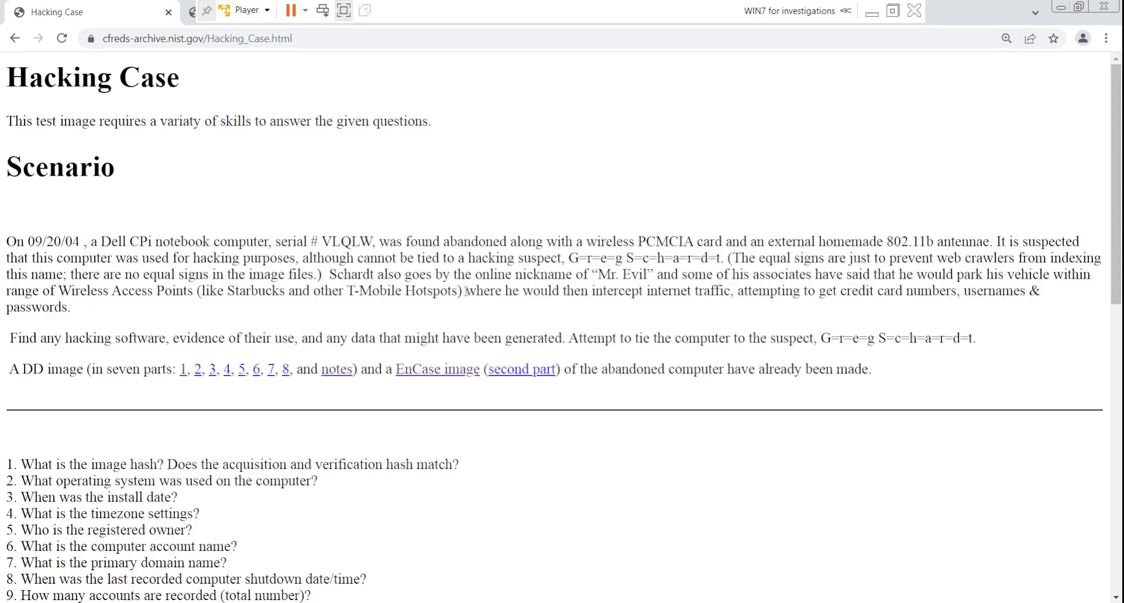
- Highlight the scenario's passages on wireless access points, intercepting internet traffic, and getting credit card numbers and usernames
drag(466, 291, 92, 291)
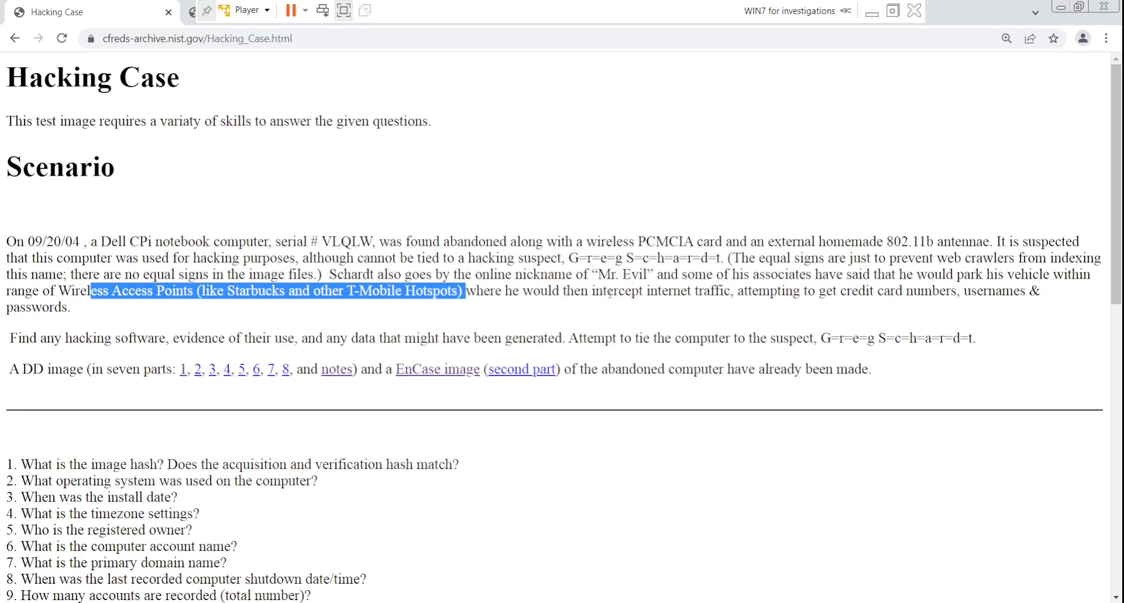
drag(589, 291, 729, 287)
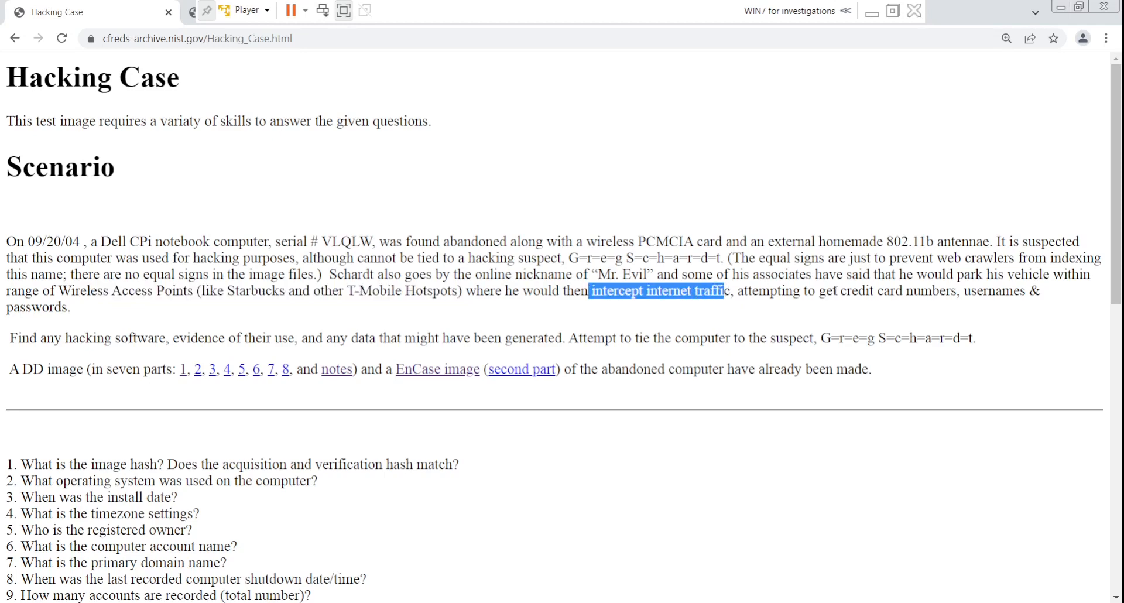
drag(820, 291, 989, 291)
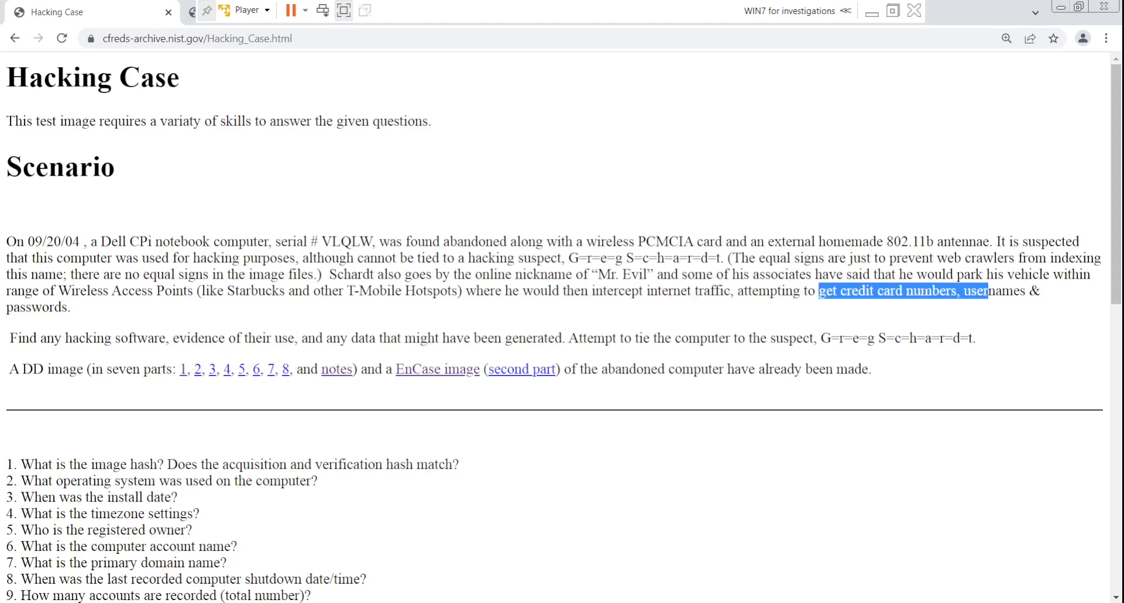
click(1007, 291)
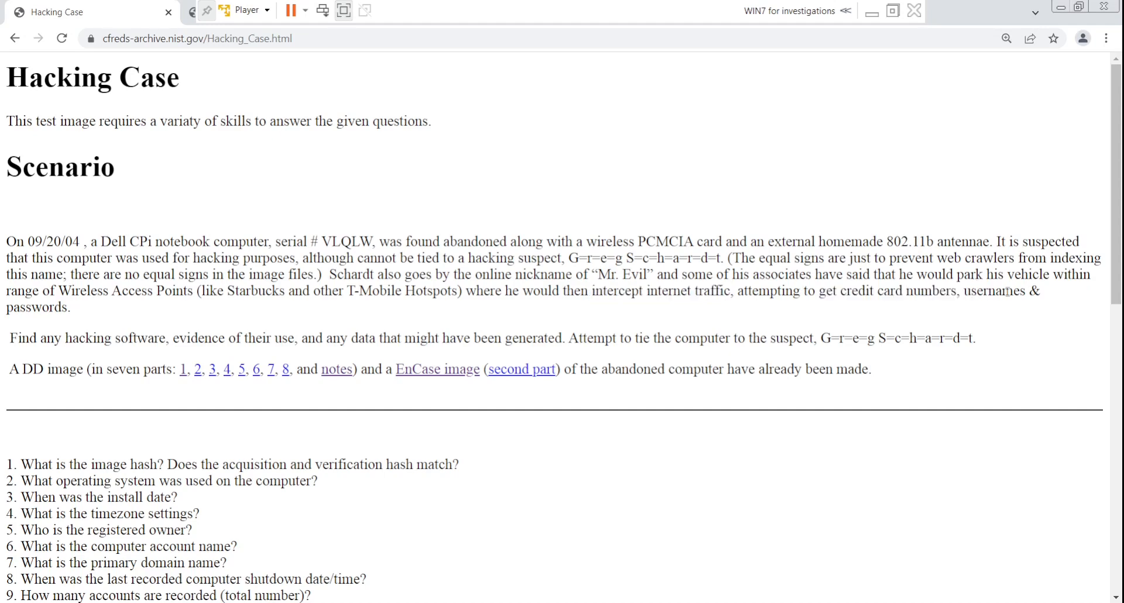
drag(964, 291, 1027, 291)
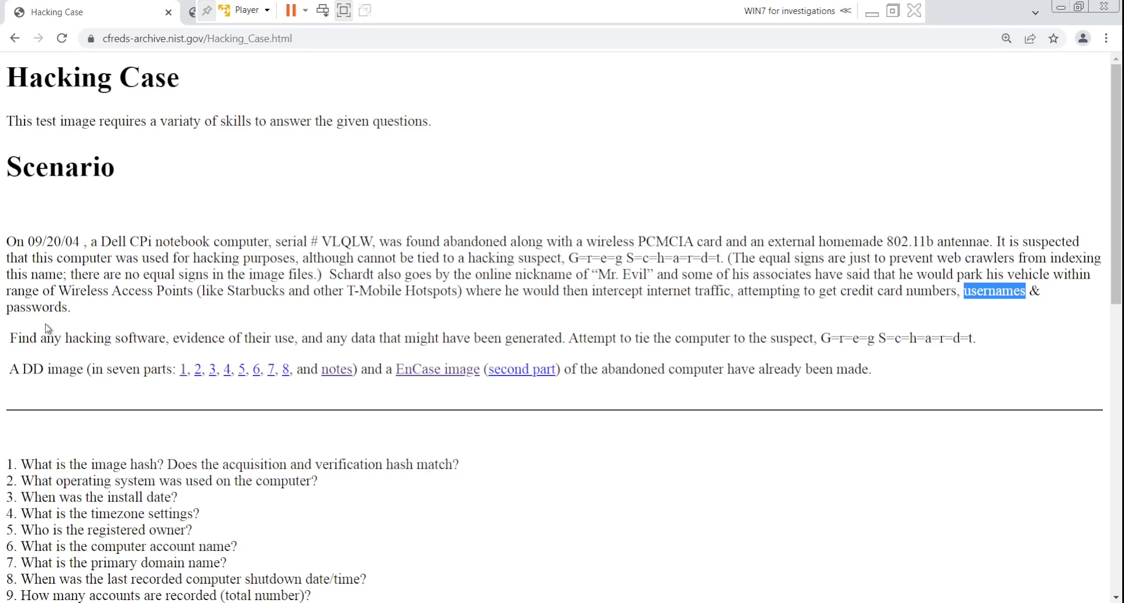
- Examine the investigation task below the scenario, highlighting its sentences, and look through the full list of case questions
drag(9, 338, 566, 335)
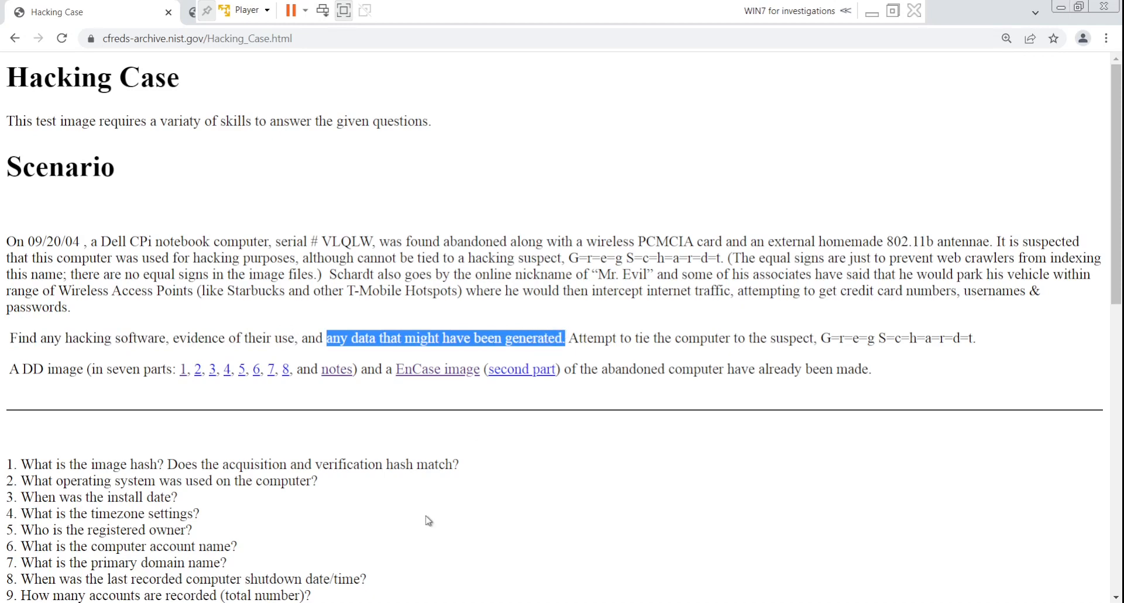
scroll(428, 520, down, 10)
scroll(428, 520, up, 3)
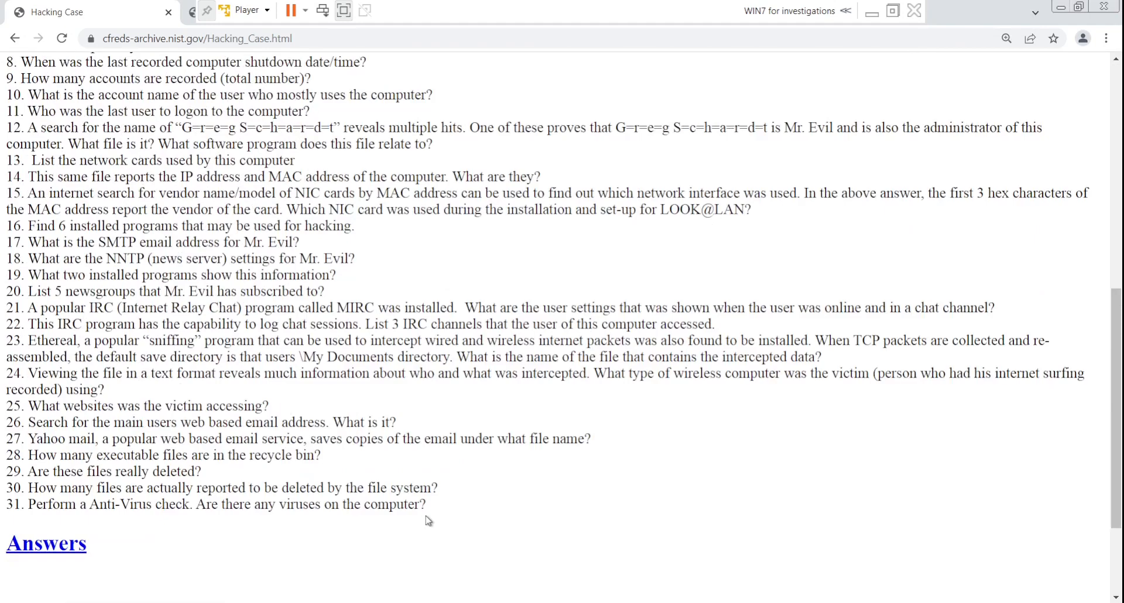
scroll(428, 520, up, 5)
scroll(428, 520, down, 8)
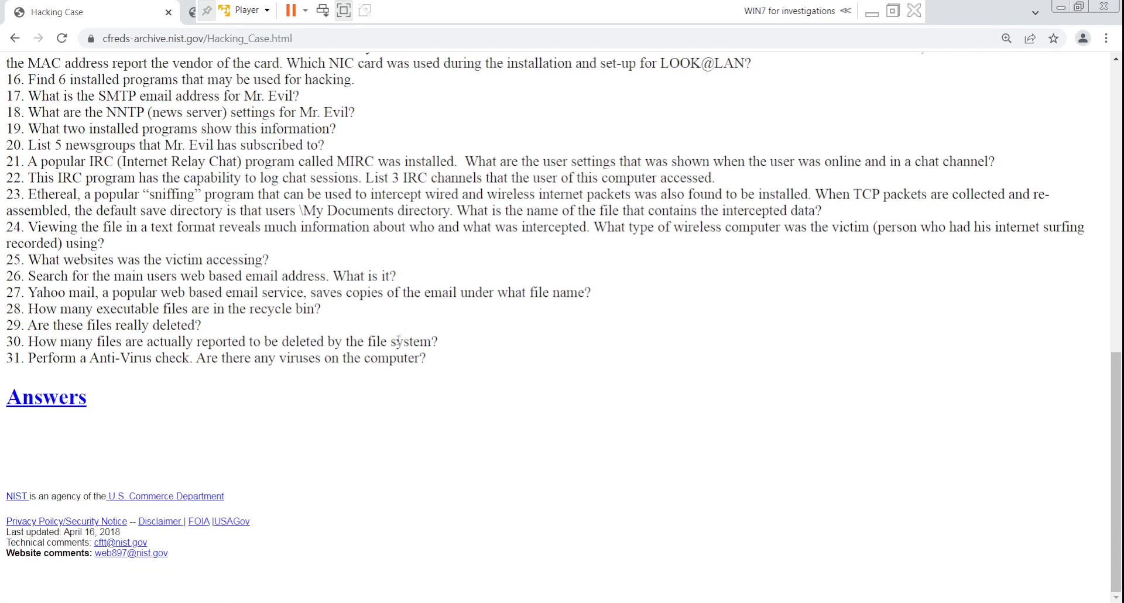
scroll(398, 339, up, 6)
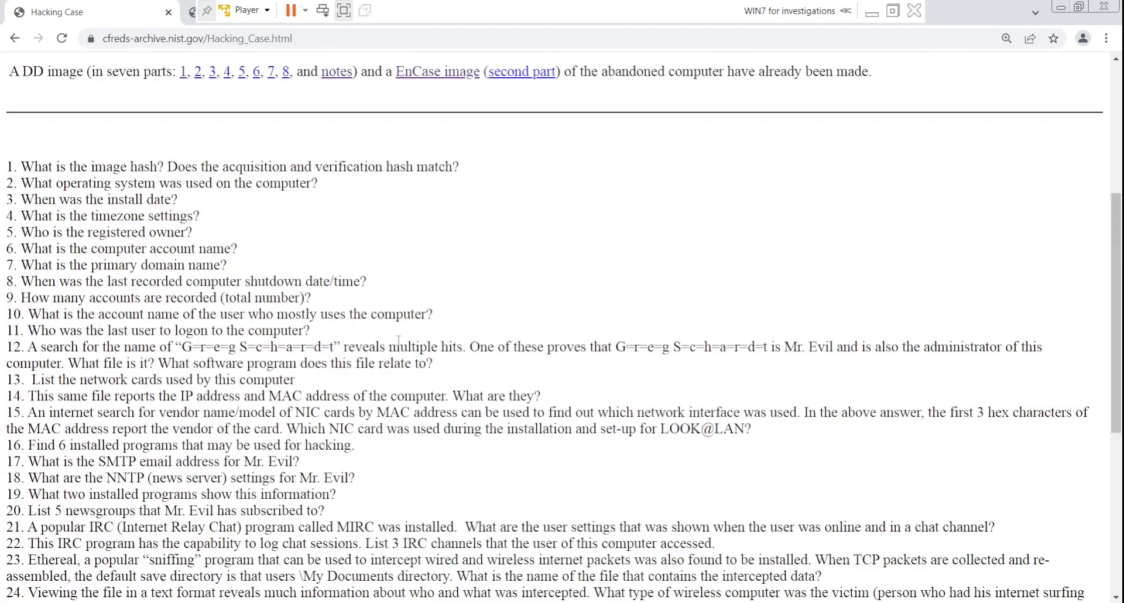
scroll(398, 341, up, 5)
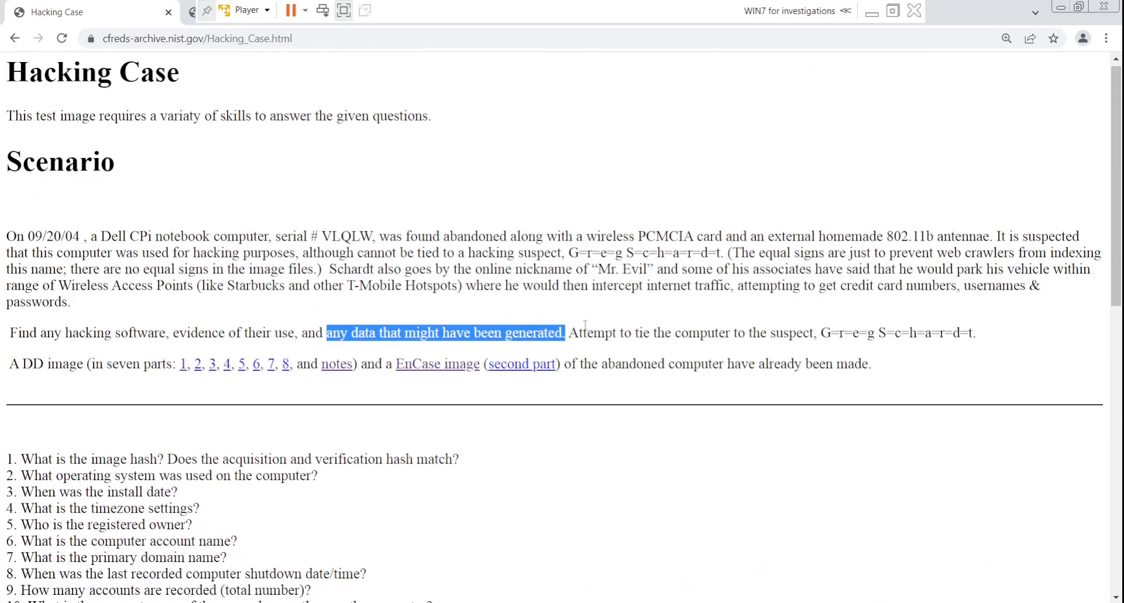
drag(573, 333, 982, 343)
click(1012, 331)
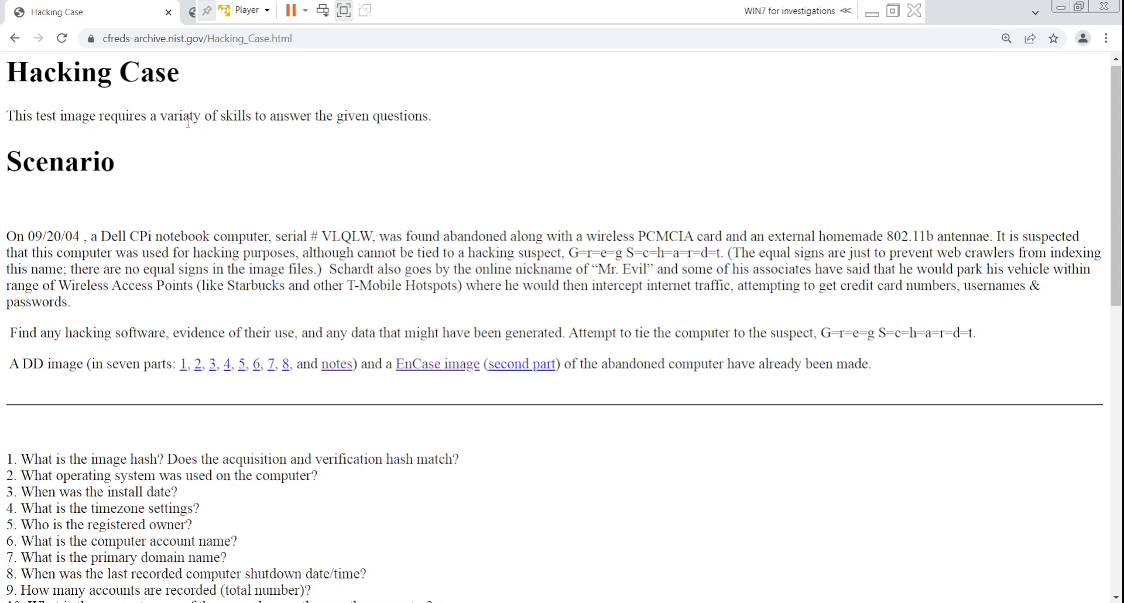
- Highlight the archived page's web address and compare that page with the CFReDS Hacking Case page, ending on the CFReDS page
drag(337, 38, 106, 39)
click(327, 73)
drag(308, 38, 93, 39)
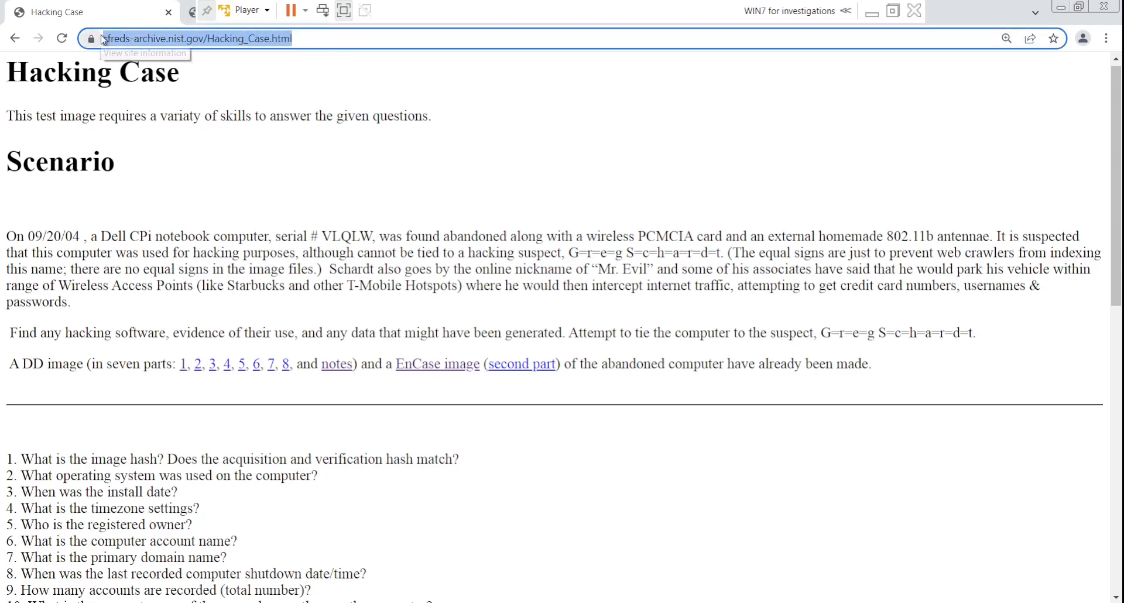
click(309, 93)
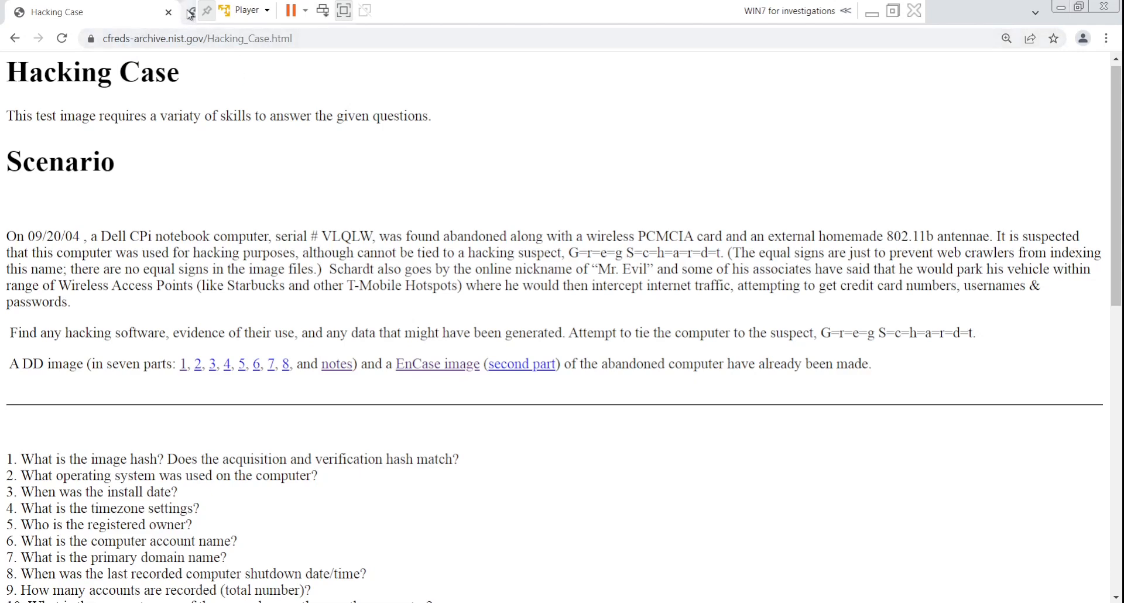
click(189, 12)
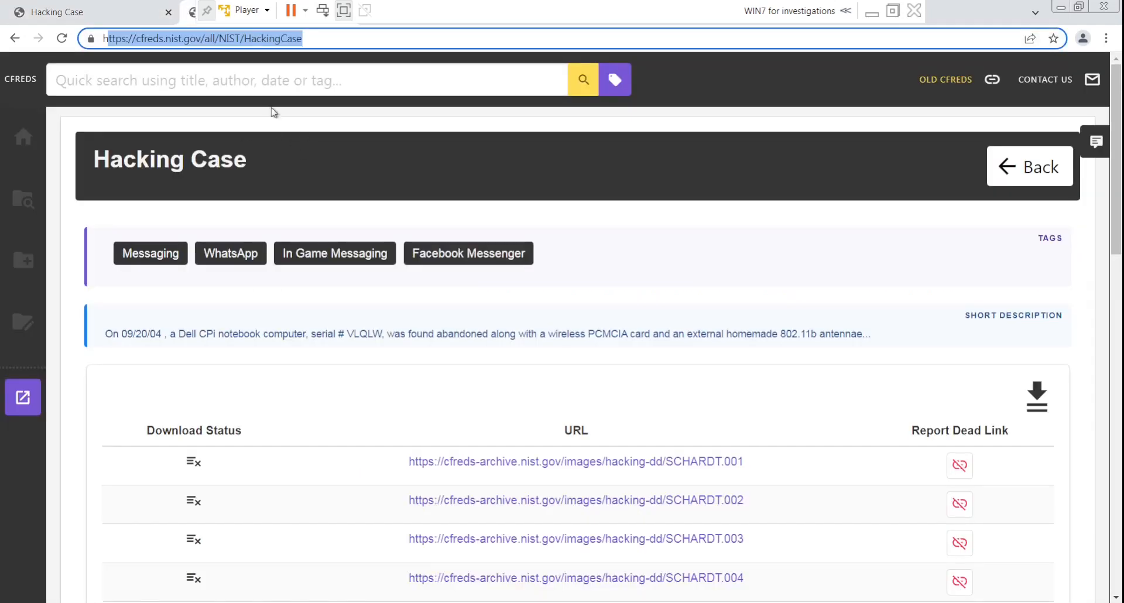
click(126, 19)
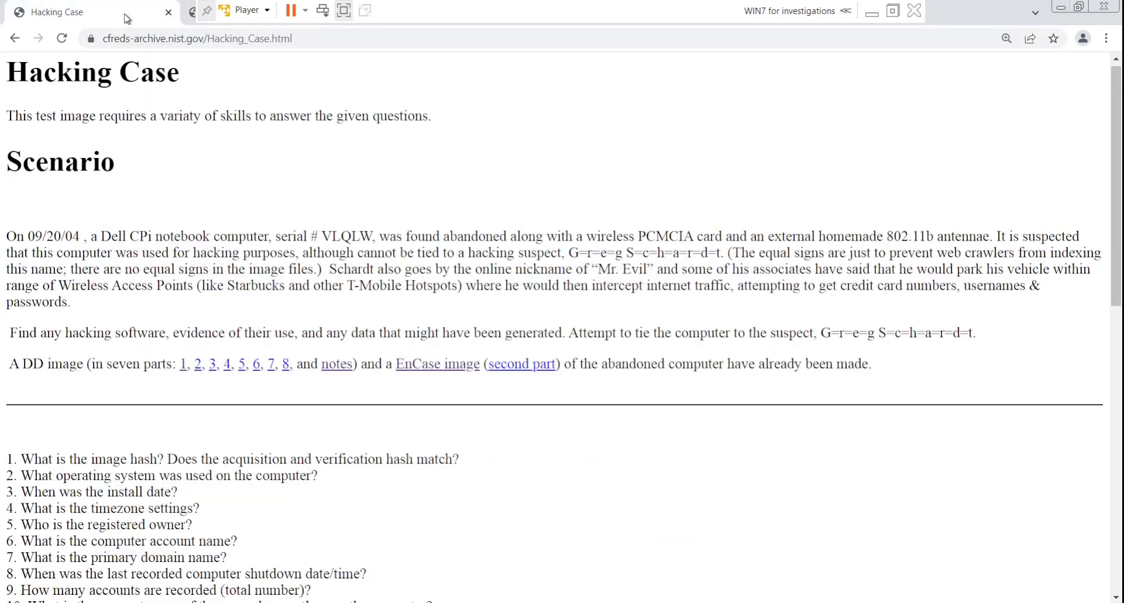
click(197, 19)
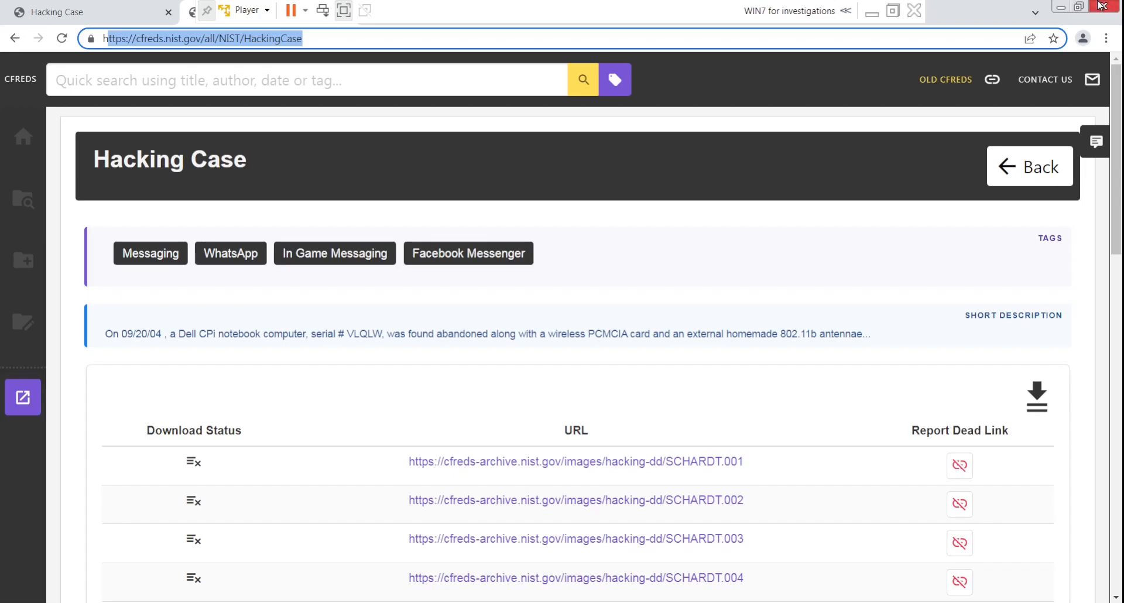
- Close the browser and open the recent case Mr. EVIL in Autopsy
click(1102, 6)
click(596, 295)
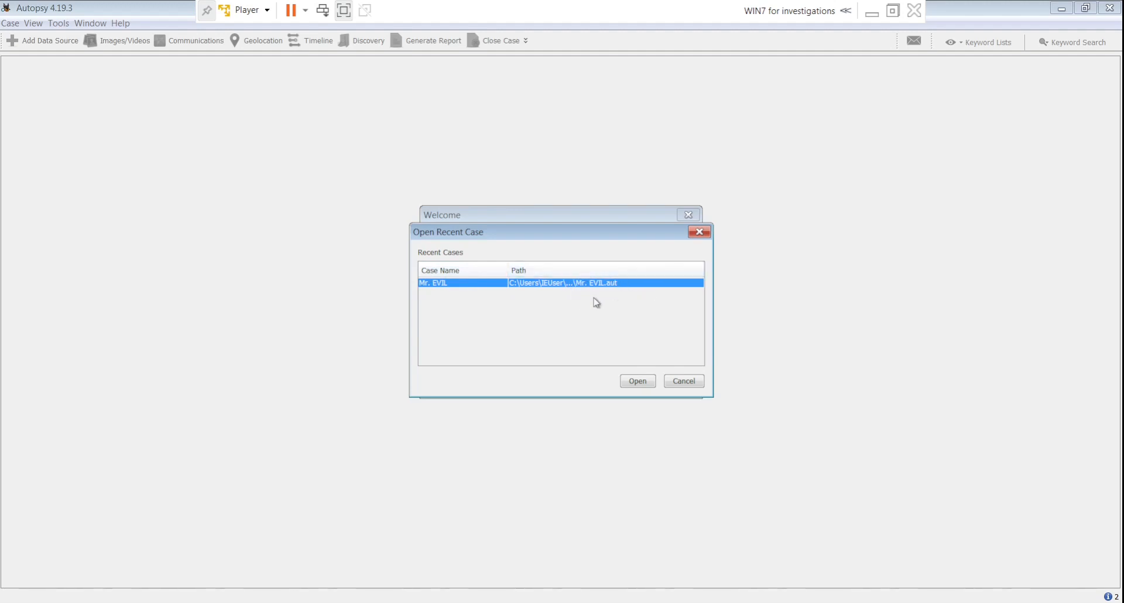
click(639, 382)
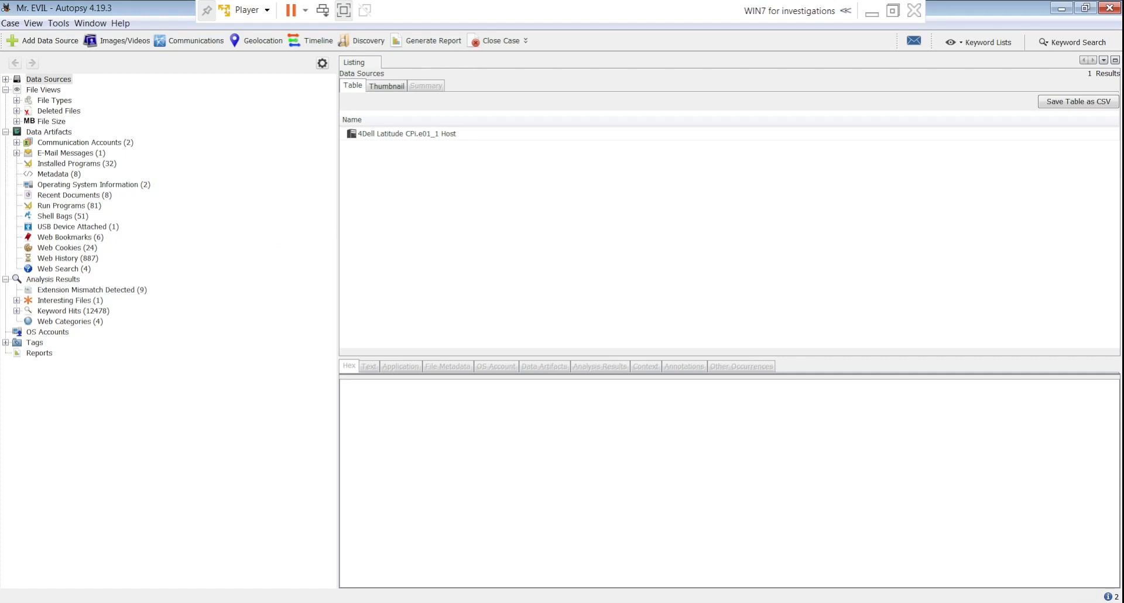
- Show the desktop and open CONTEXT.txt in a maximized Notepad window
click(1121, 602)
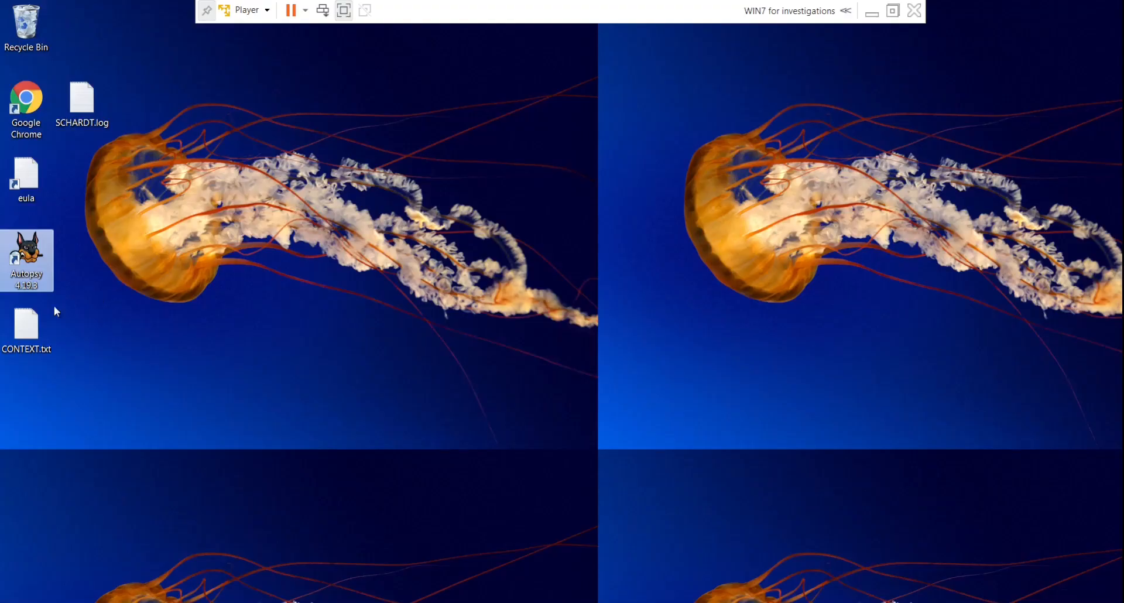
double_click(27, 326)
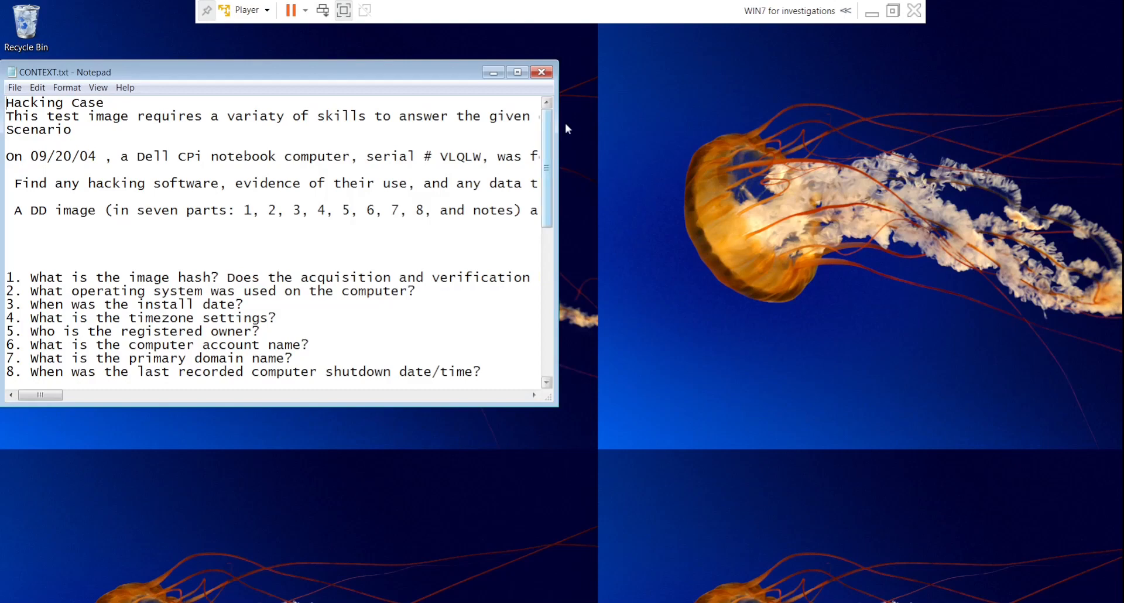
click(517, 72)
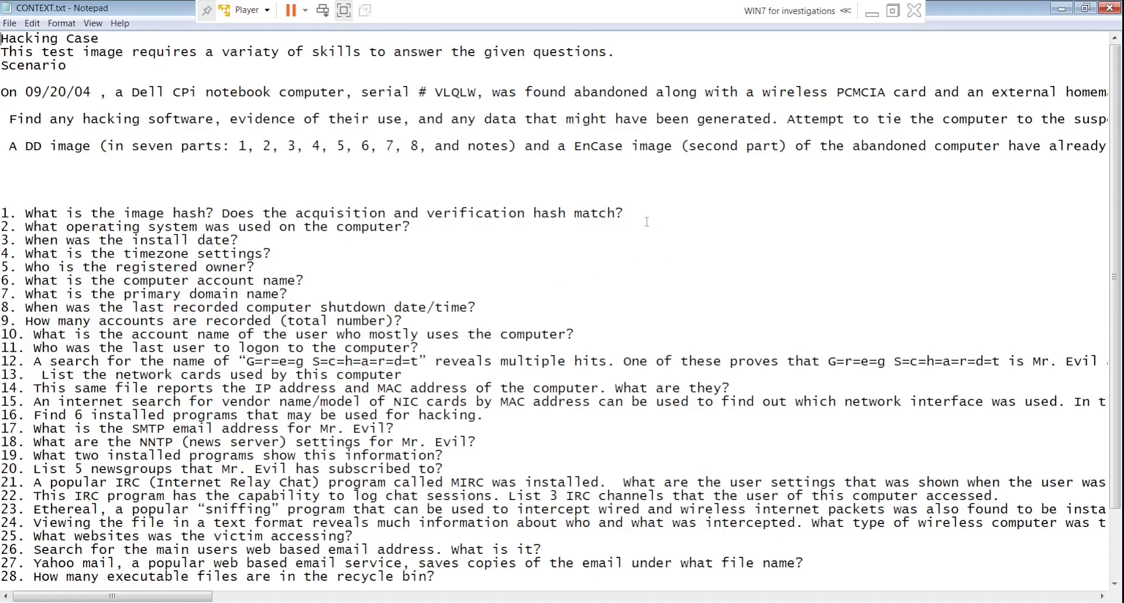
- Examine question 1 in CONTEXT.txt about the image hash and hash verification, highlighting its parts
drag(636, 211, 117, 213)
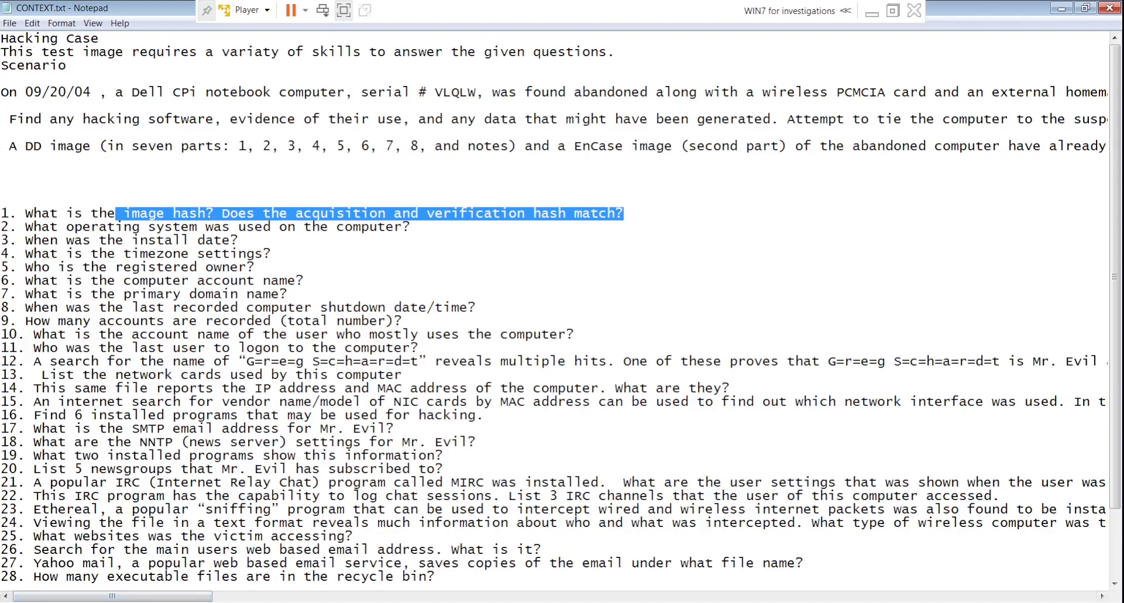
key(alt+Tab)
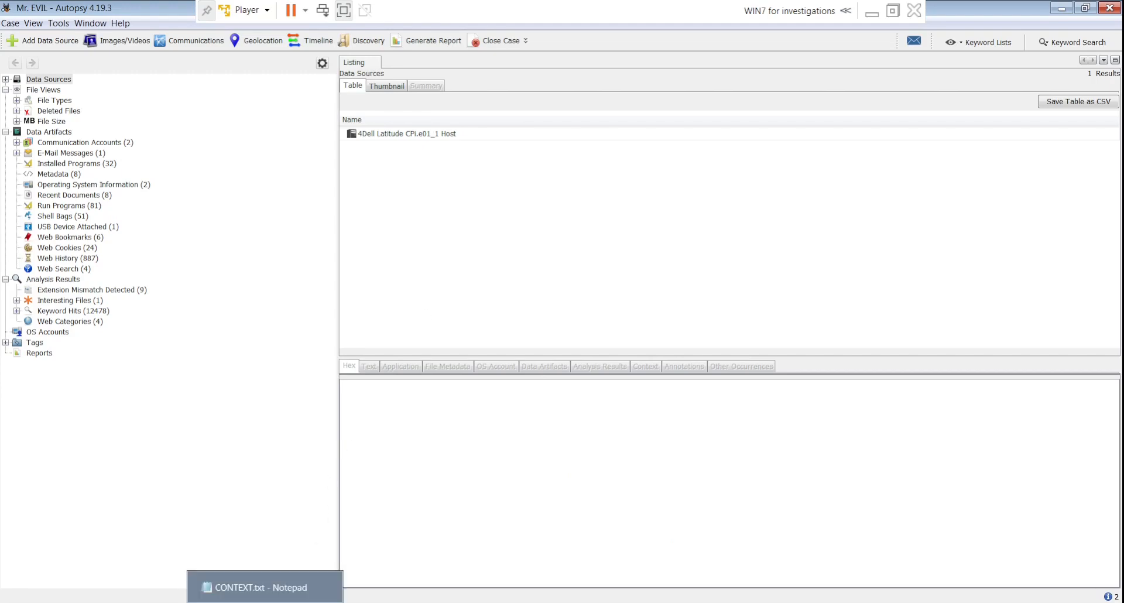
click(264, 587)
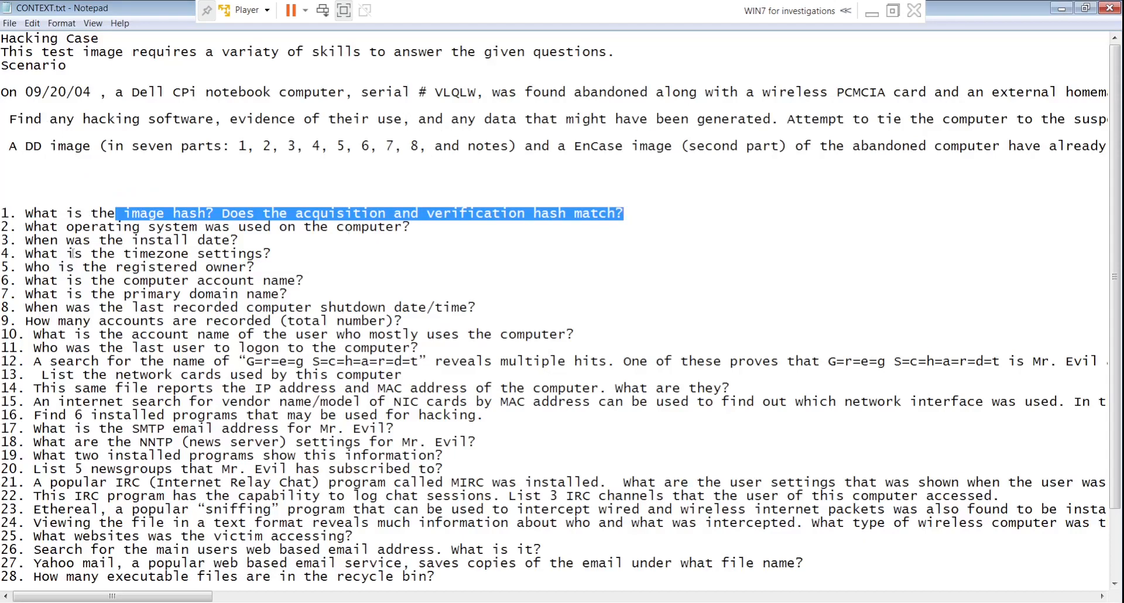
drag(105, 212, 1, 213)
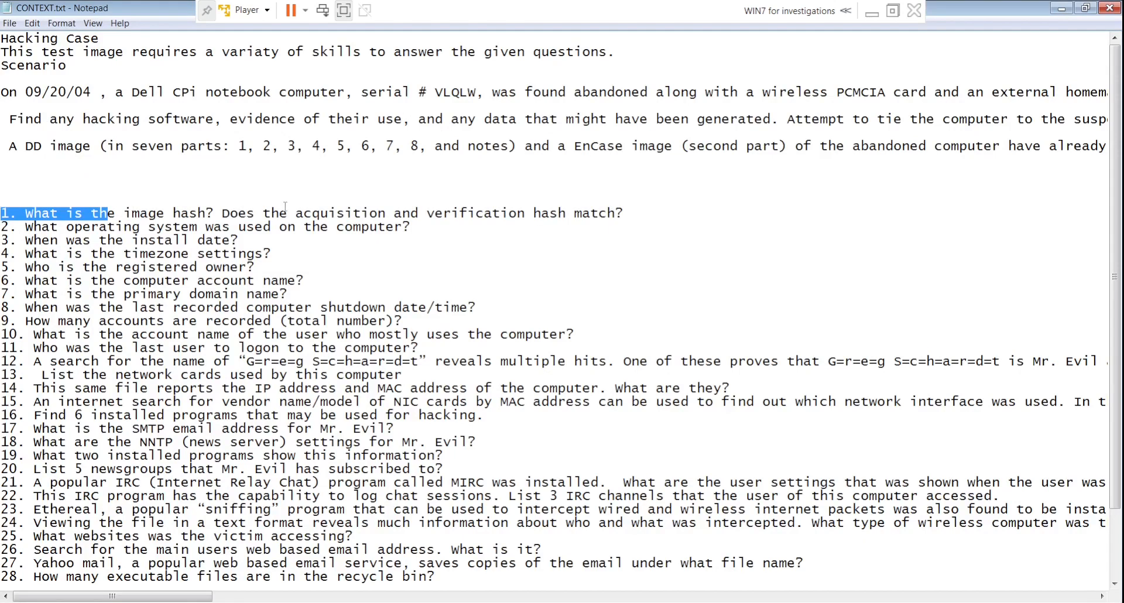
drag(239, 213, 624, 213)
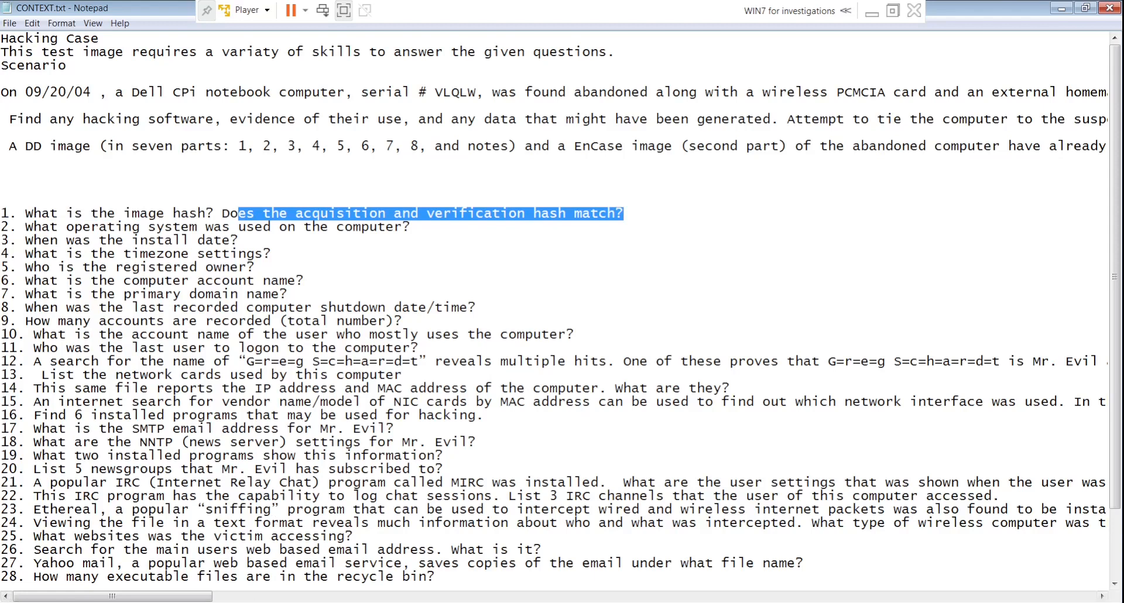
- Switch to Autopsy, open the 4Dell Latitude CPi.e01_1 Host, and view the case reports and the volumes of 4Dell Latitude CPi.e01
click(224, 587)
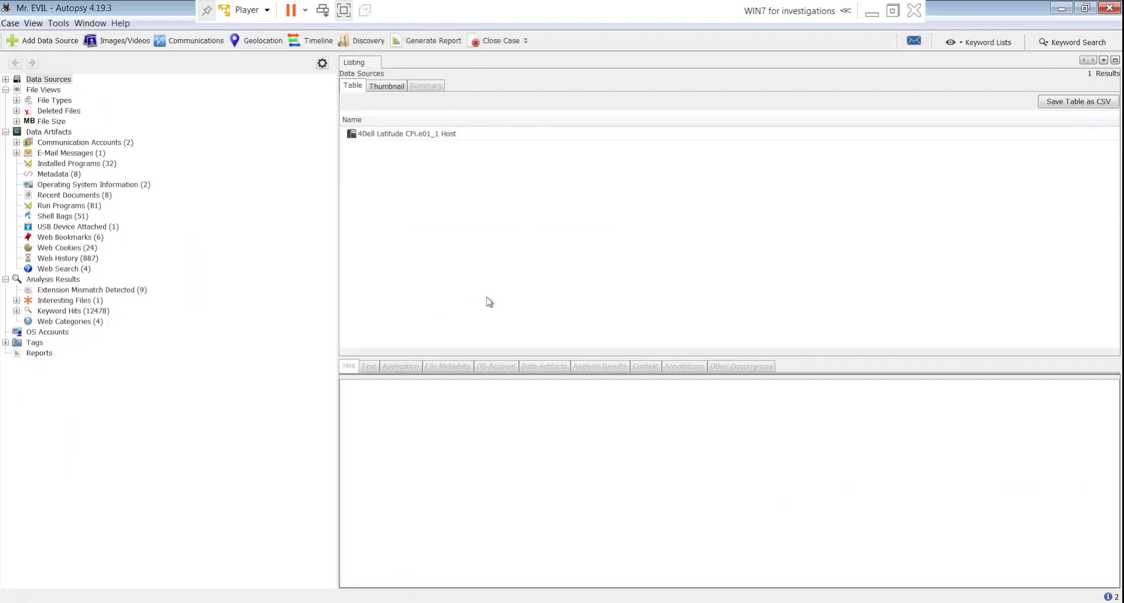
click(407, 136)
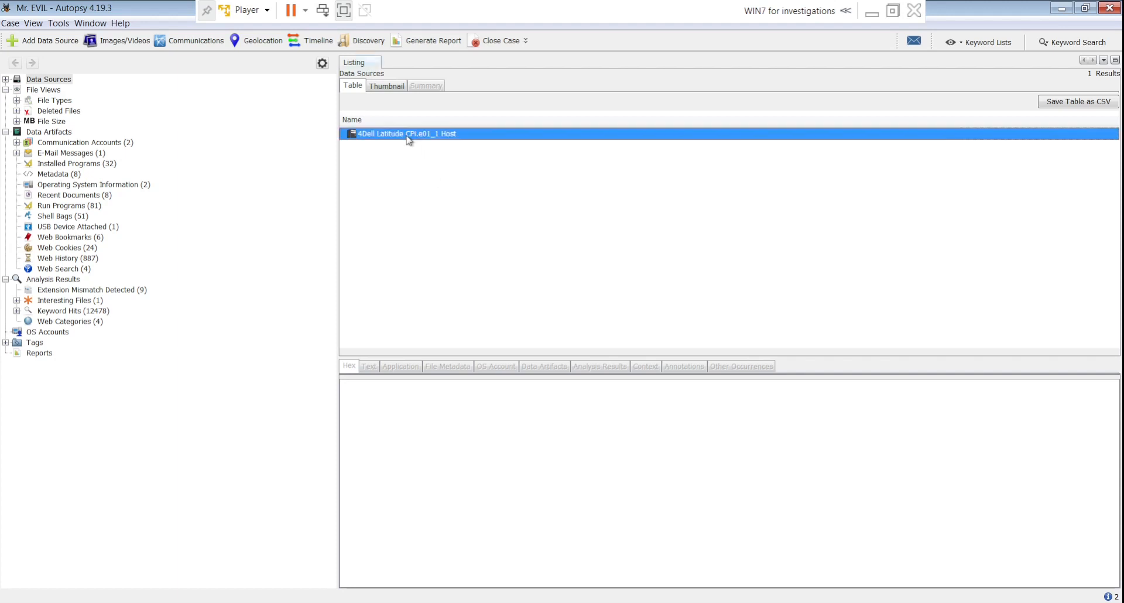
double_click(409, 135)
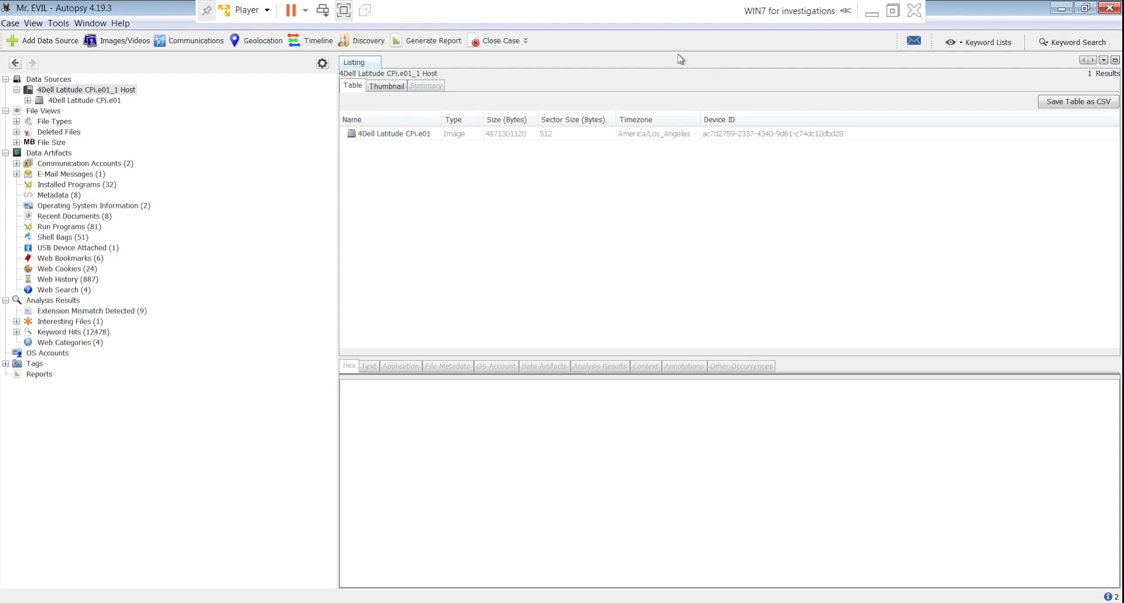
click(39, 374)
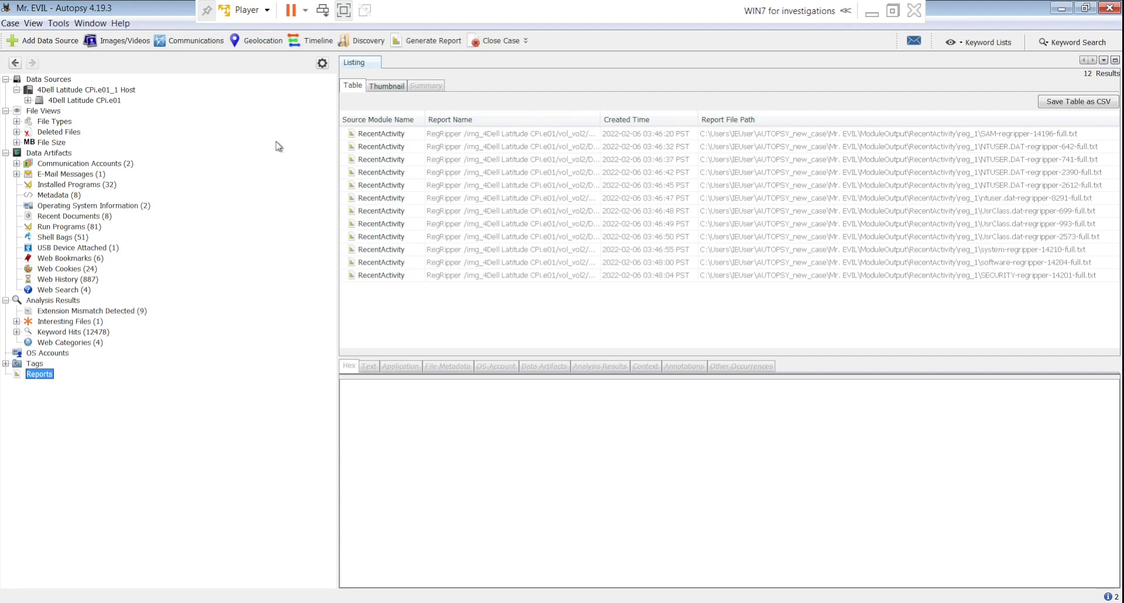
click(108, 101)
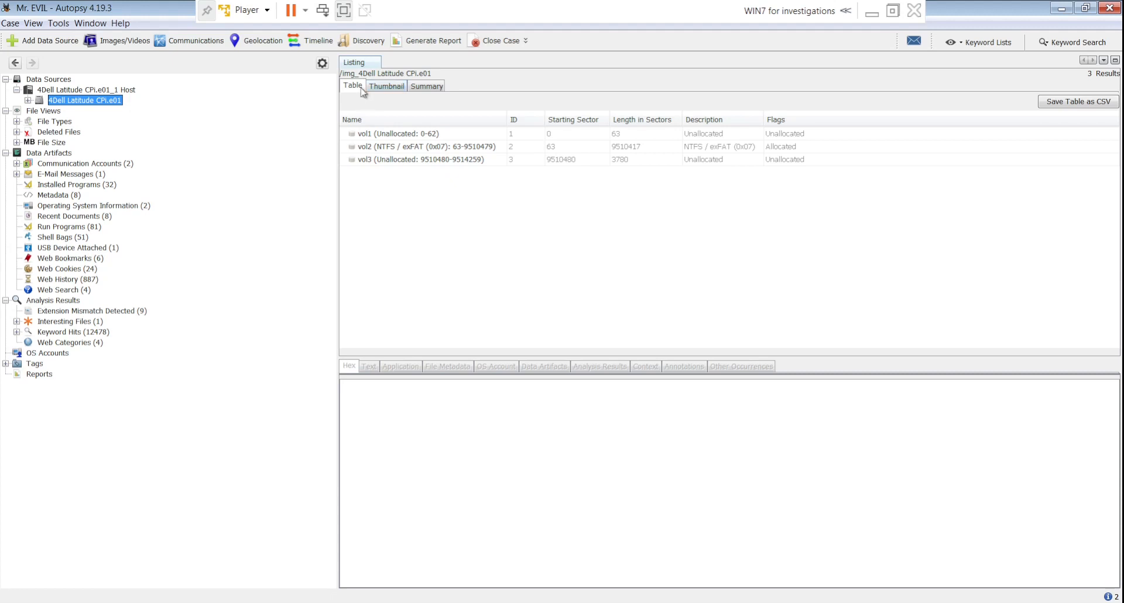
- Look through the image's summary, from file types and user activity to the timeline and ingest history
click(429, 86)
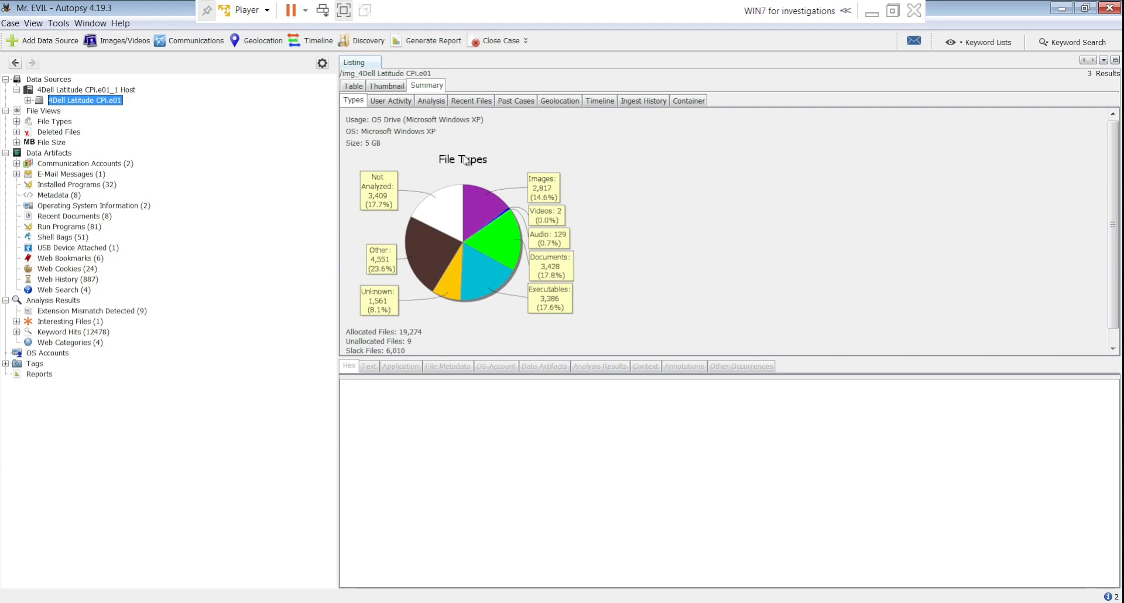
click(398, 104)
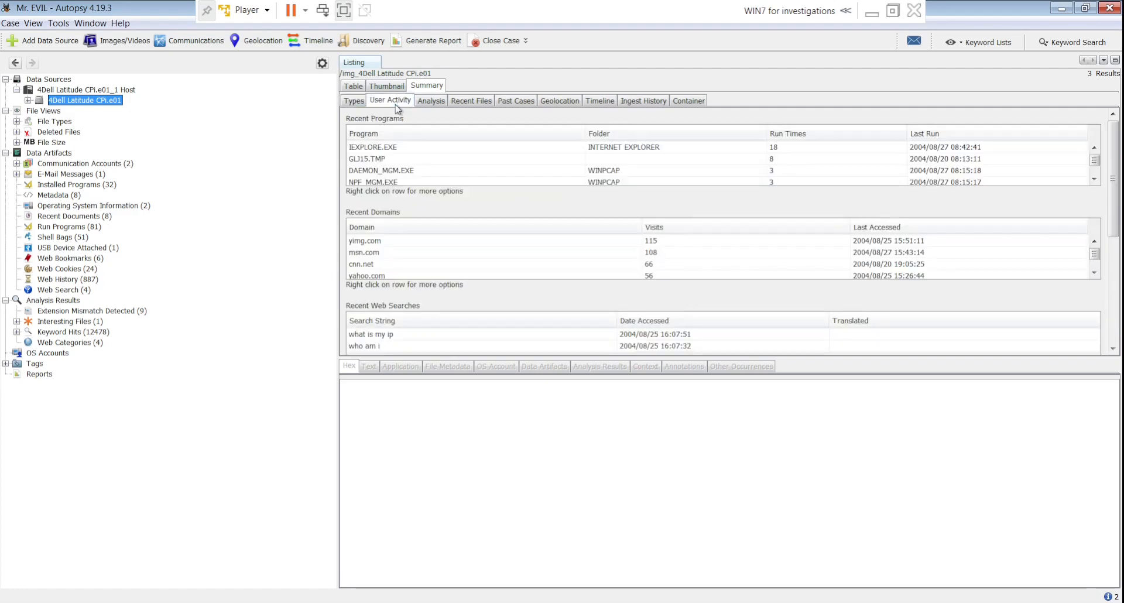
click(431, 104)
click(478, 104)
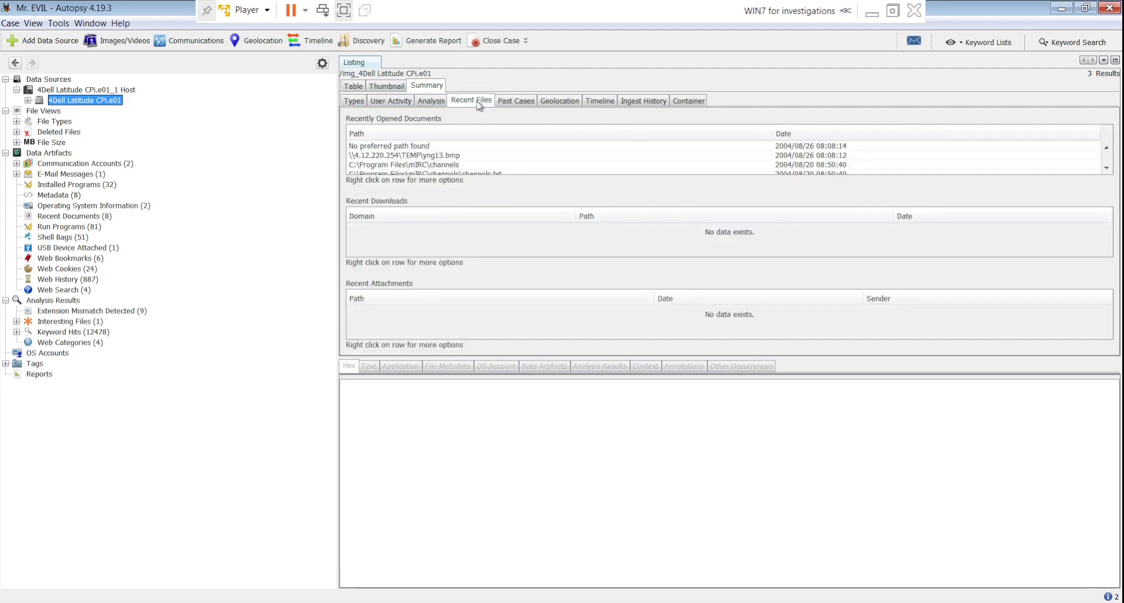
click(509, 104)
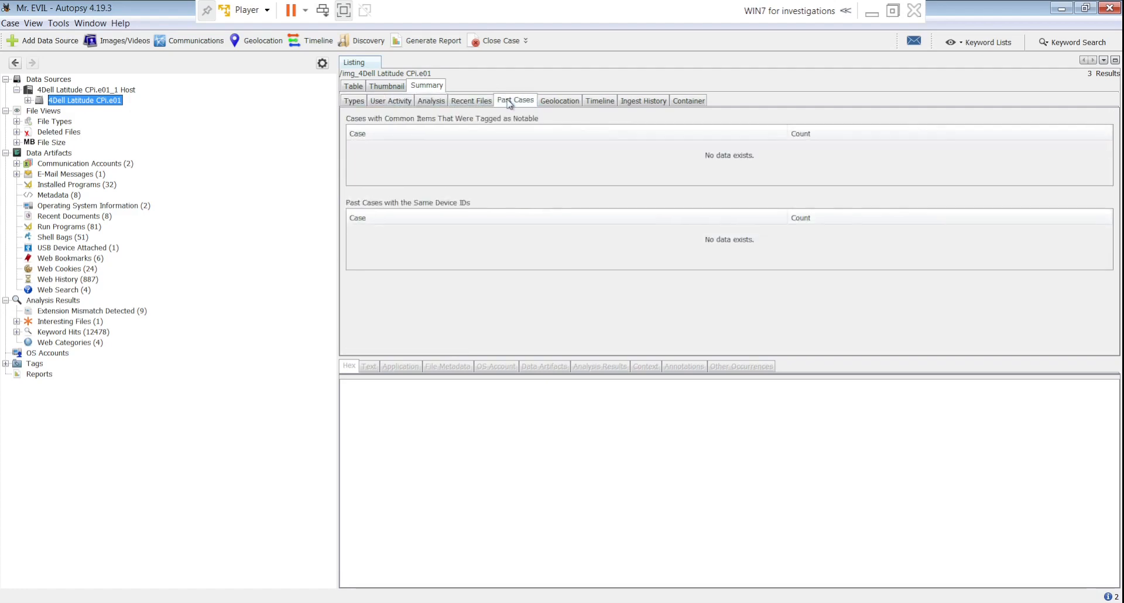
click(567, 110)
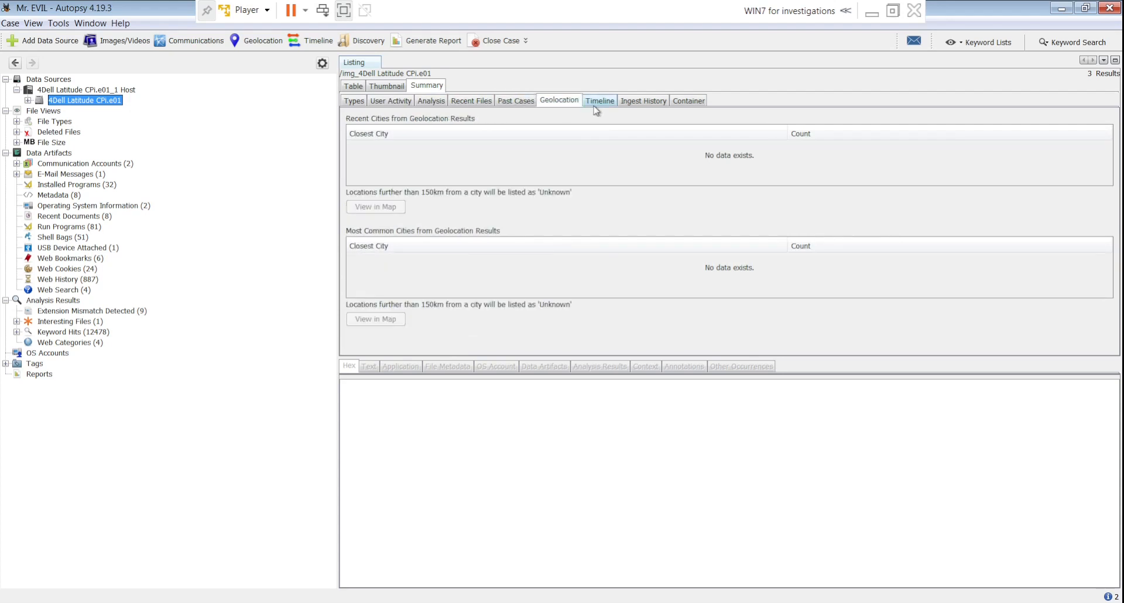
click(596, 111)
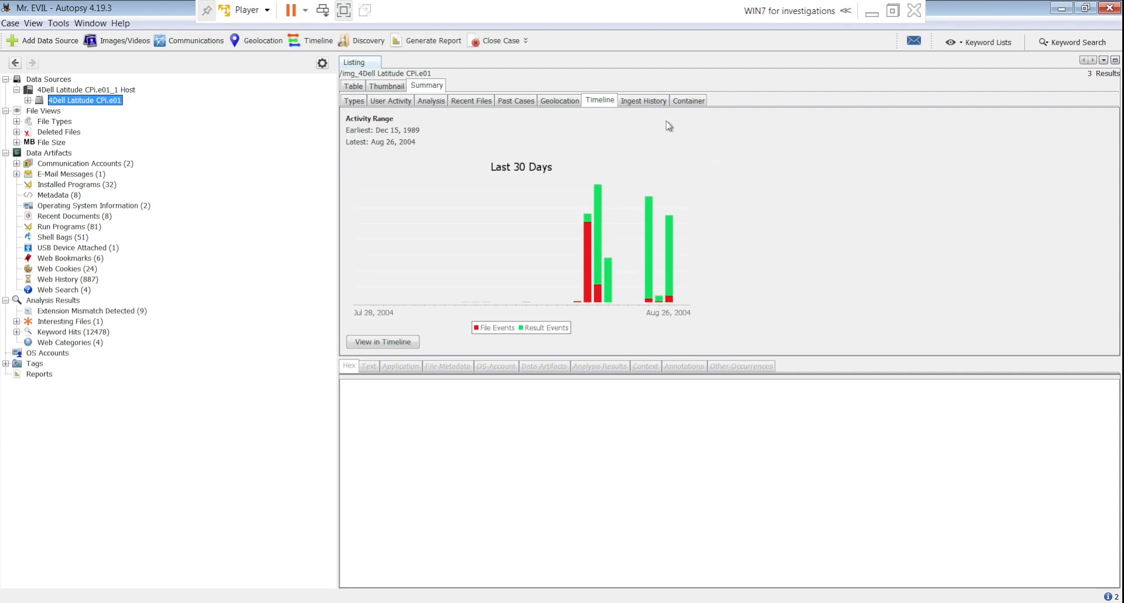
click(647, 103)
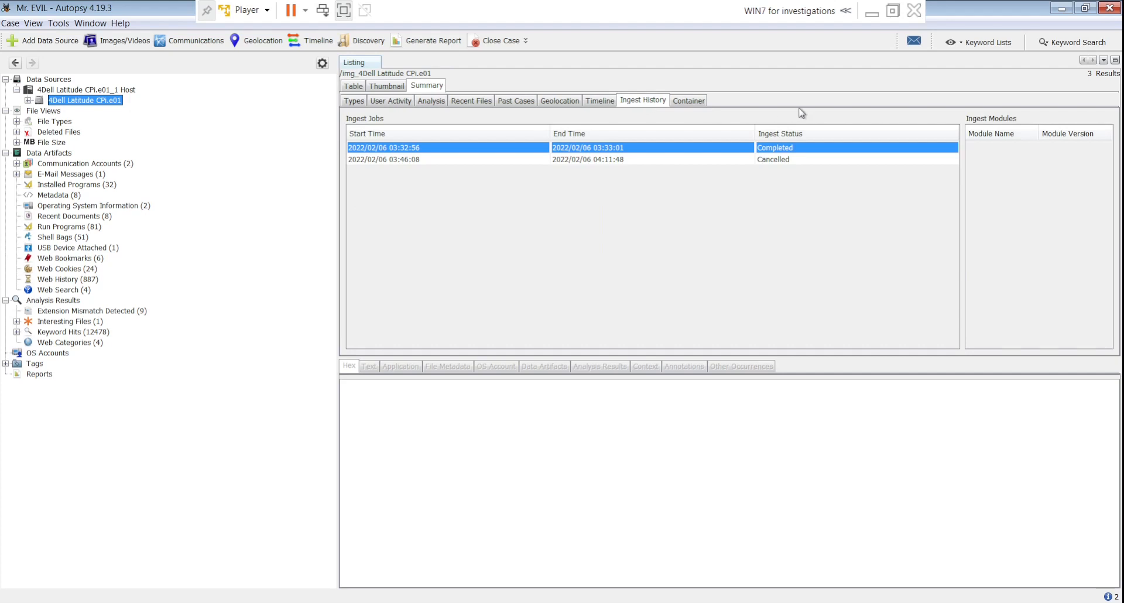
- Examine the image's container details, highlighting the case number, examiner name, serial number and acquiry operating system in the acquisition details
click(696, 101)
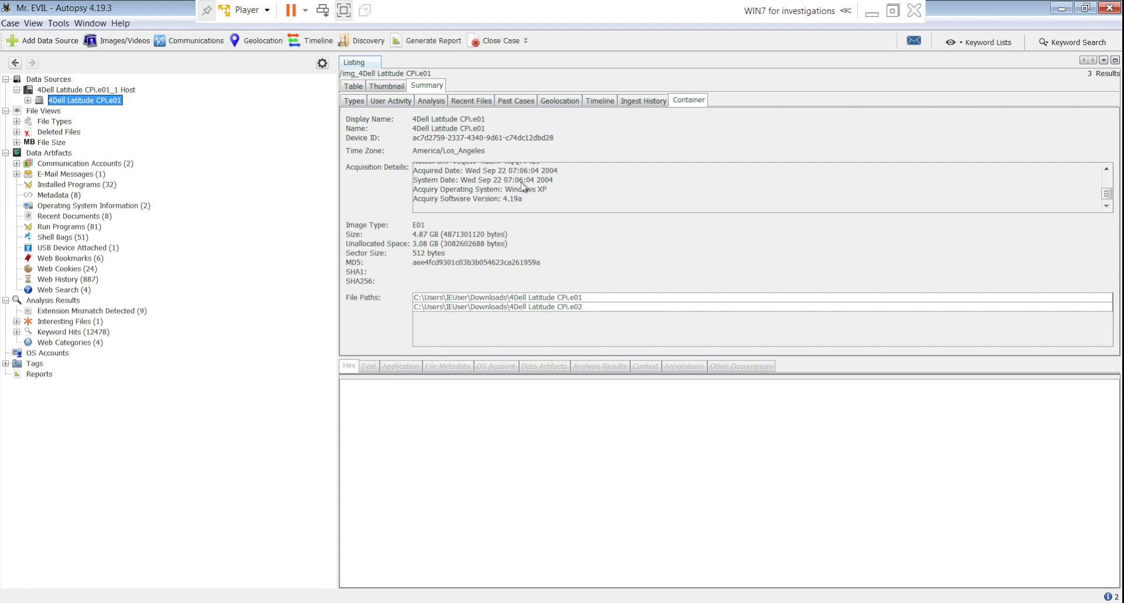
scroll(523, 186, up, 2)
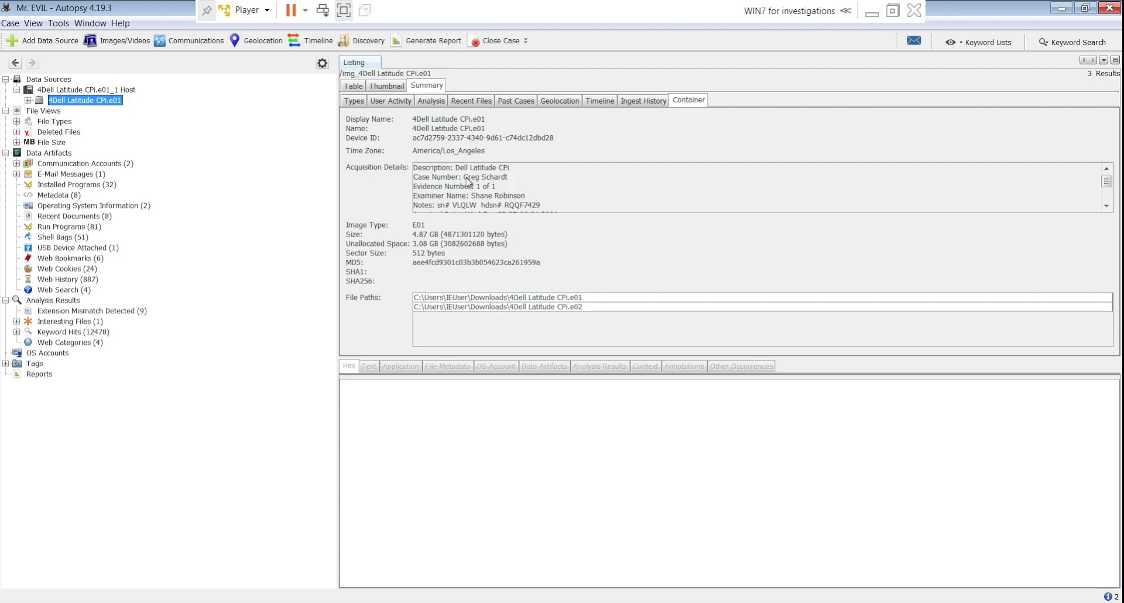
drag(466, 181, 518, 182)
click(576, 190)
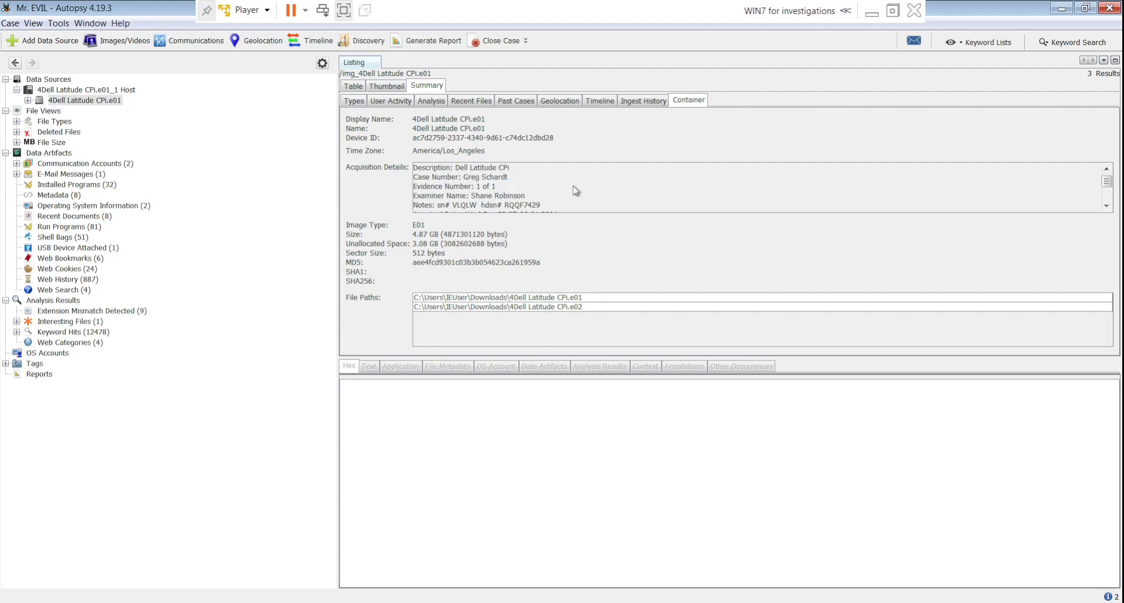
drag(472, 198, 540, 202)
drag(451, 205, 478, 205)
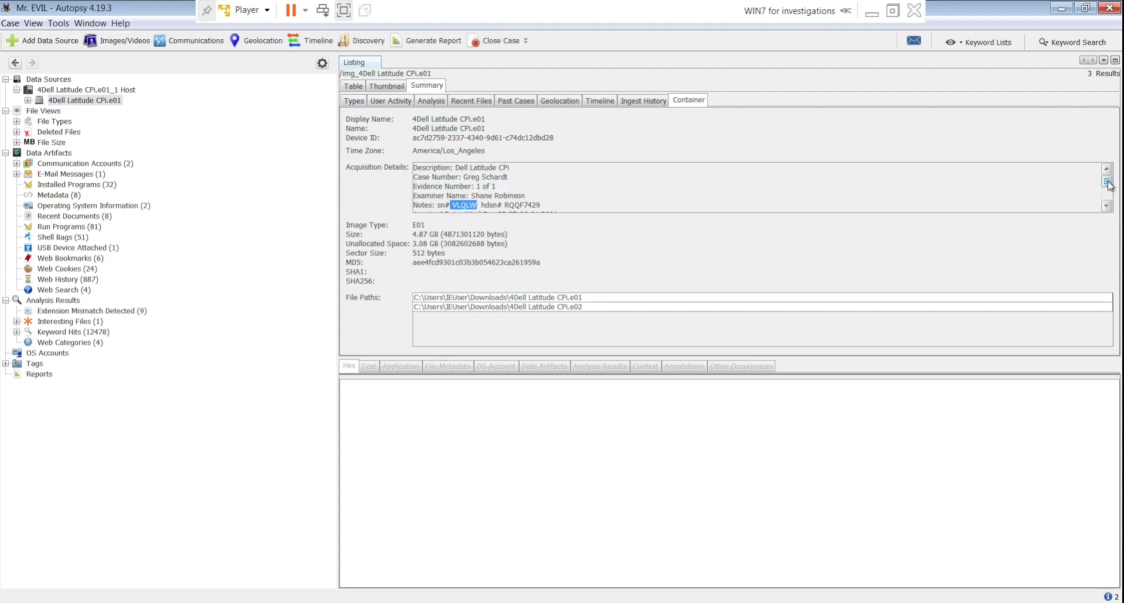
drag(1107, 181, 1110, 192)
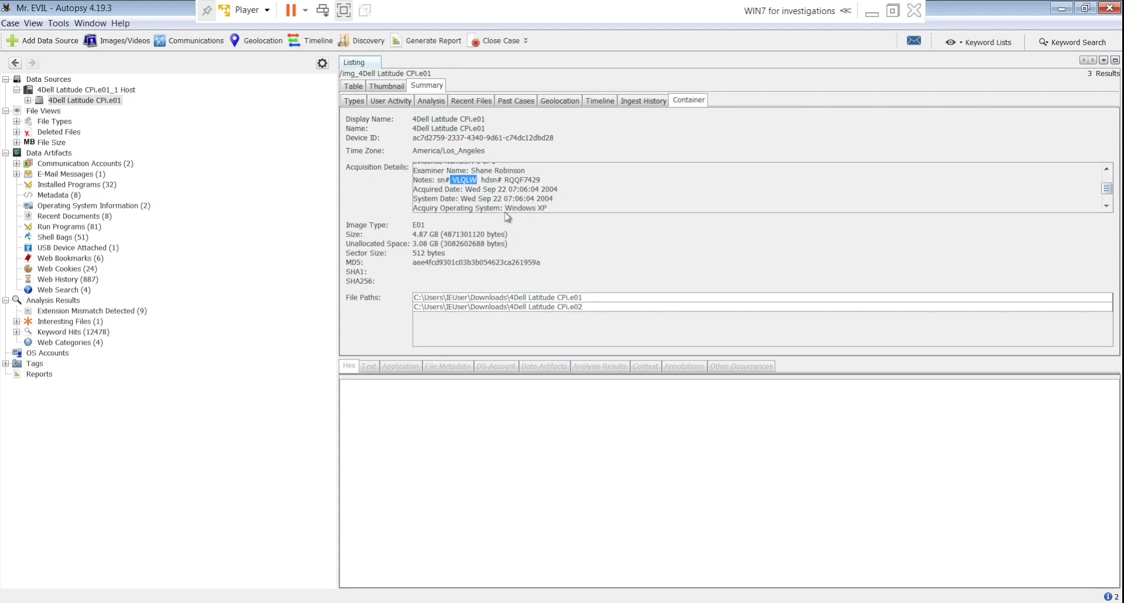
drag(505, 209, 547, 208)
- Switch to CONTEXT.txt in Notepad and insert two blank lines below question 1
key(alt+Tab)
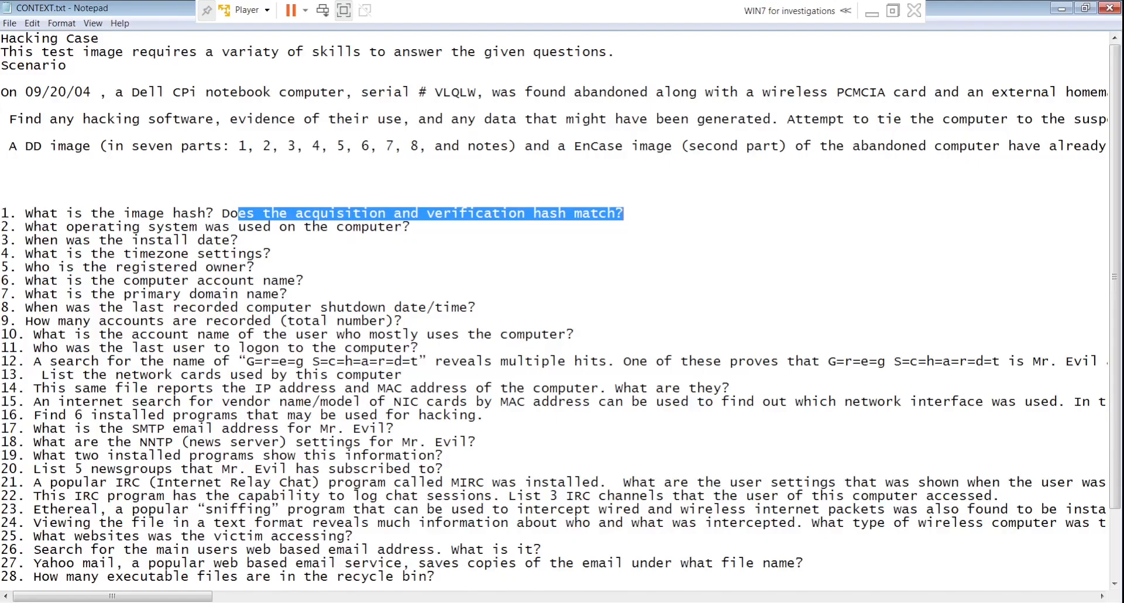
click(641, 207)
key(Return)
key(Return)
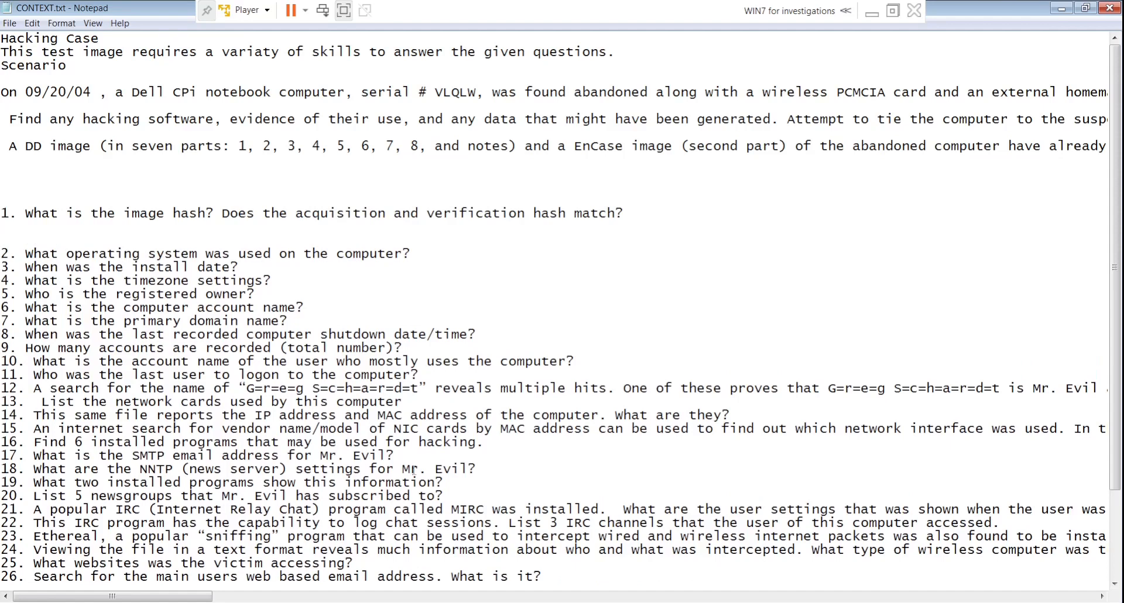
- Return to Autopsy and check the properties of the NTFS / exFAT volume vol2 in the image's volume table
key(alt+Tab)
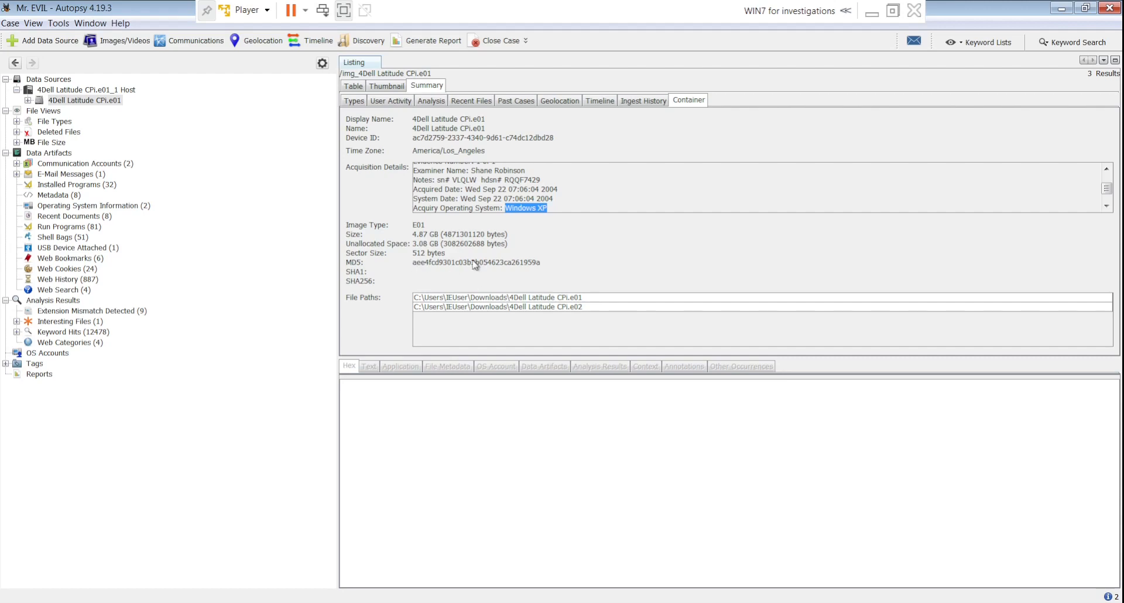
click(353, 86)
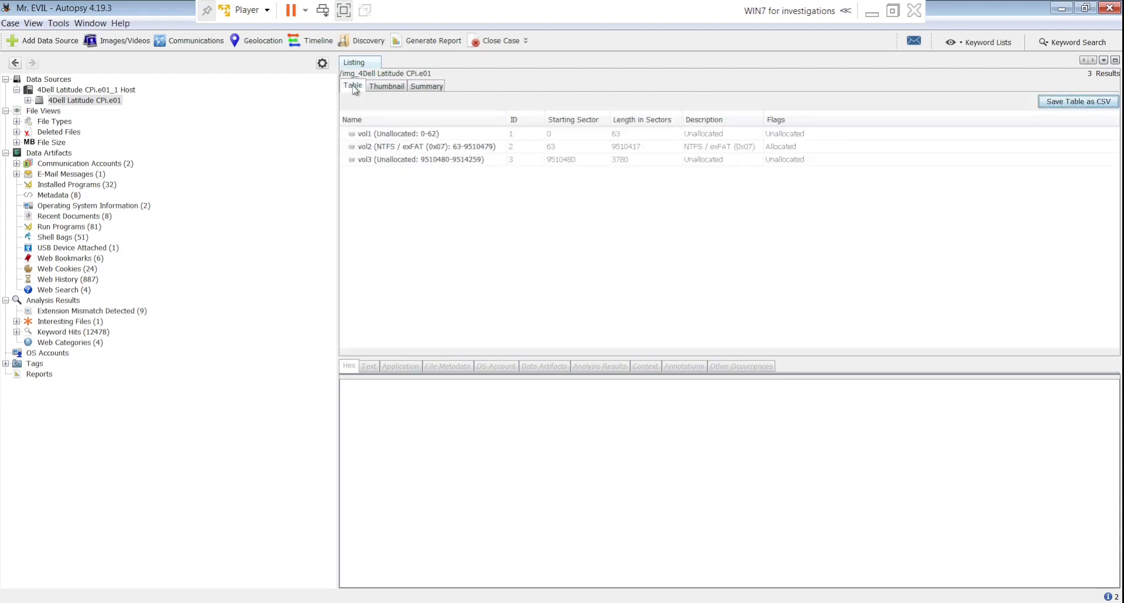
click(453, 147)
right_click(453, 147)
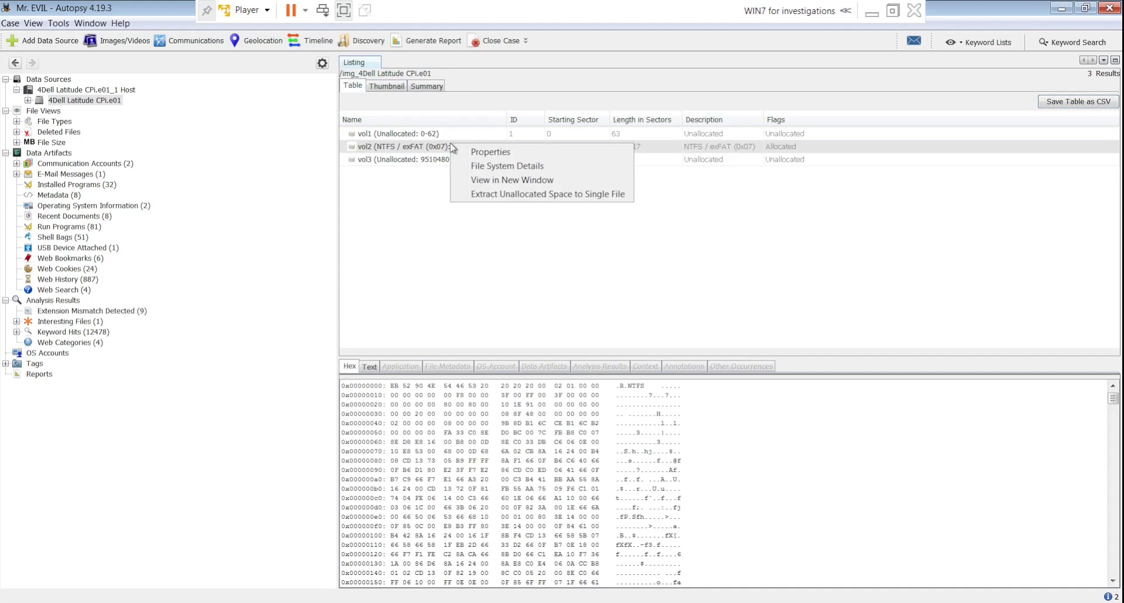
click(484, 157)
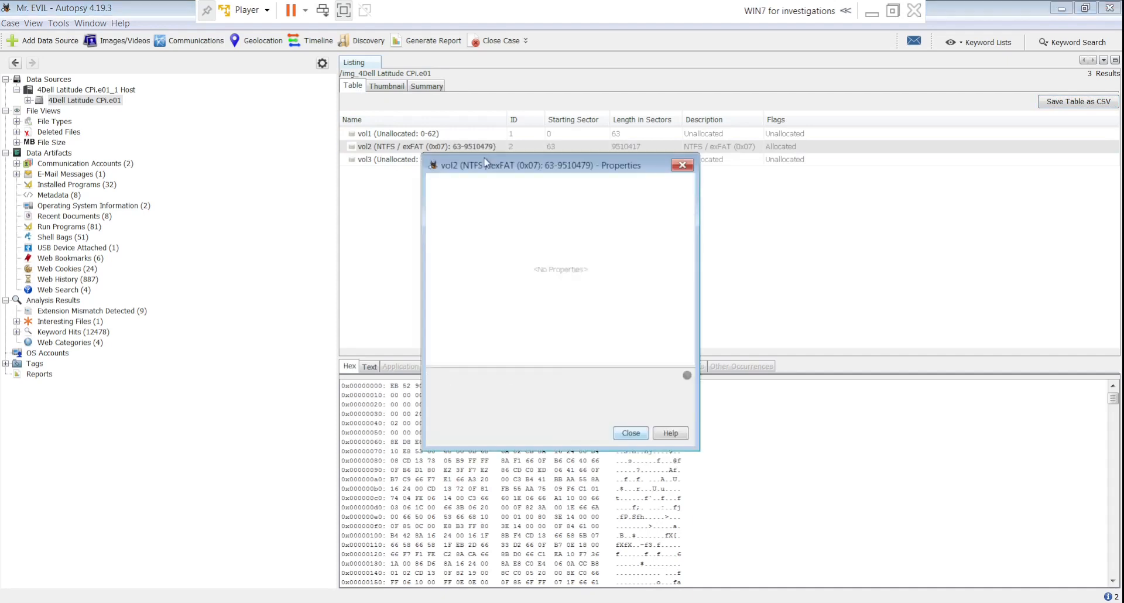
click(682, 165)
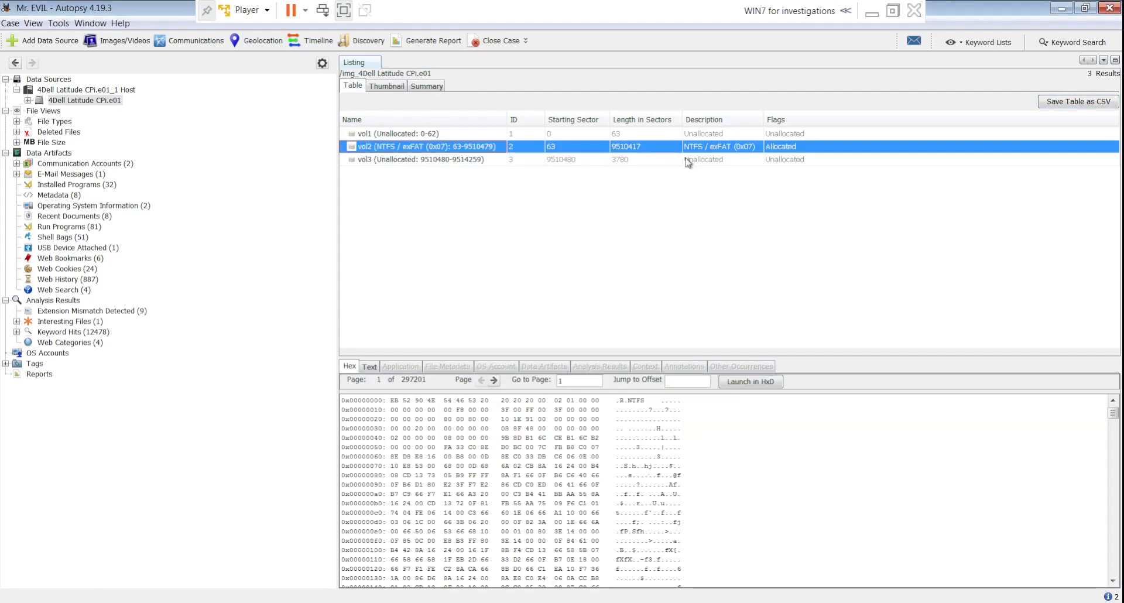
- Select the 4Dell Latitude CPi.e01 image in its host's listing and check its properties
click(93, 100)
click(85, 93)
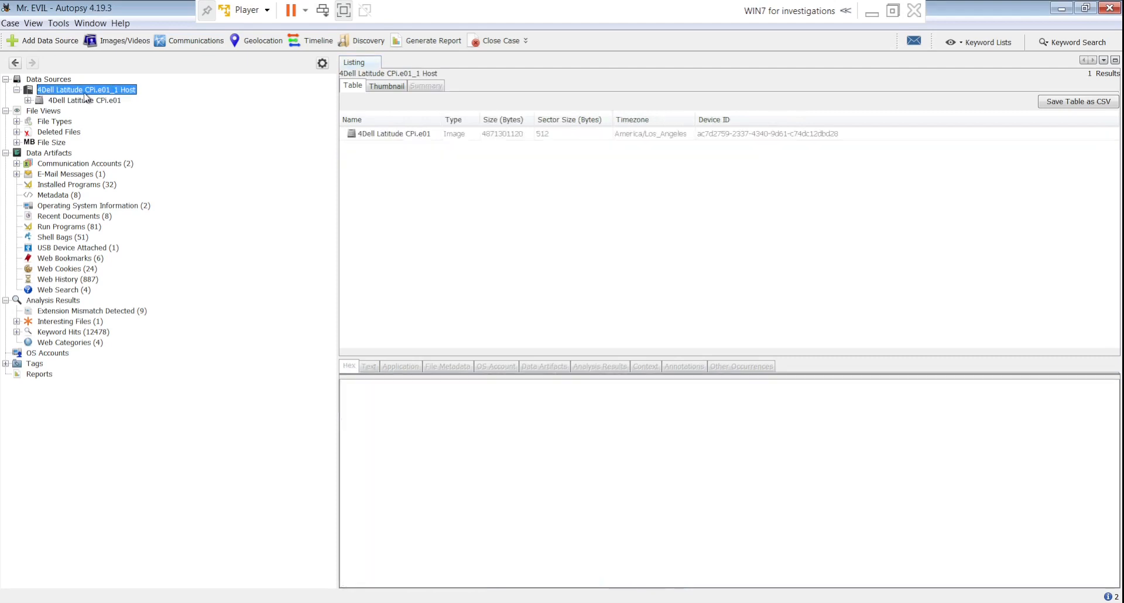
click(348, 138)
right_click(347, 137)
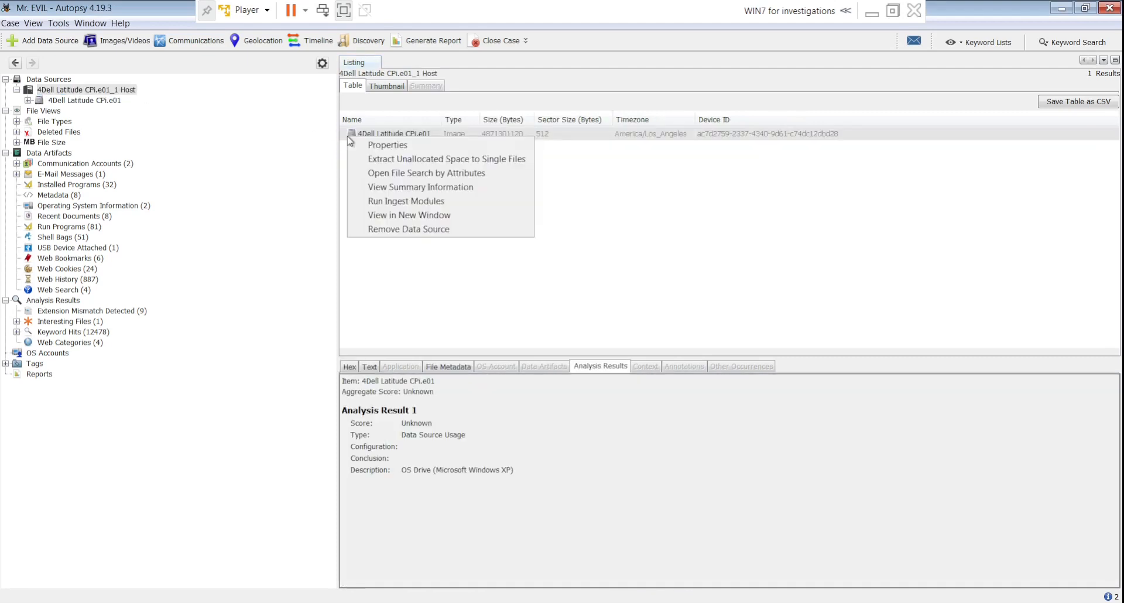
click(388, 146)
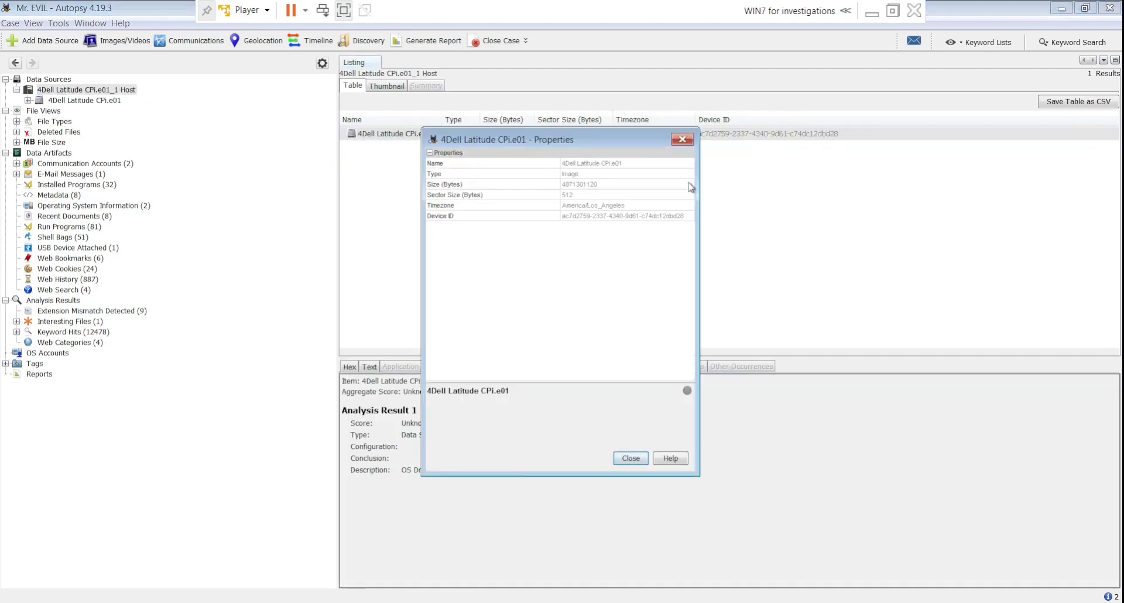
click(688, 140)
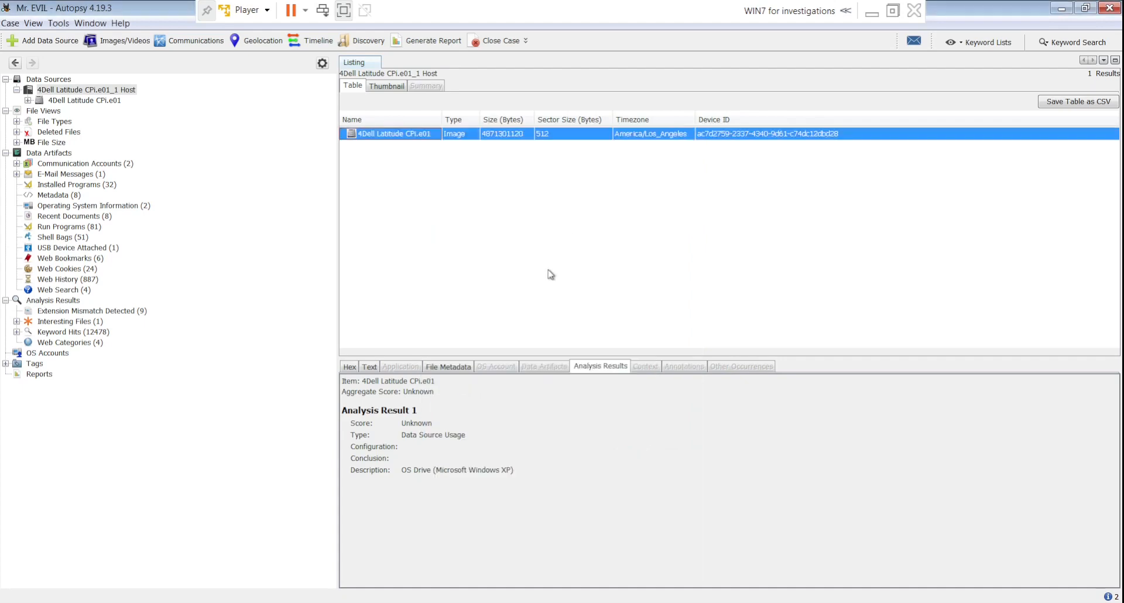
- Copy the image's MD5 hash from its file metadata
click(433, 368)
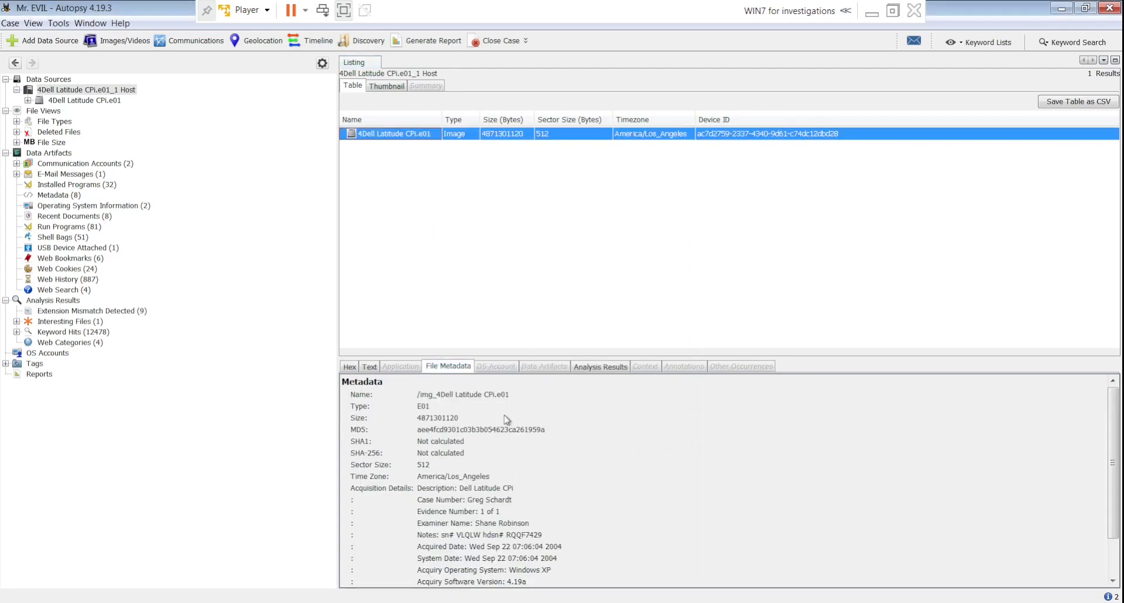
drag(417, 430, 550, 438)
key(ctrl+c)
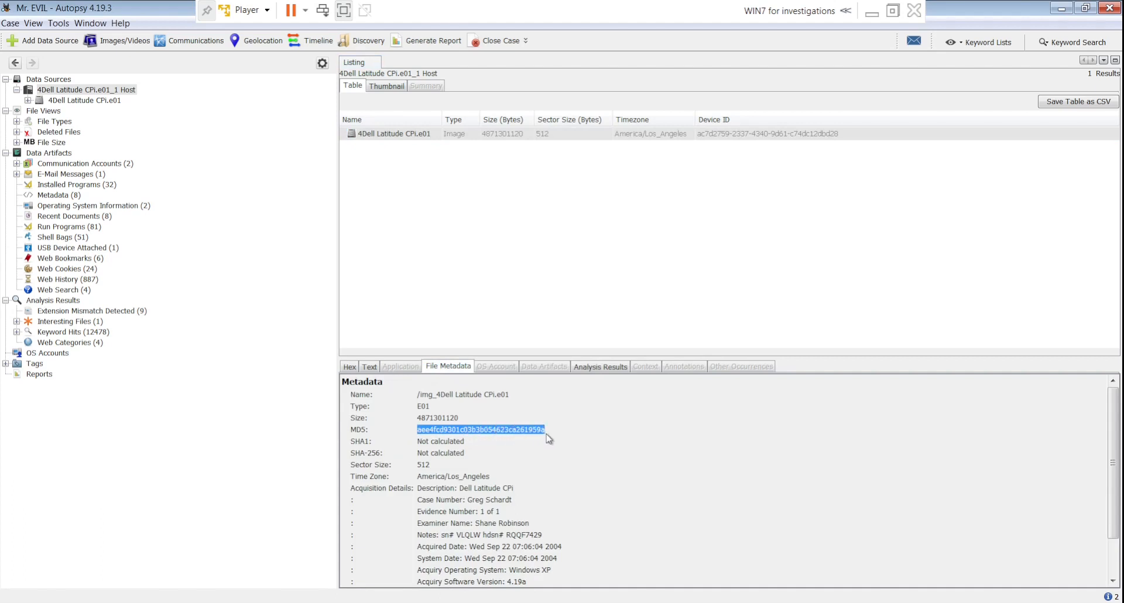
- Switch to CONTEXT.txt in Notepad and paste the MD5 hash as an indented answer below question 1, followed by an extra line
click(274, 602)
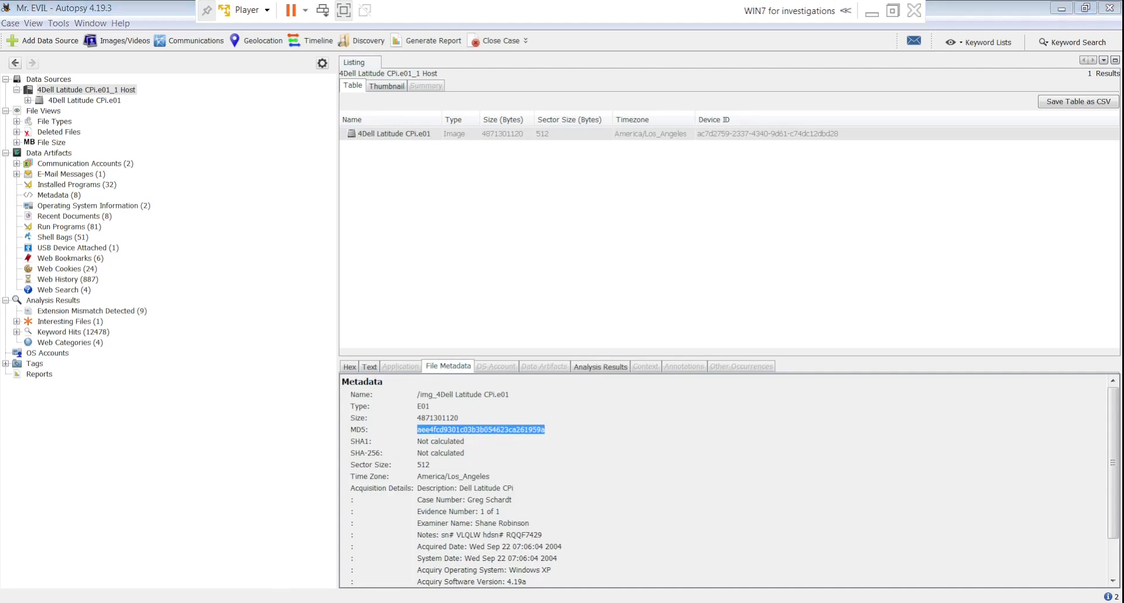
click(211, 228)
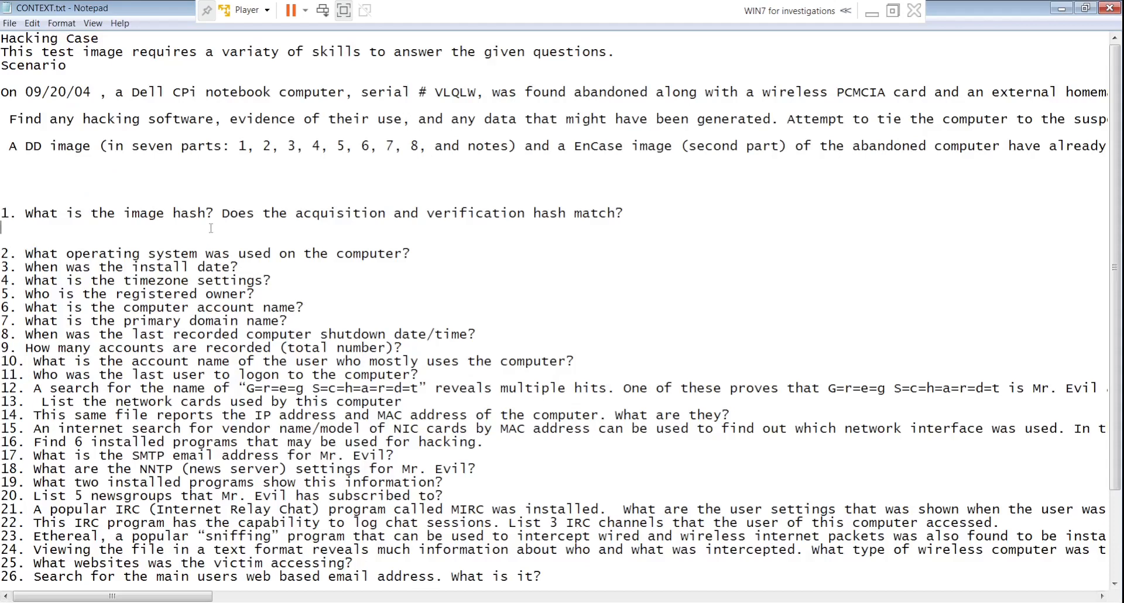
key(Return)
key(ctrl+v)
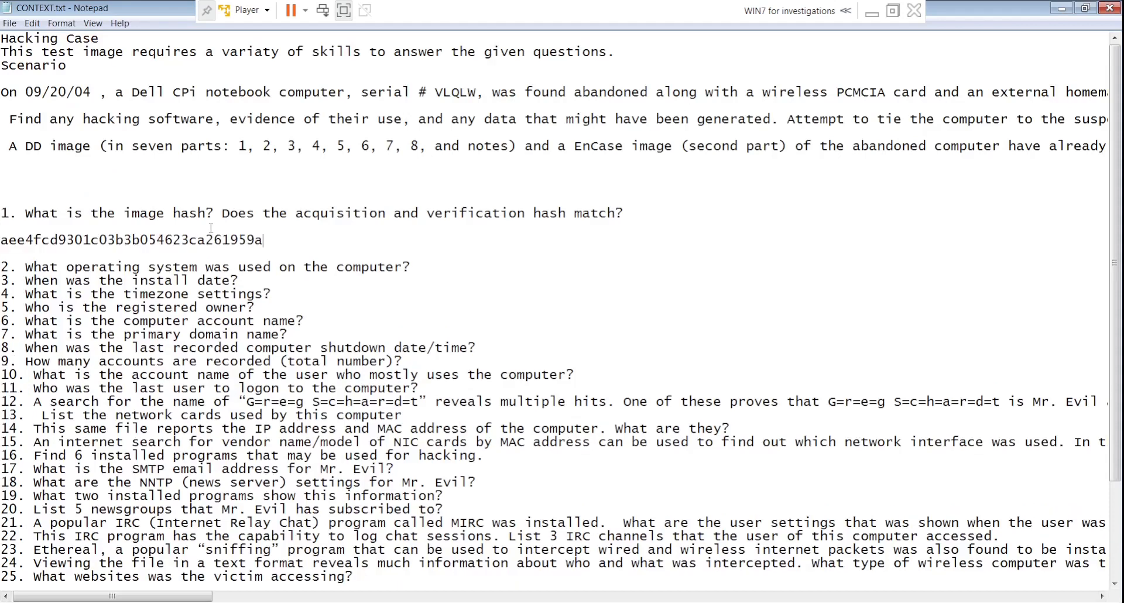
click(3, 240)
key(Tab)
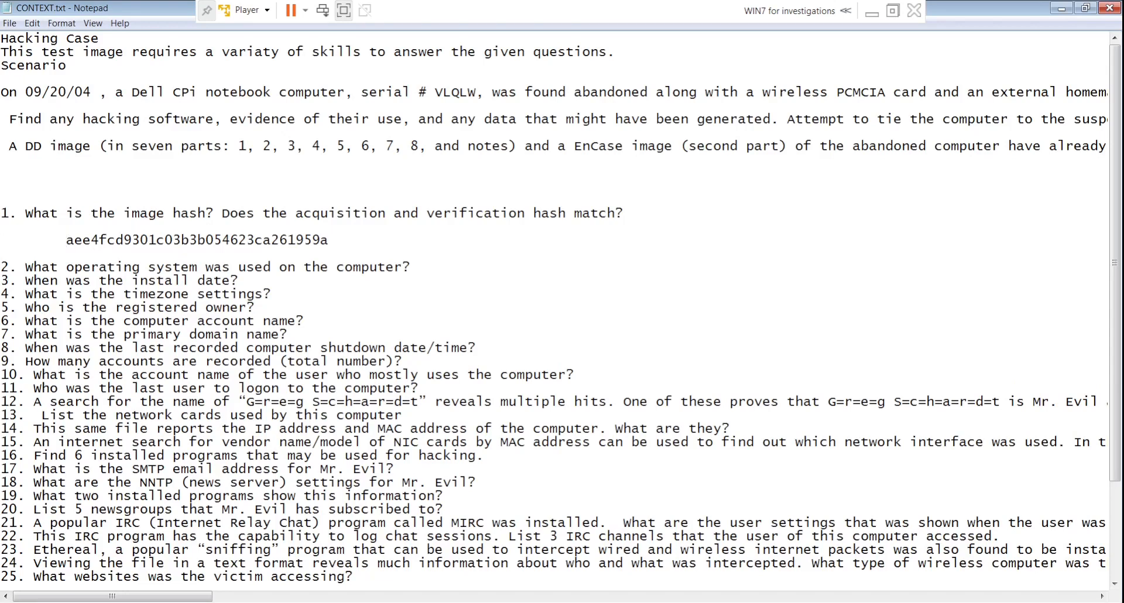
click(328, 240)
key(Return)
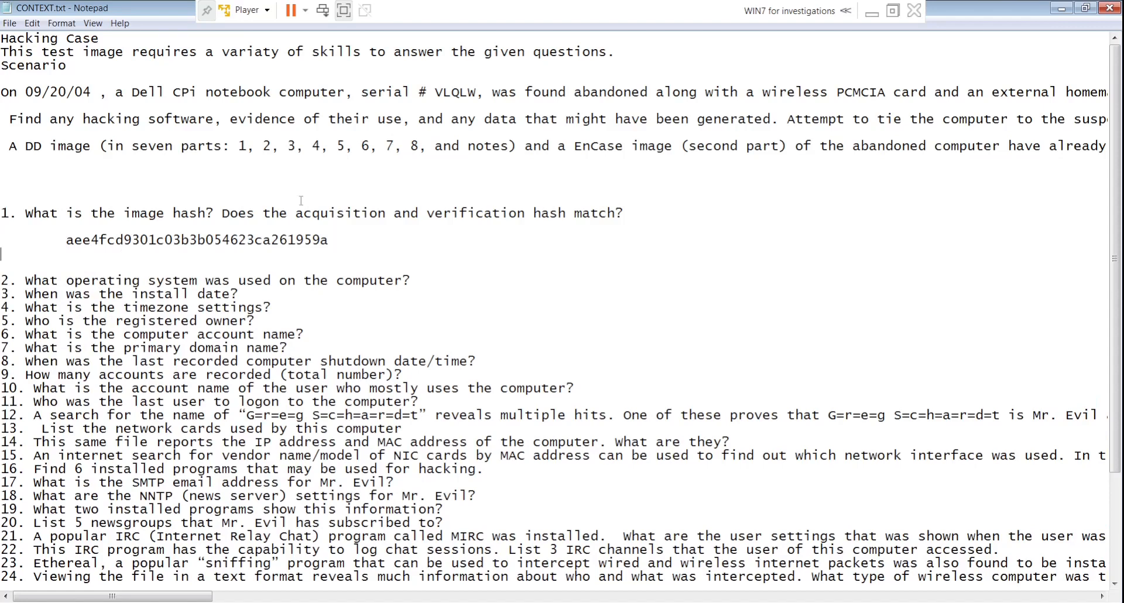
- Return to Autopsy and check the container summary of 4Dell Latitude CPi.e01 for acquisition and verification hashes
drag(297, 213, 394, 214)
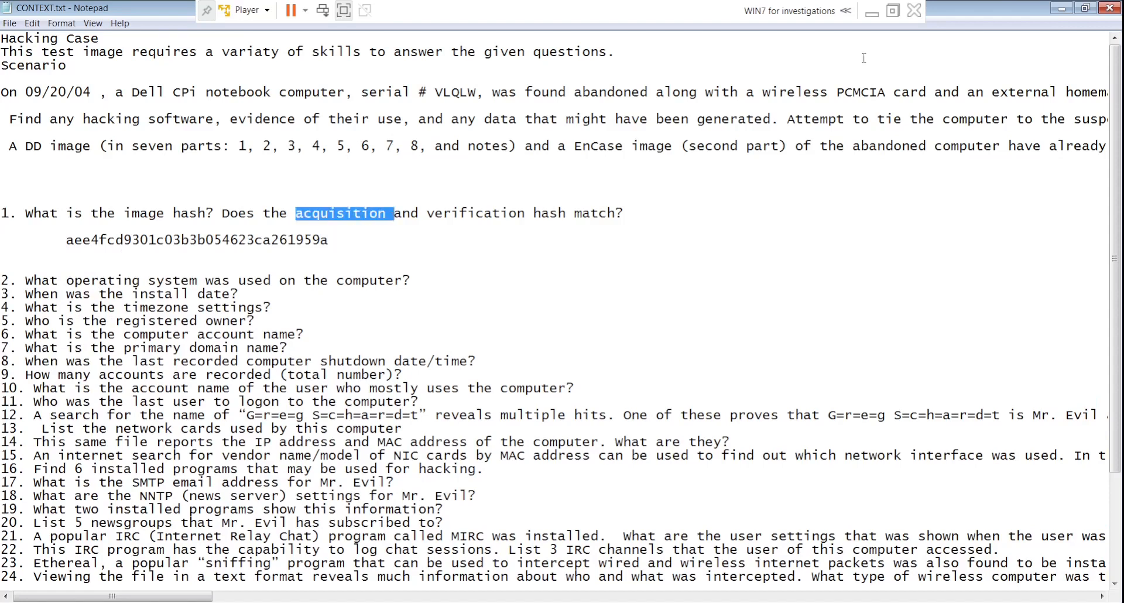
click(1060, 8)
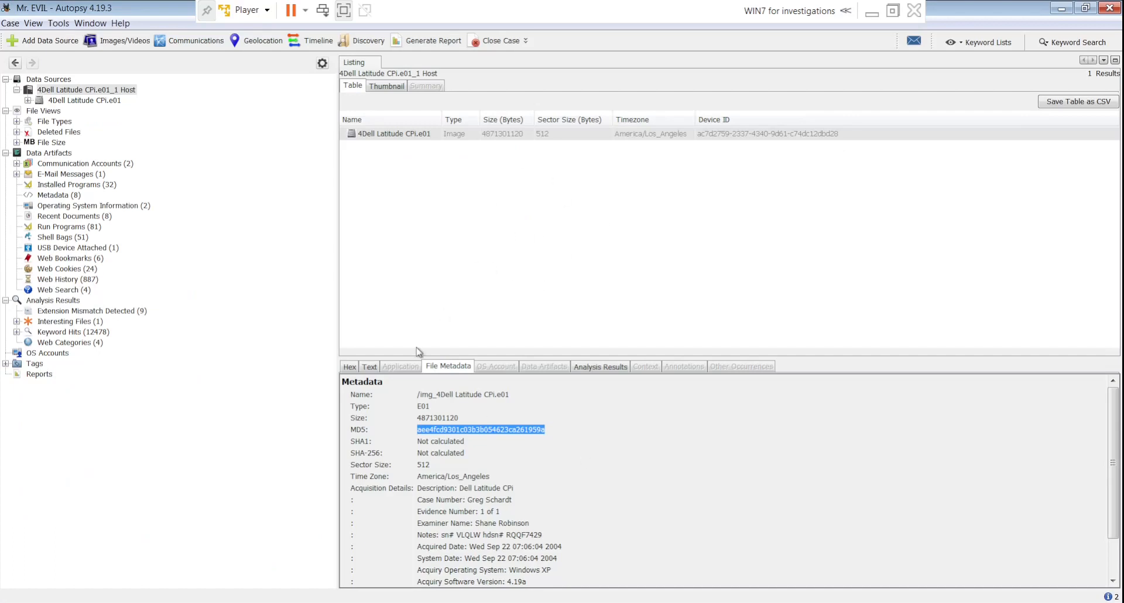
click(85, 100)
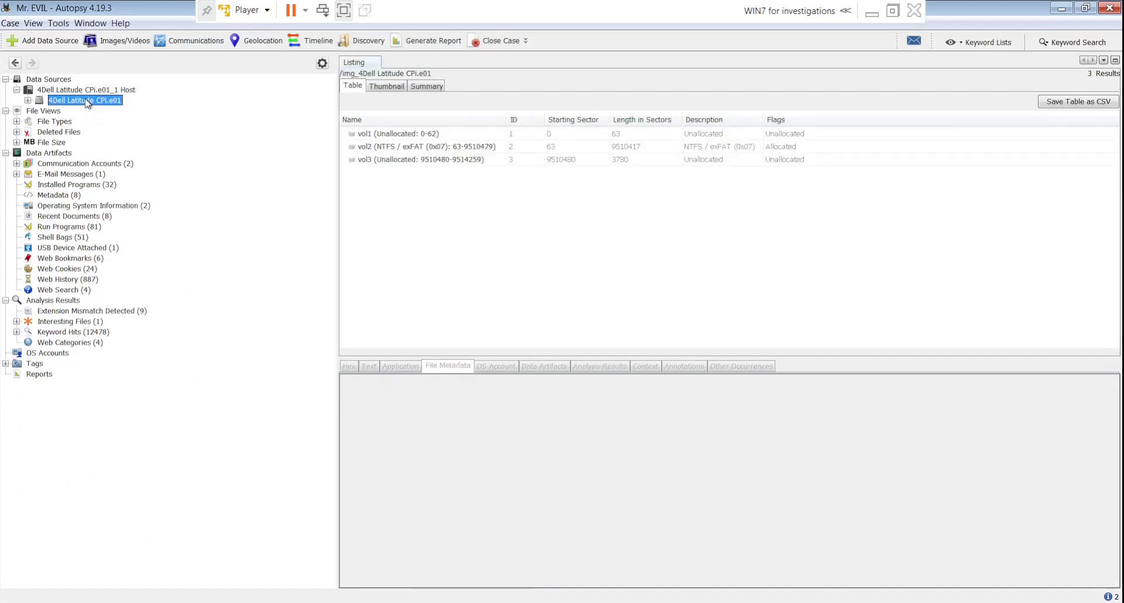
click(427, 86)
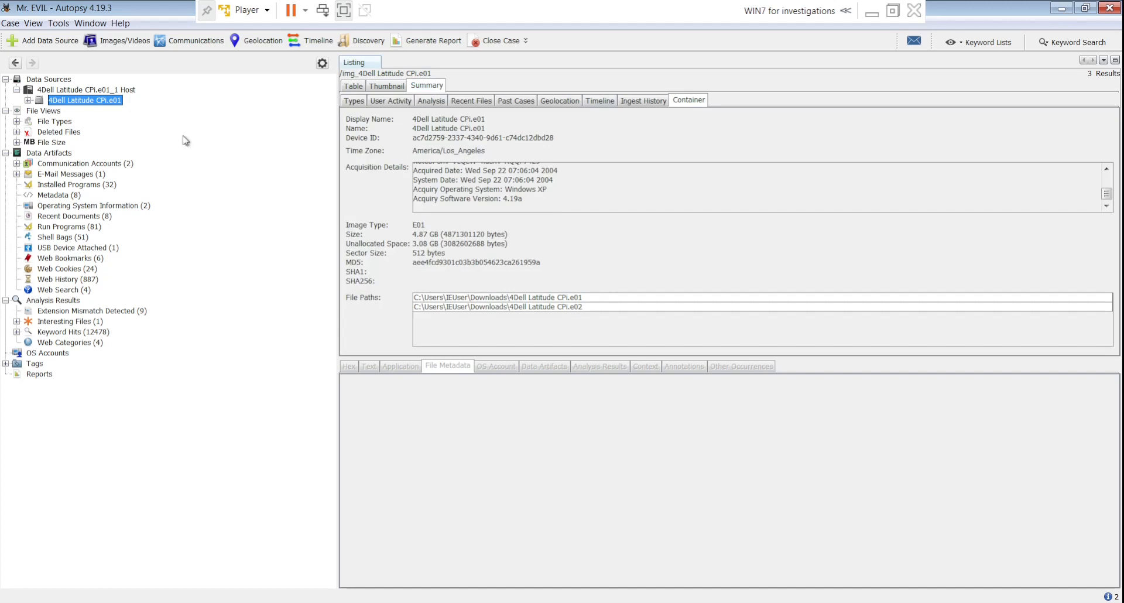
click(66, 90)
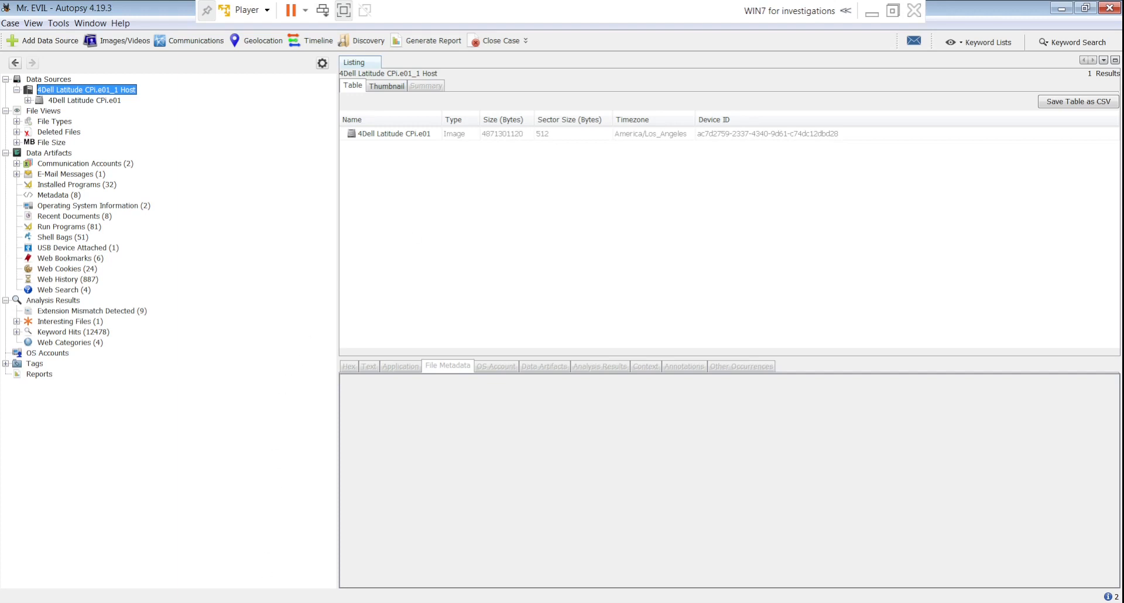
- Switch to CONTEXT.txt in Notepad and review the question 1 hash answer and the wording of question 2
click(264, 586)
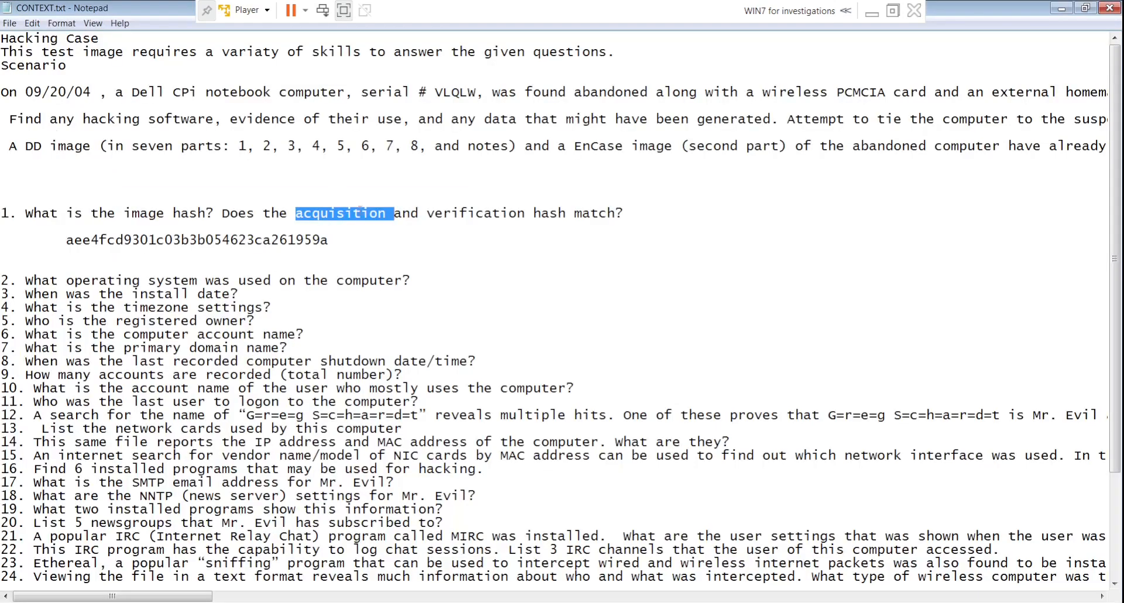
click(296, 214)
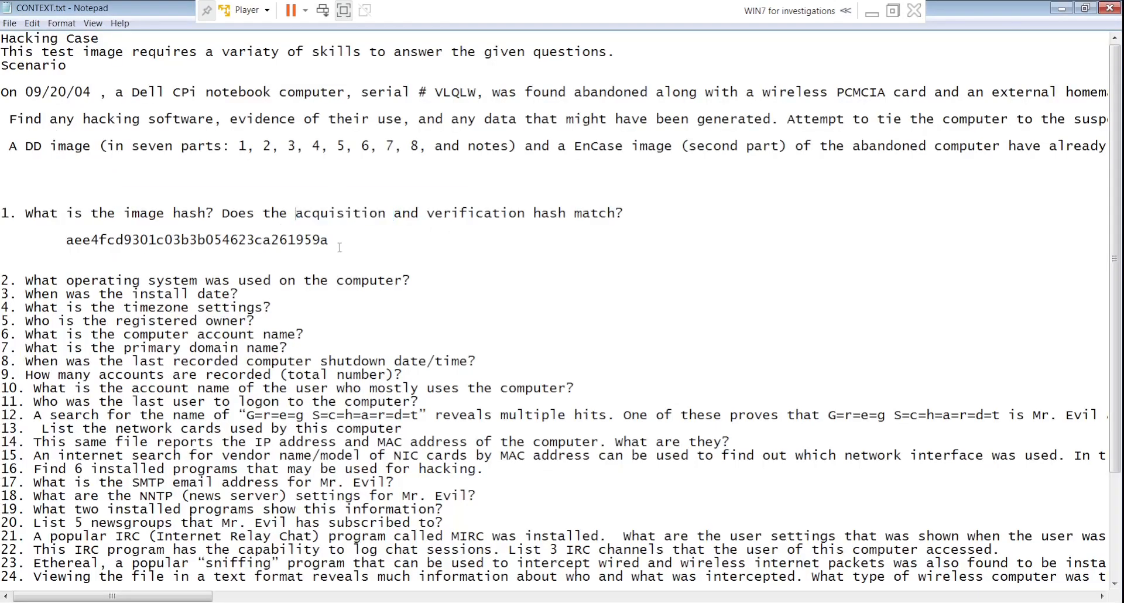
drag(329, 240, 64, 237)
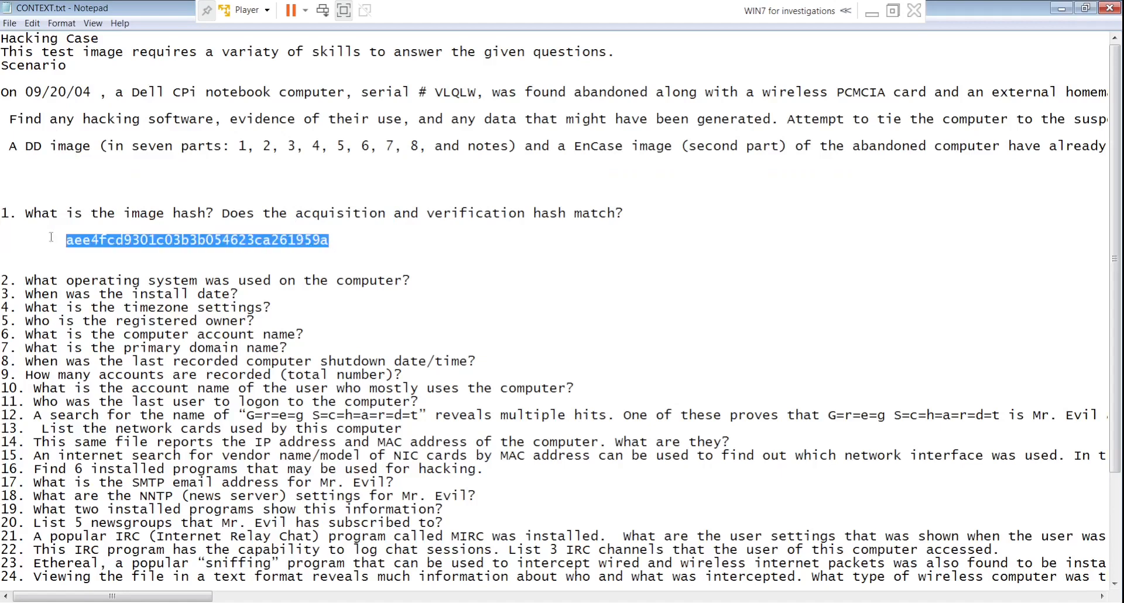
click(390, 250)
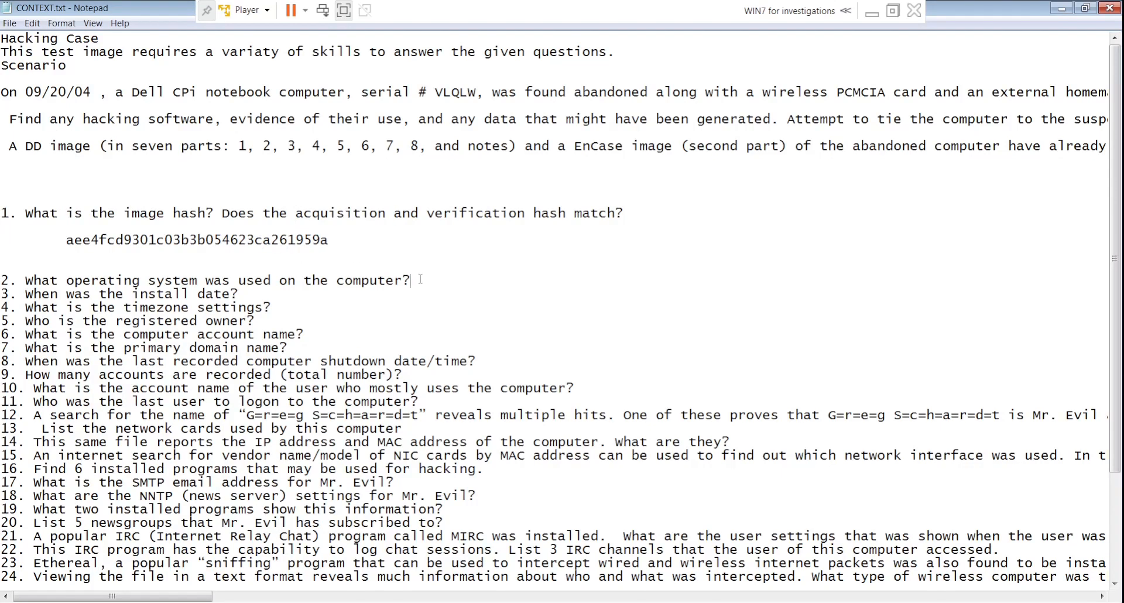
drag(421, 279, 41, 281)
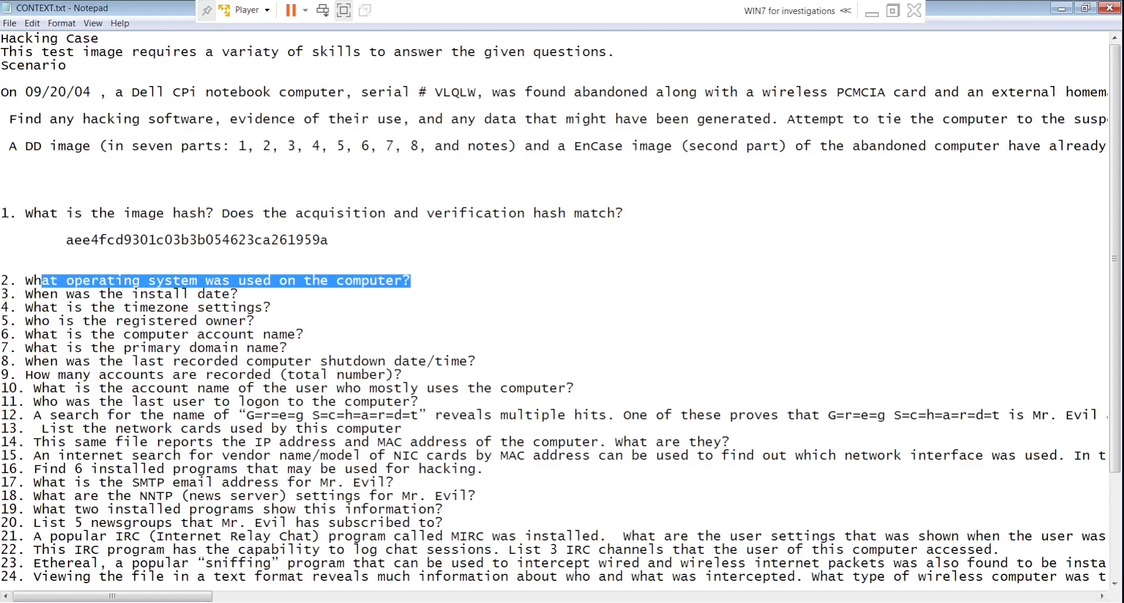
- Return to Autopsy and copy the operating system value Windows XP from the acquisition details in the 4Dell Latitude CPi.e01 container summary
click(217, 602)
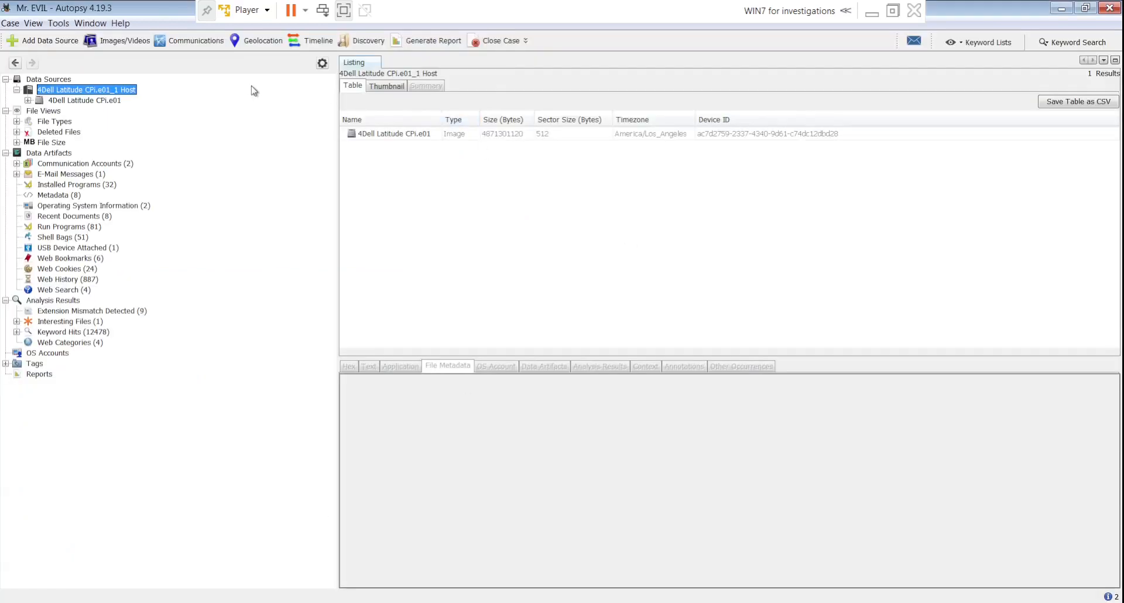
click(116, 103)
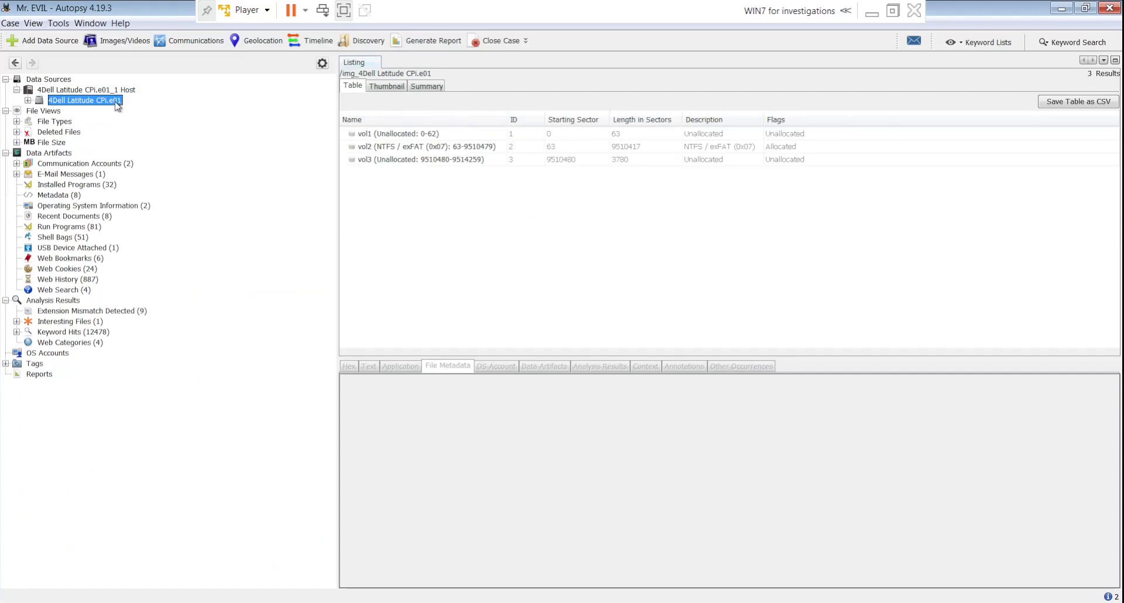
click(436, 89)
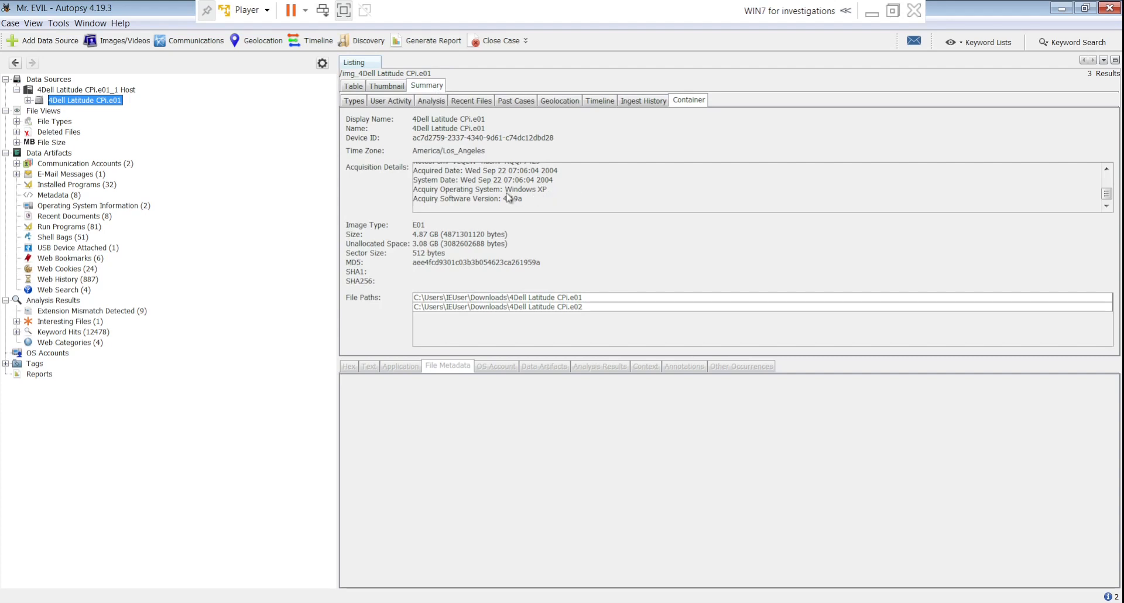
drag(505, 191, 556, 191)
key(ctrl+c)
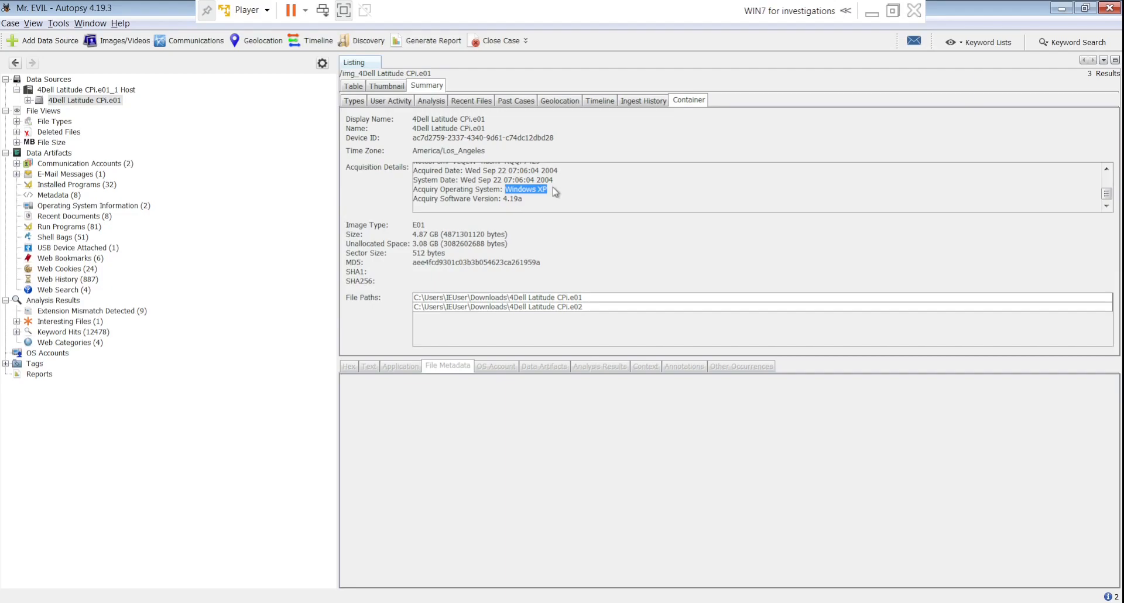
- Switch to CONTEXT.txt in Notepad and paste Windows XP as an indented answer on the line below question 2
key(alt+Tab)
click(444, 283)
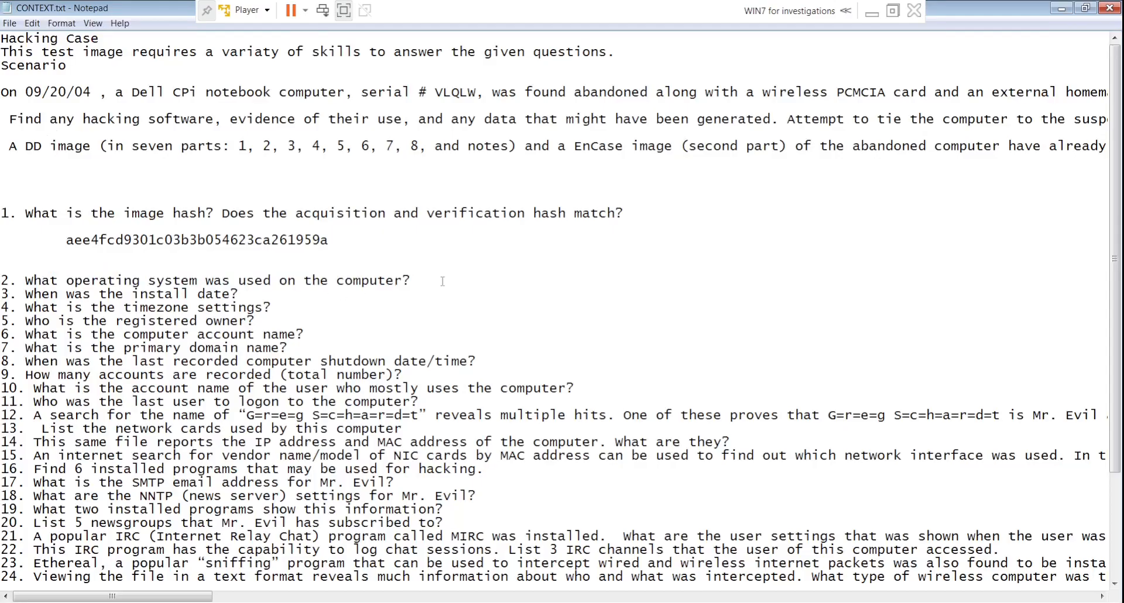
key(Return)
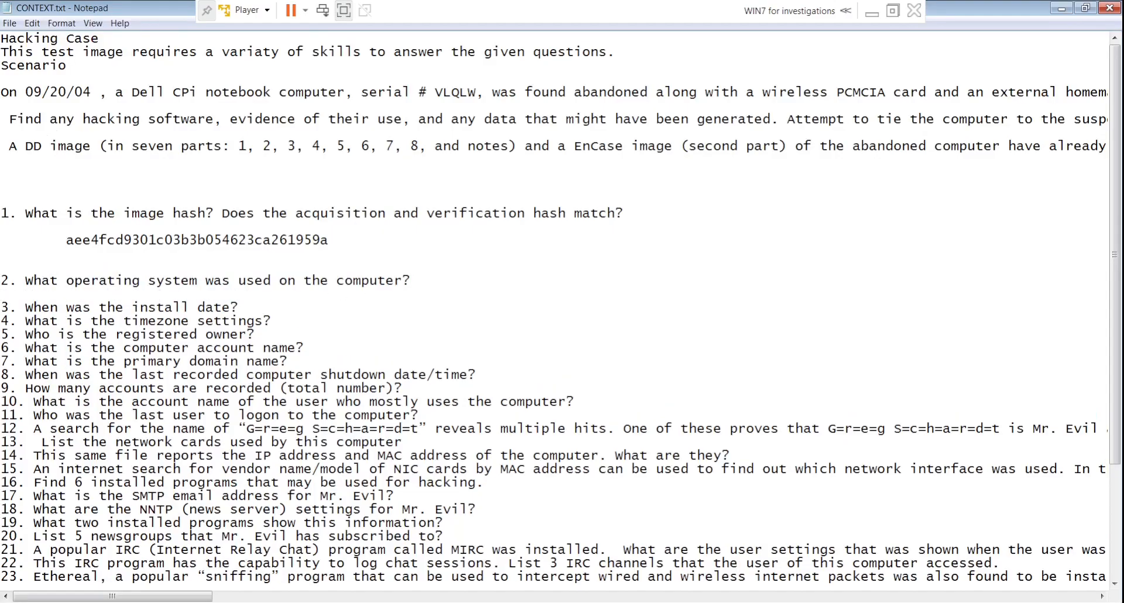
key(ctrl+v)
click(410, 281)
key(Return)
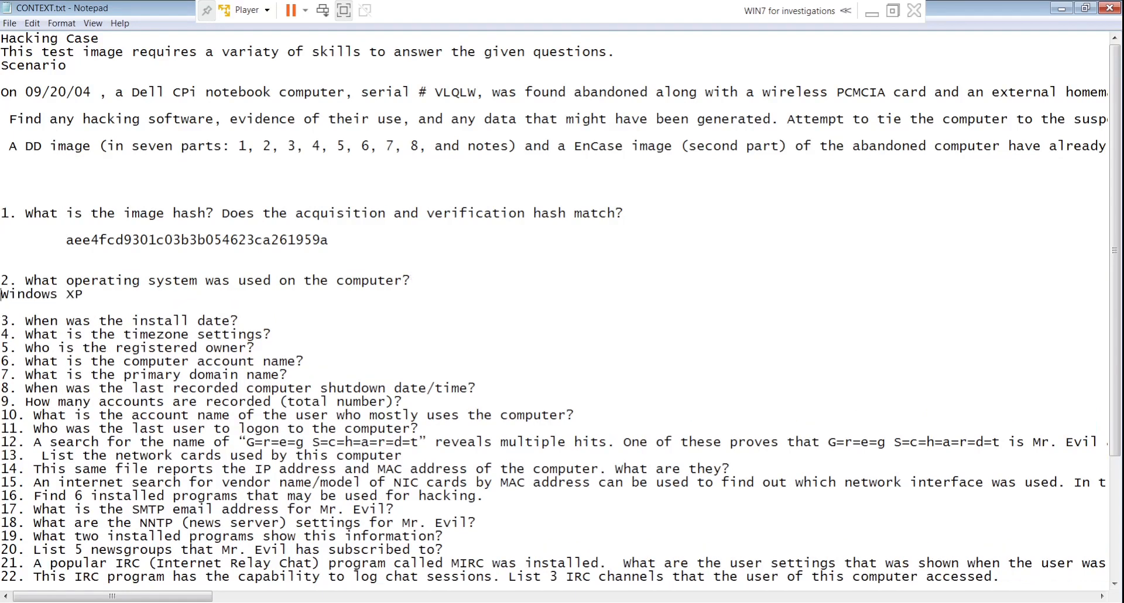
key(Tab)
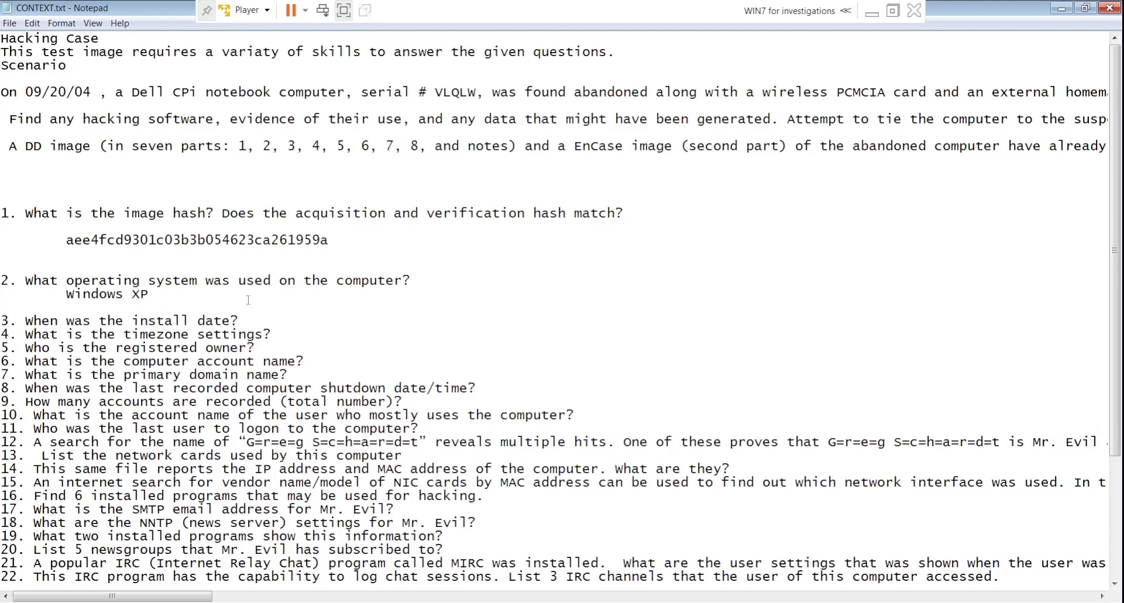
- Insert a blank answer line below question 3 about the install date
drag(255, 315, 86, 334)
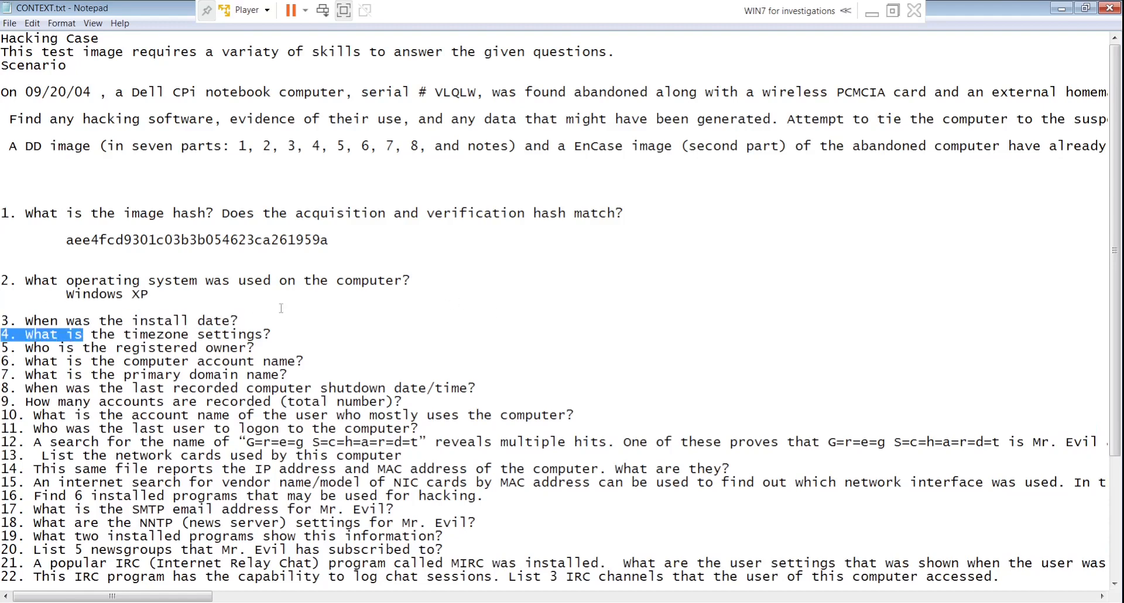
click(252, 319)
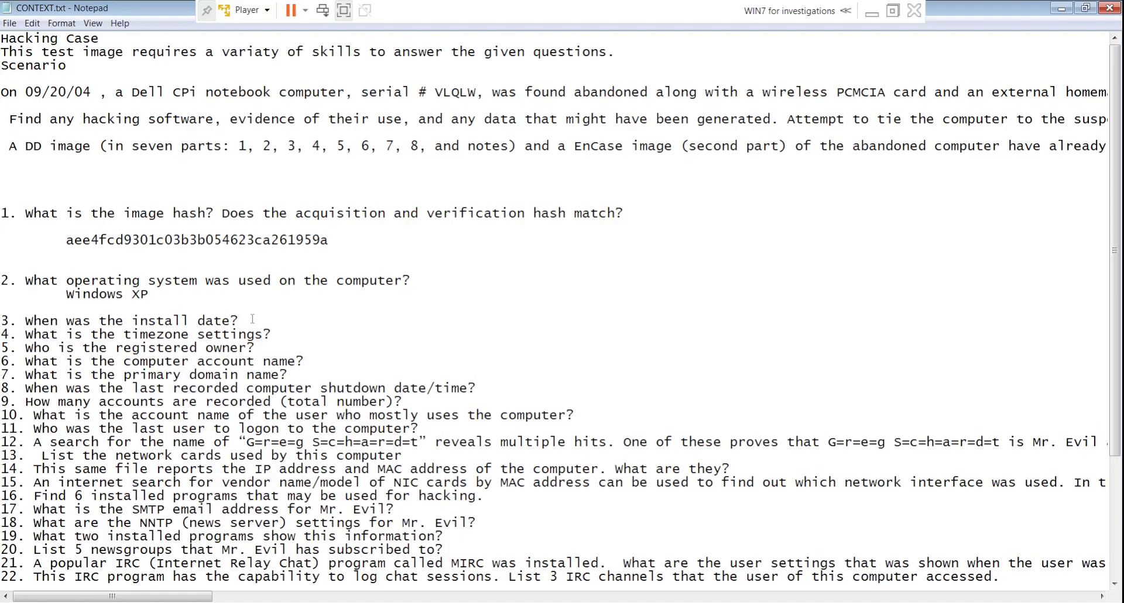
key(Return)
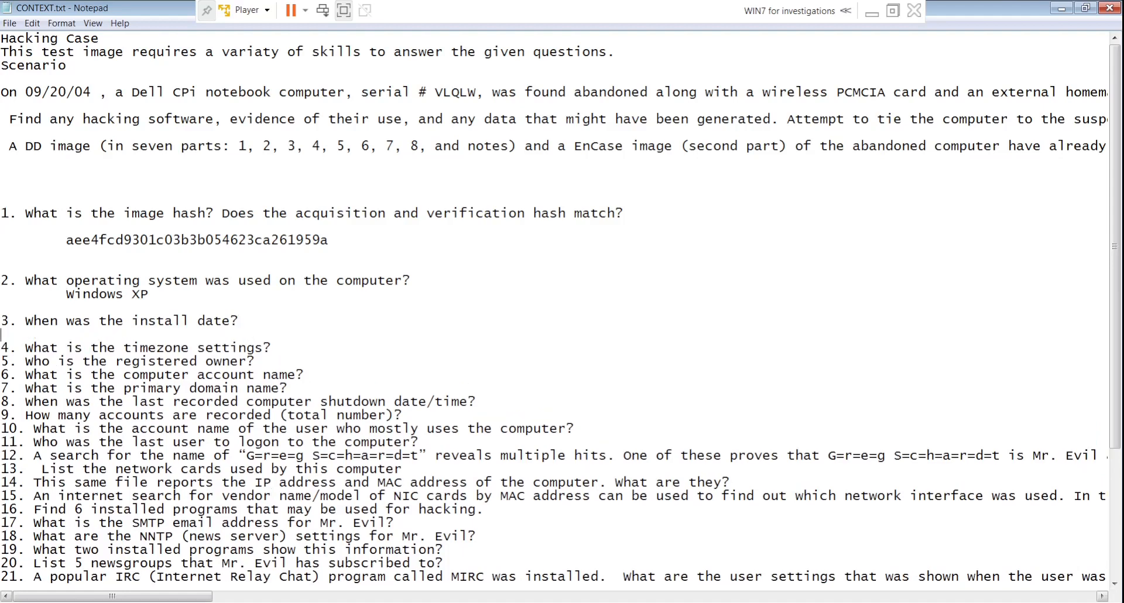
- Check the acquisition details in Autopsy against the date 09/20/04 in the CONTEXT.txt scenario in Notepad
key(alt+Tab)
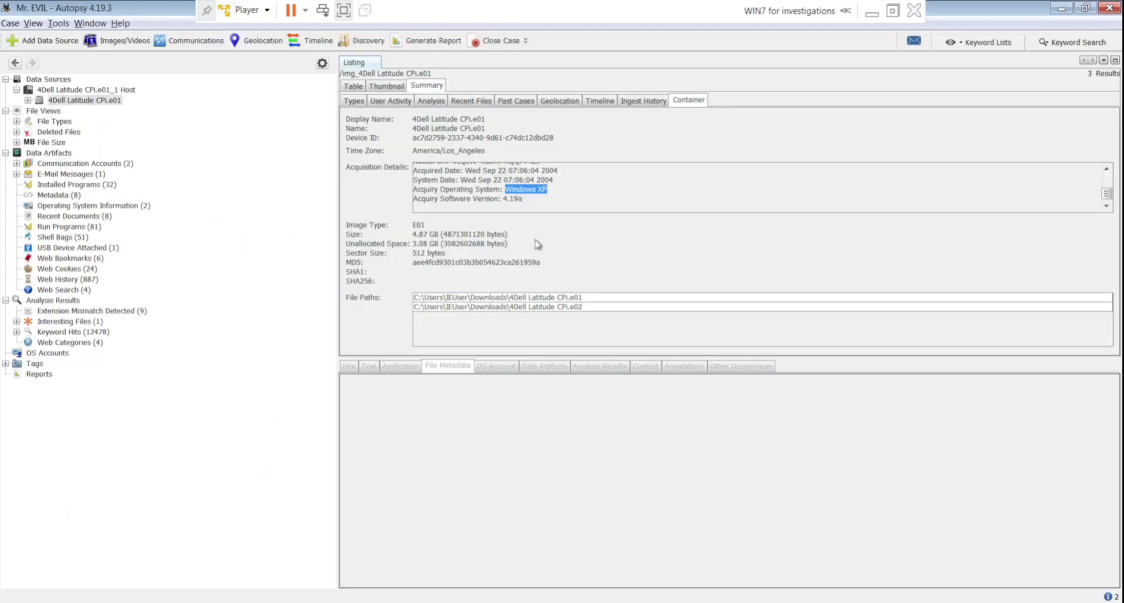
drag(544, 189, 547, 190)
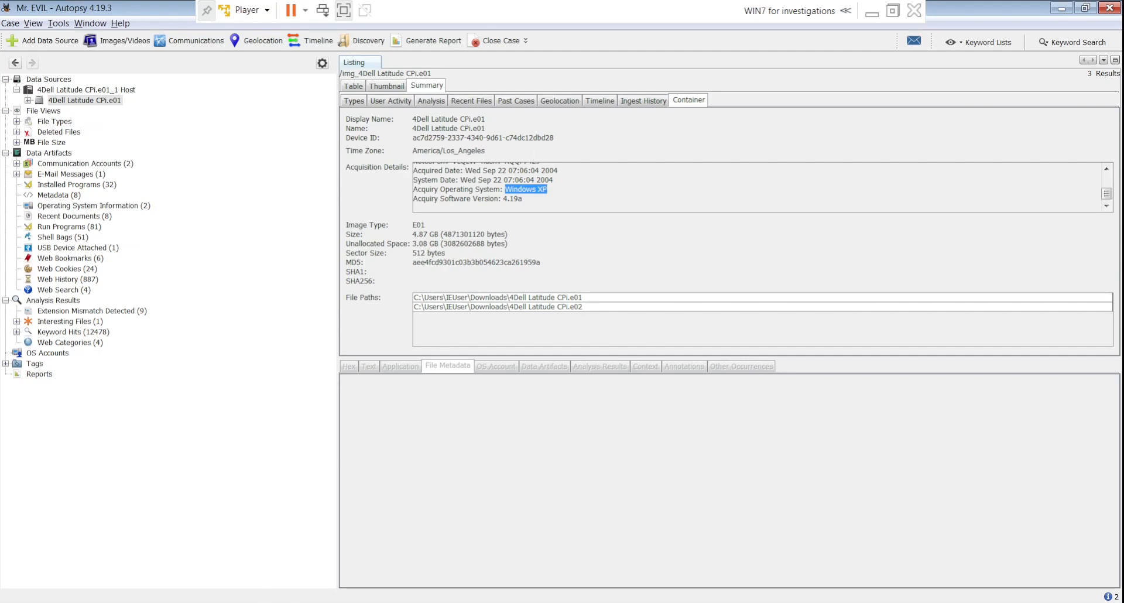
key(alt+Tab)
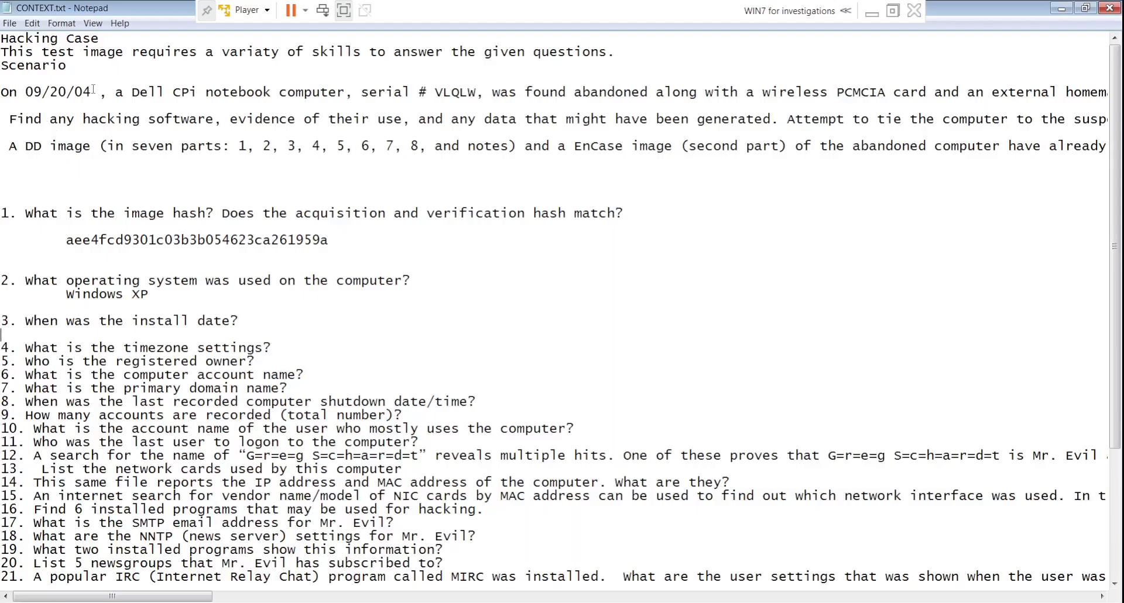
drag(92, 91, 27, 88)
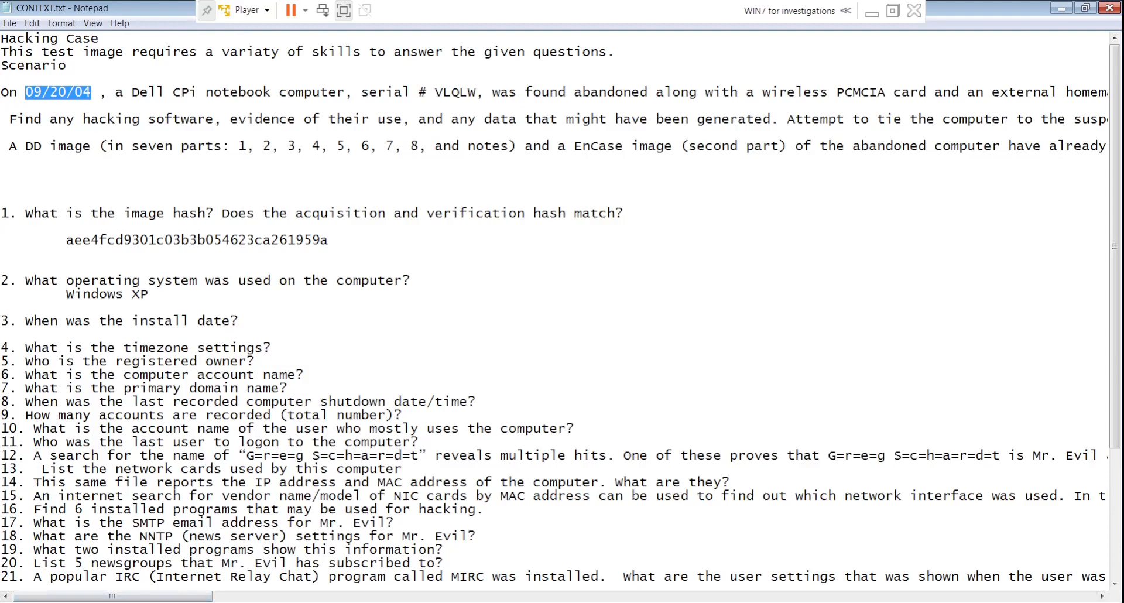
- Return to Autopsy and look for the install date in the image's user activity and file types summaries and its volume table
mouse_move(225, 602)
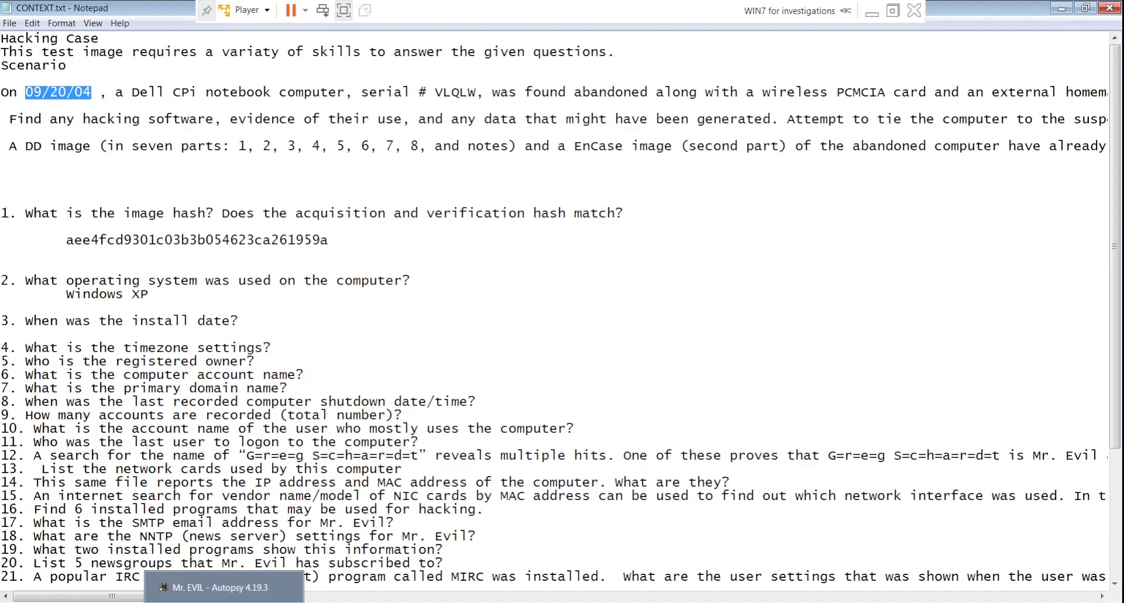
click(224, 592)
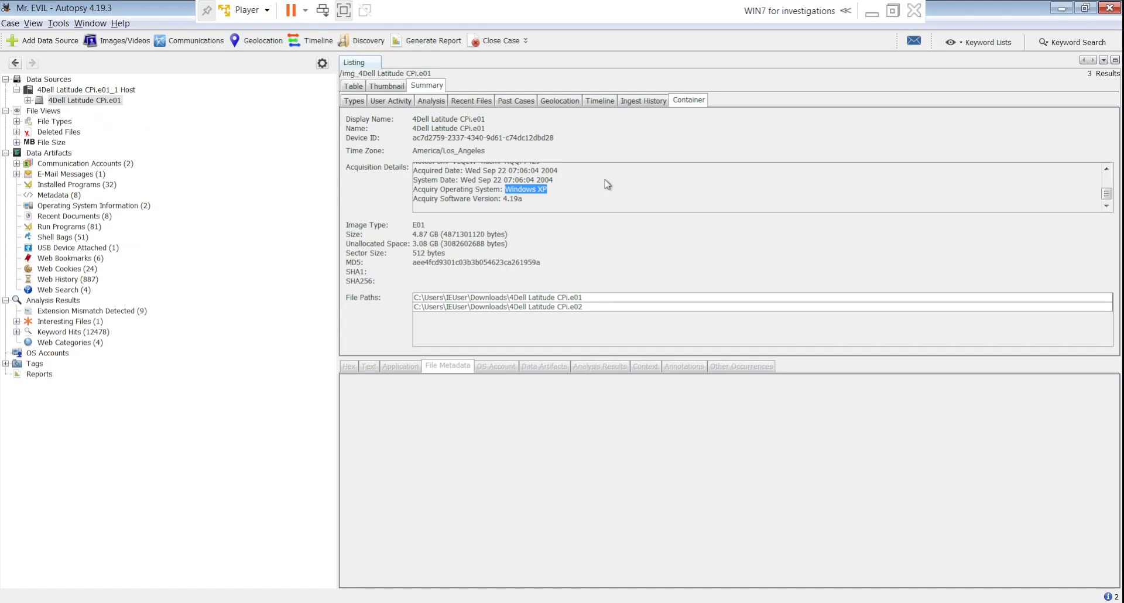
click(396, 100)
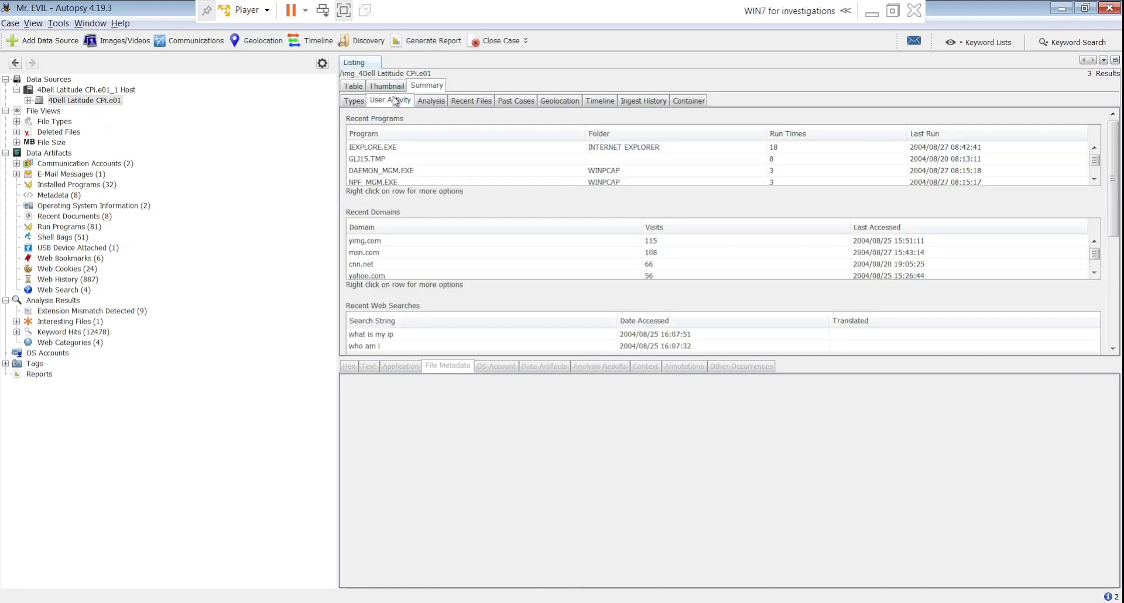
click(349, 103)
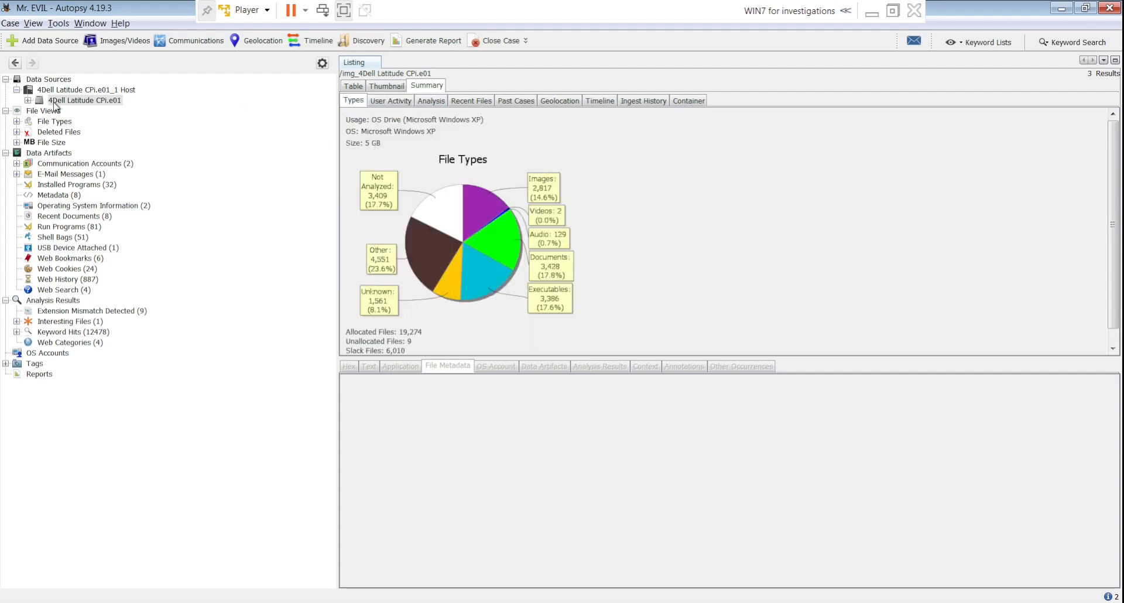
click(356, 87)
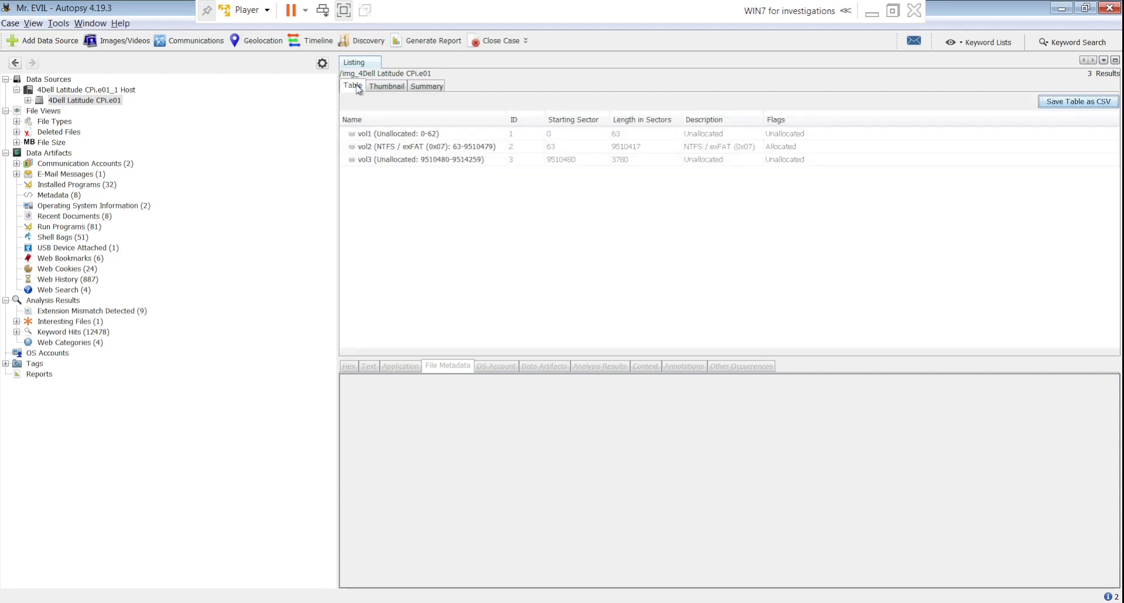
- Look up the creation times in OS Accounts and enter 19-08-2004 as the indented answer to question 3 in CONTEXT.txt in Notepad
click(51, 355)
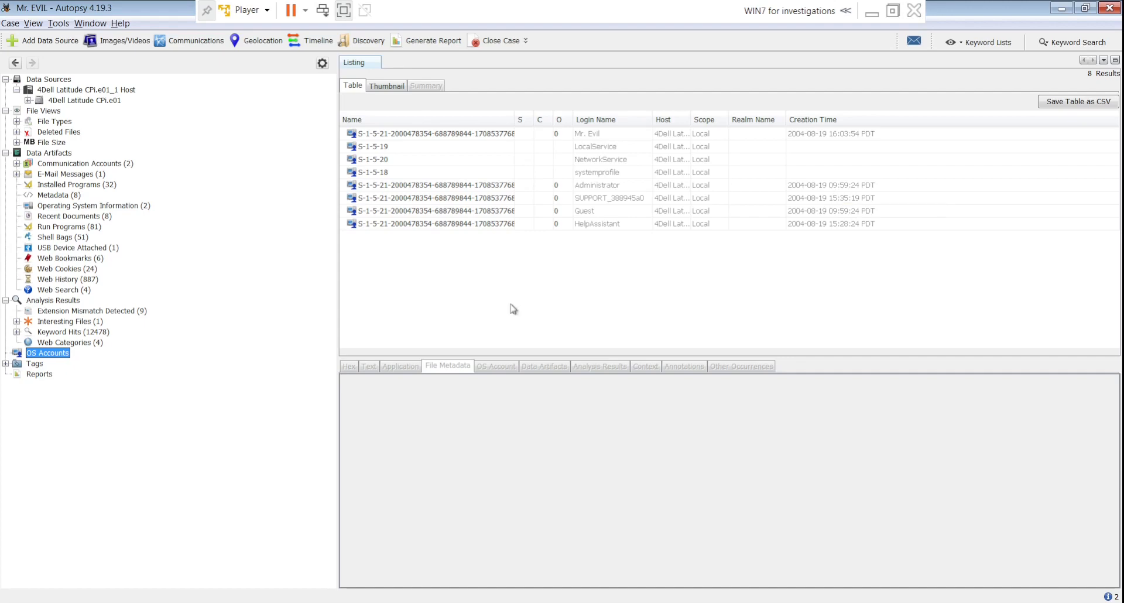
click(263, 585)
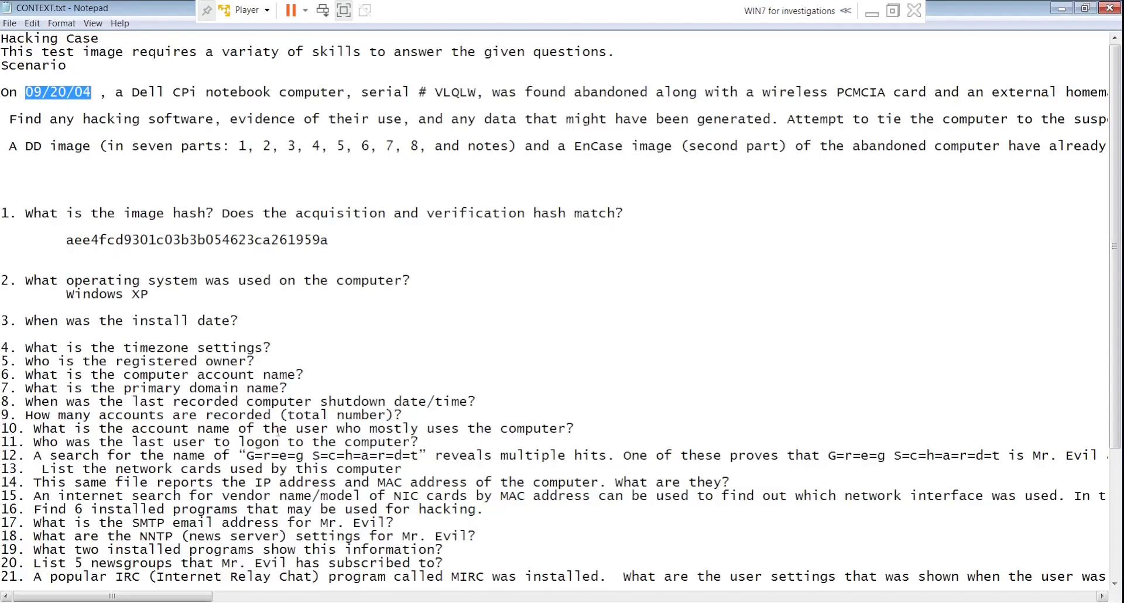
click(251, 332)
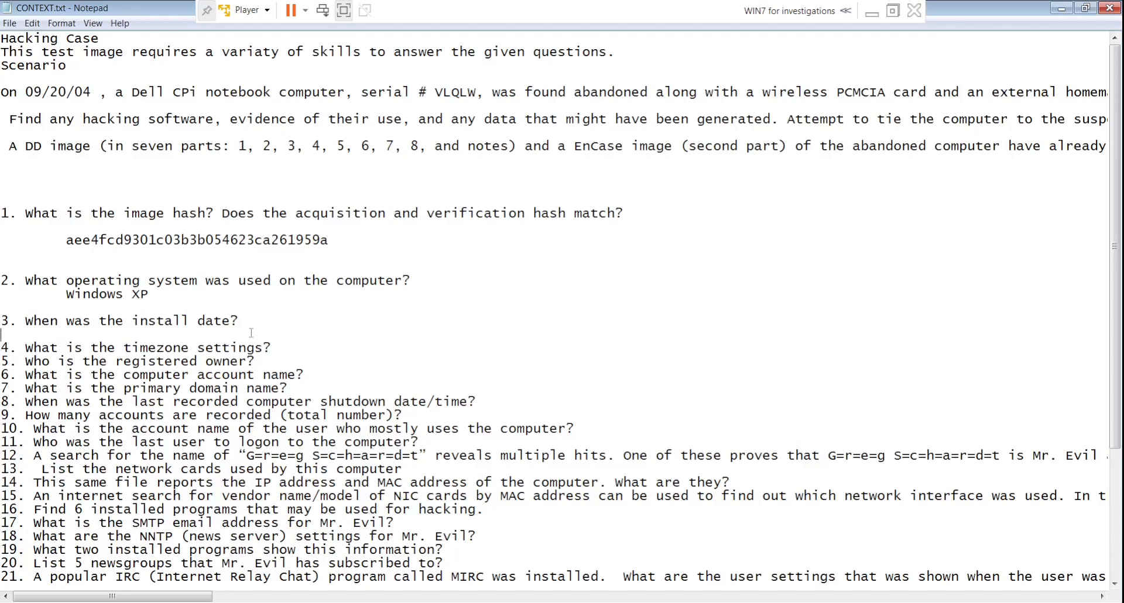
key(Tab)
text(19-08-2004)
- Switch back to Autopsy and check the 4Dell Latitude CPi.e01 summary and the creation times of the OS accounts
key(alt+Tab)
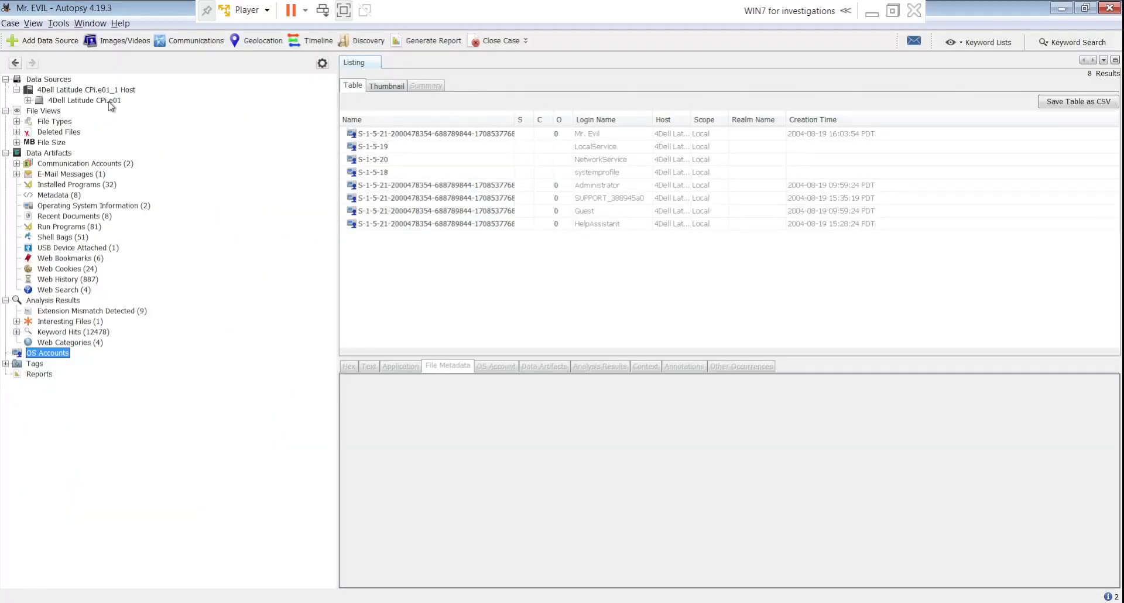
click(109, 100)
click(437, 88)
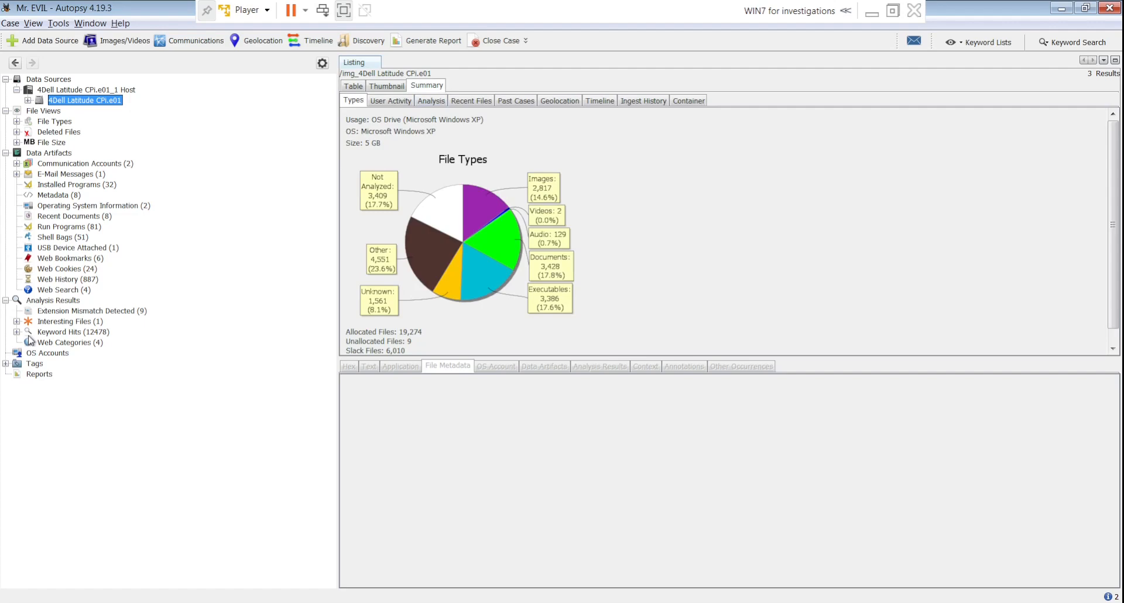
click(42, 354)
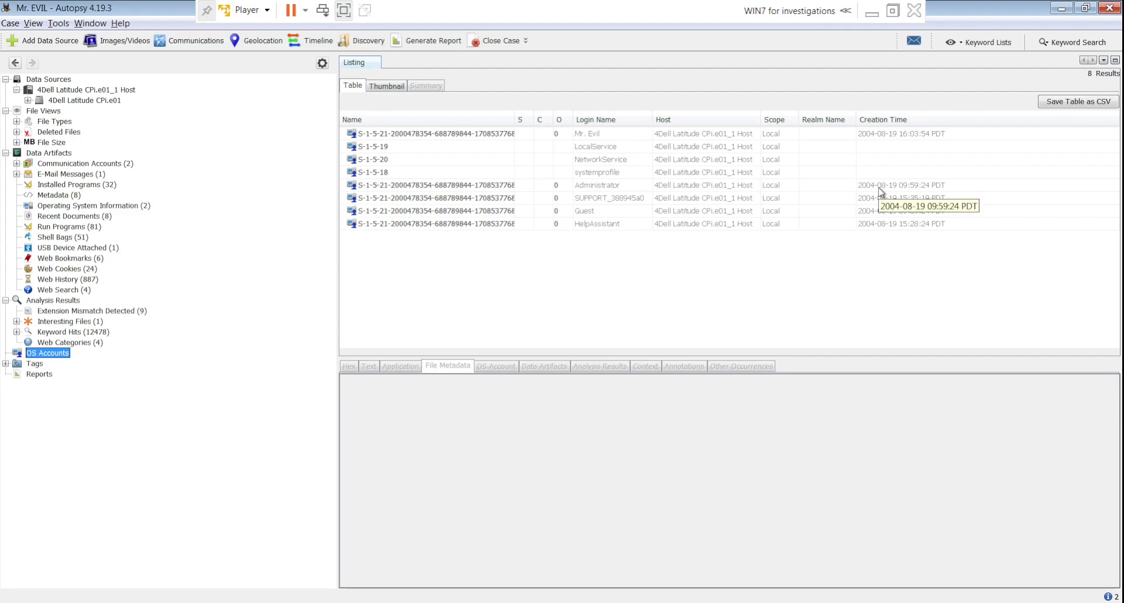
- Switch to CONTEXT.txt in Notepad, insert a blank line below the install date answer and highlight question 4 about the timezone
click(254, 602)
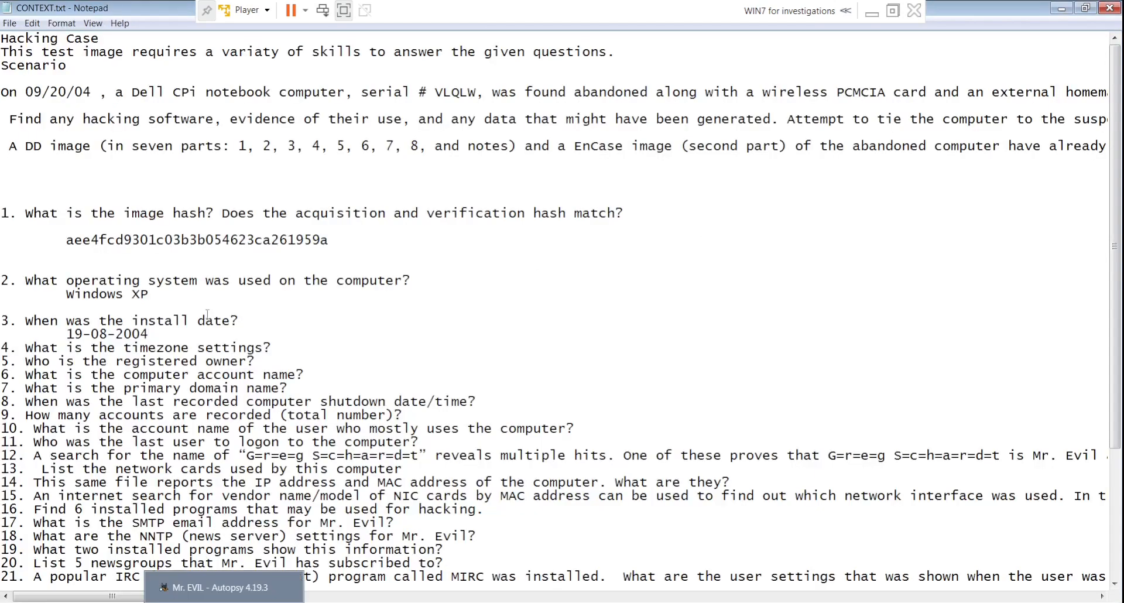
key(Return)
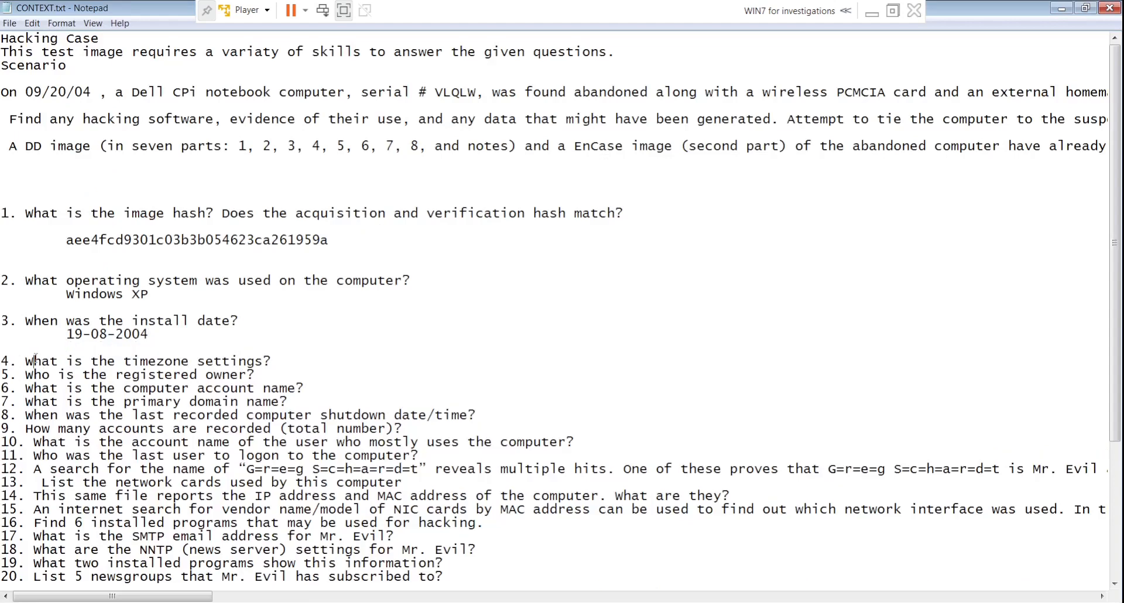
drag(33, 362, 292, 363)
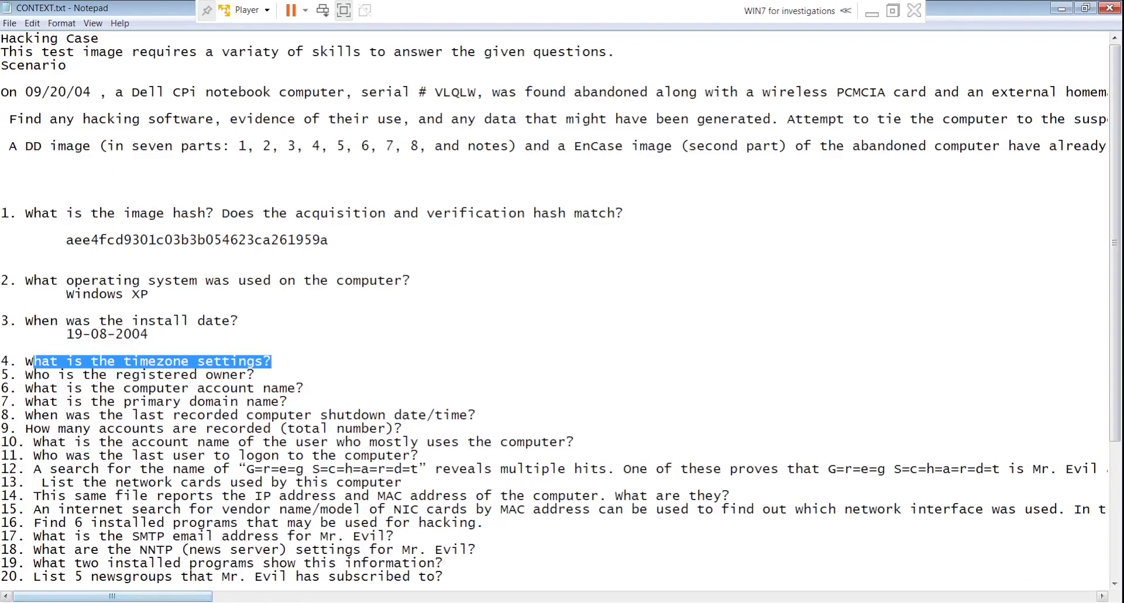
- Switch to Autopsy and check the time zone in the container details of the 4Dell Latitude CPi.e01 image
key(alt+Tab)
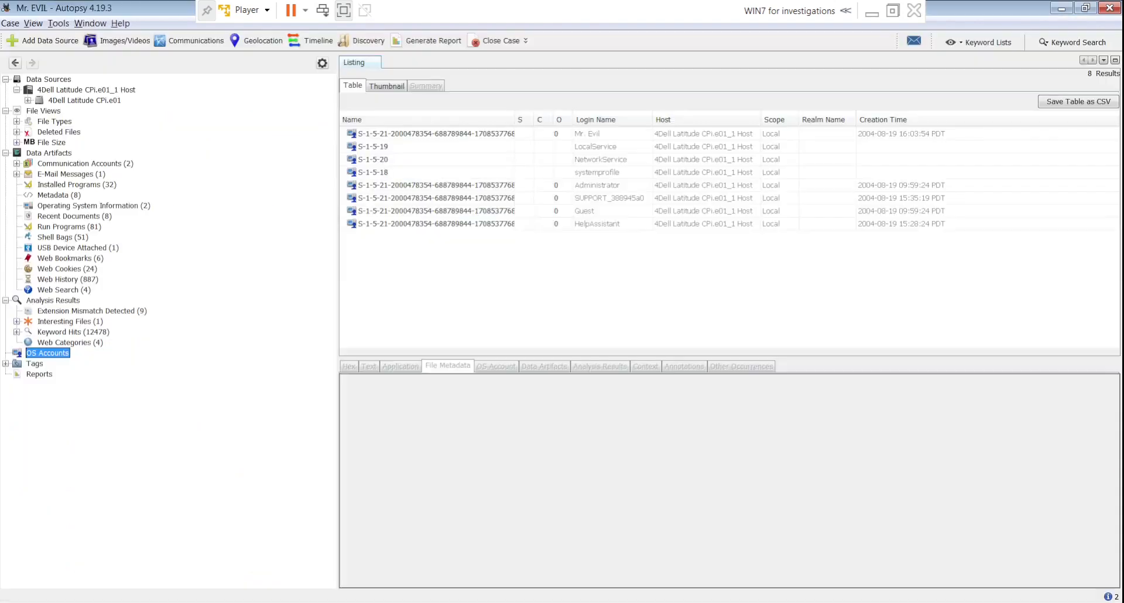
click(101, 101)
click(426, 88)
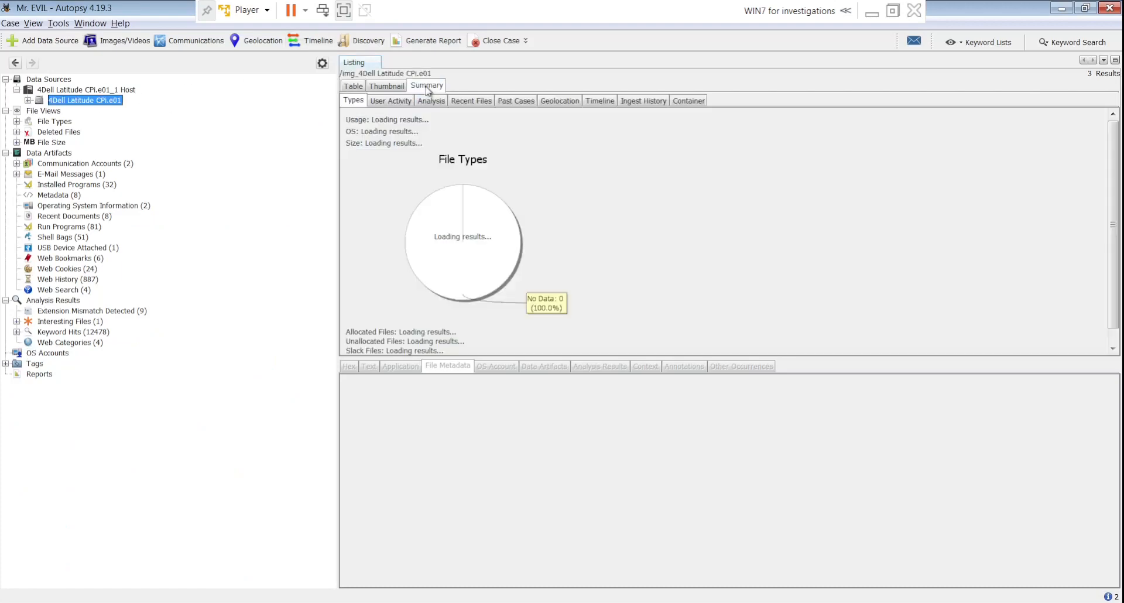
click(692, 103)
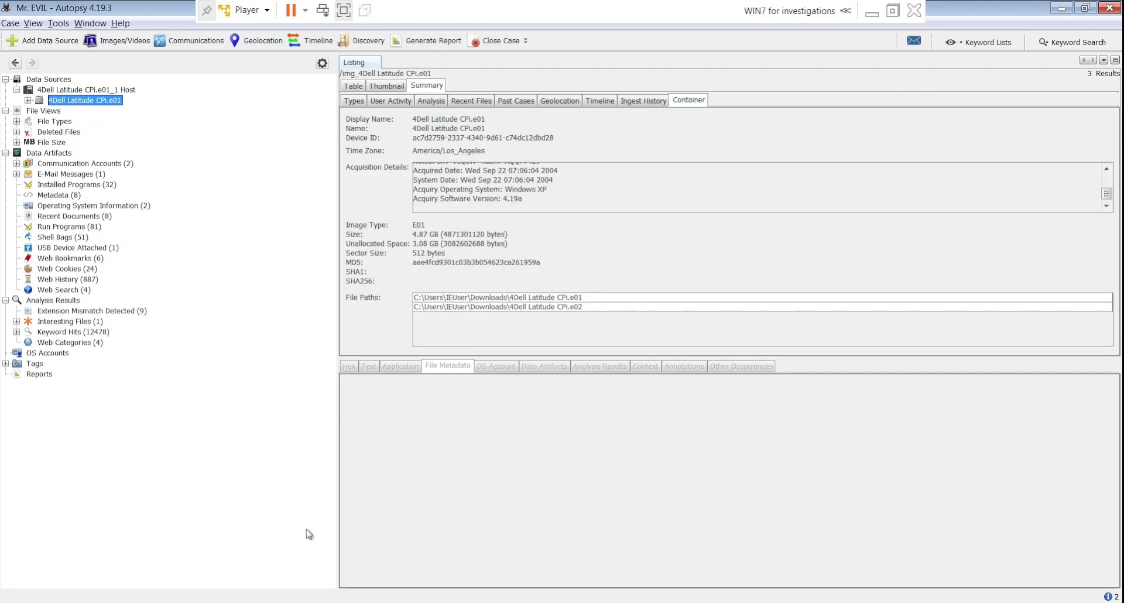
- Return to CONTEXT.txt in Notepad, insert blank answer lines below questions 4 and 5, and highlight the registered owner question
key(alt+Tab)
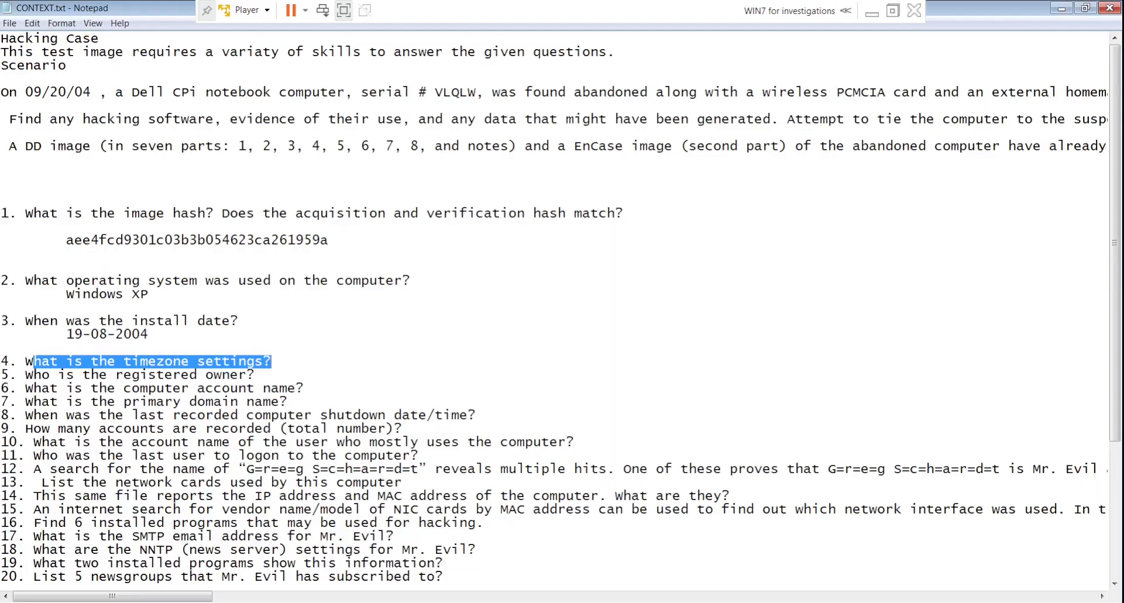
click(289, 363)
key(Return)
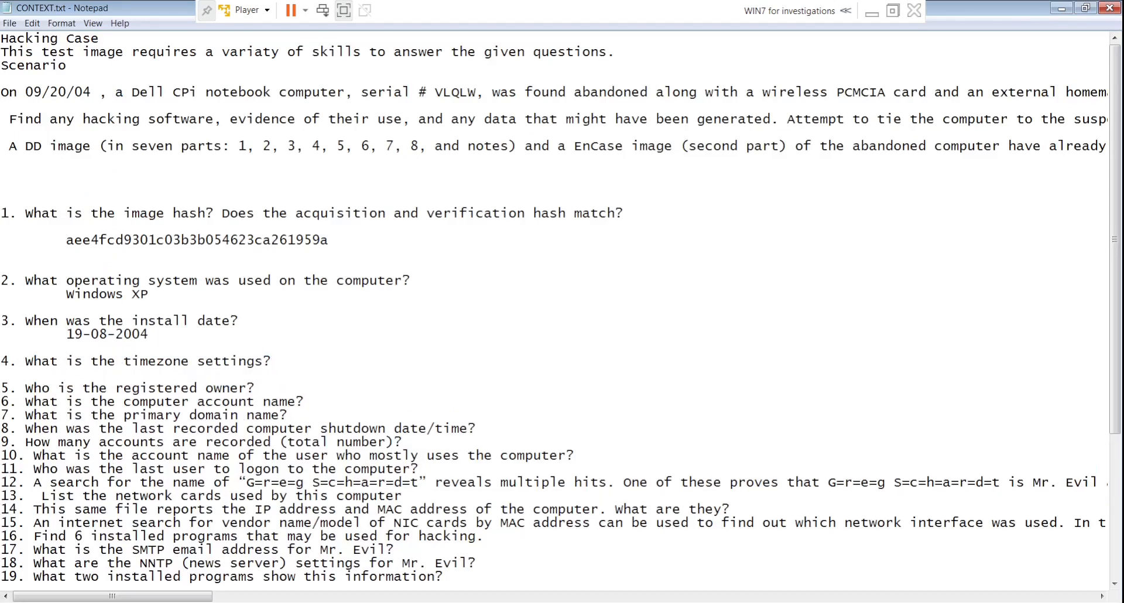
click(258, 387)
key(Return)
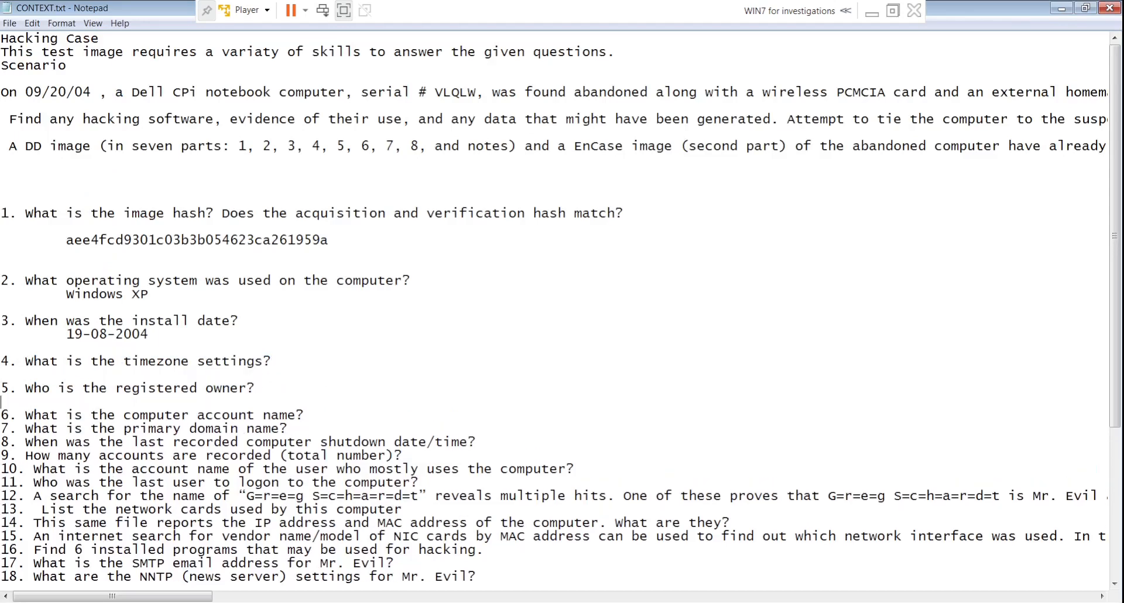
drag(25, 388, 255, 389)
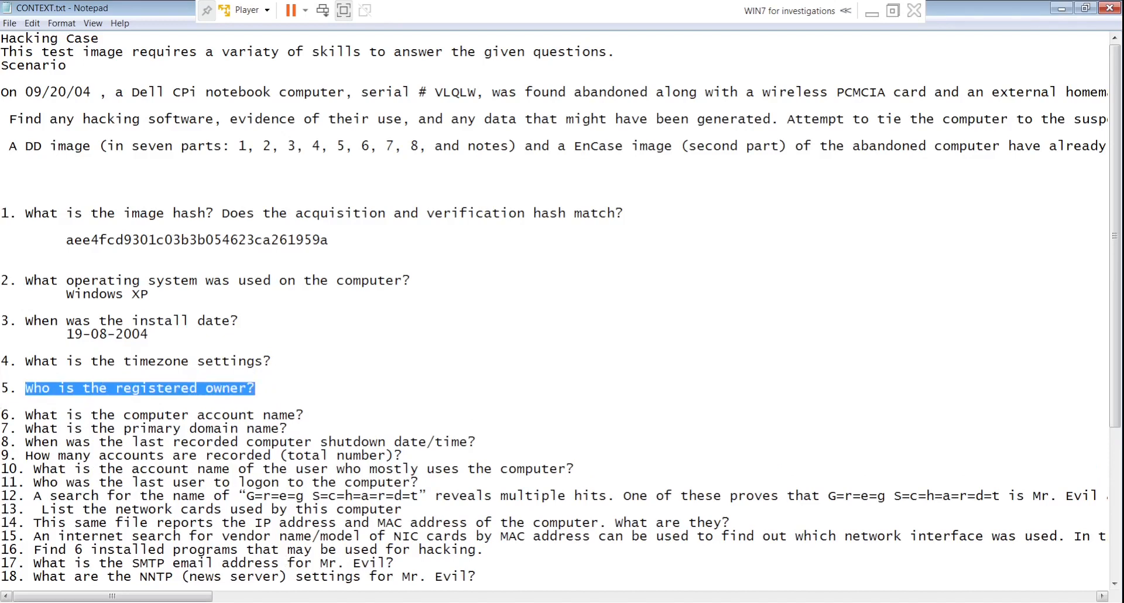
- Switch to Autopsy and look up the registered owner in the Operating System Information artifacts
click(224, 602)
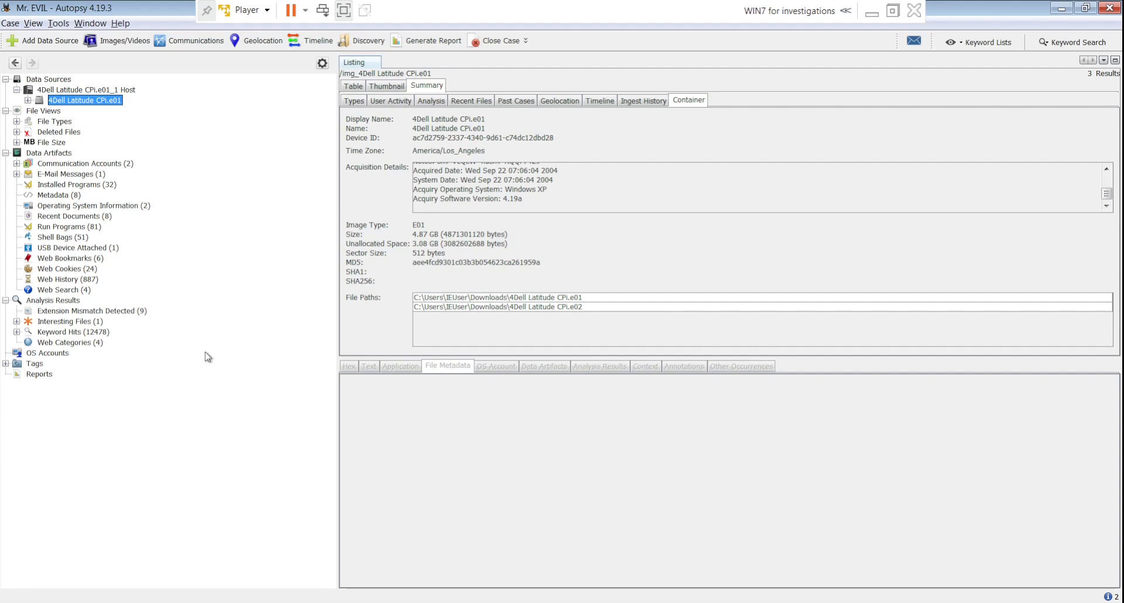
click(137, 206)
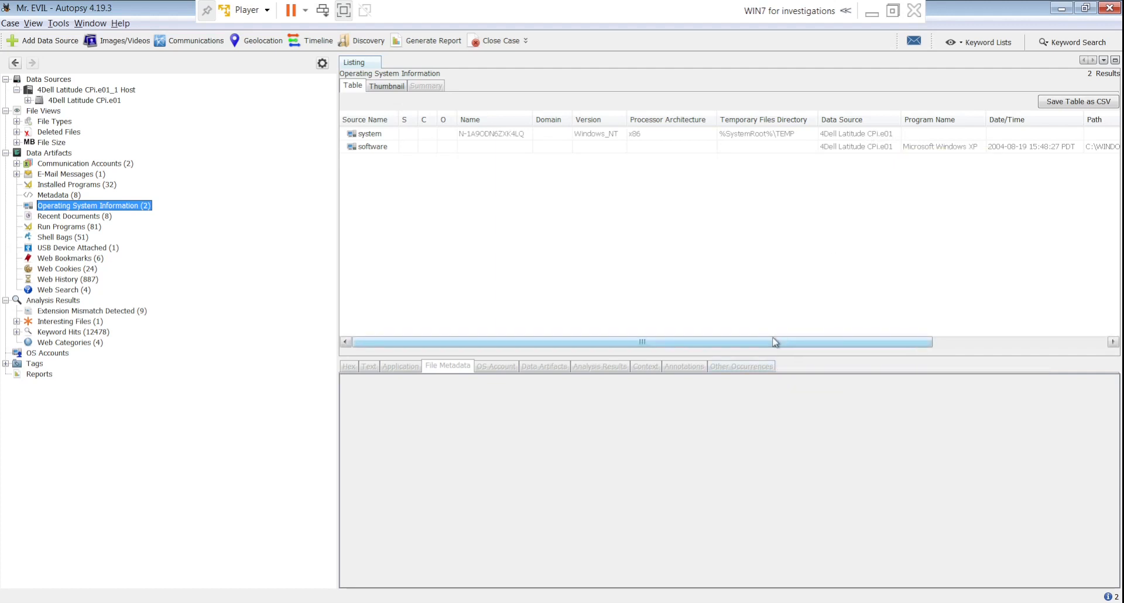
drag(775, 342, 1024, 344)
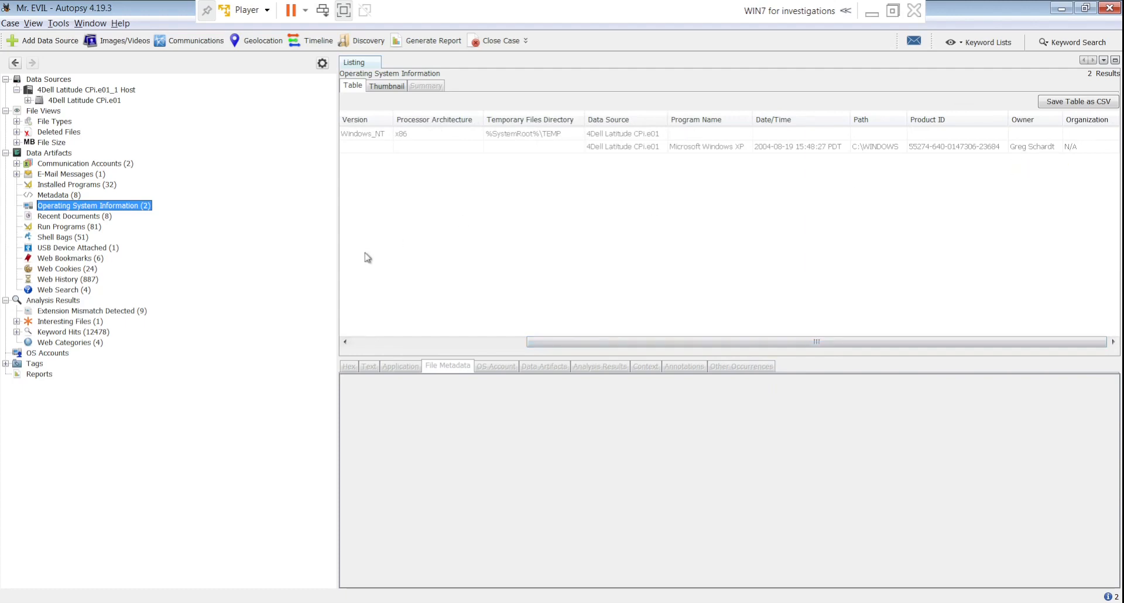
- Return to Notepad, enter the registered owner's full name as the indented answer to question 5, and add an answer line below question 6
key(alt+Tab)
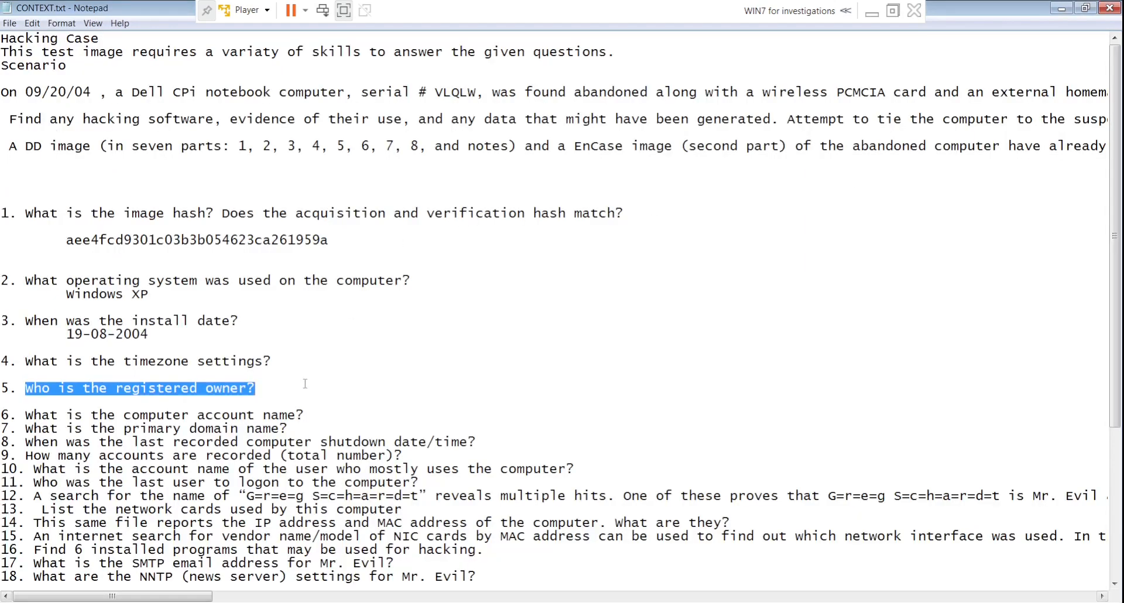
click(277, 389)
key(Return)
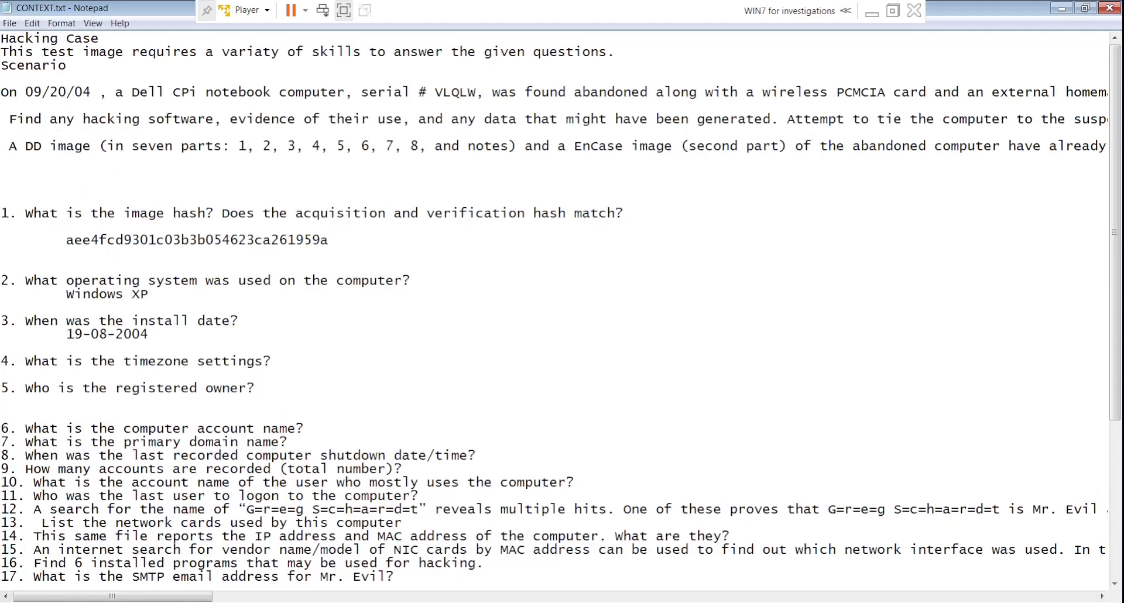
text(Greg Schardt)
click(304, 428)
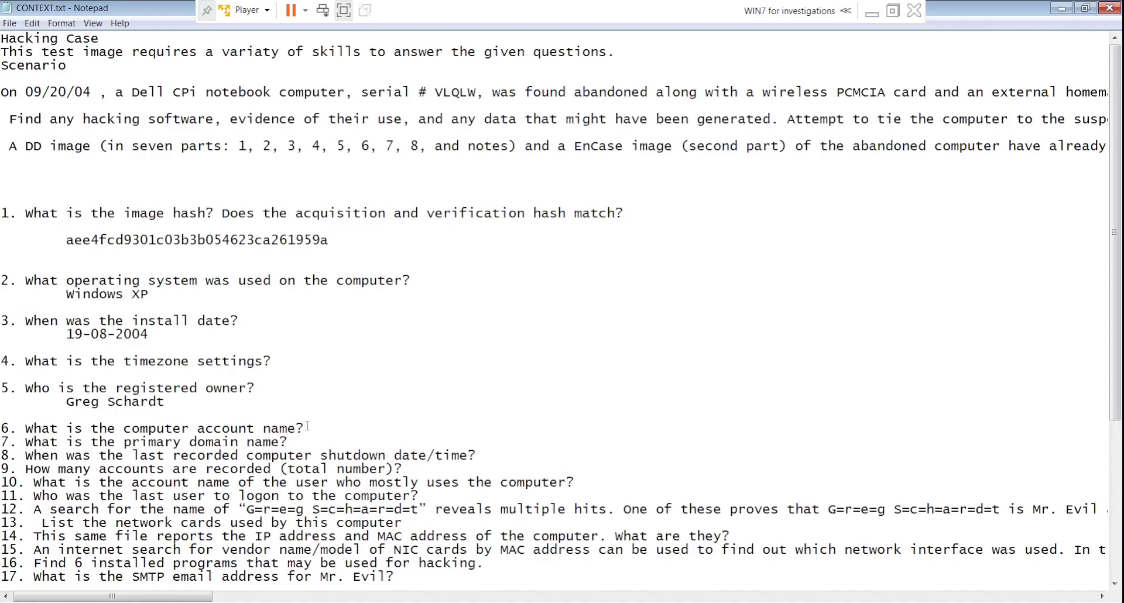
key(Return)
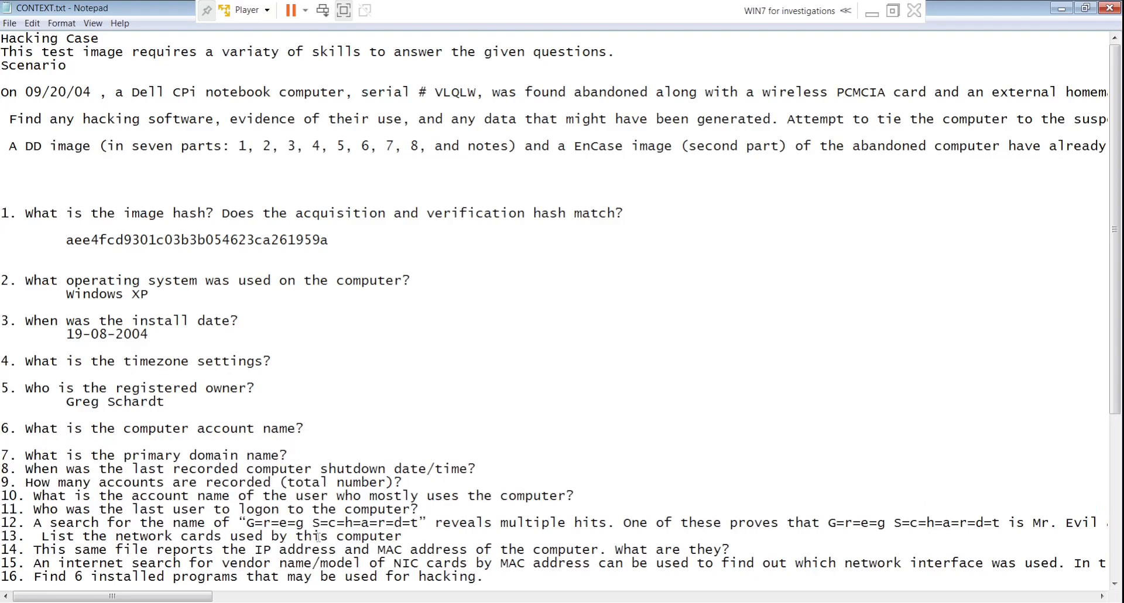
- Switch to Autopsy and copy the computer name from the system record's data artifacts under Operating System Information
key(alt+Tab)
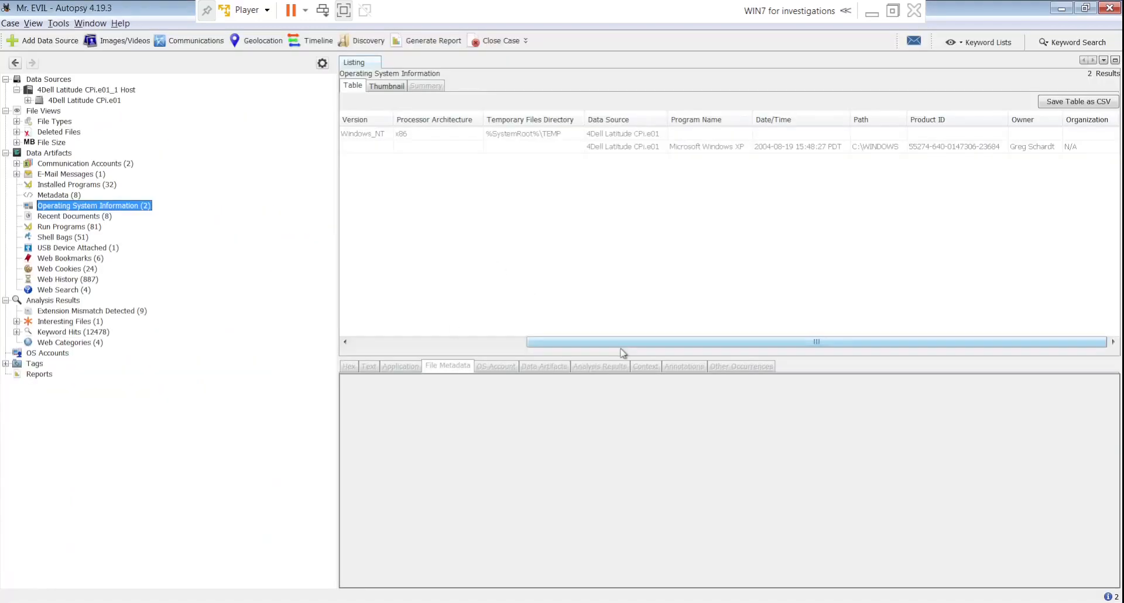
drag(577, 342, 426, 347)
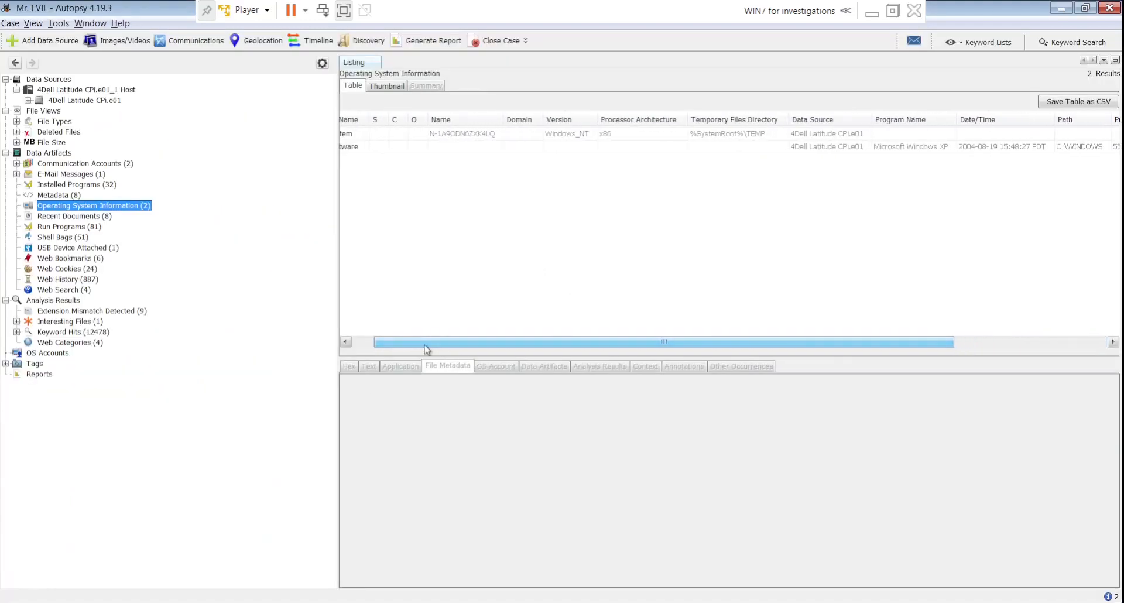
click(449, 134)
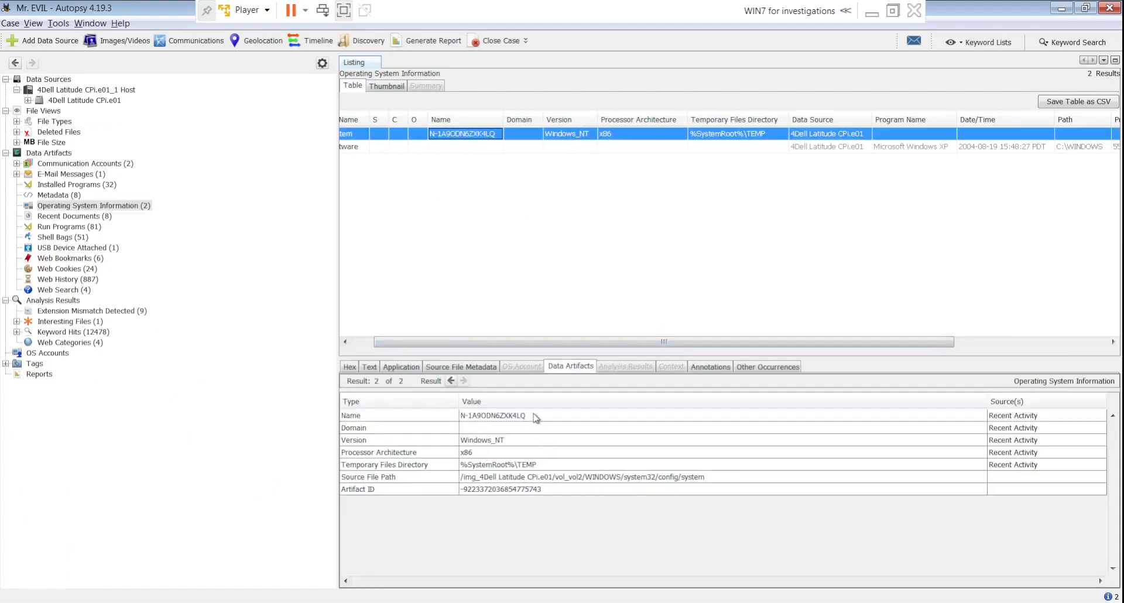
click(483, 416)
right_click(475, 417)
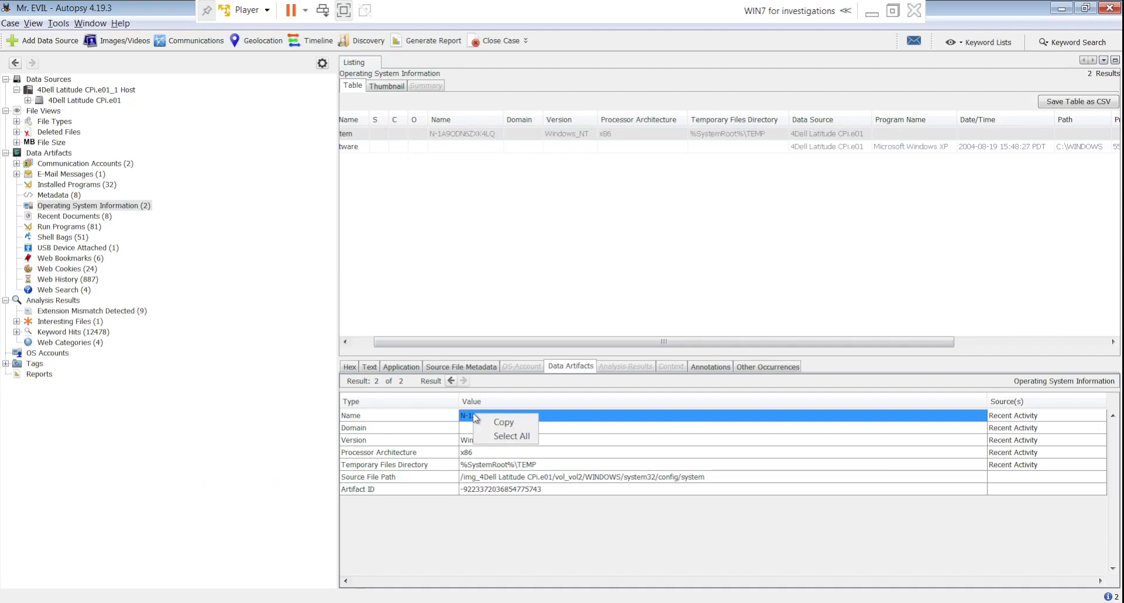
click(504, 423)
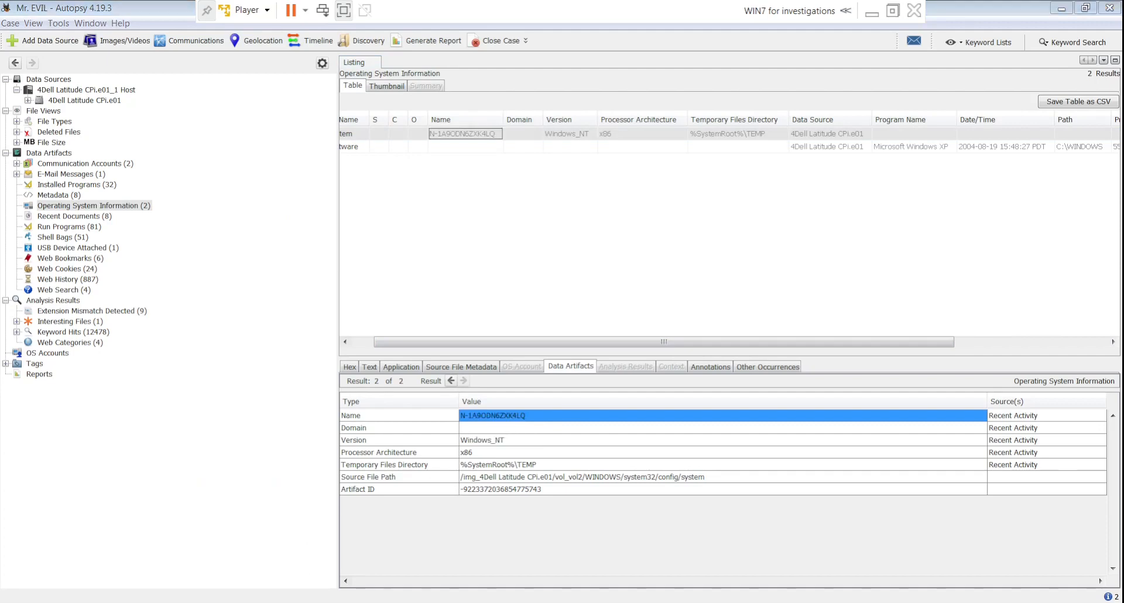
- Return to Notepad, paste N-1A9ODN6ZXK4LQ as the answer to question 6, and insert a blank answer line below question 7
key(alt+Tab)
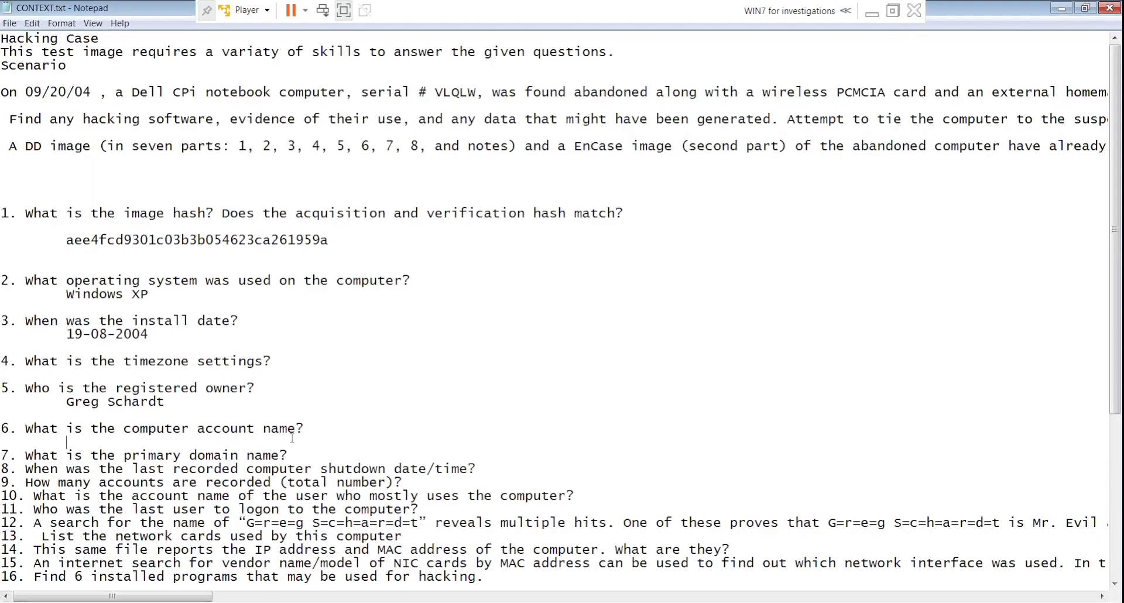
key(ctrl+v)
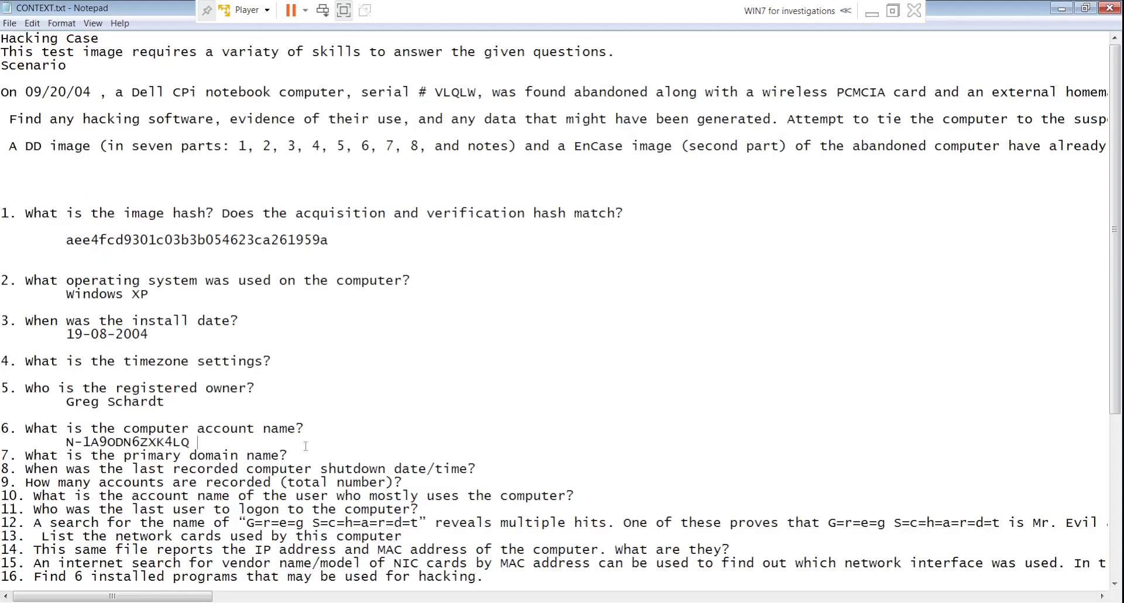
key(Return)
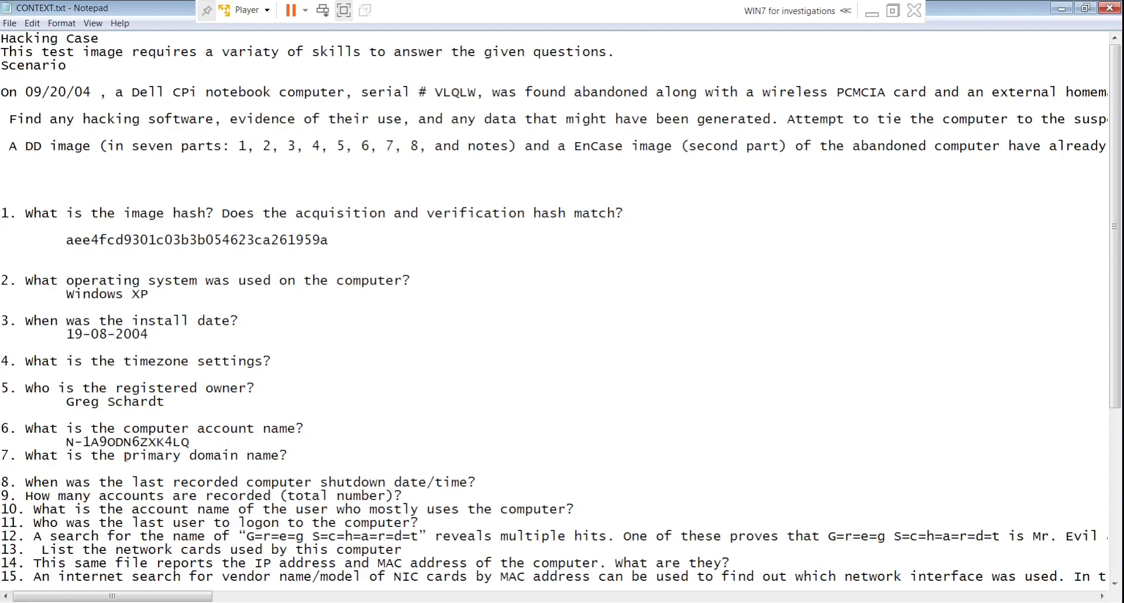
- Switch to Autopsy and check the system record's source file metadata and data artifacts for the primary domain name asked in question 7
drag(125, 455, 279, 451)
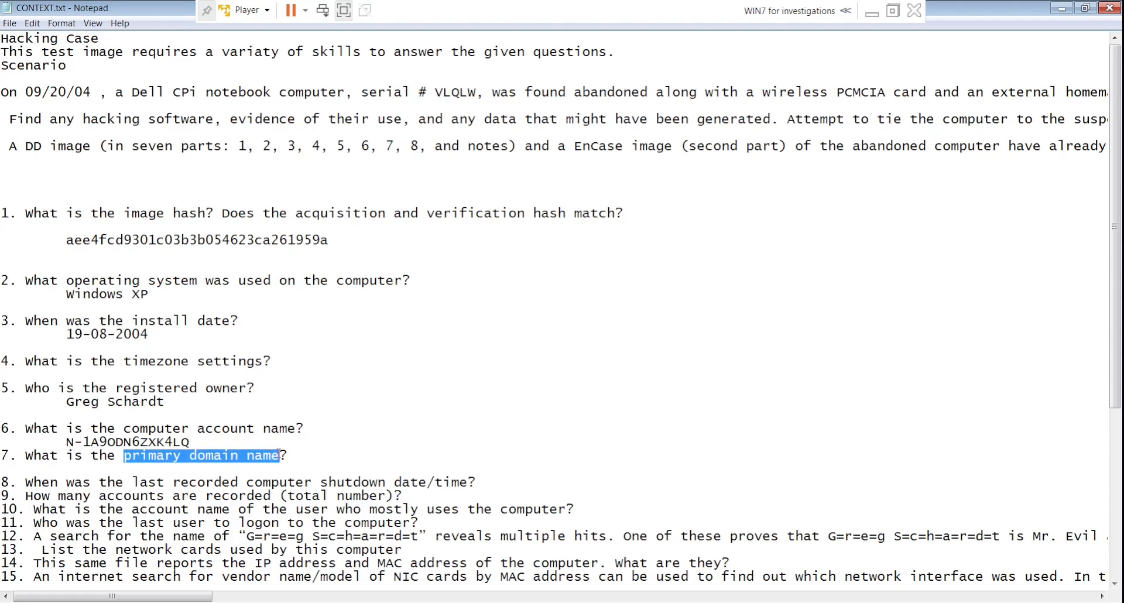
double_click(223, 440)
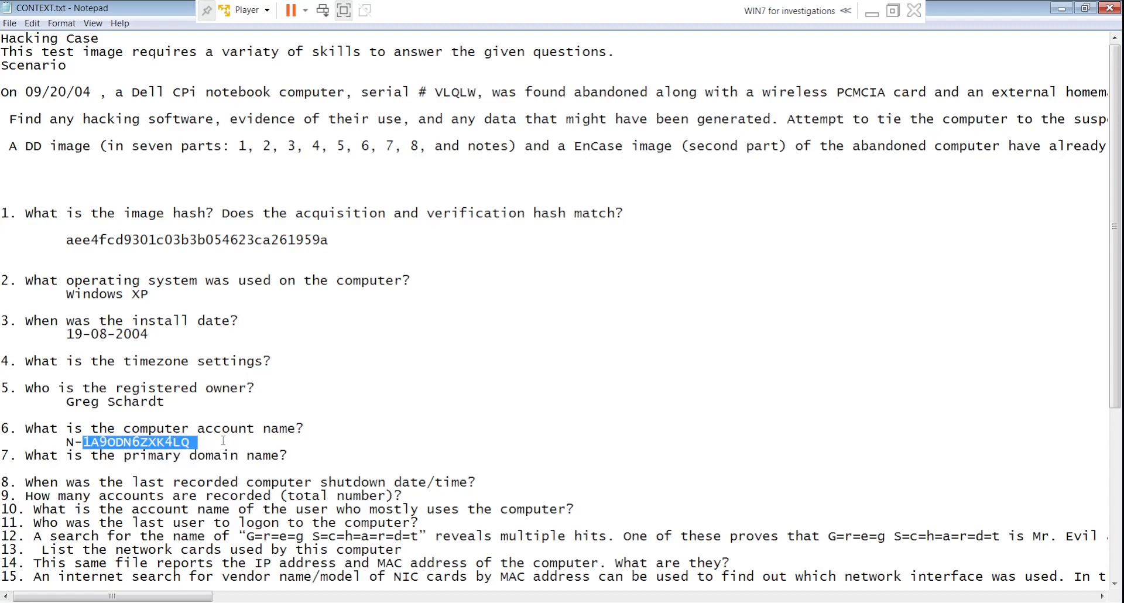
click(222, 440)
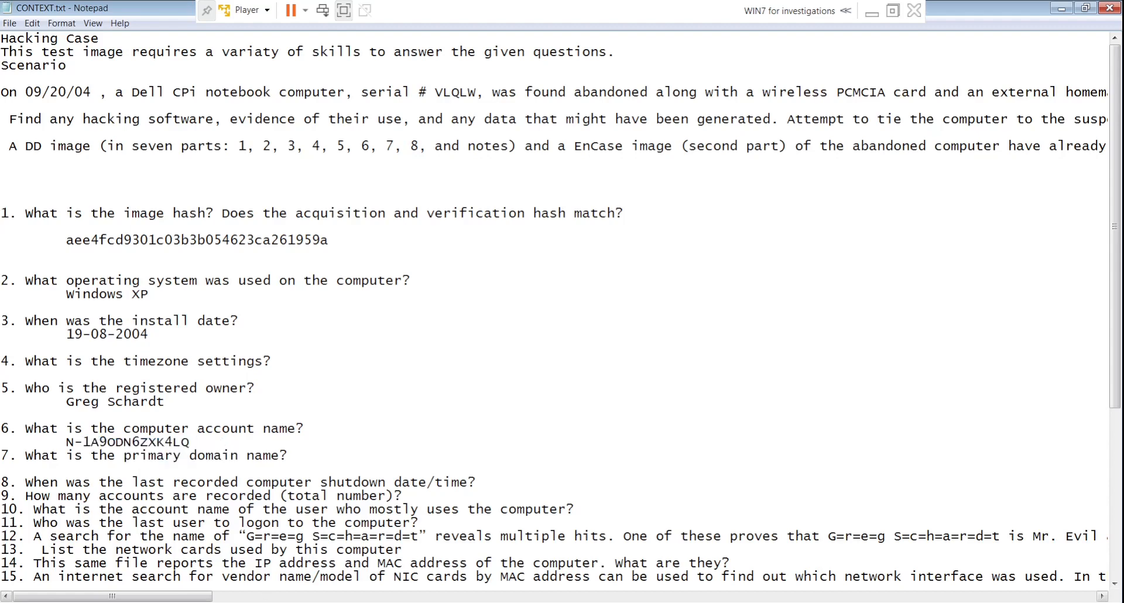
click(252, 601)
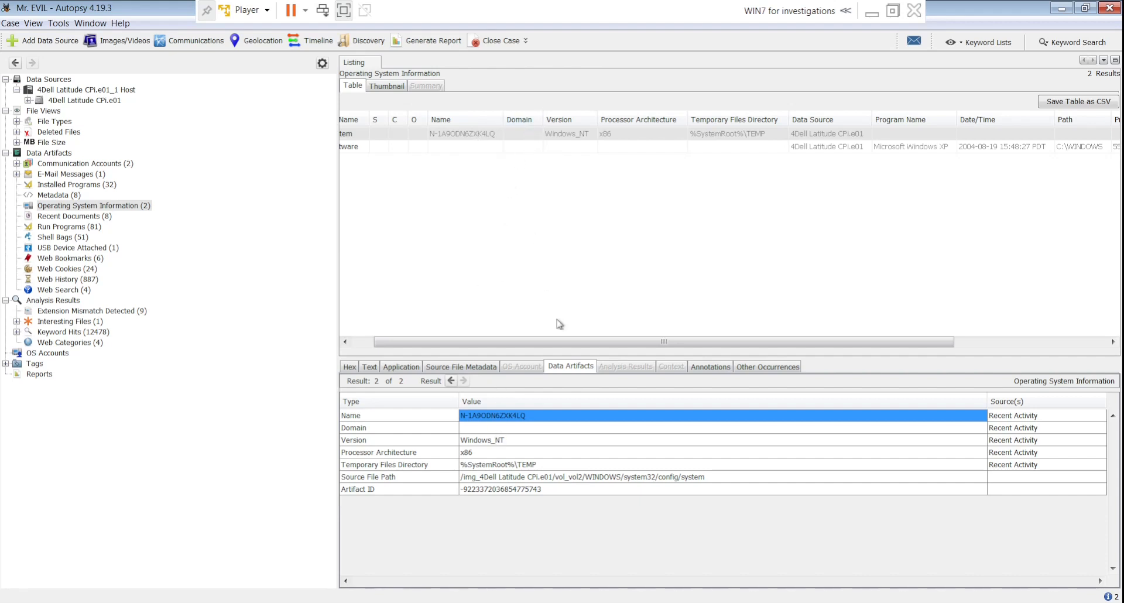
click(452, 366)
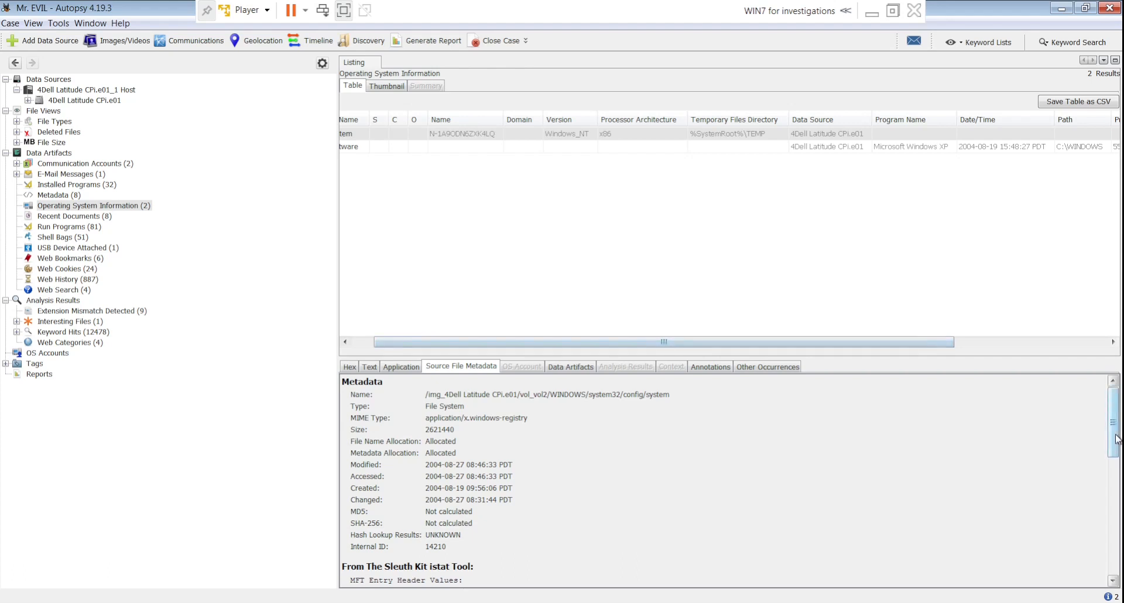
drag(1115, 439, 1117, 473)
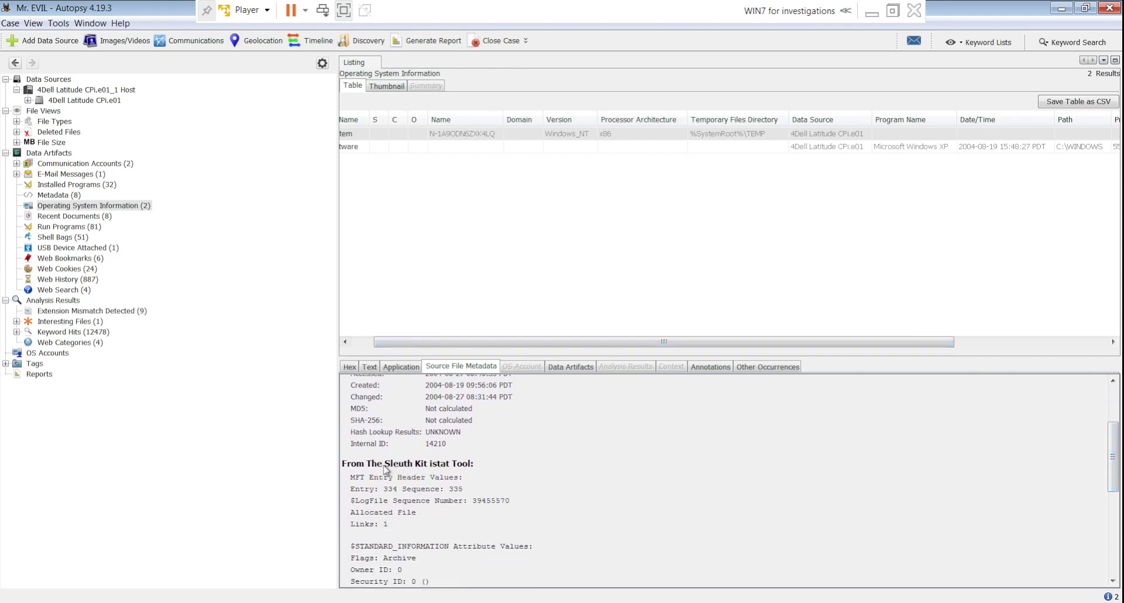
drag(384, 465, 428, 466)
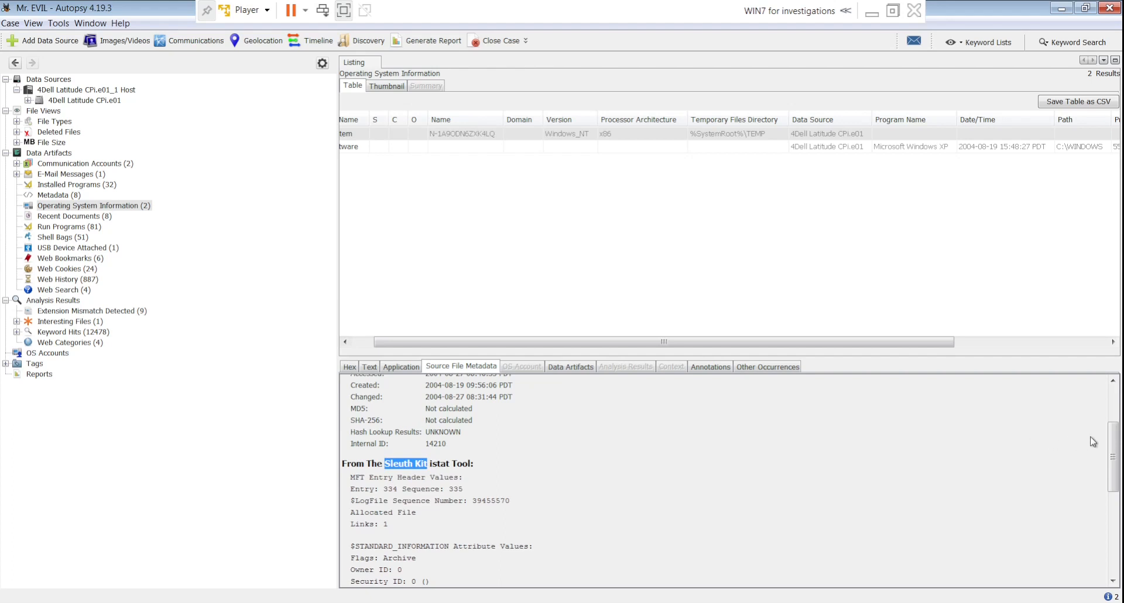
drag(1114, 443, 1116, 485)
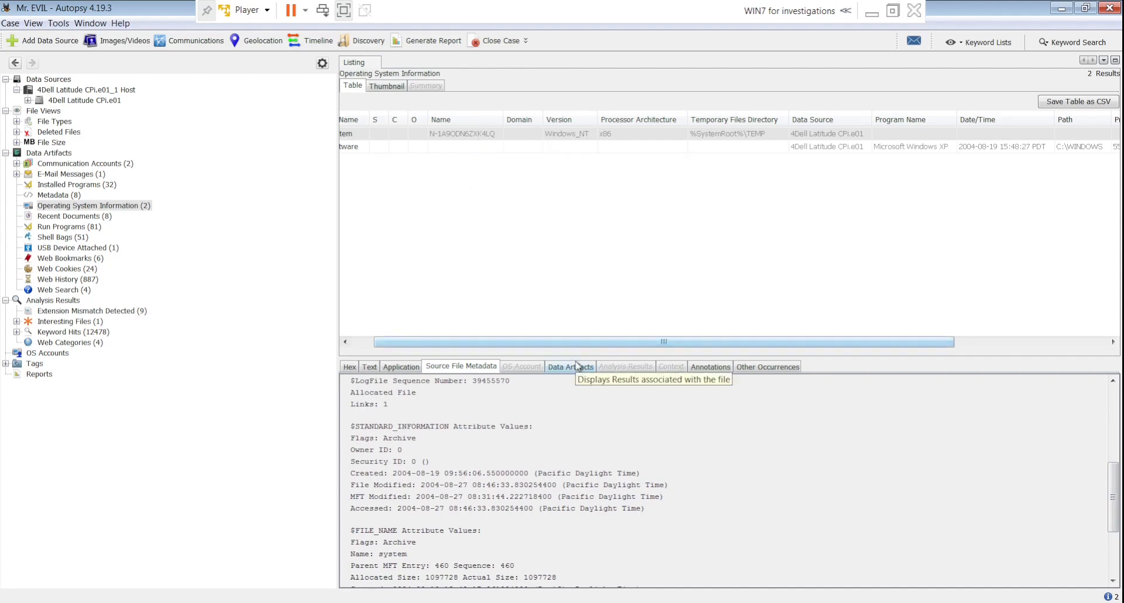
click(575, 367)
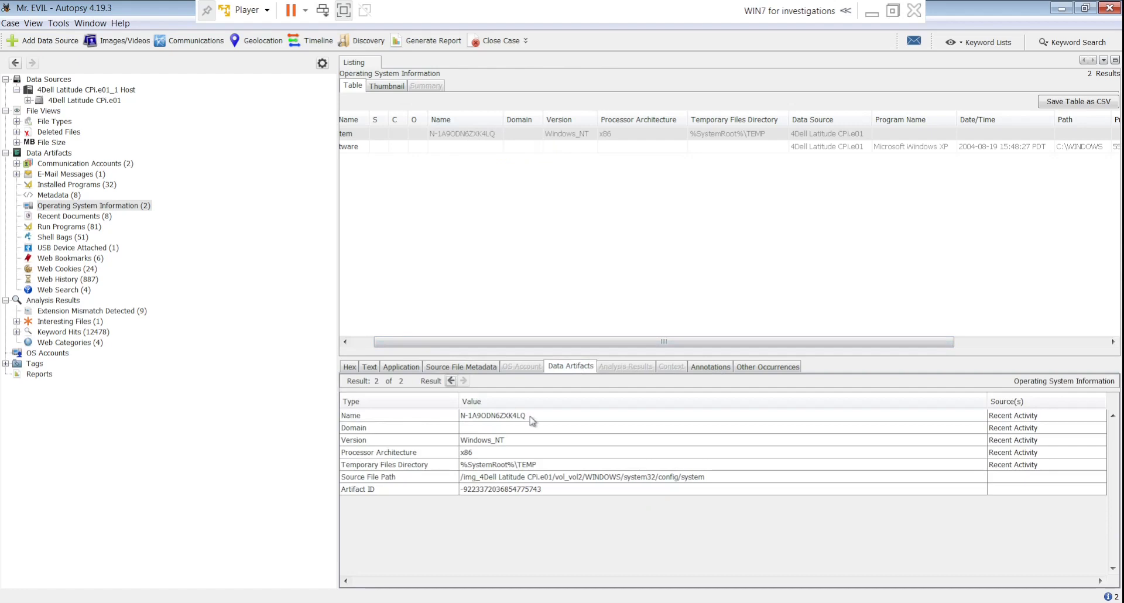
- Return to Notepad and paste the computer name N-1A9ODN6ZXK4LQ as the answer to question 7
click(266, 602)
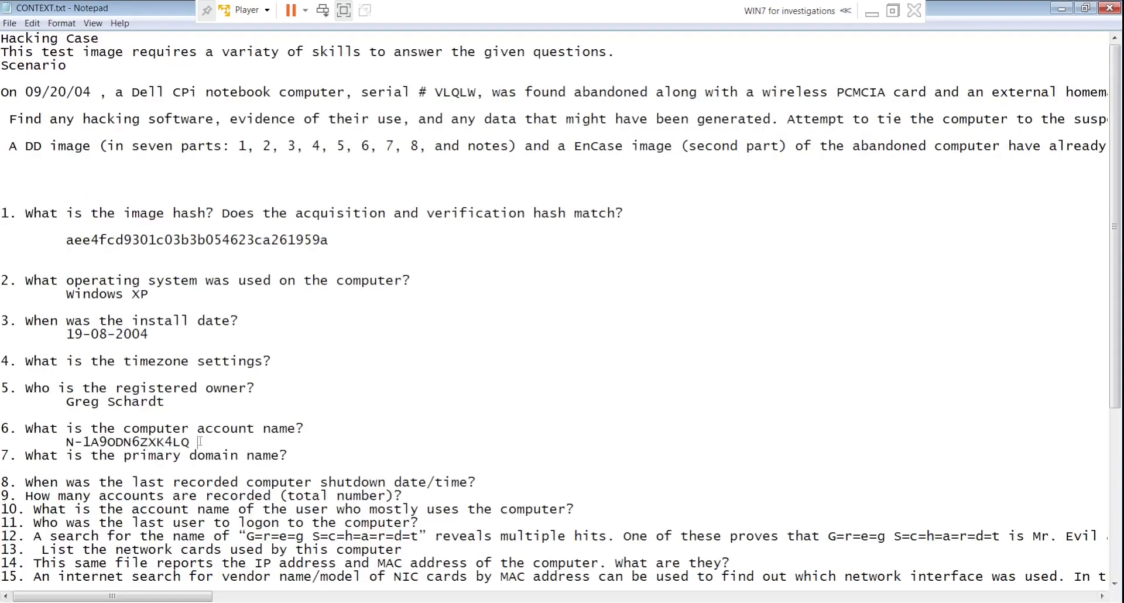
drag(198, 440, 64, 441)
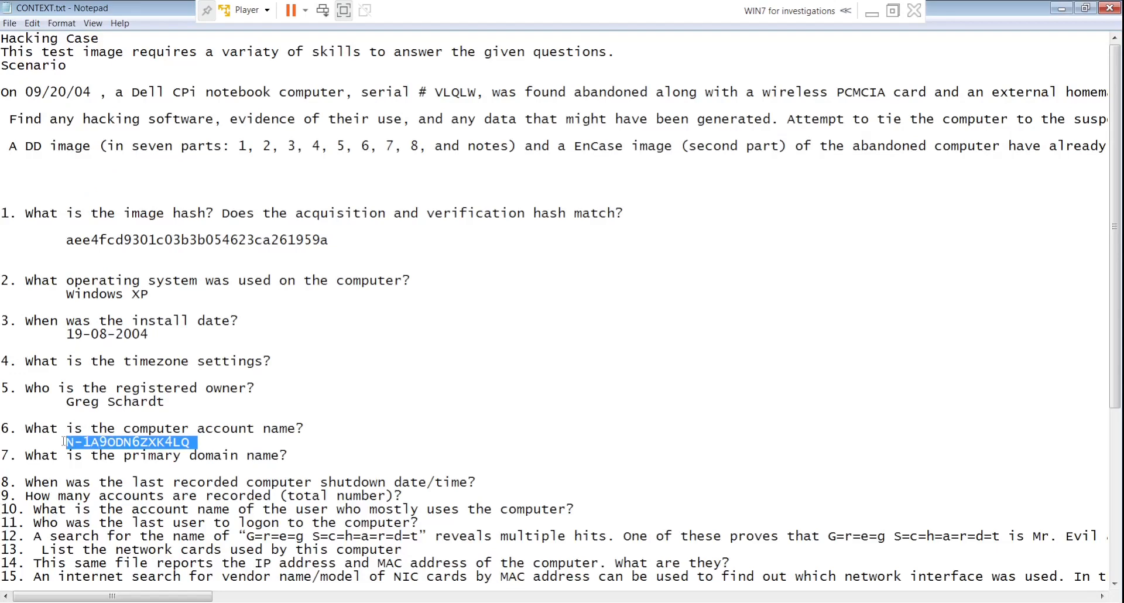
click(78, 470)
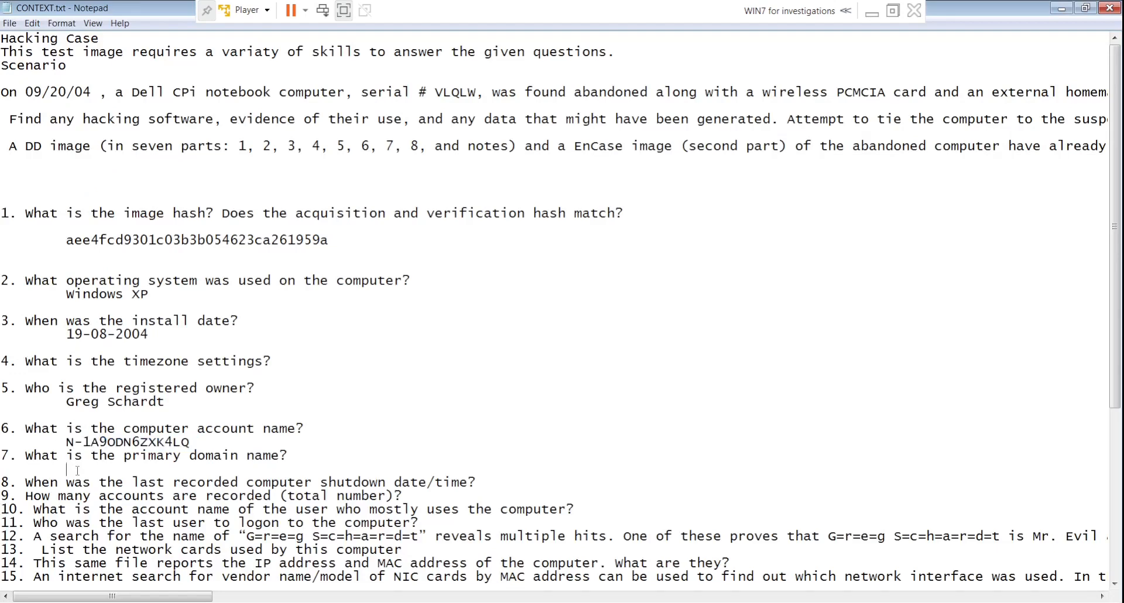
key(ctrl+v)
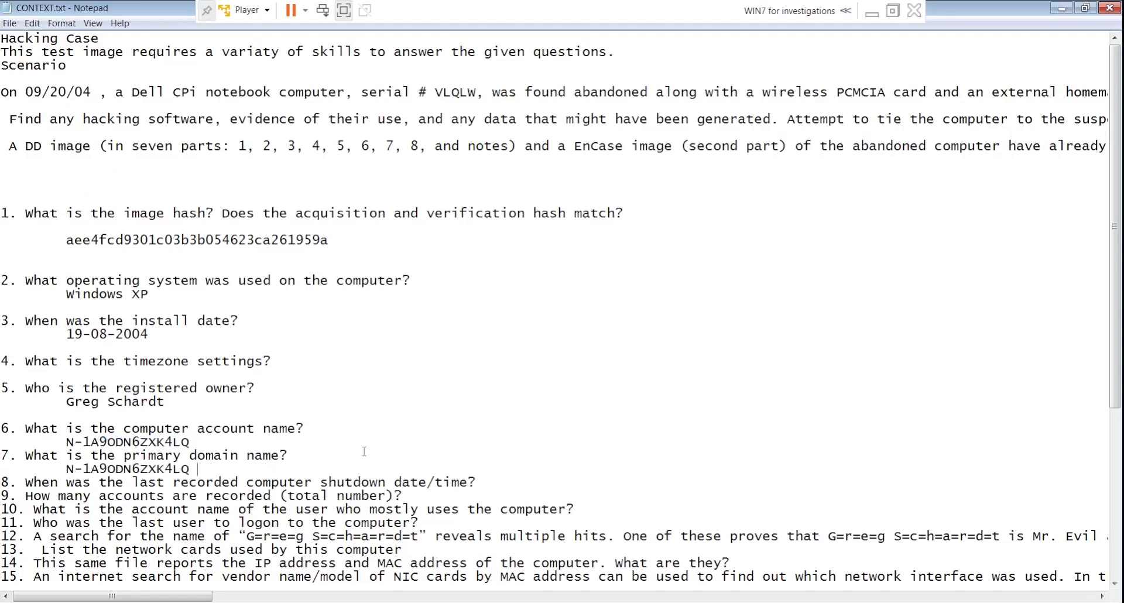
- Insert blank answer lines below questions 8 and 9
click(496, 478)
key(Return)
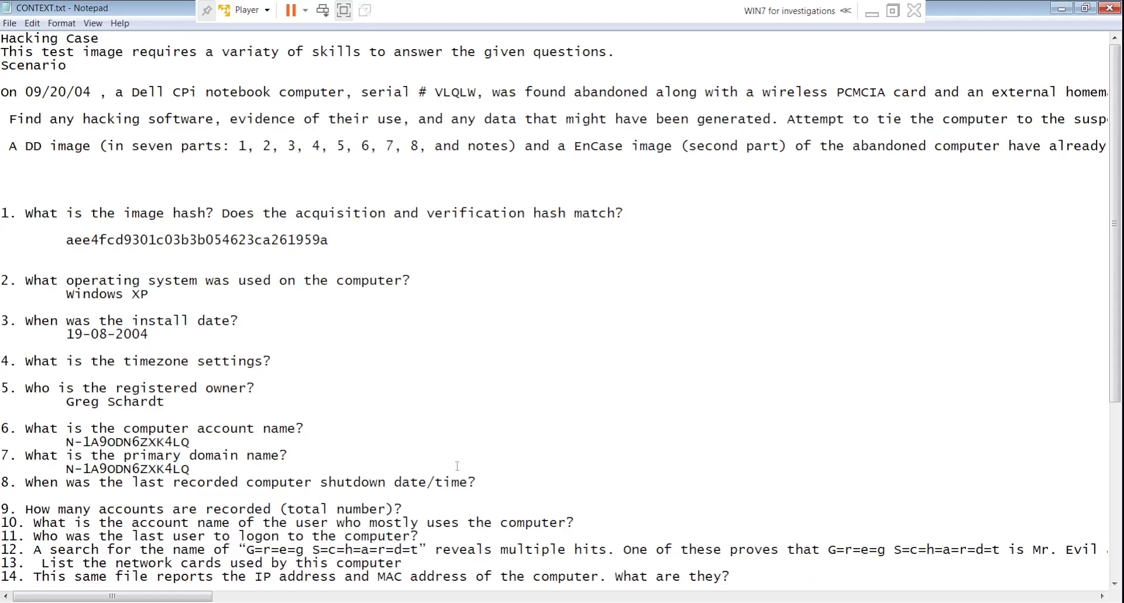
click(415, 505)
key(Return)
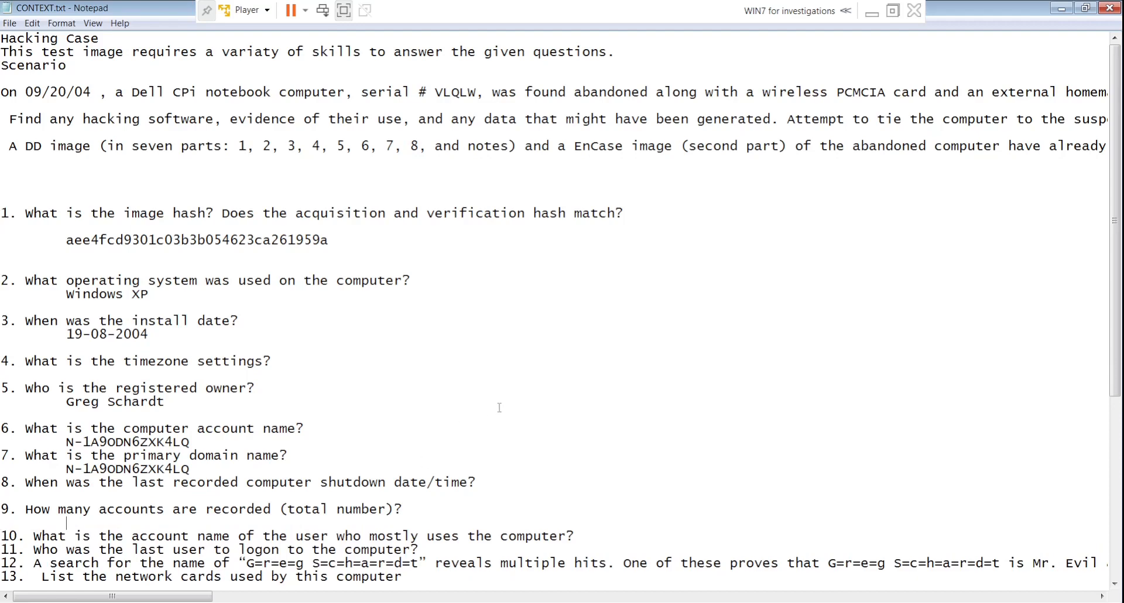
- For question 9, switch to Autopsy and go through every entry in OS Accounts, reading each account's login, description and settings
scroll(500, 407, down, 6)
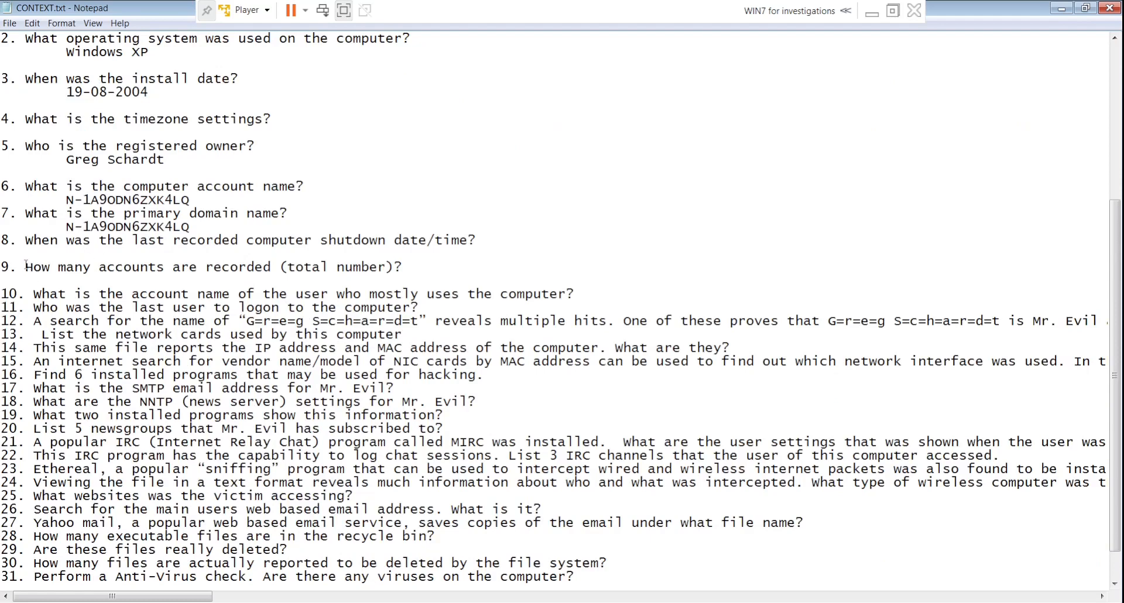
drag(25, 267, 405, 272)
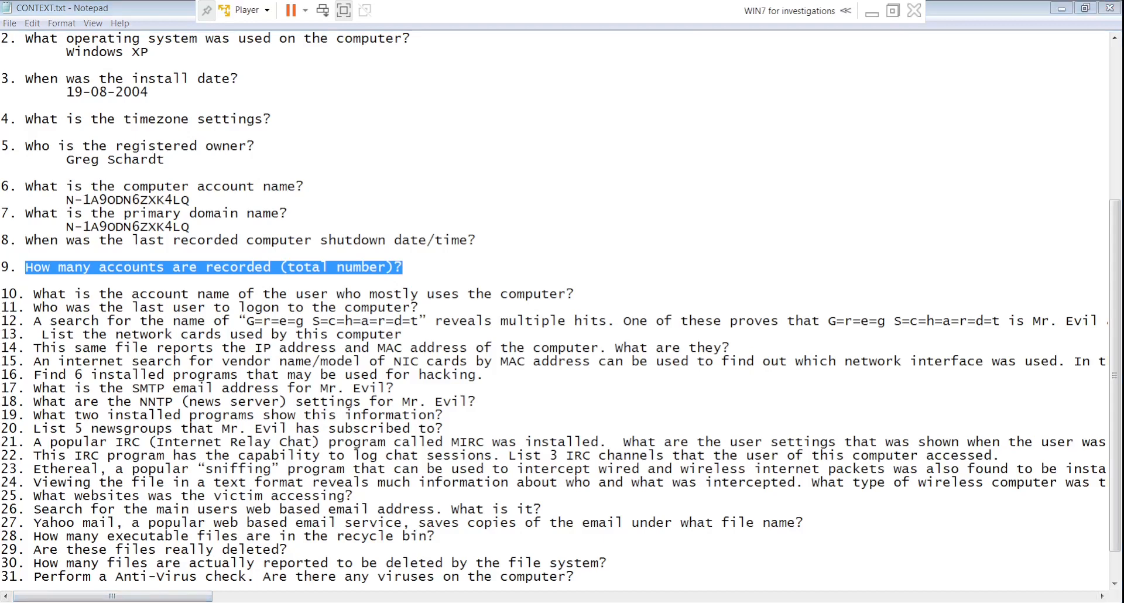
key(alt+Tab)
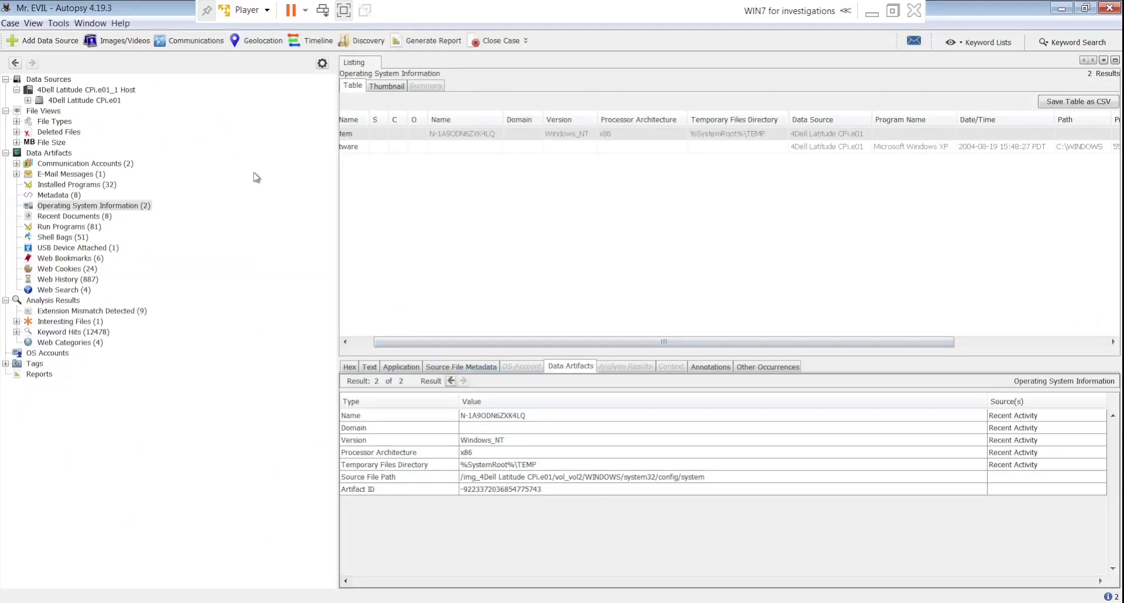
click(51, 356)
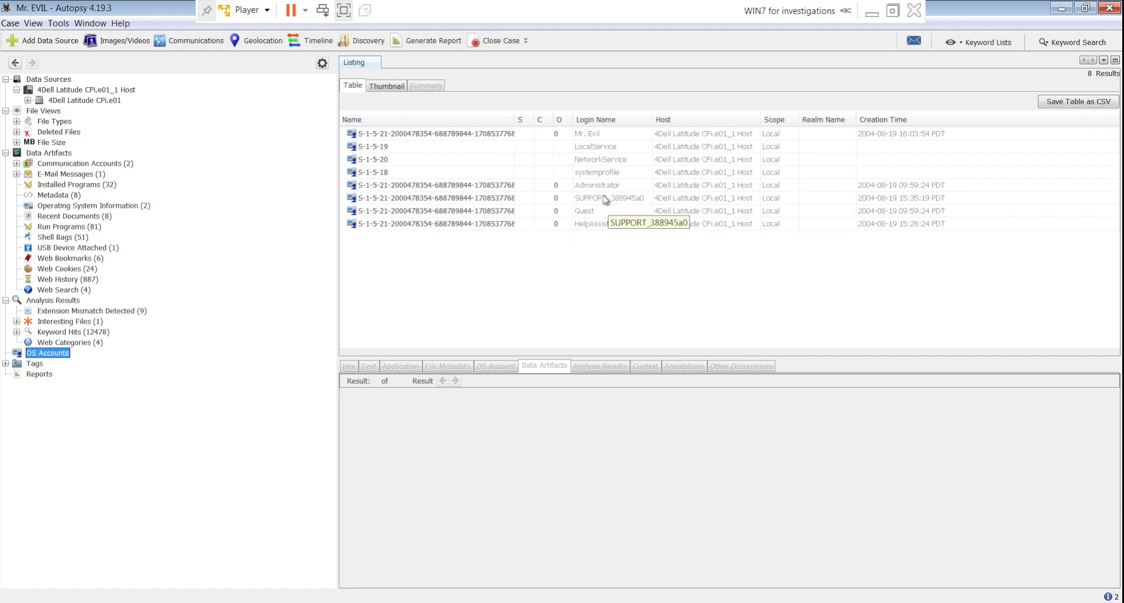
click(592, 138)
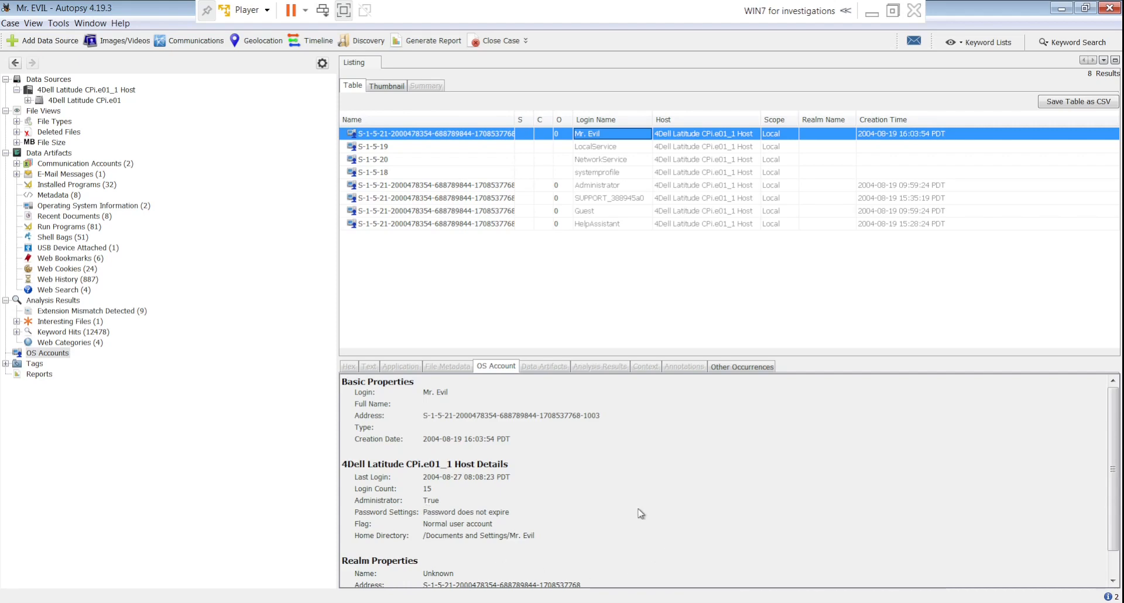
click(432, 151)
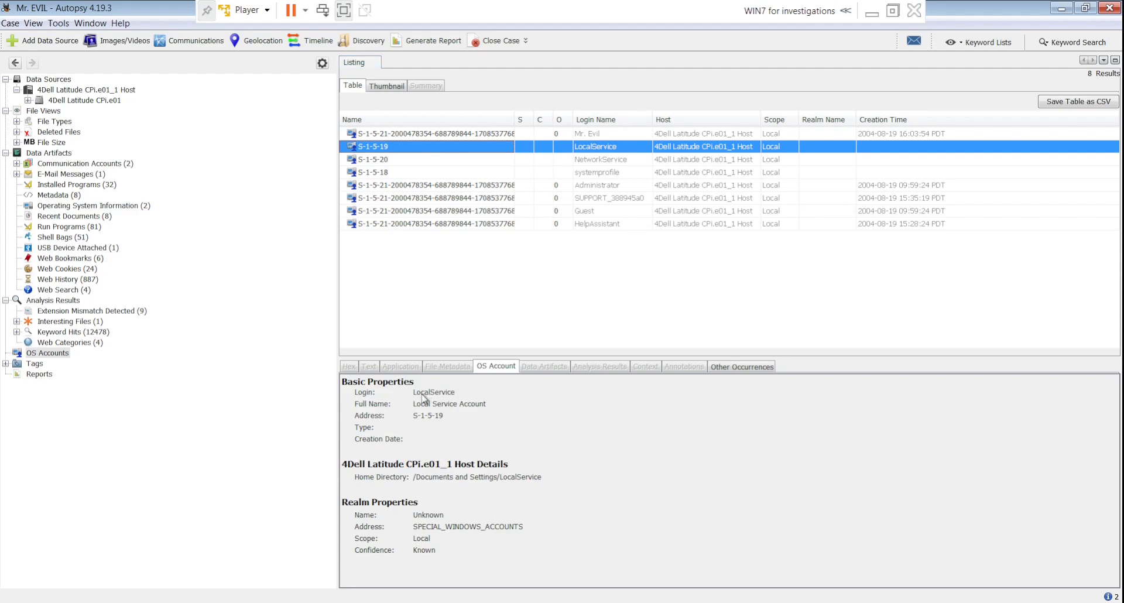
key(Down)
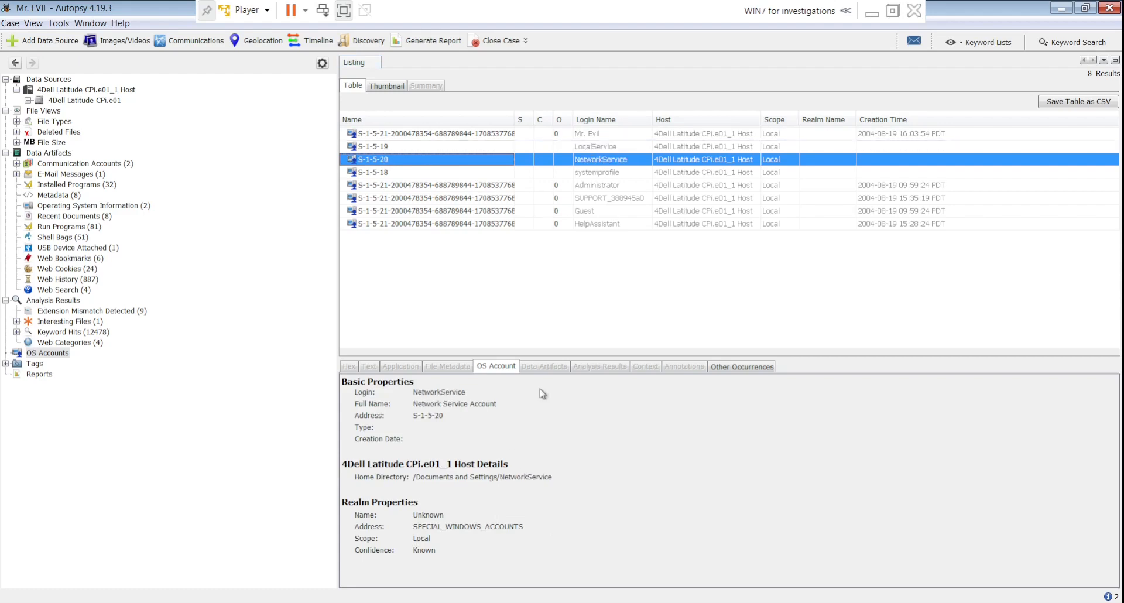
key(Down)
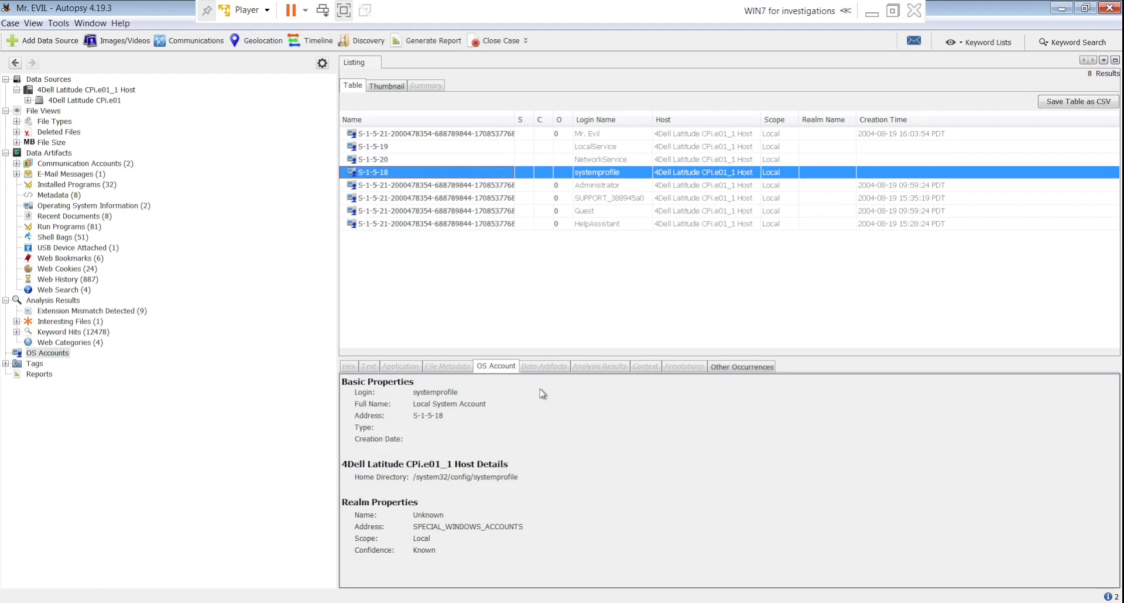
key(Down)
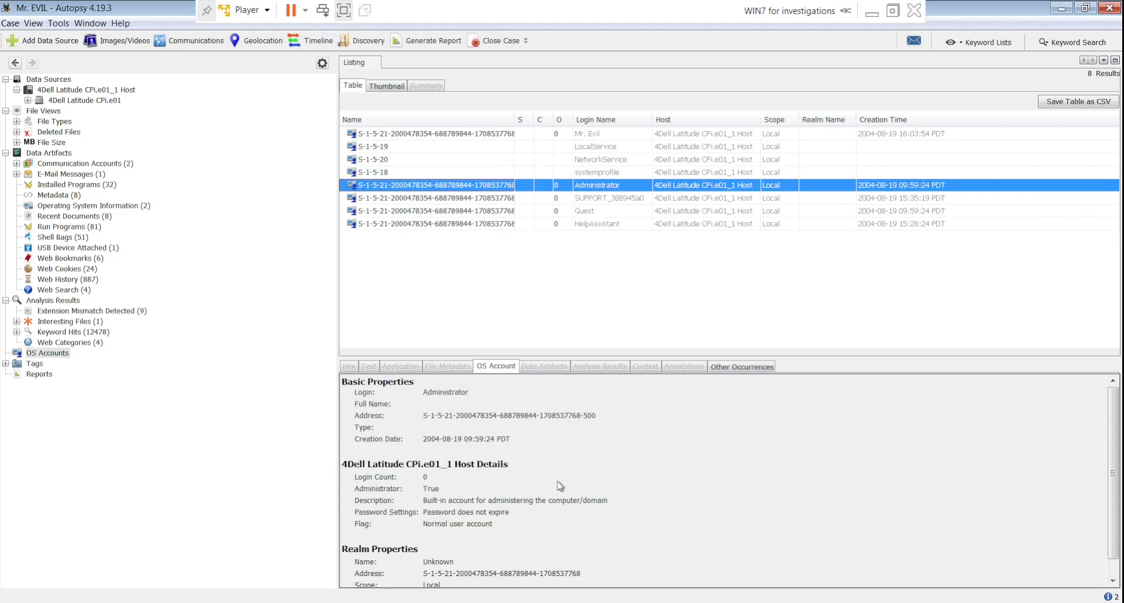
key(Down)
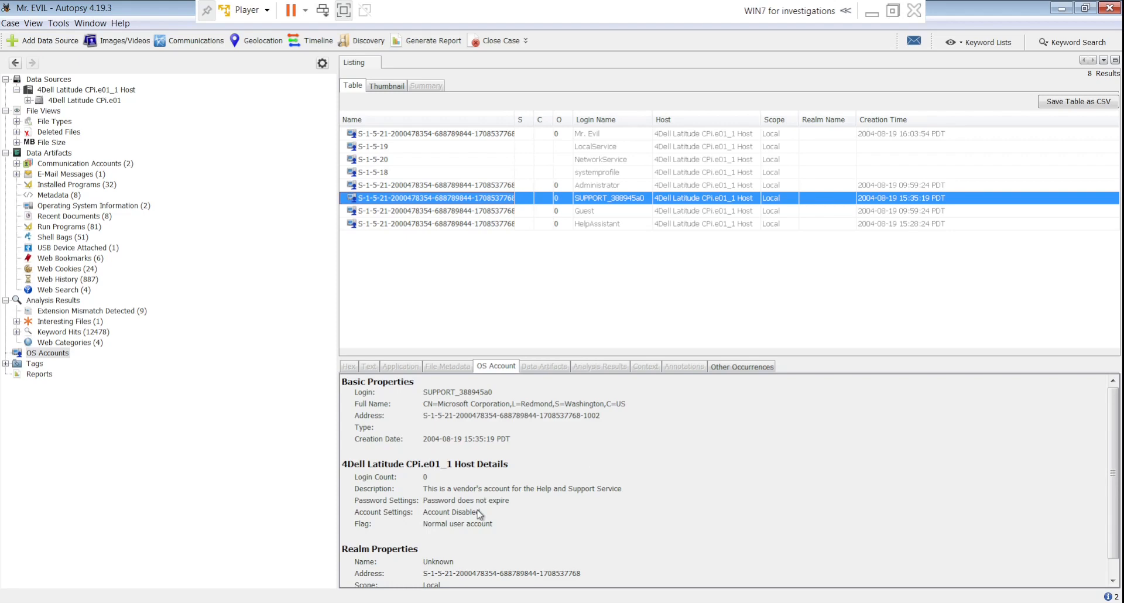
key(Down)
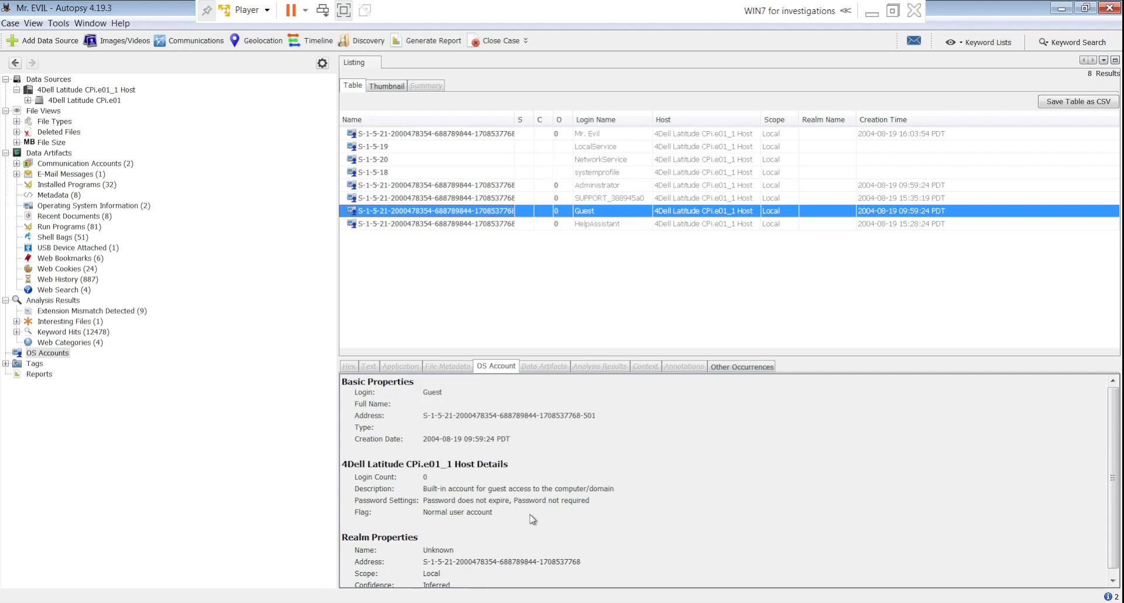
key(Down)
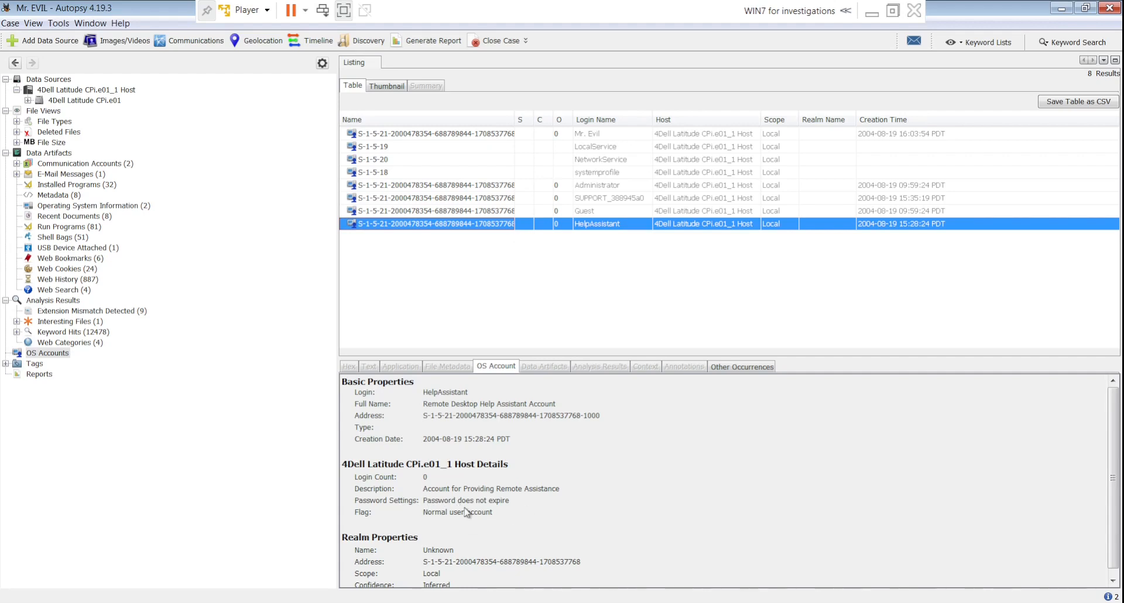
- Compare the details of the first-listed user account with those of the Administrator, SUPPORT_388945a0 and Guest accounts
click(610, 138)
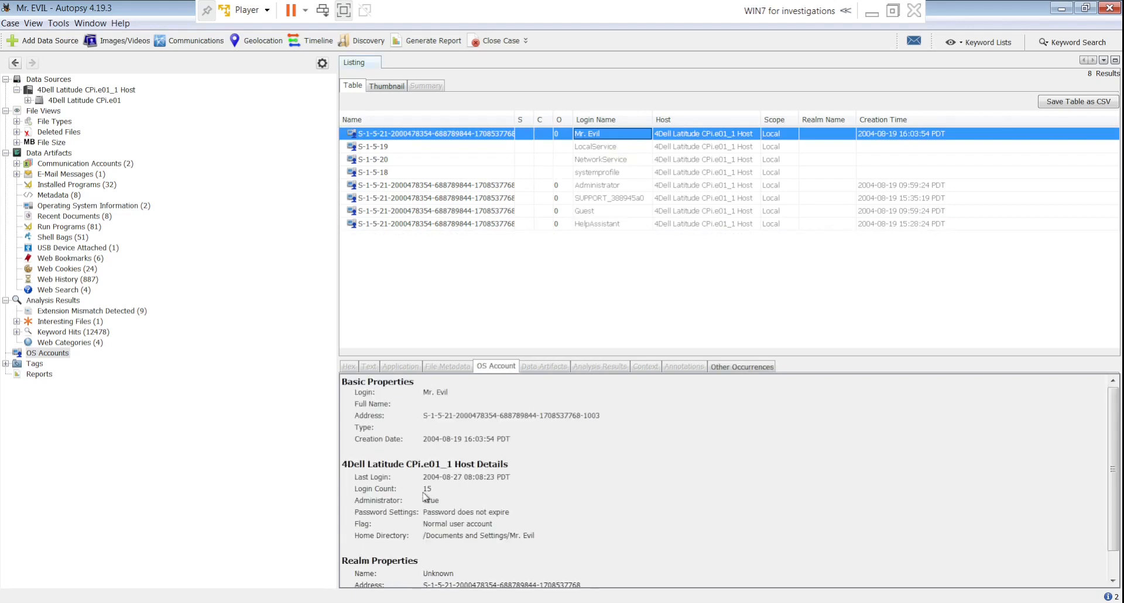
click(622, 186)
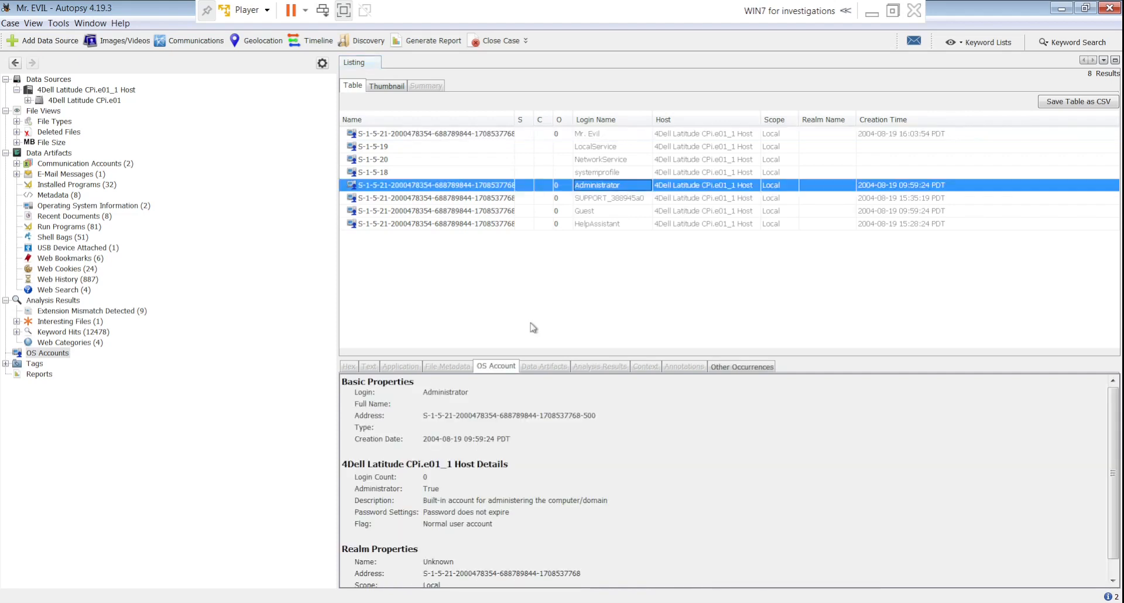
click(637, 199)
click(634, 212)
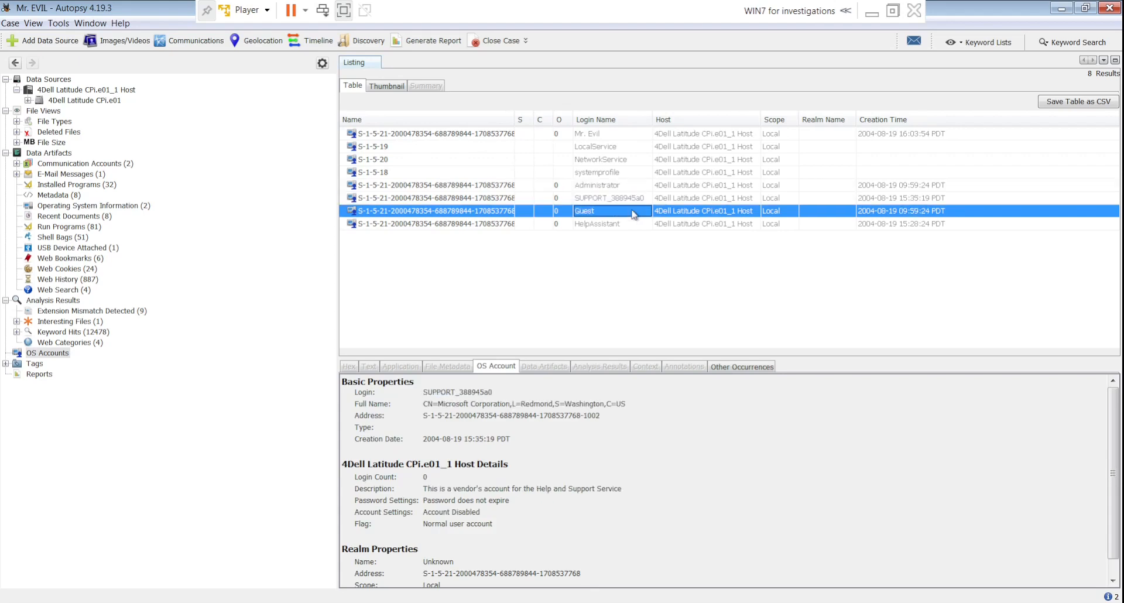
click(618, 136)
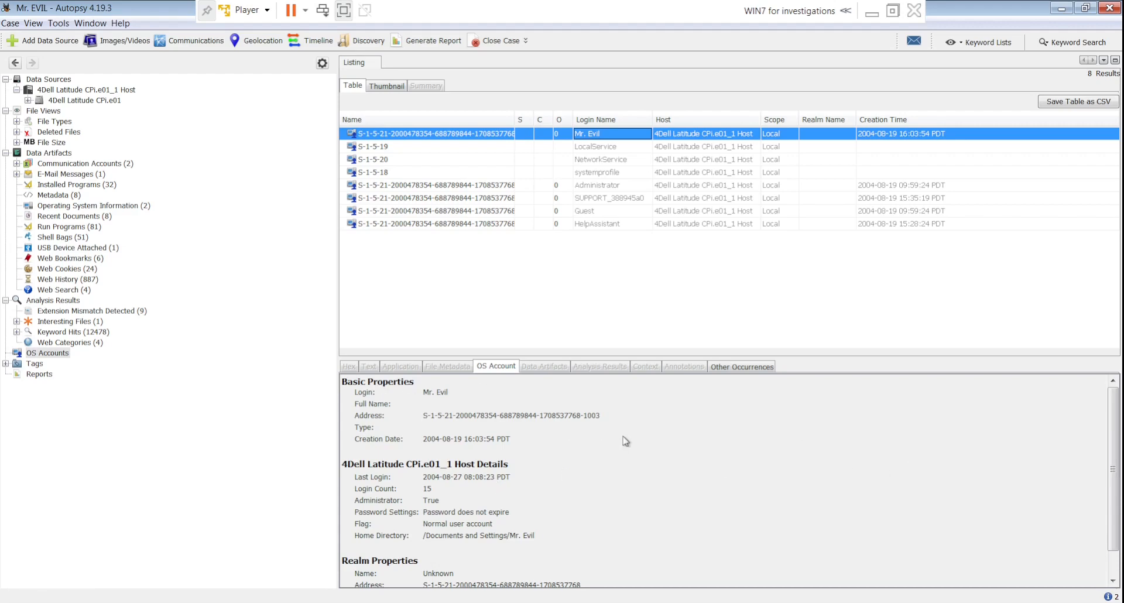
- Return to Notepad and enter 5 as the answer to question 9
click(222, 602)
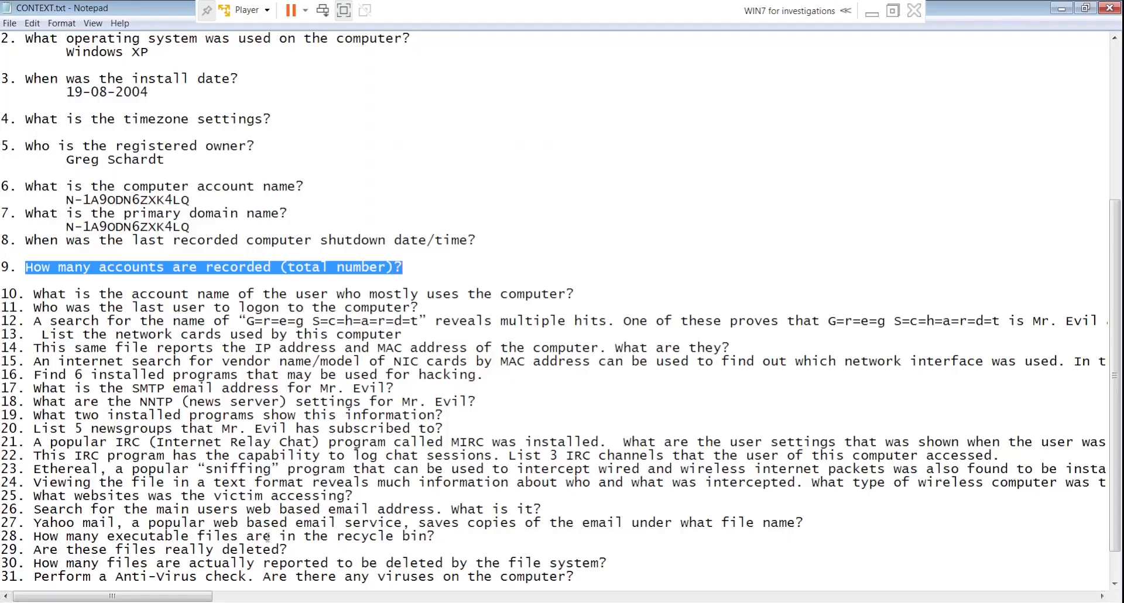
click(252, 602)
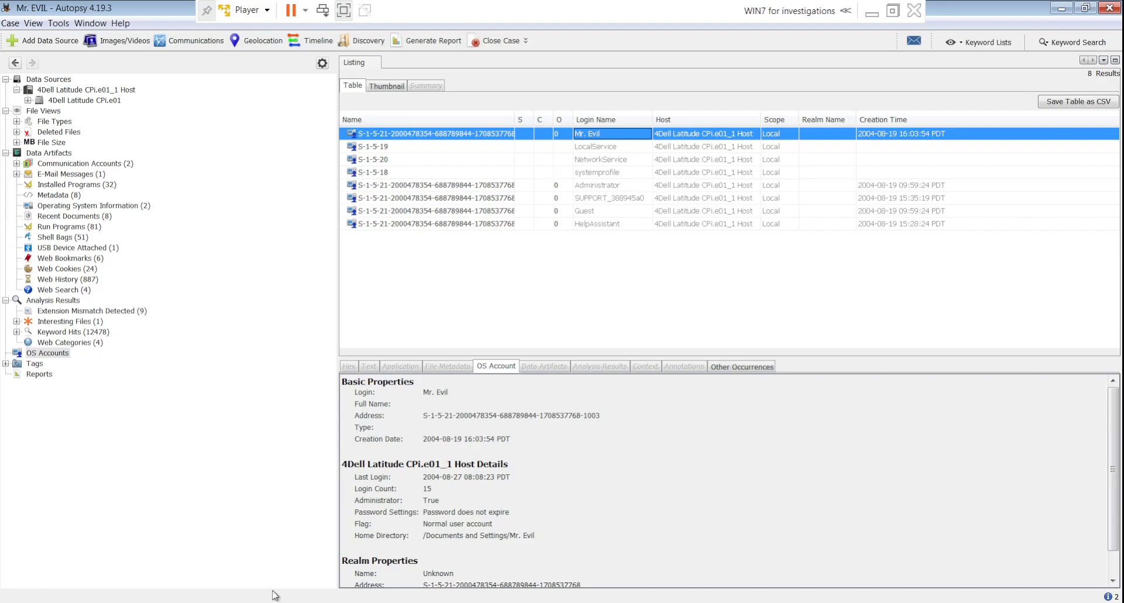
key(alt+Tab)
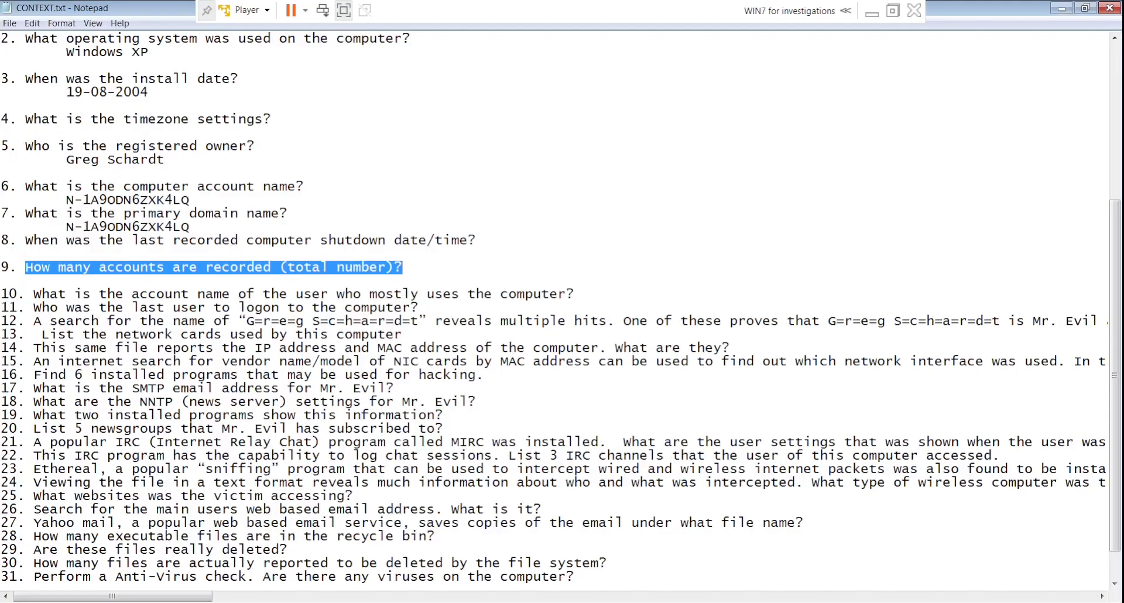
click(424, 275)
text(5)
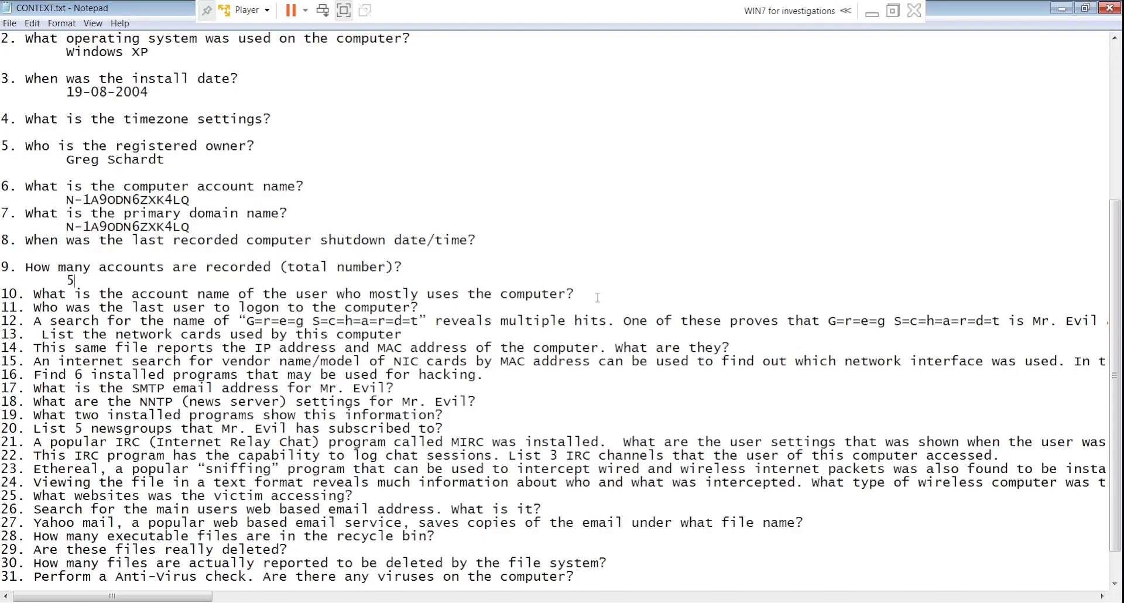
- Below question 10, enter the most-used account's name followed by "(15 times login)" as the answer
click(575, 294)
key(Return)
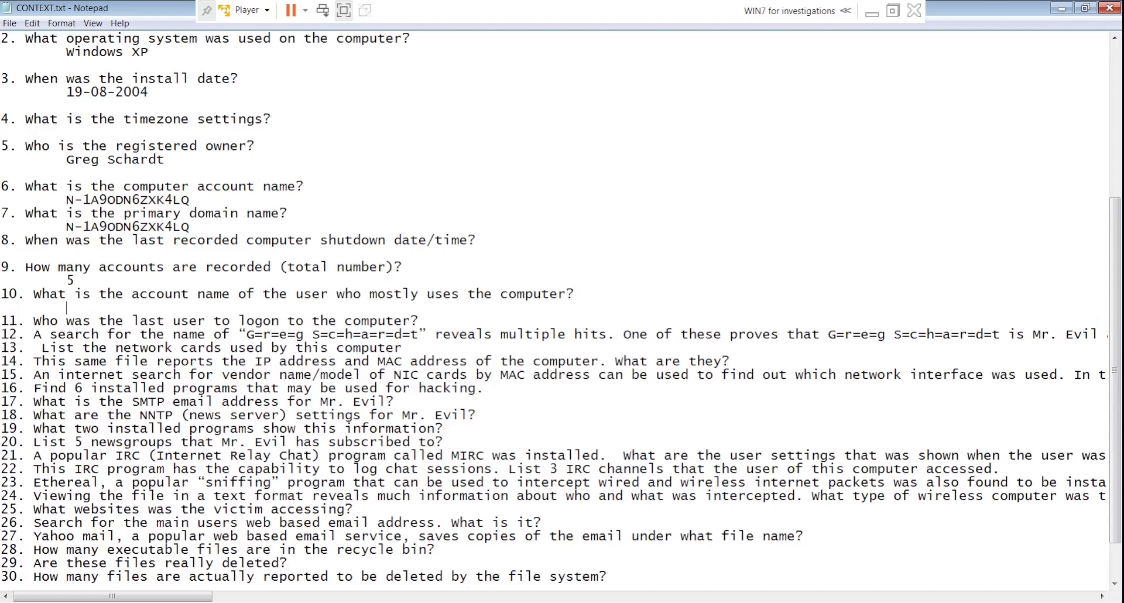
text(Mr)
text(. evil)
text(())
text(15 time)
text(s login)
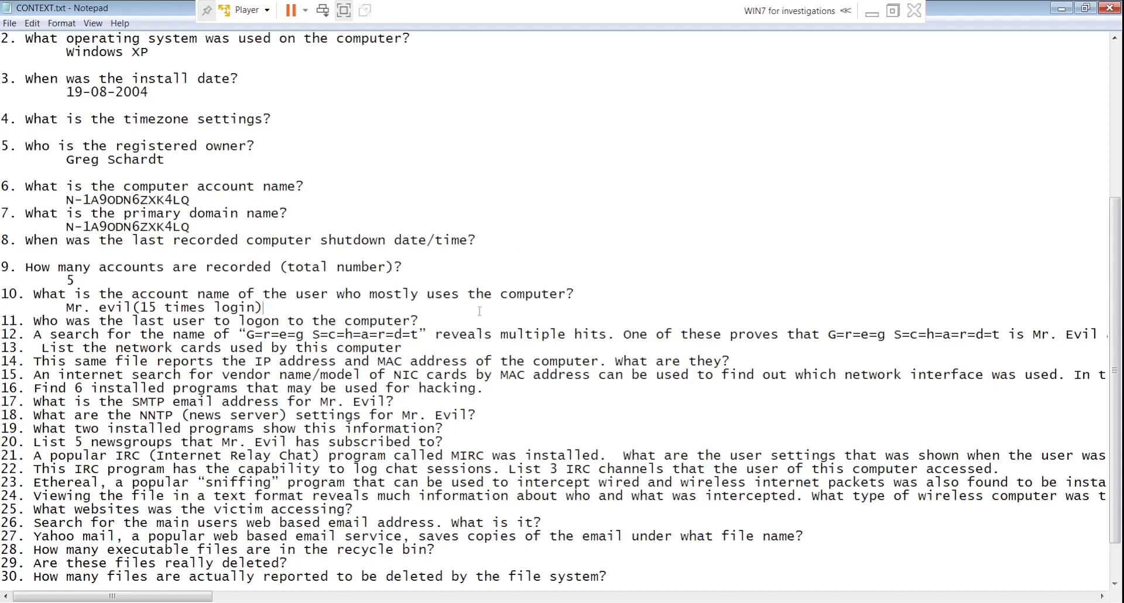
- Insert an answer line below question 11 and compare the login details of the first-listed account and Administrator in Autopsy
click(444, 321)
key(Return)
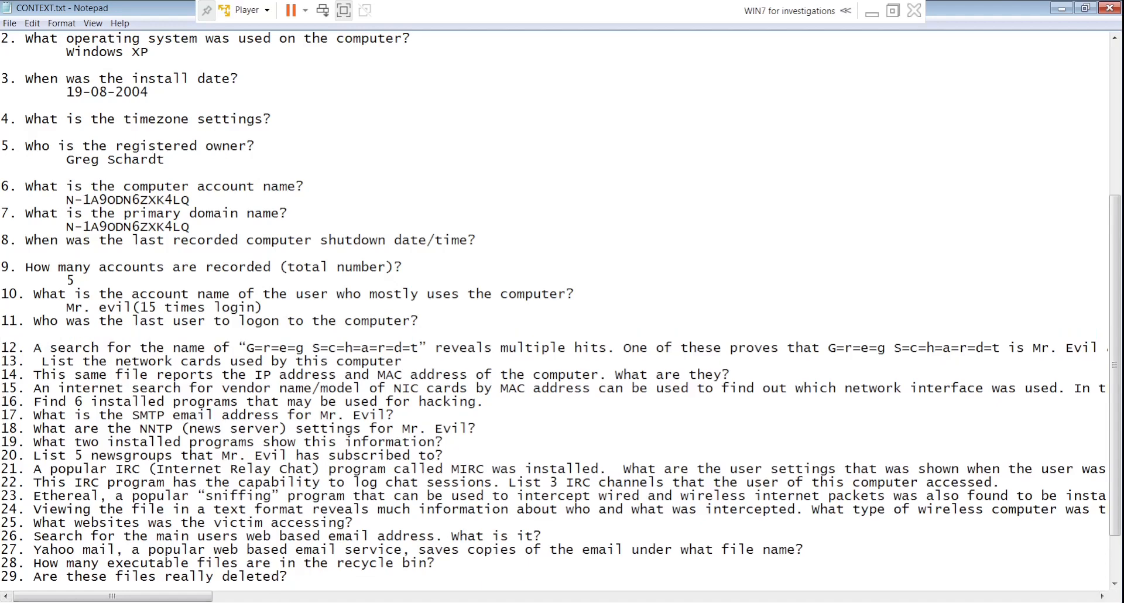
click(224, 601)
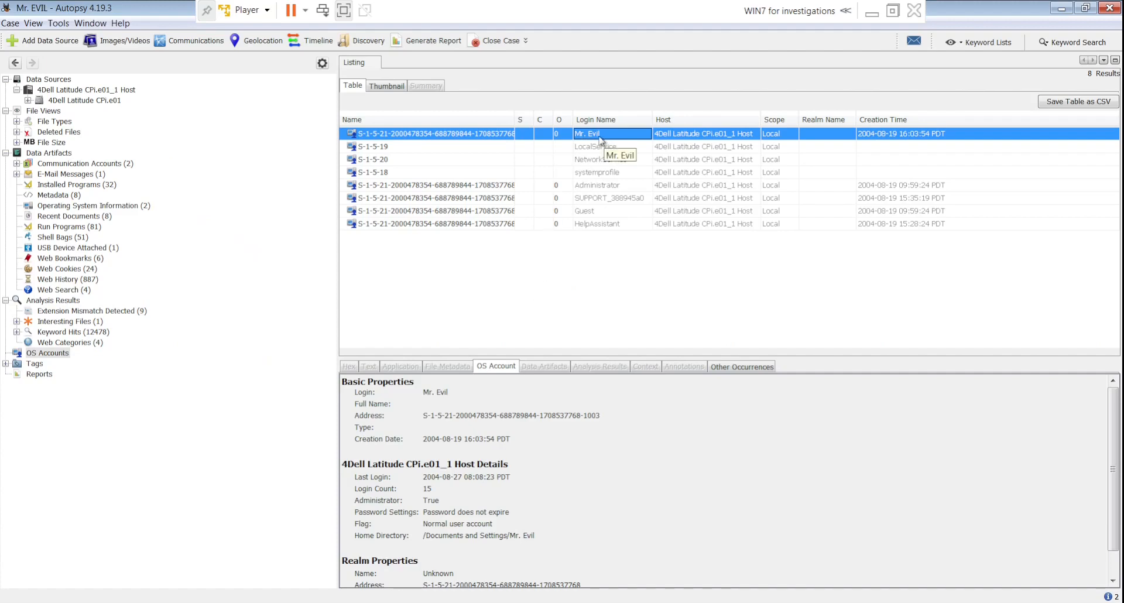
click(603, 185)
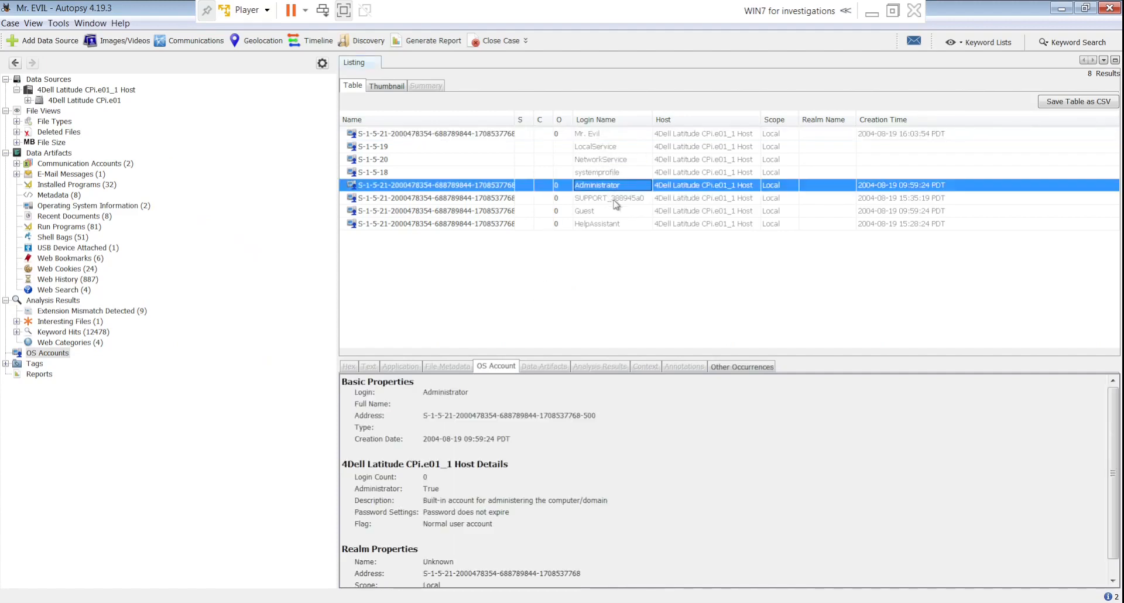
click(597, 137)
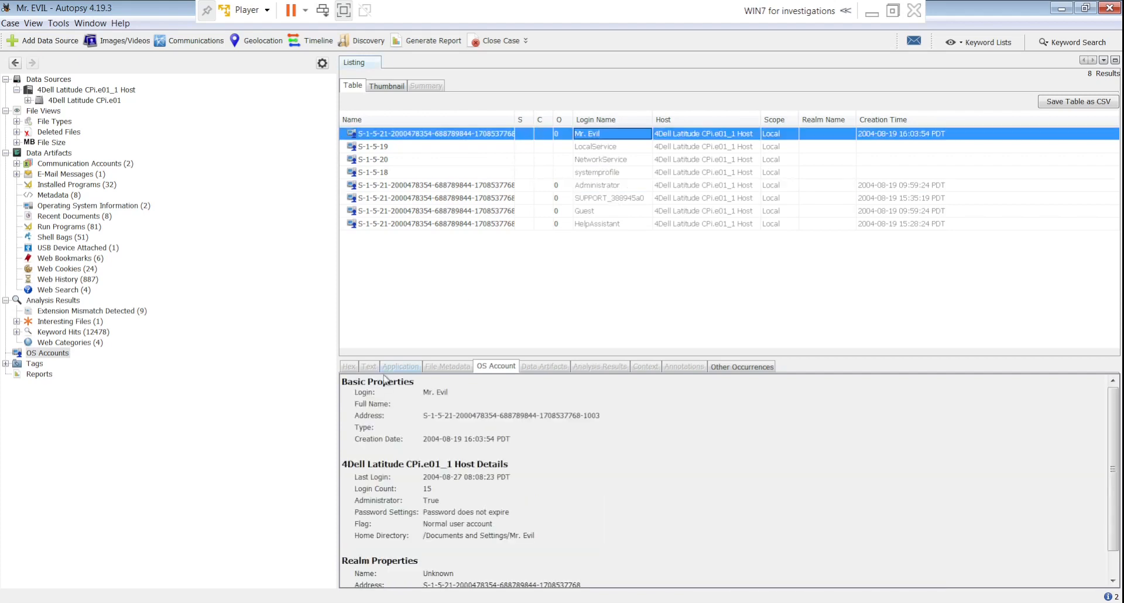
- Return to Notepad and answer question 11 with the login name of the first-listed account
click(264, 602)
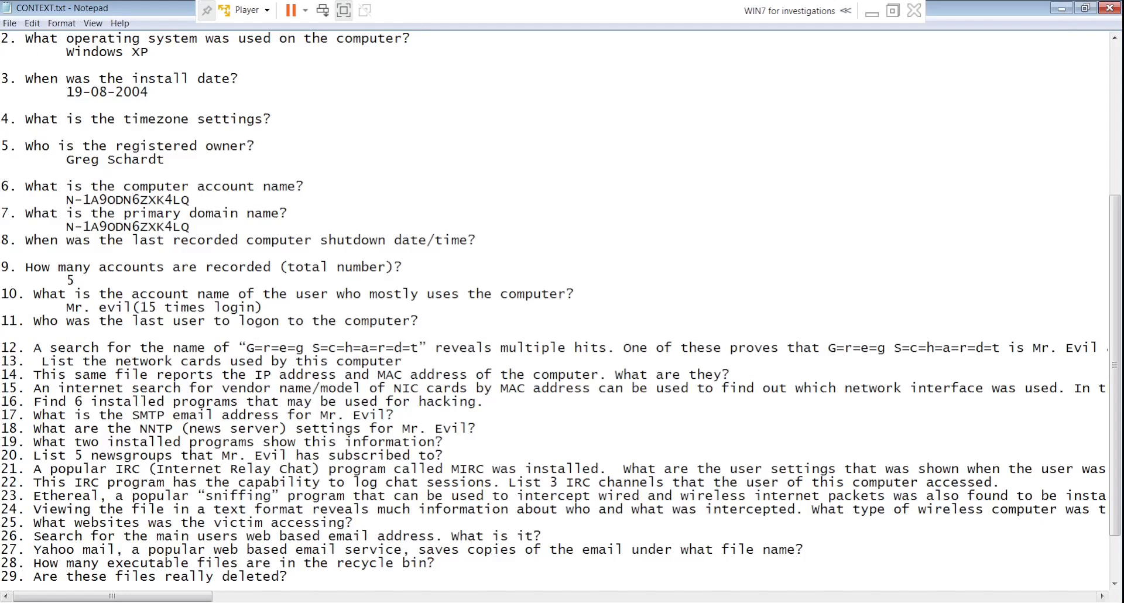
key(alt+Tab)
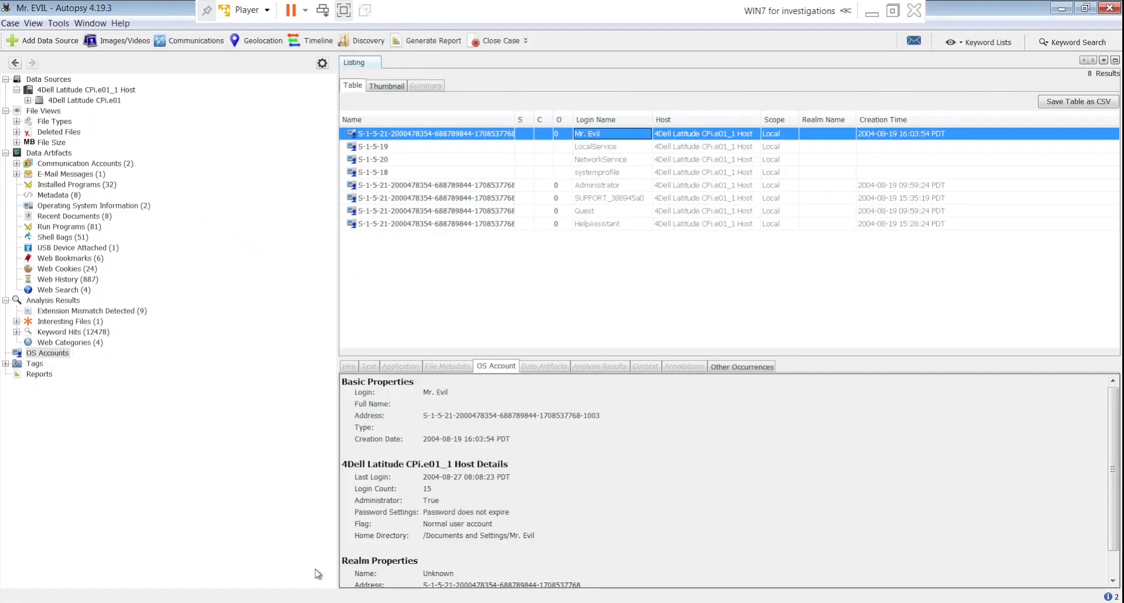
key(alt+Tab)
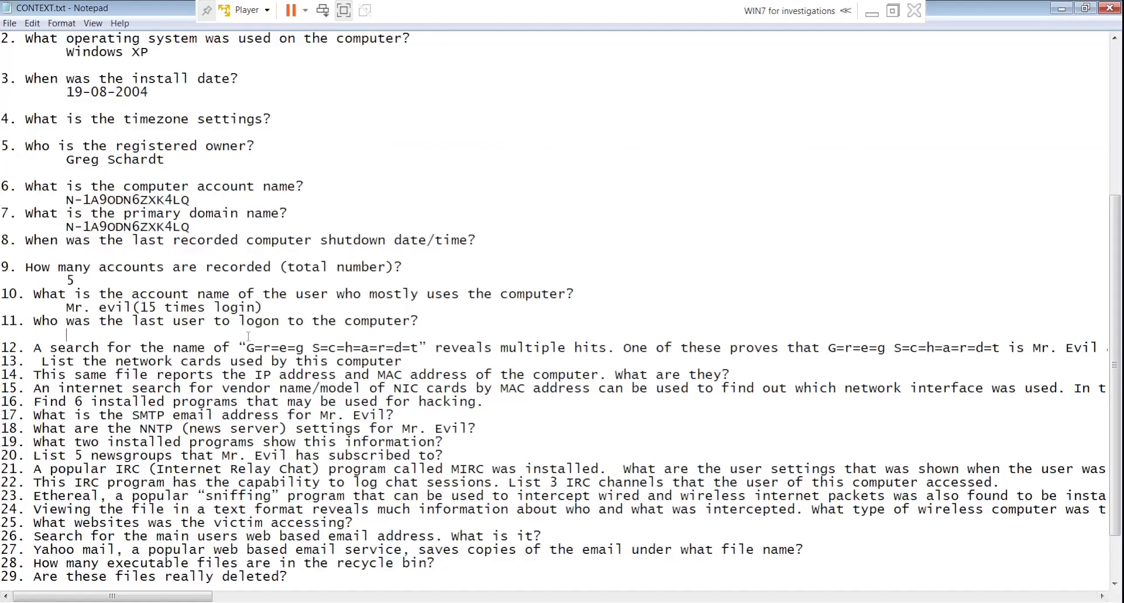
key(Return)
key(Tab)
text(Mr. evil)
- Read question 12 through to its end, noting the name to search for and the file and software it asks about
drag(246, 347, 419, 348)
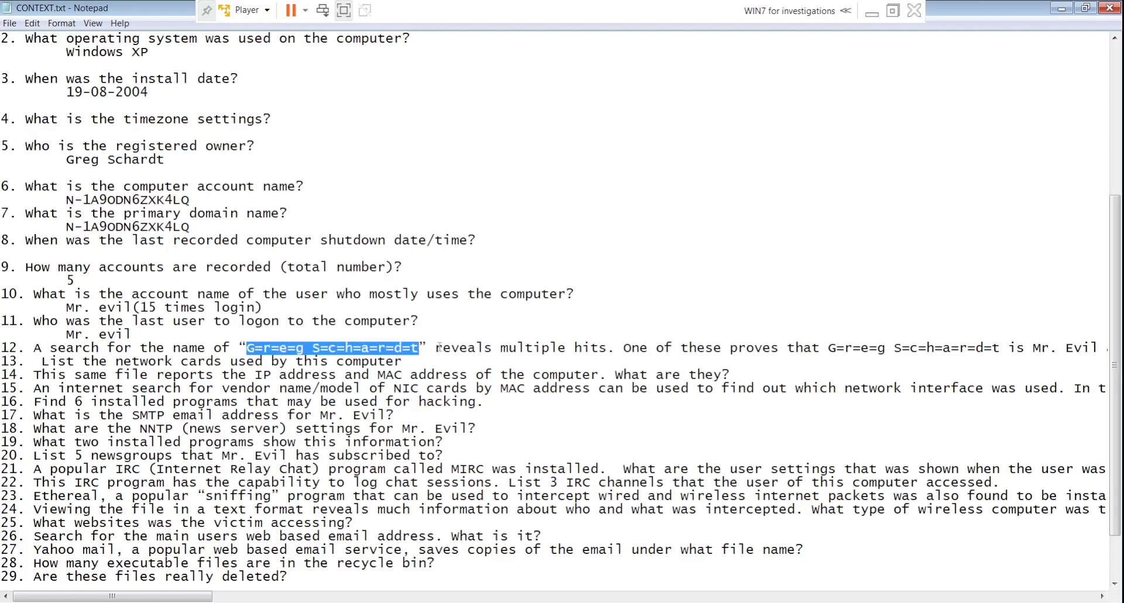
drag(437, 348, 614, 348)
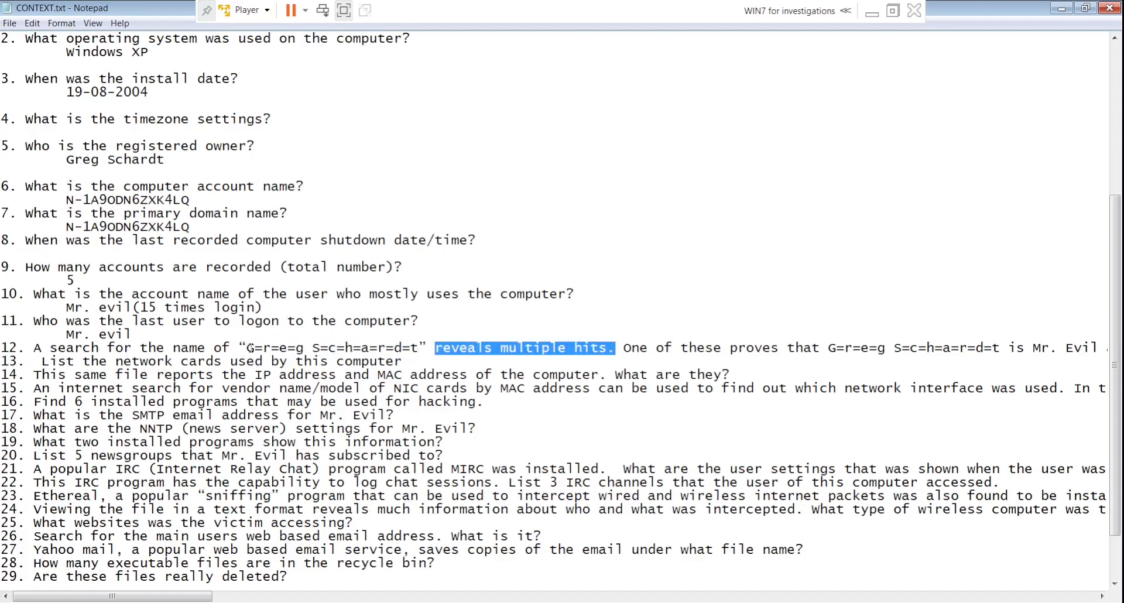
drag(249, 348, 429, 347)
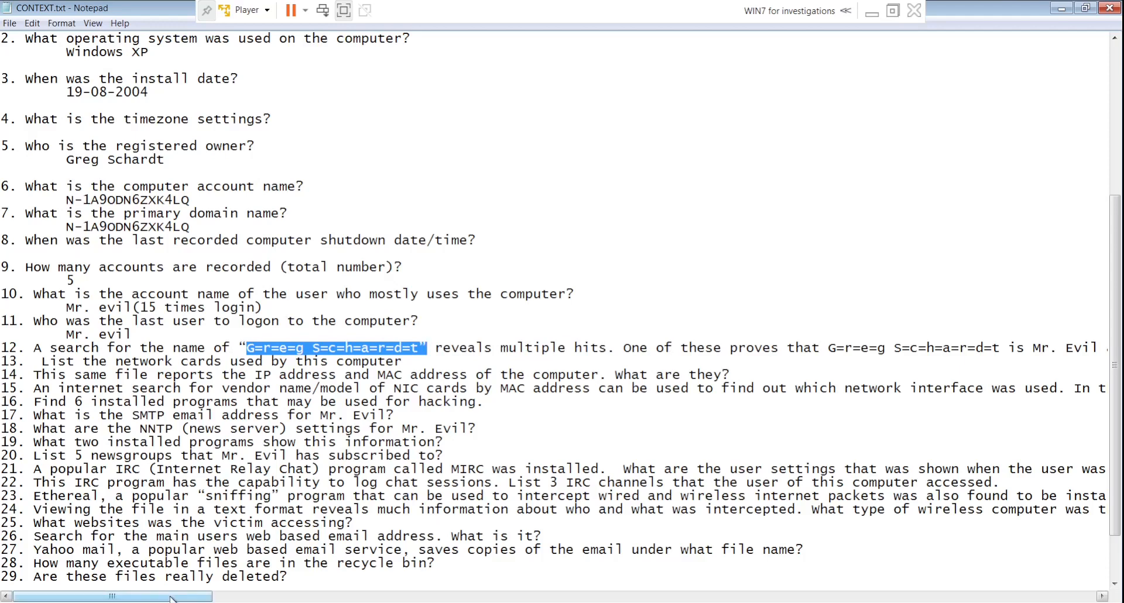
drag(174, 597, 296, 598)
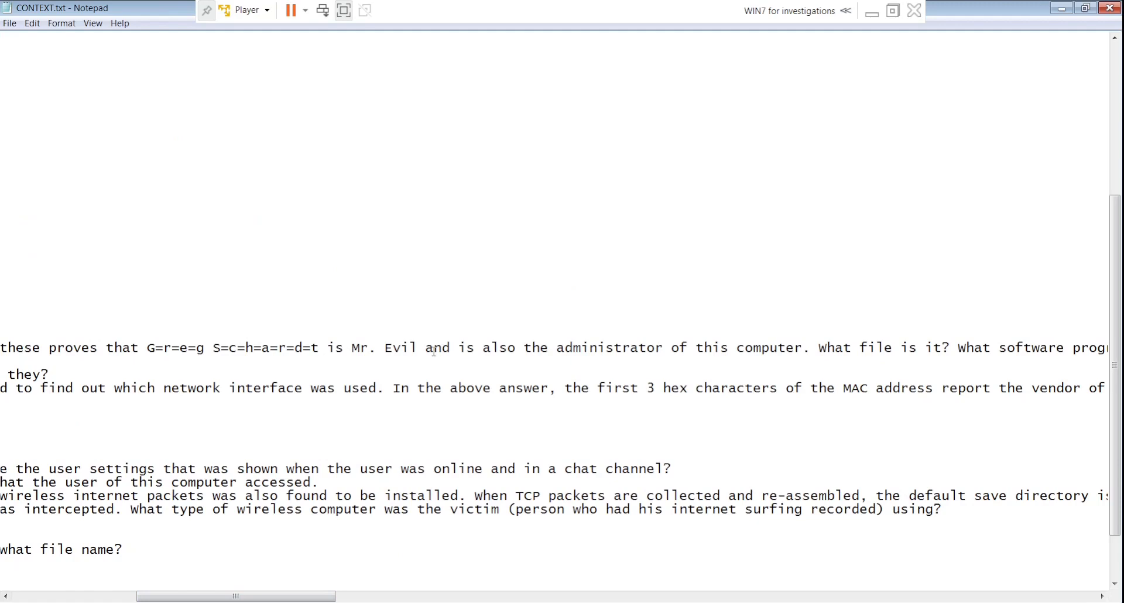
drag(468, 347, 747, 343)
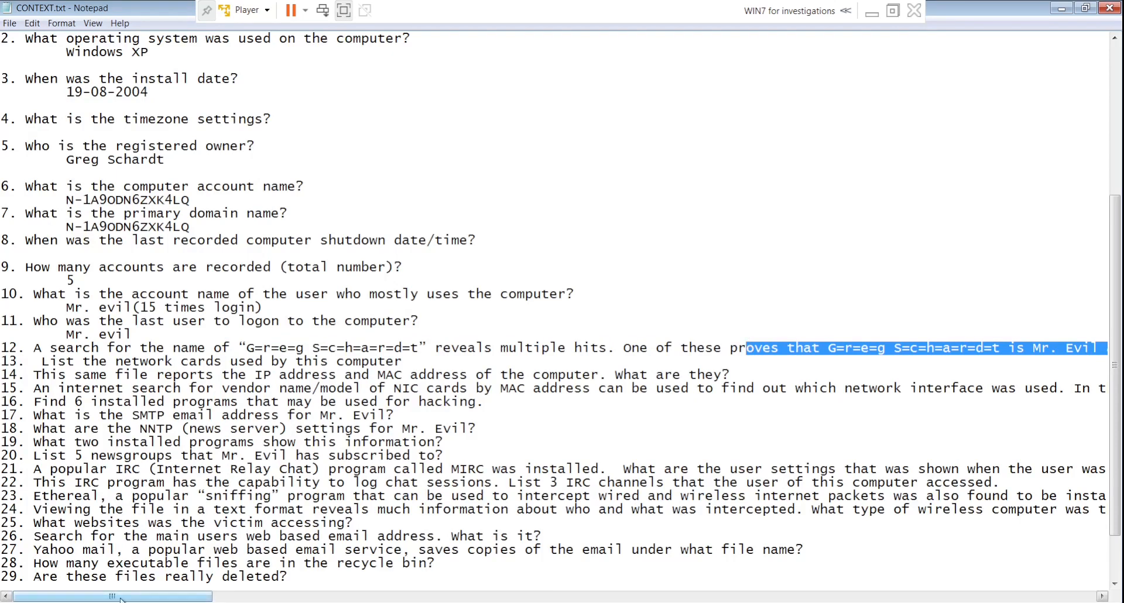
drag(120, 598, 351, 599)
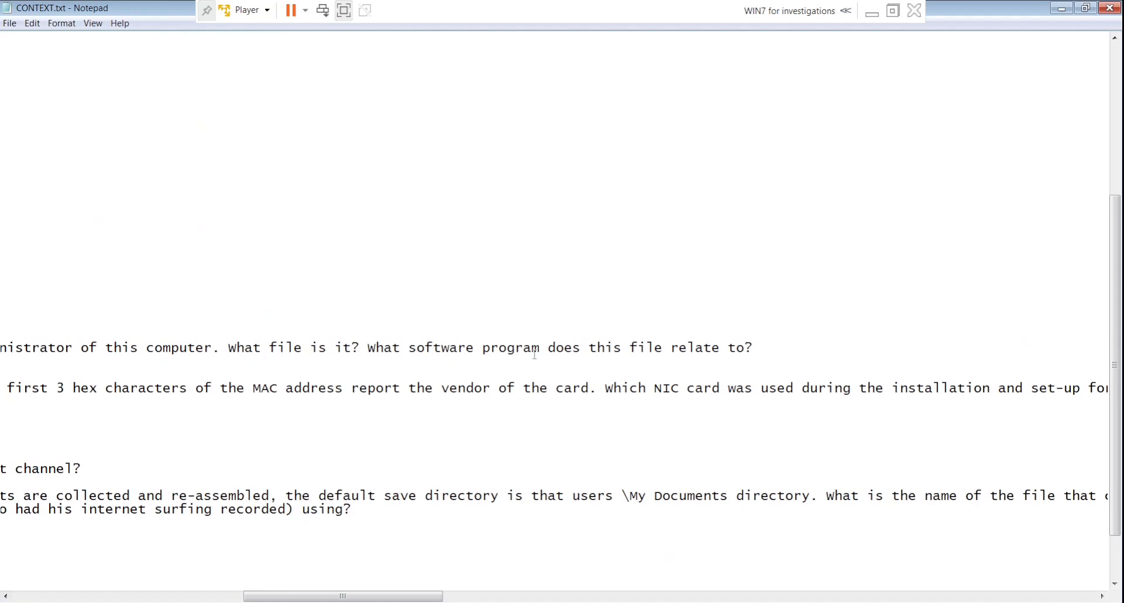
- Switch to Autopsy and run an exact-match keyword search for the registered owner's full name
click(182, 602)
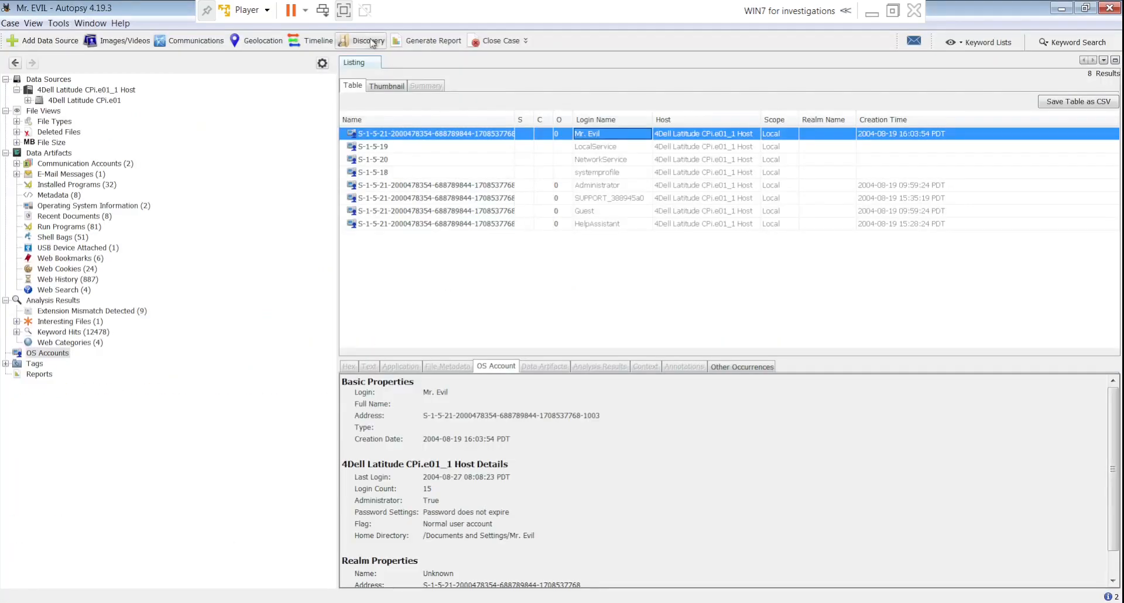
click(1050, 44)
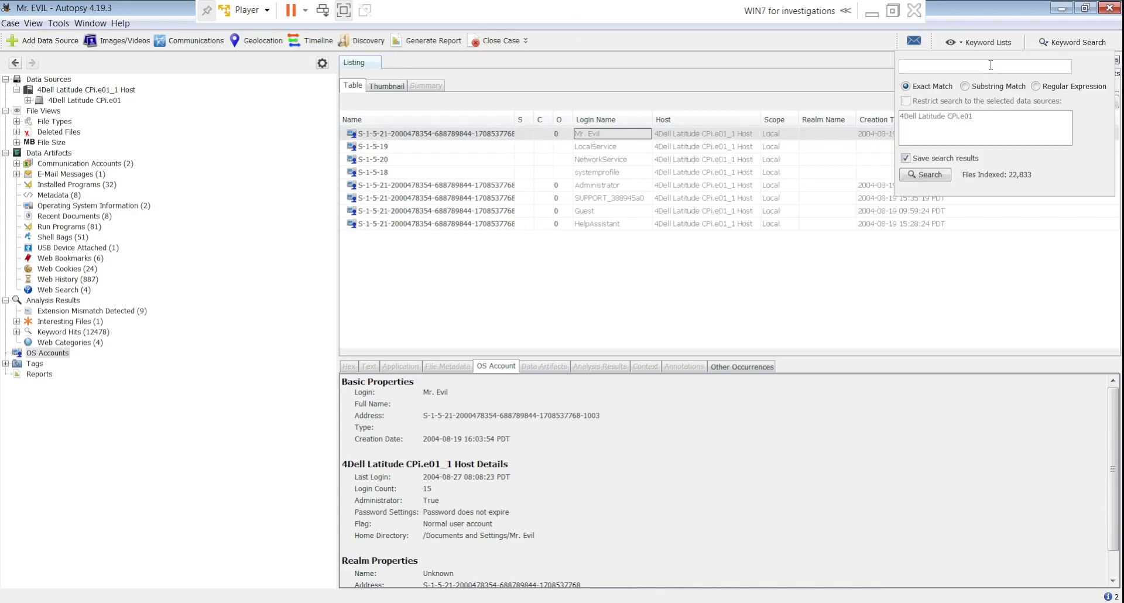
text(Greg Schardt)
key(Return)
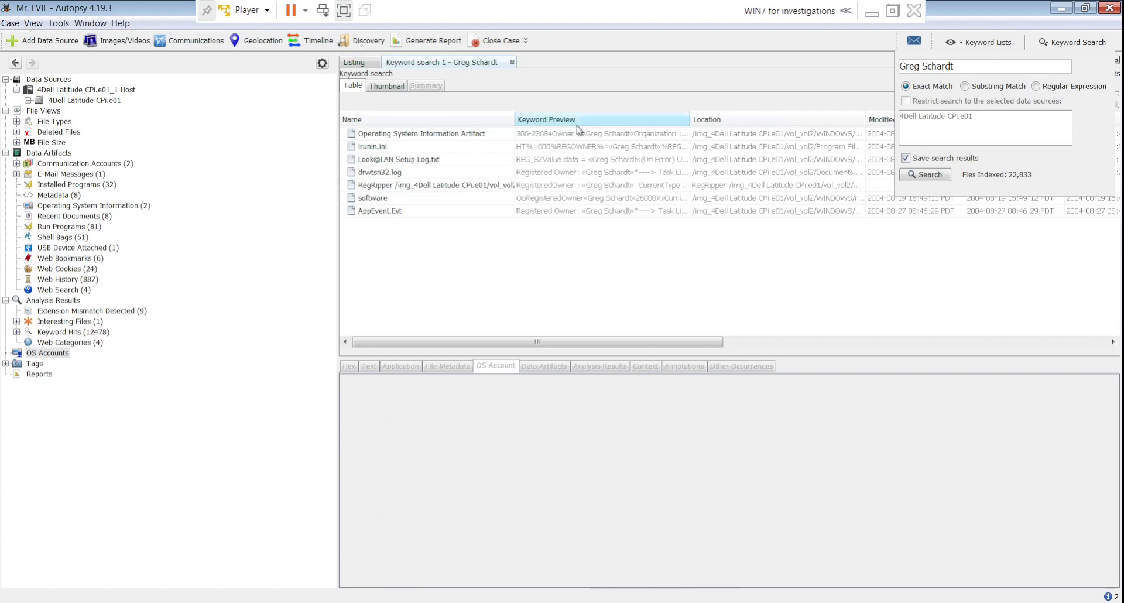
click(667, 84)
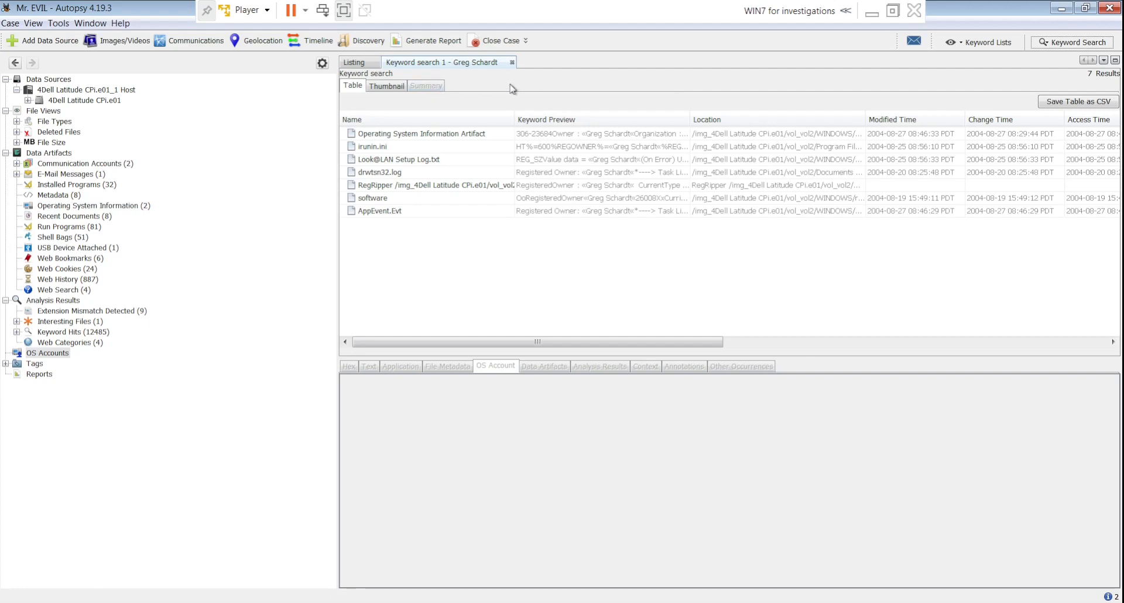
- Examine the Operating System Information Artifact hit, reading the program name and date/time in its indexed text
click(439, 136)
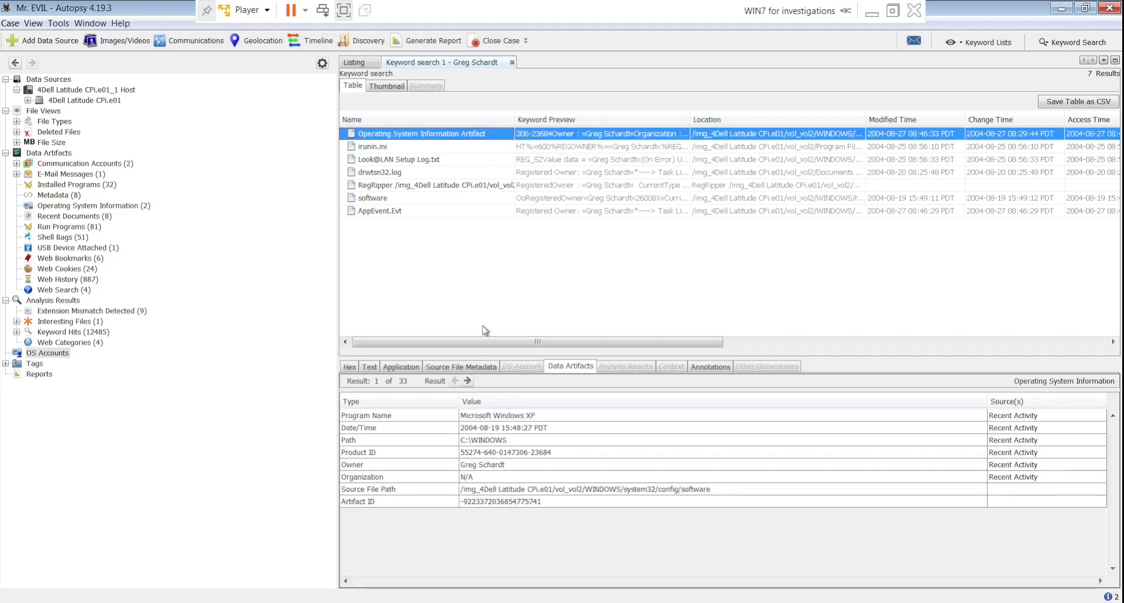
click(369, 367)
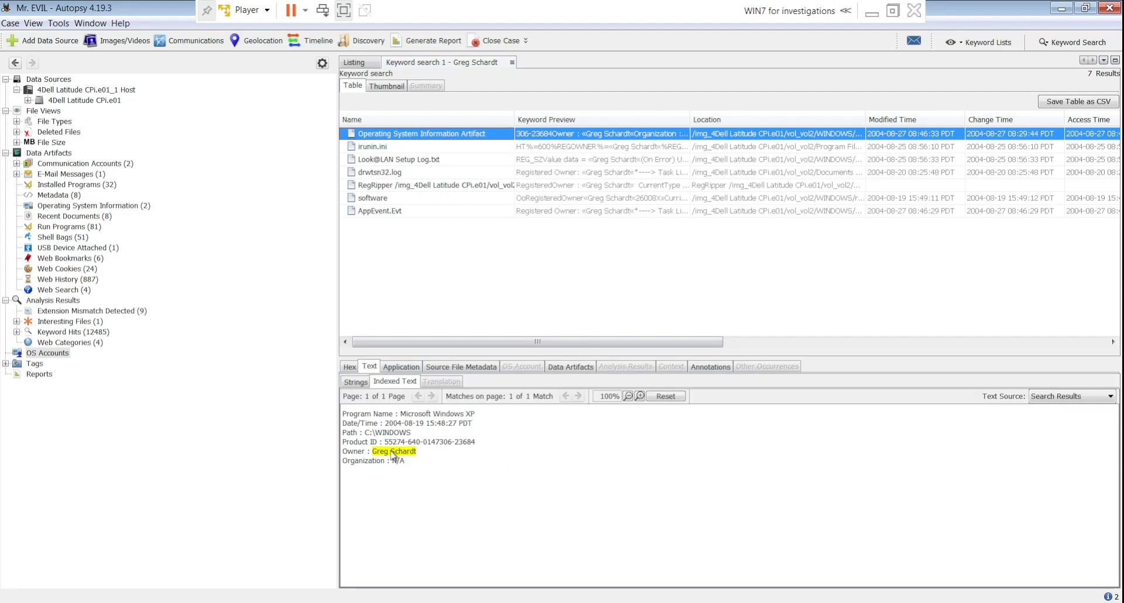
drag(400, 414, 477, 417)
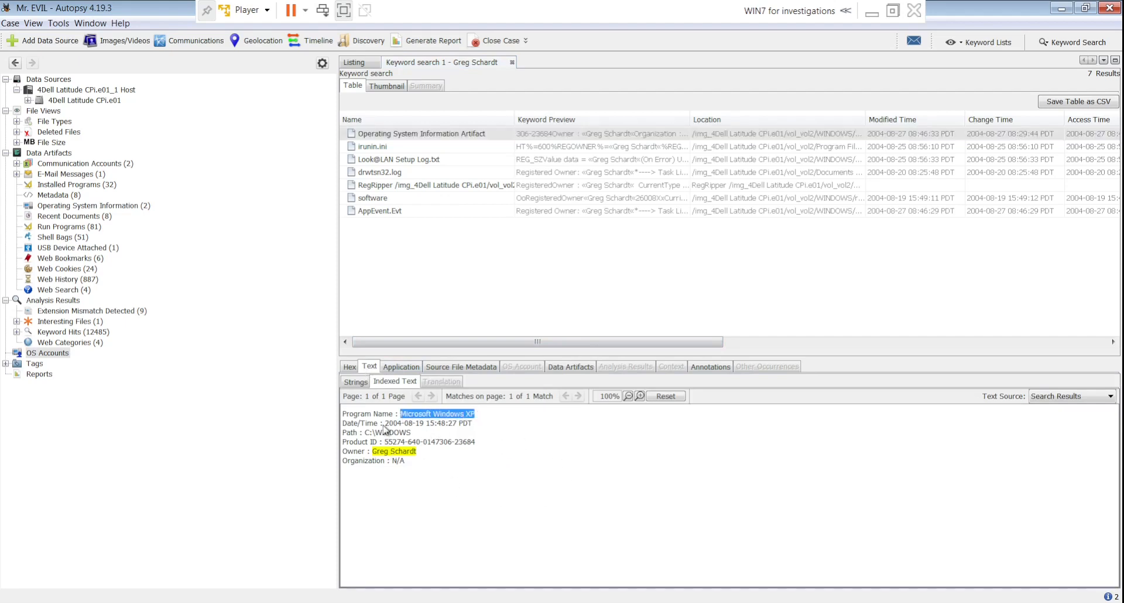
drag(384, 423, 472, 422)
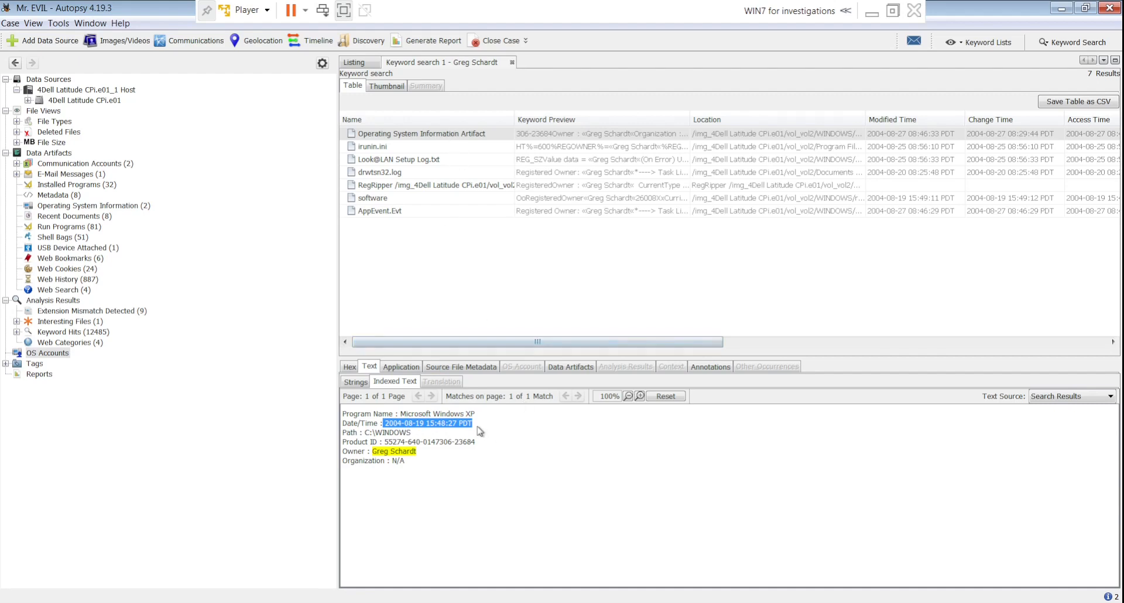
drag(406, 414, 477, 417)
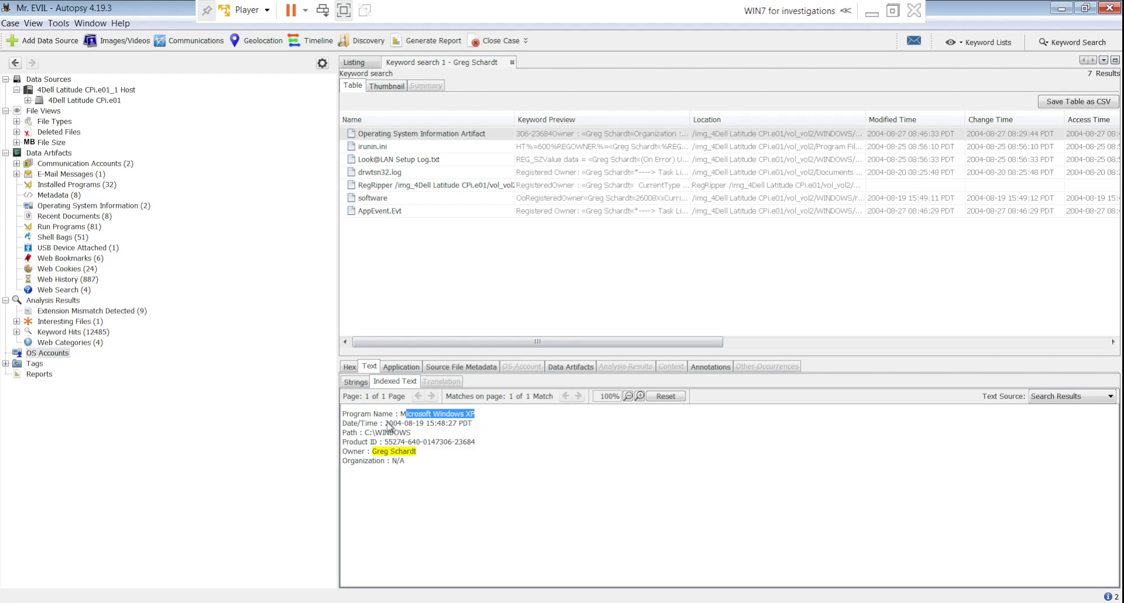
drag(386, 423, 478, 426)
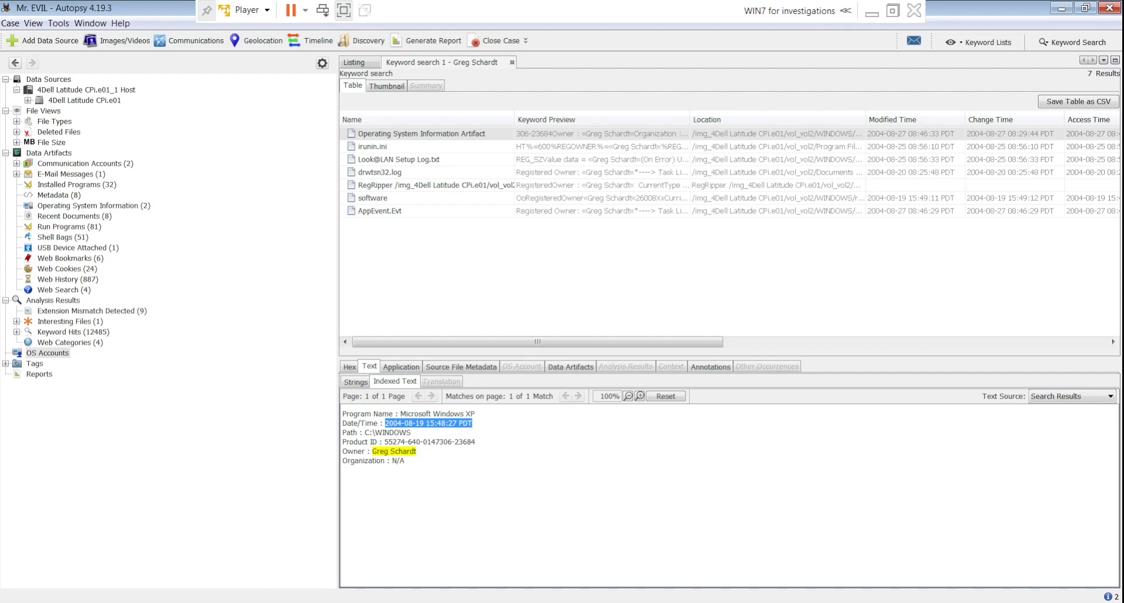
key(alt+Tab)
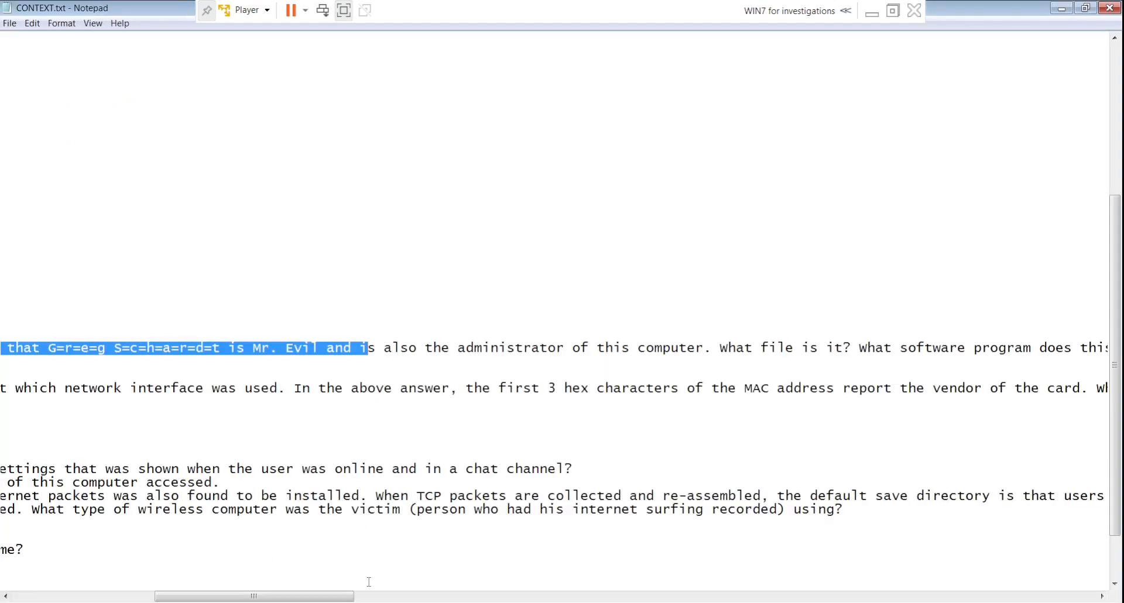
drag(305, 596, 163, 571)
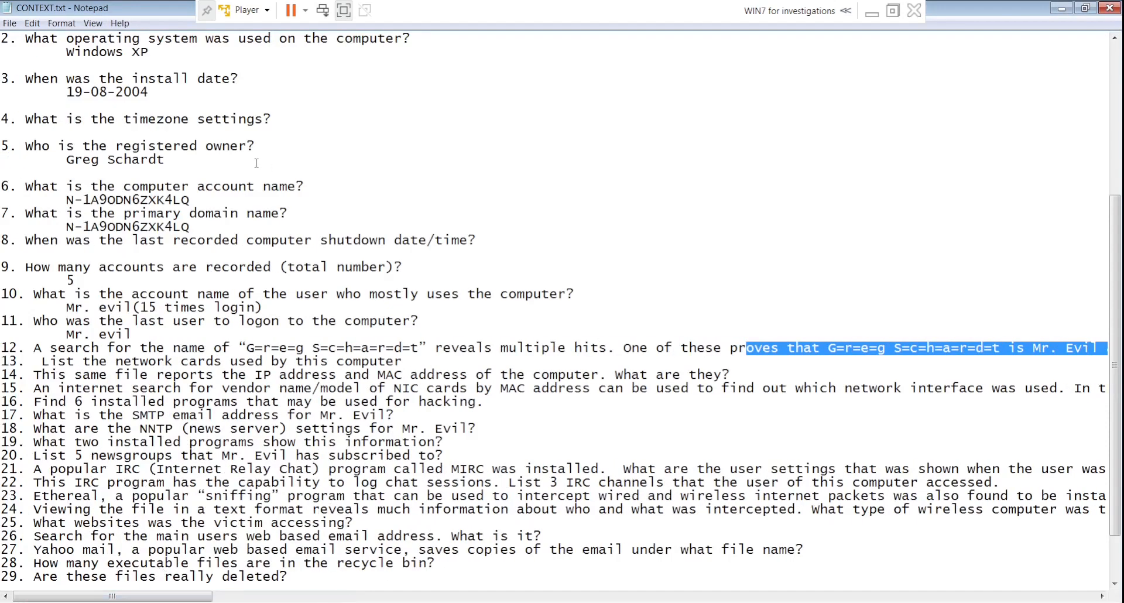
click(232, 80)
text(/)
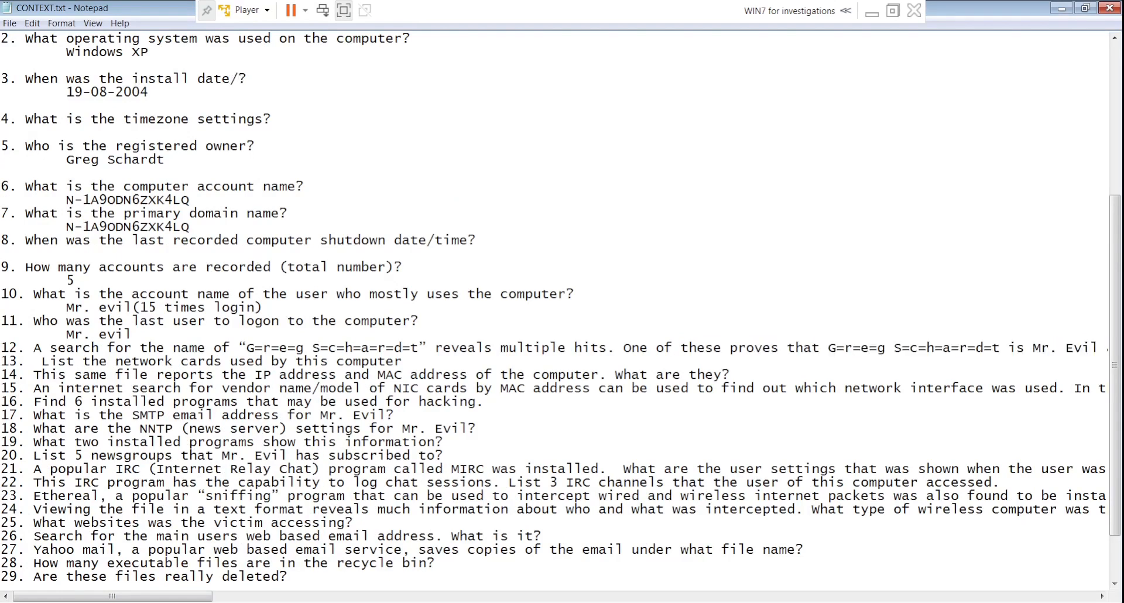
text(time)
key(BackSpace)
key(BackSpace)
key(BackSpace)
key(BackSpace)
key(BackSpace)
- In Autopsy, review the artifact's product ID and owner in the indexed text, and check its source file metadata
click(265, 602)
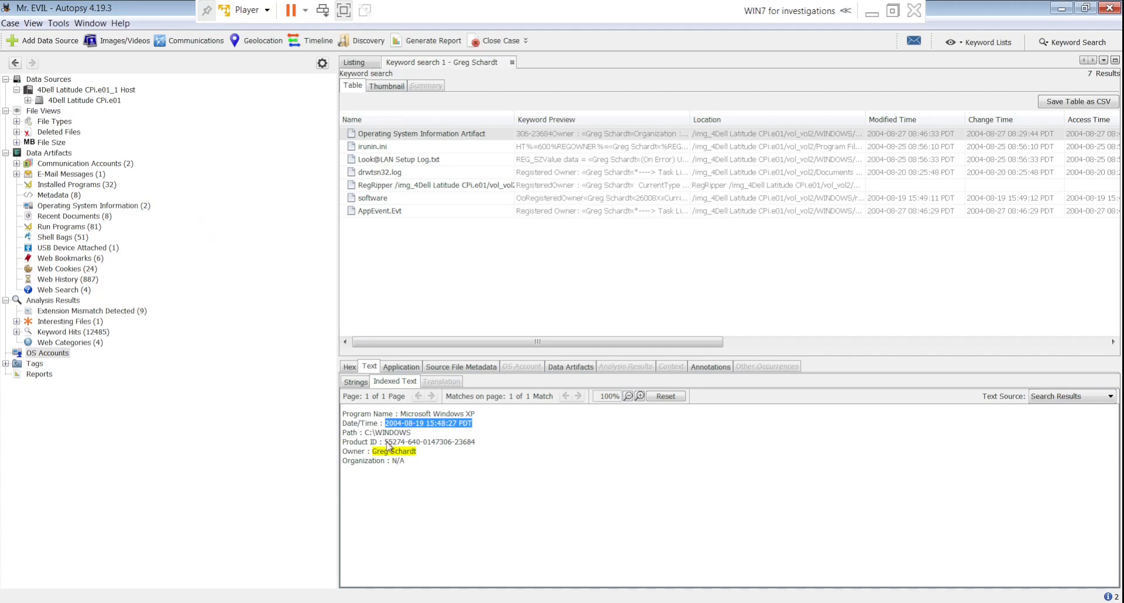
drag(385, 442, 469, 449)
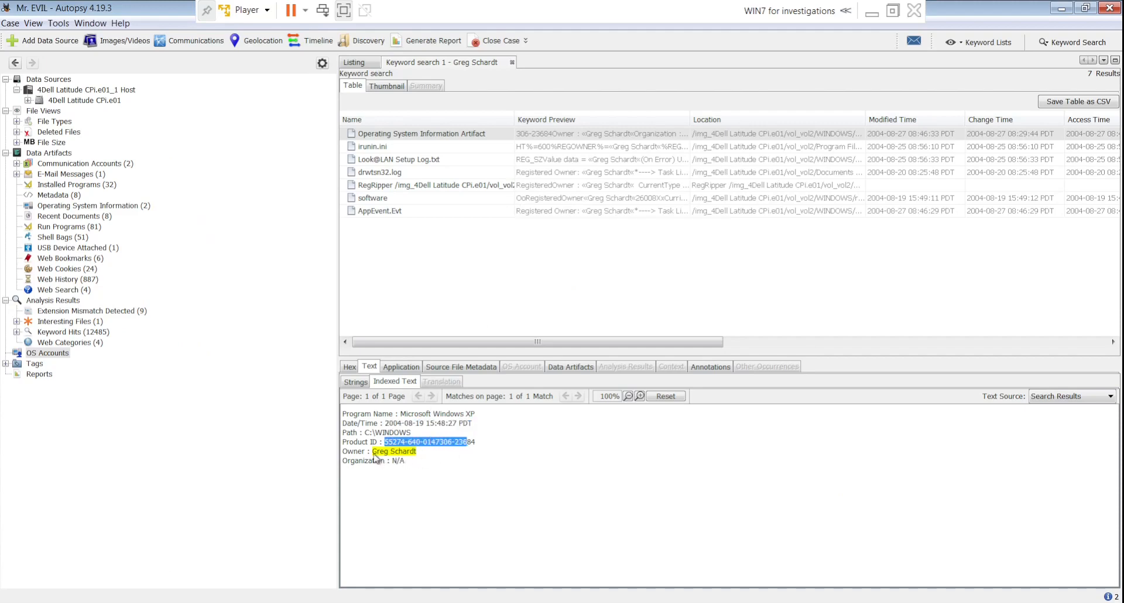
drag(373, 454, 419, 459)
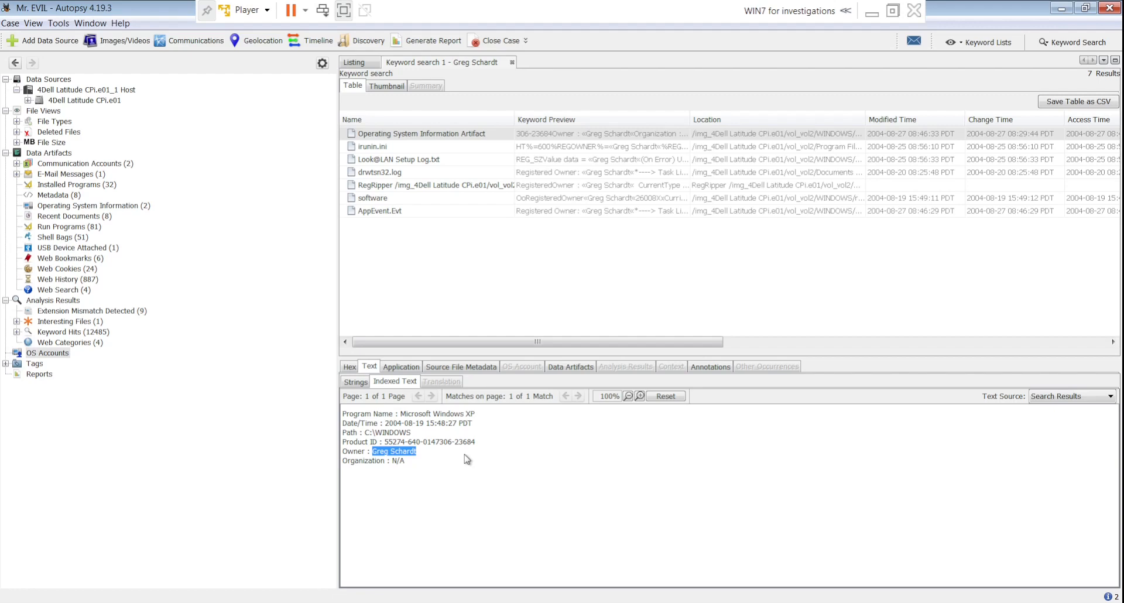
click(469, 368)
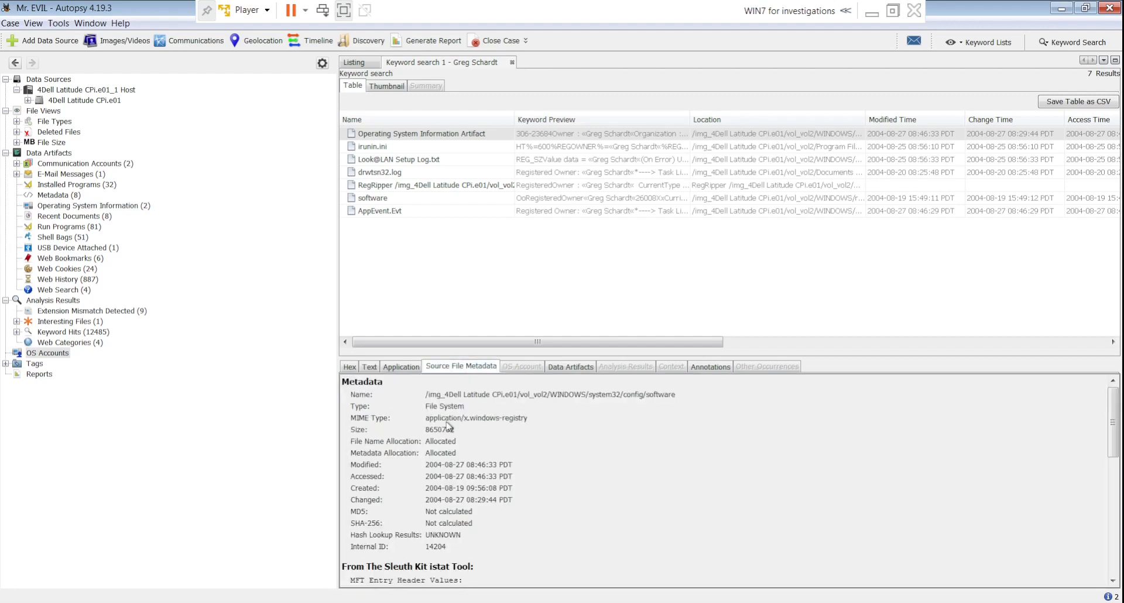
- Examine the irunin.ini hit, comparing the registered owner entry with the user name in the Desktop path
click(400, 148)
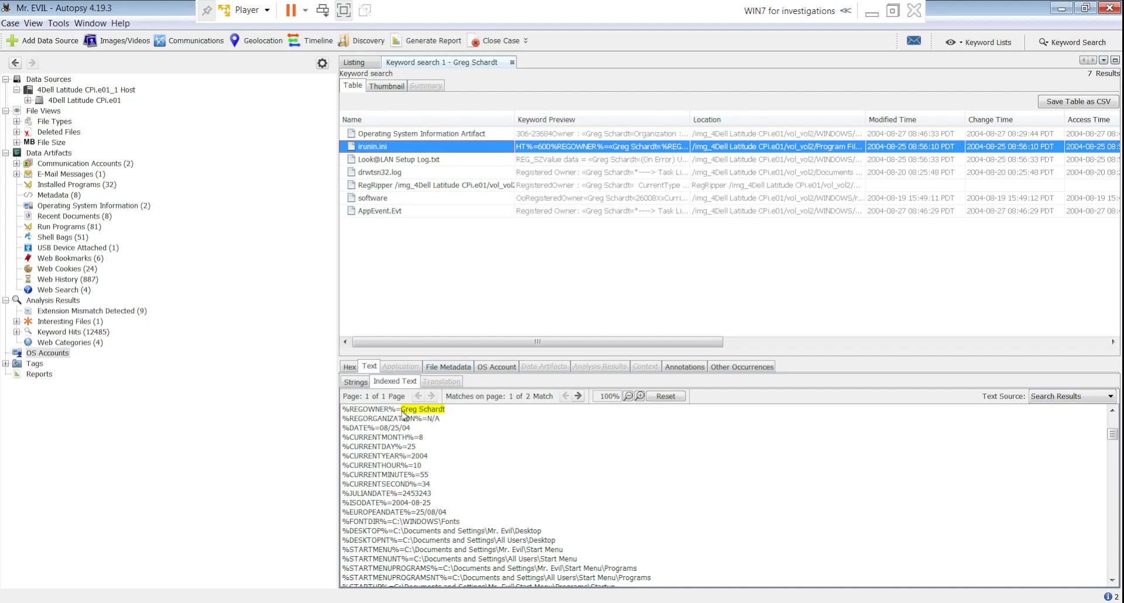
drag(402, 409, 454, 415)
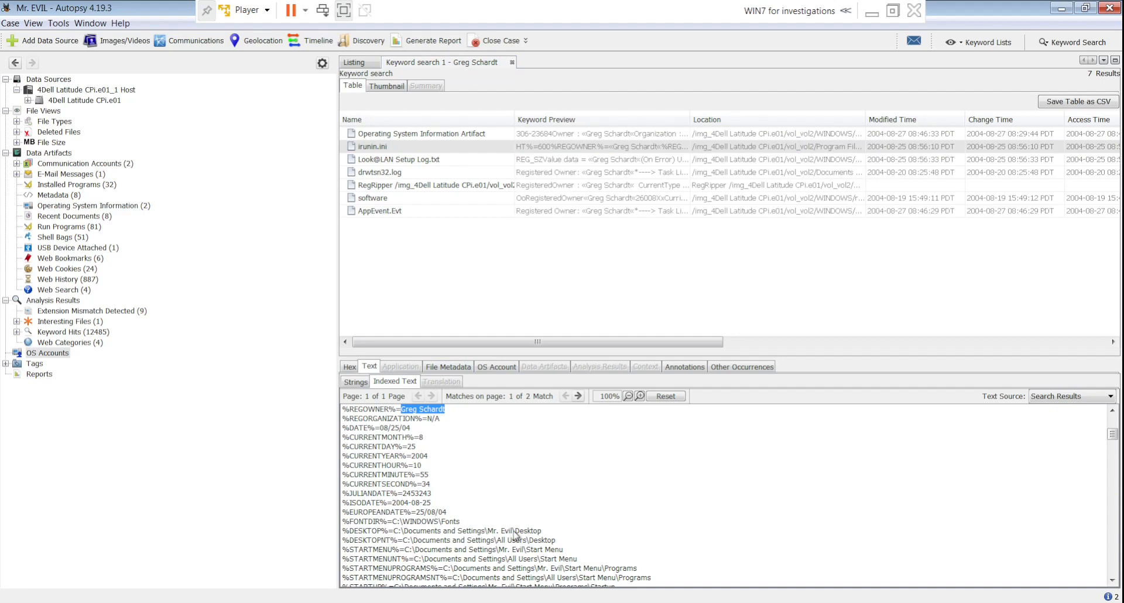
drag(491, 531, 519, 533)
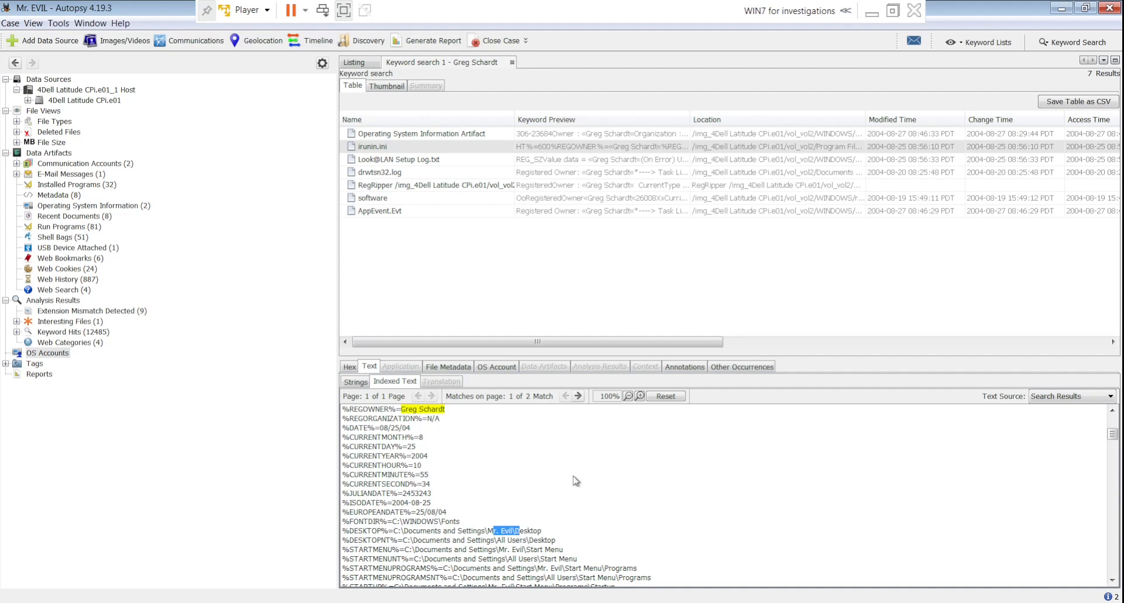
- Enlarge the irunin.ini indexed text to 200% in a taller viewer and examine which program folder its configuration paths point to
click(640, 397)
click(640, 396)
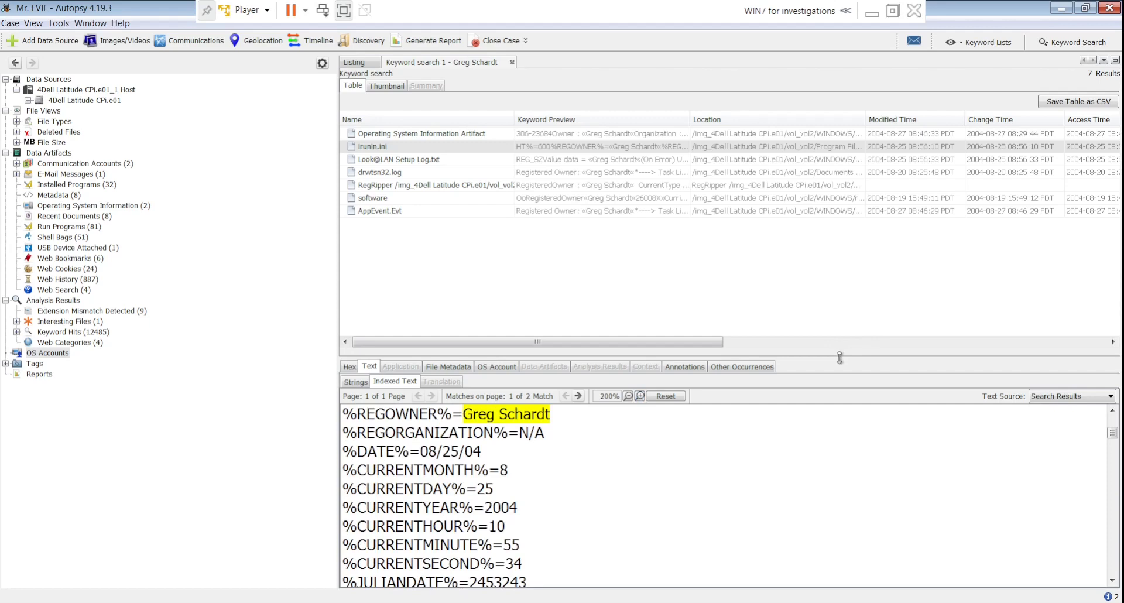
drag(839, 357, 810, 98)
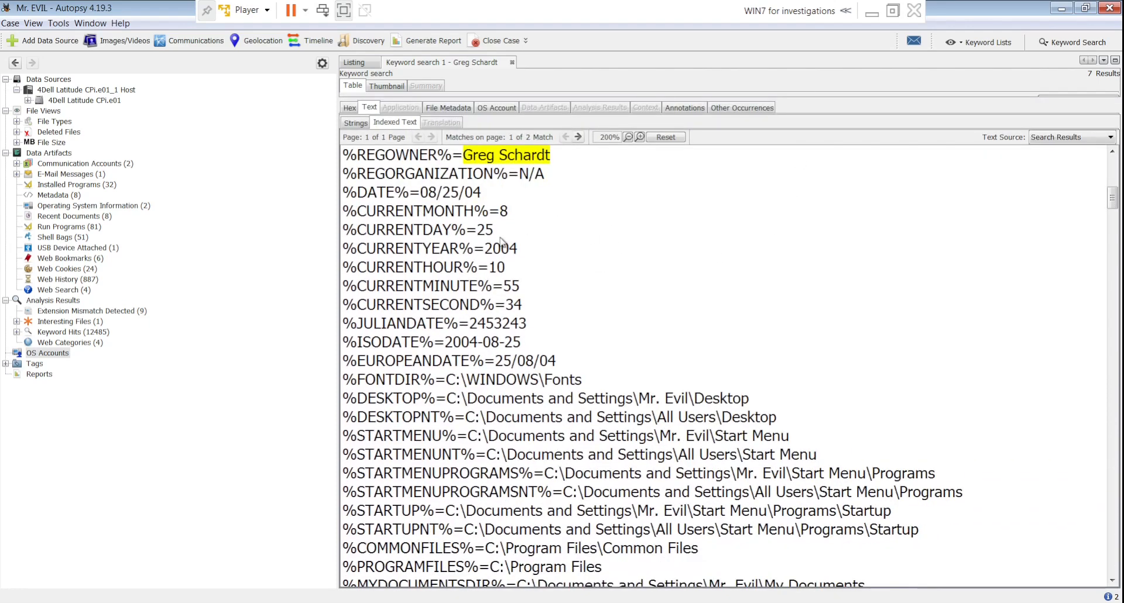
scroll(502, 243, up, 10)
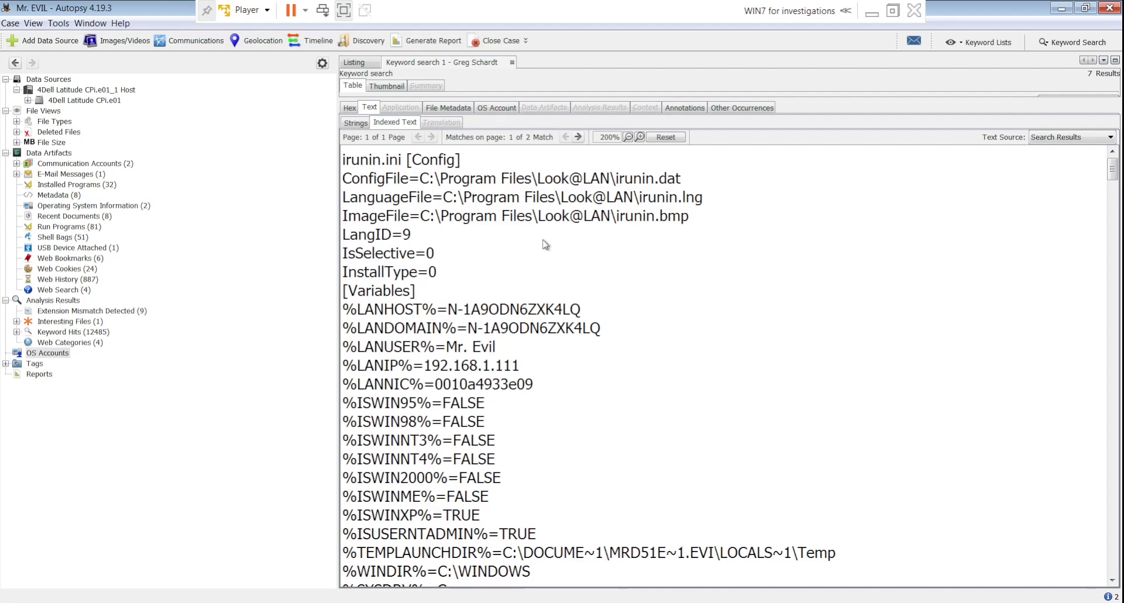
drag(538, 216, 611, 221)
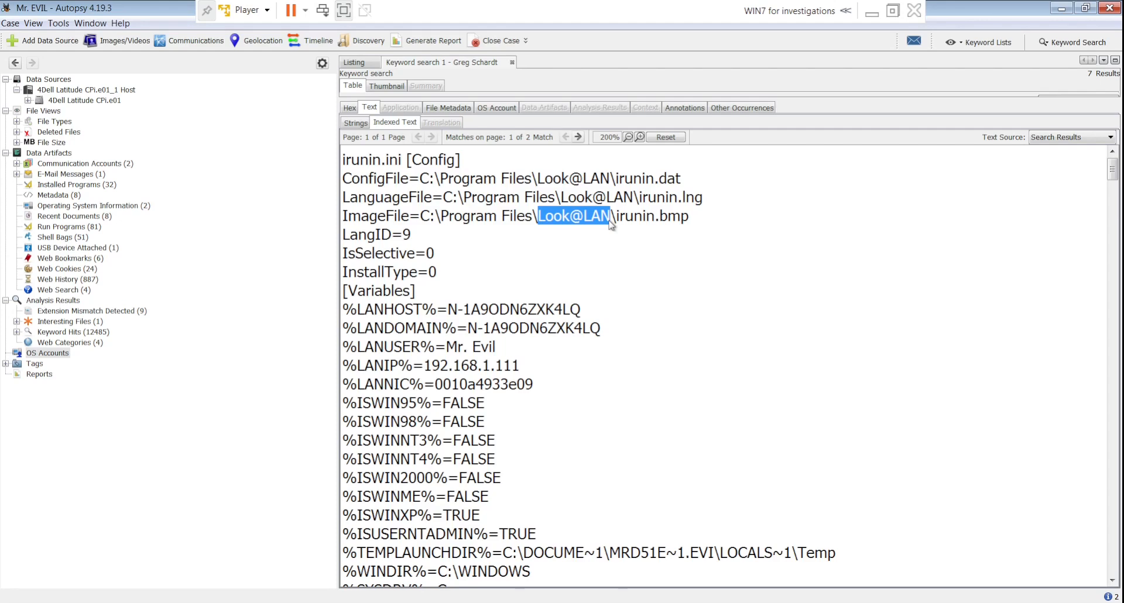
click(432, 276)
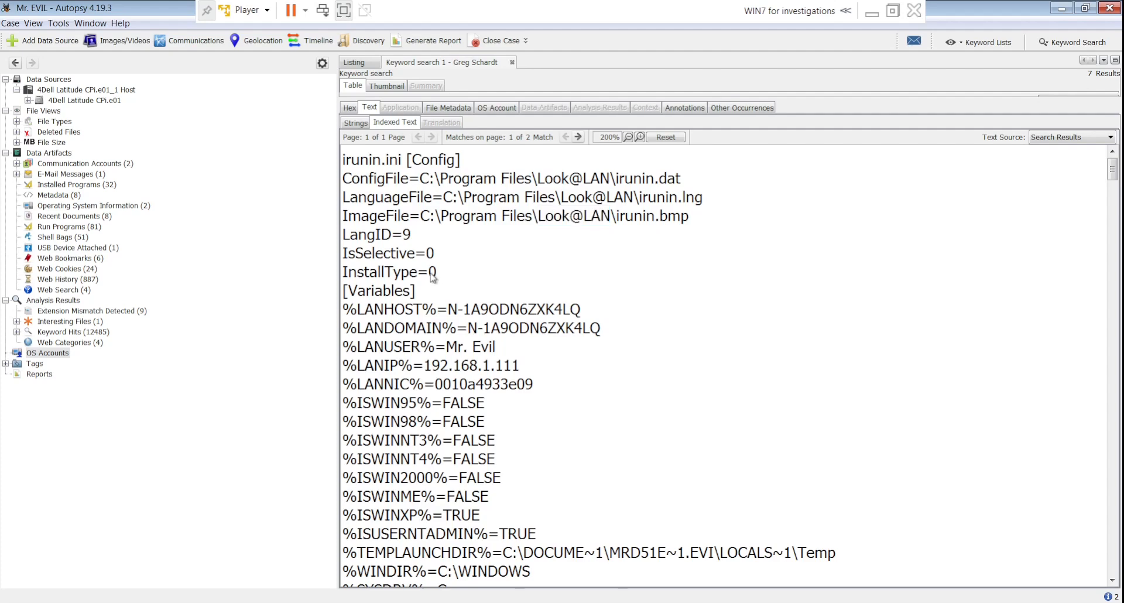
double_click(432, 276)
- Compare the LANHOST and LANDOMAIN entries in irunin.ini with the answers to questions 6 and 7 in CONTEXT.txt in Notepad
drag(447, 313, 584, 310)
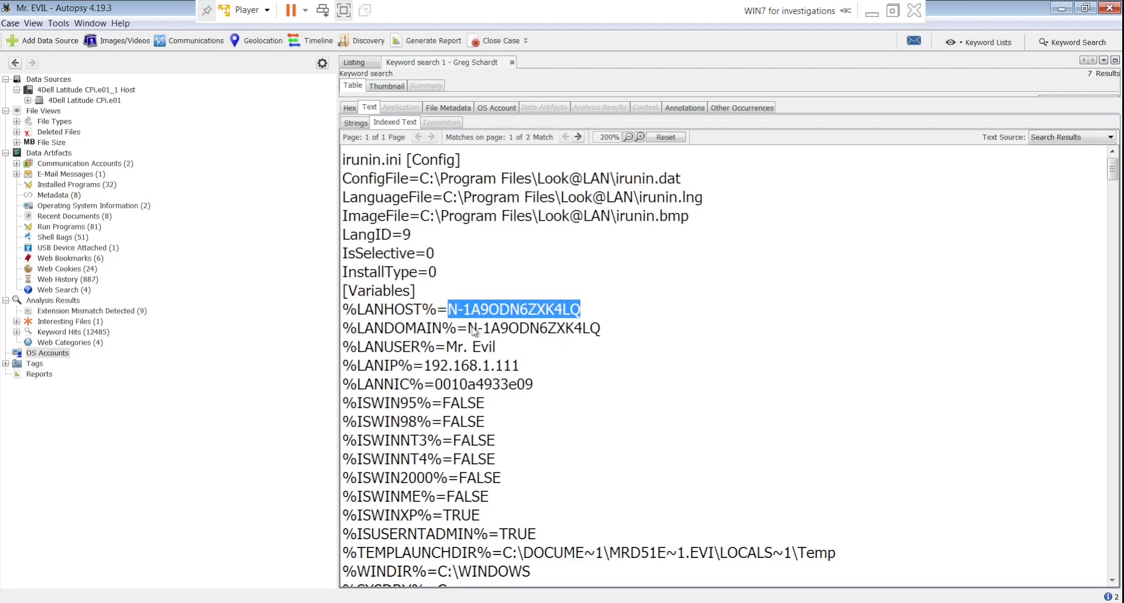
drag(468, 332, 605, 332)
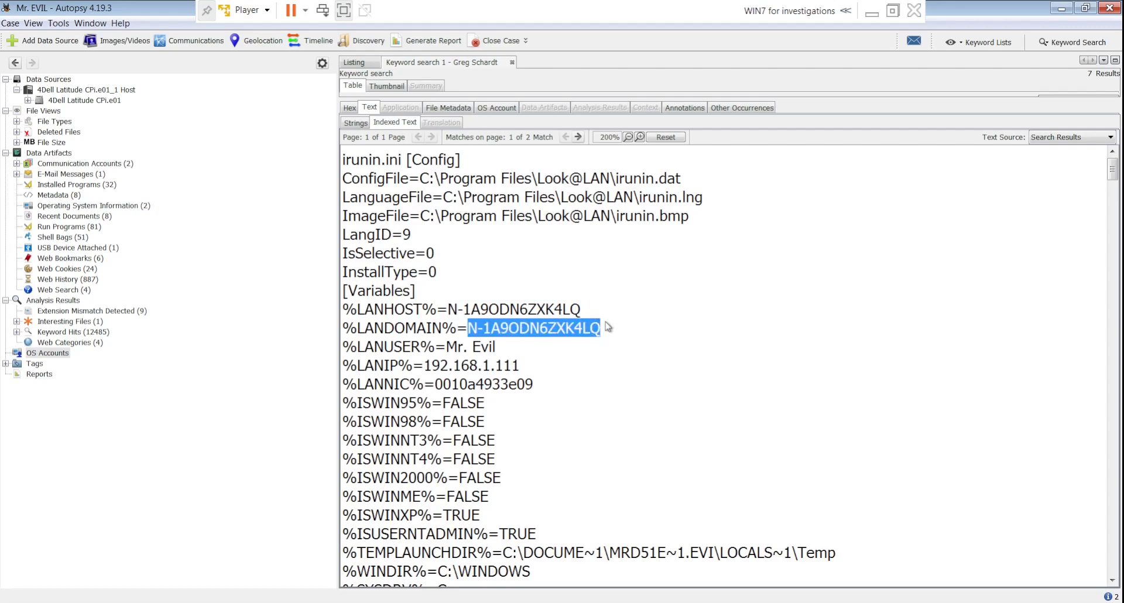
drag(448, 311, 585, 309)
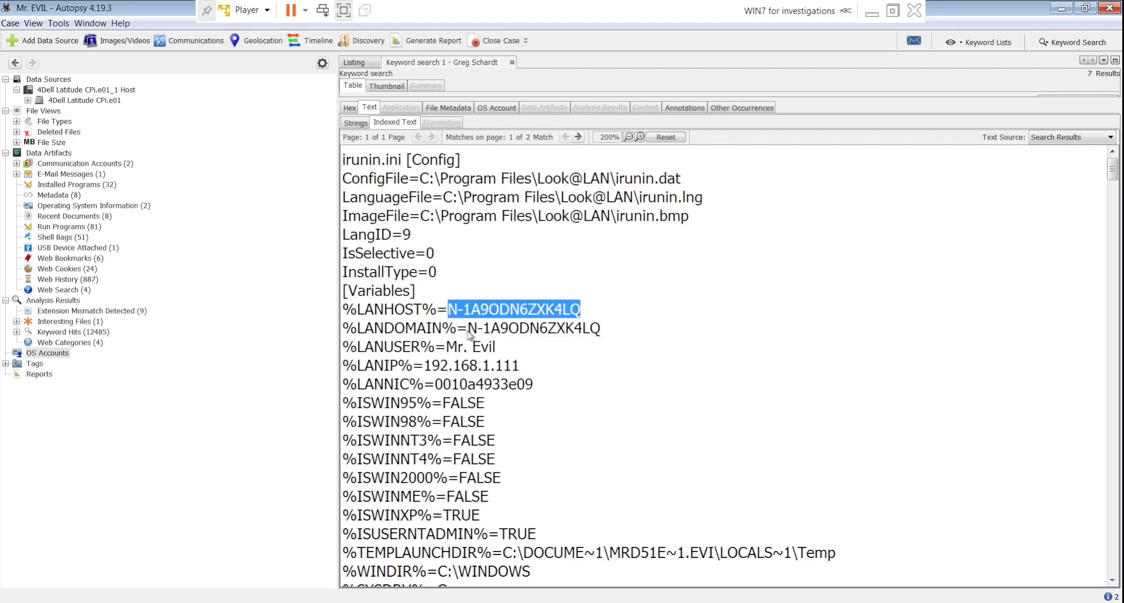
drag(468, 329, 619, 341)
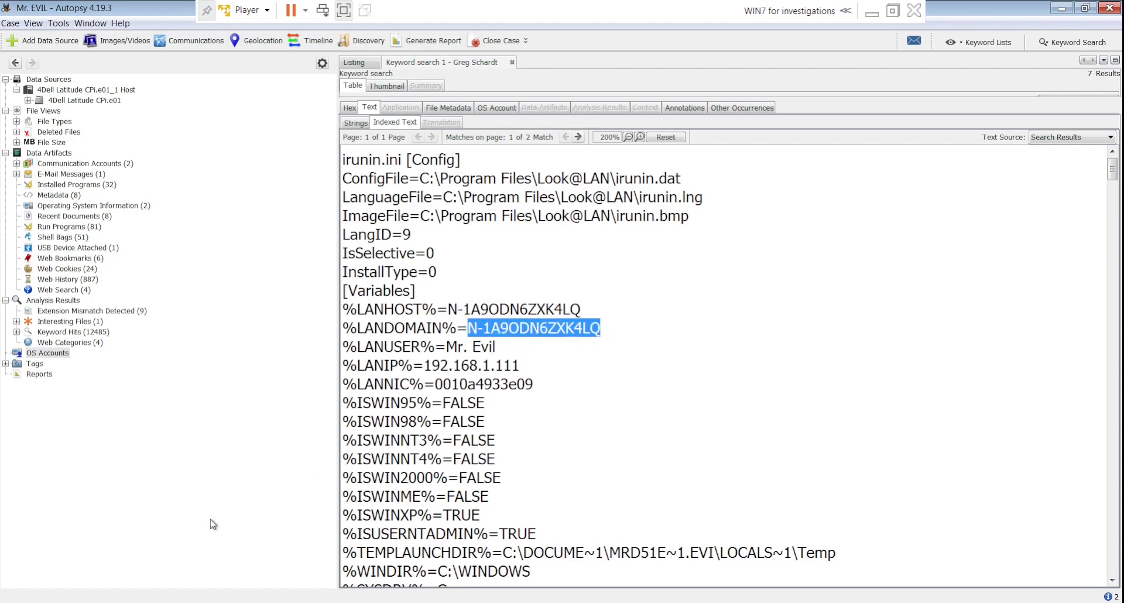
key(alt+Tab)
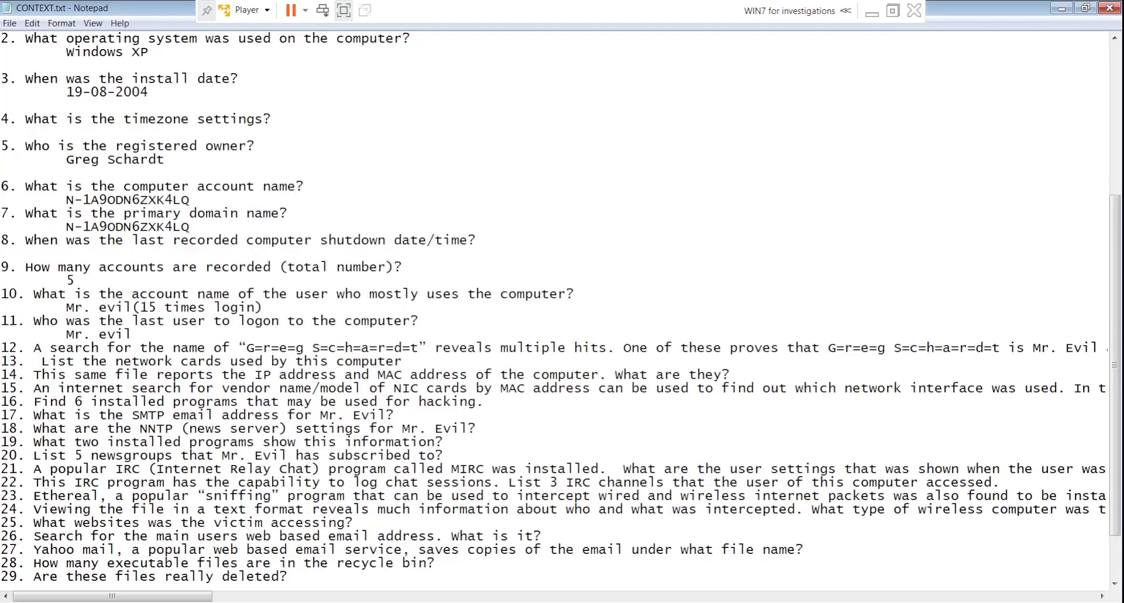
key(alt+Tab)
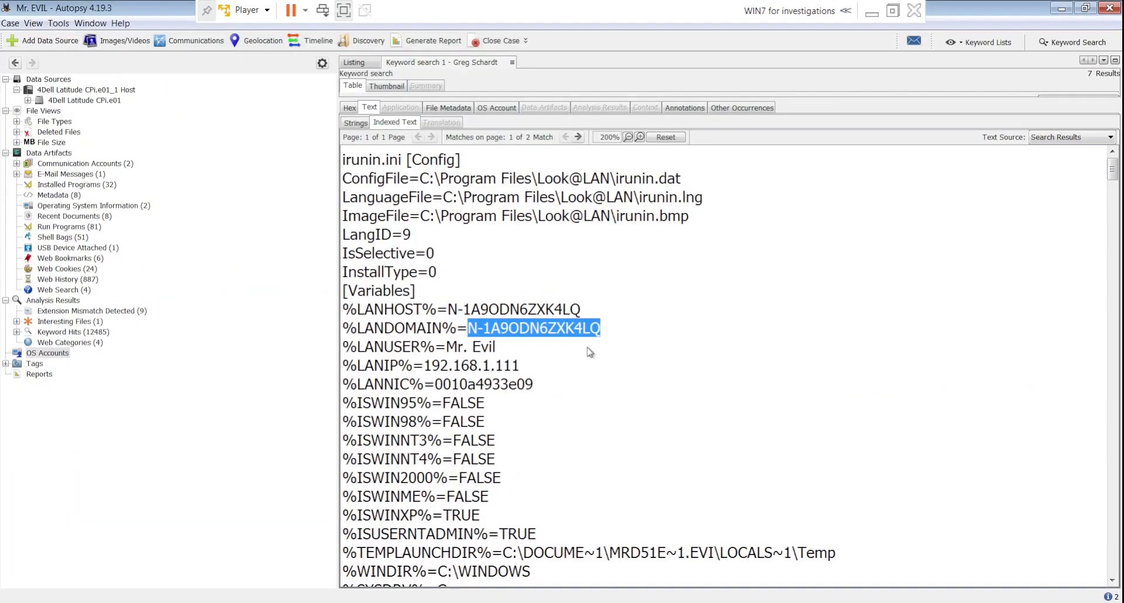
drag(607, 329, 345, 311)
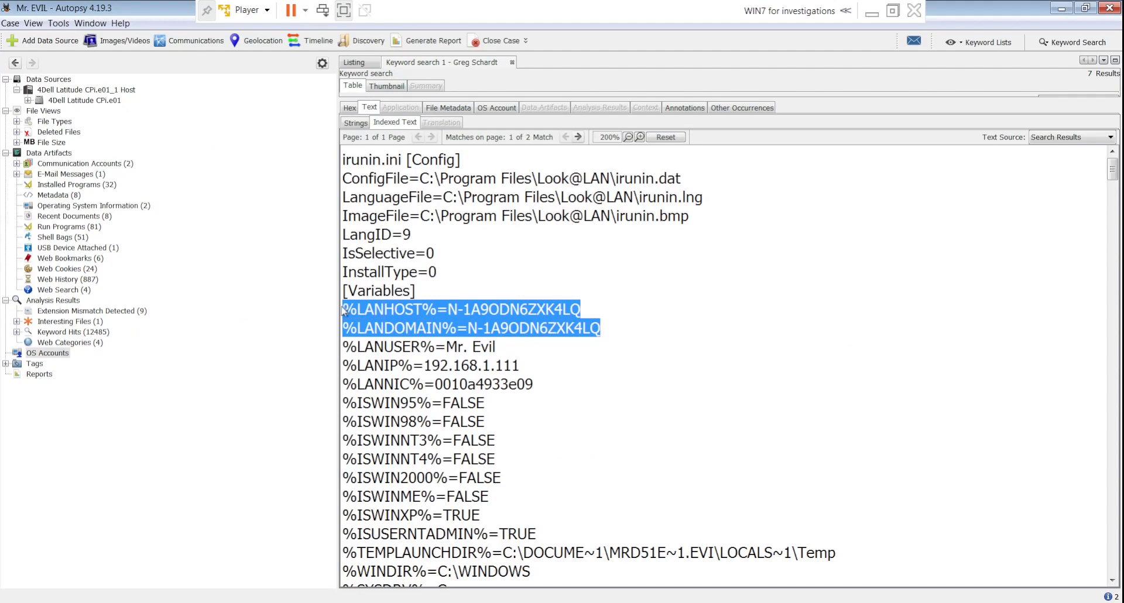
key(alt+Tab)
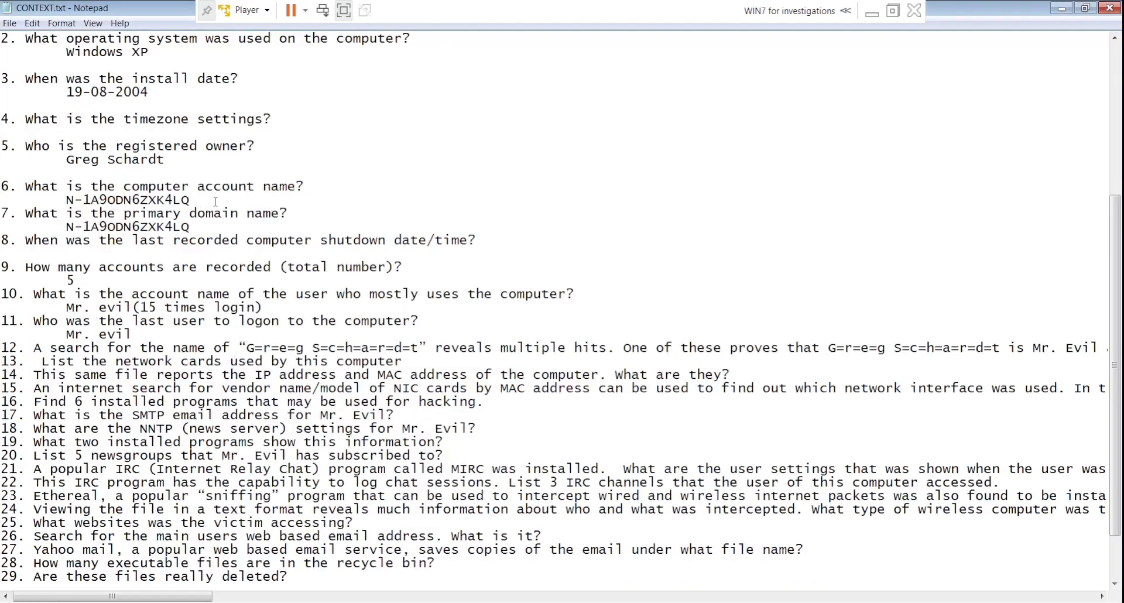
drag(198, 201, 66, 200)
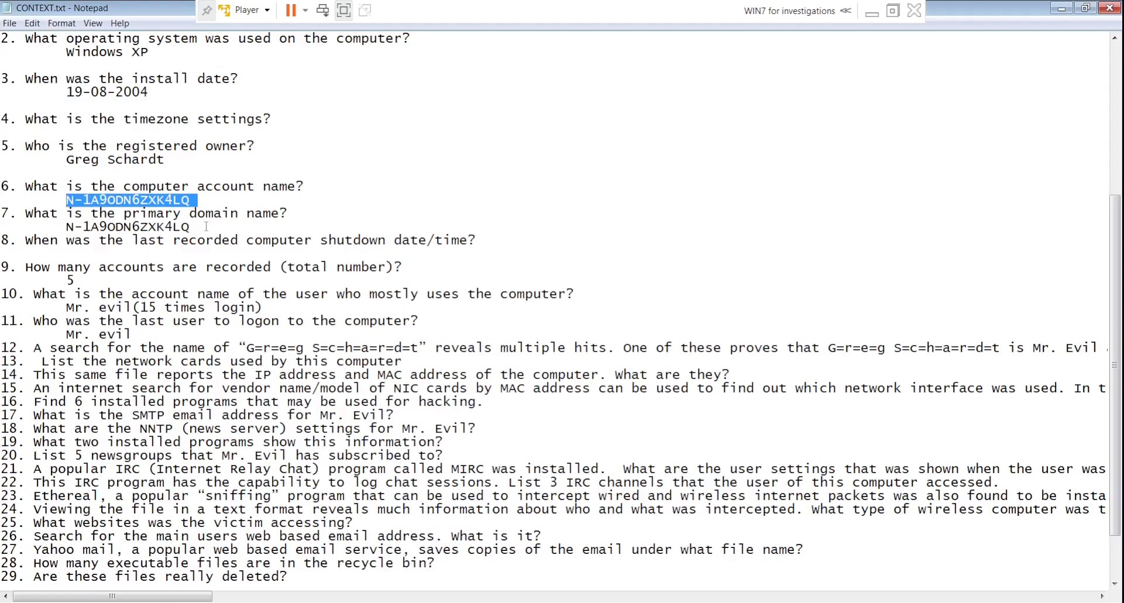
drag(207, 226, 56, 228)
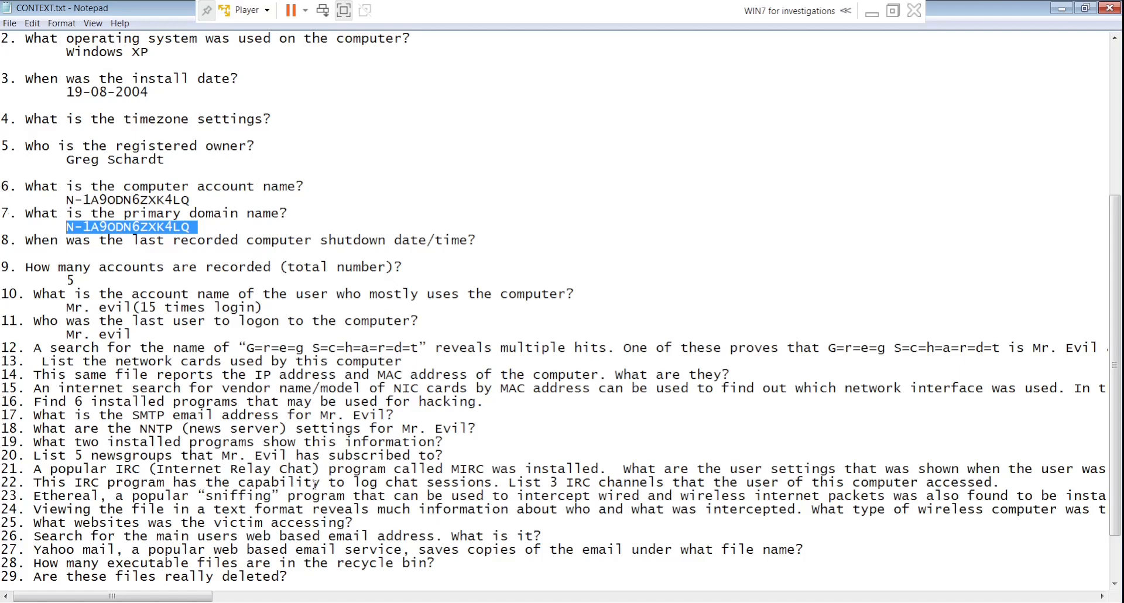
- Switch back to Autopsy and compare the LANUSER entry in irunin.ini with the REGOWNER entry
click(202, 602)
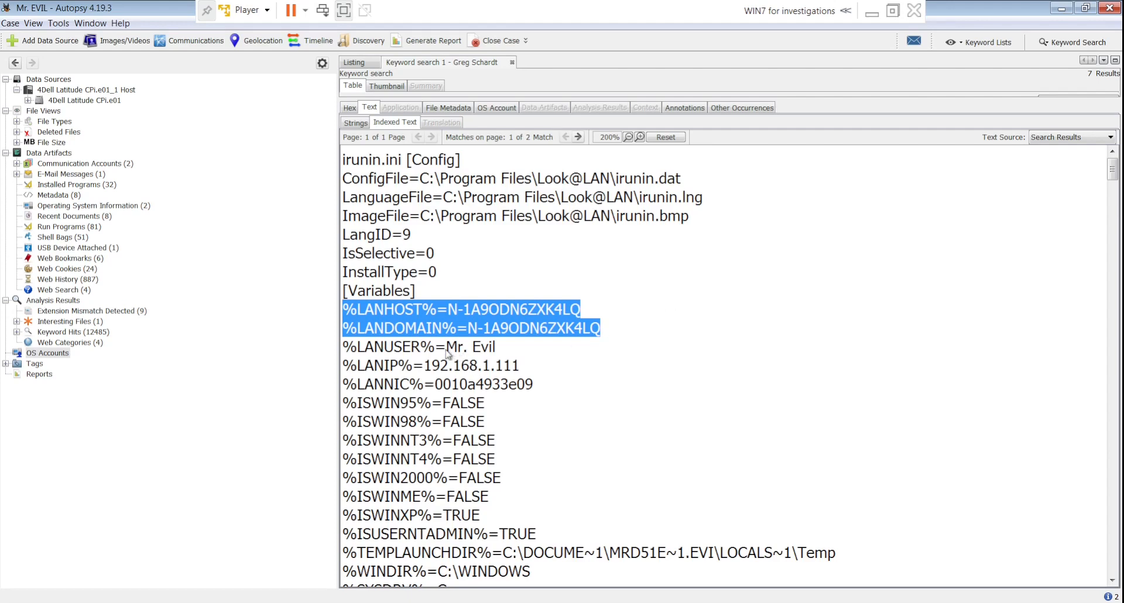
drag(447, 352, 498, 351)
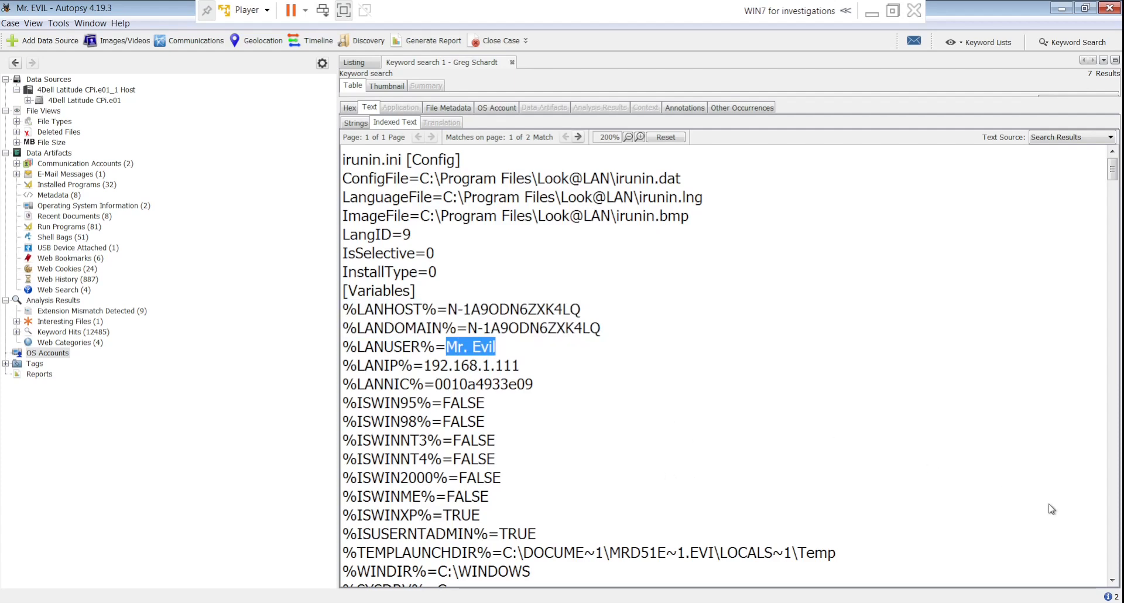
click(1112, 579)
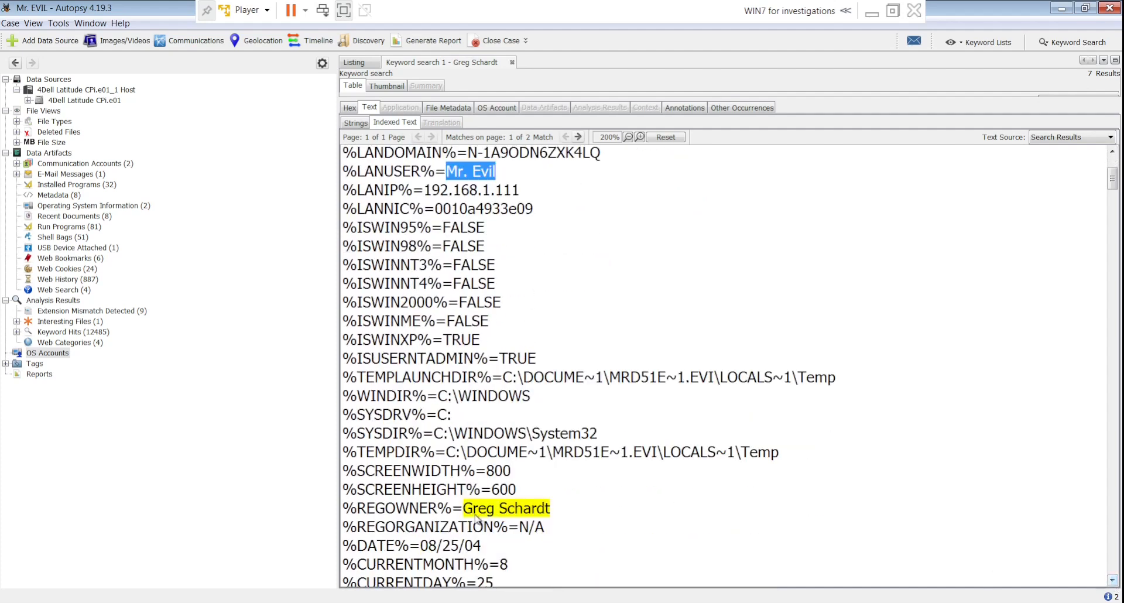
drag(465, 513, 554, 515)
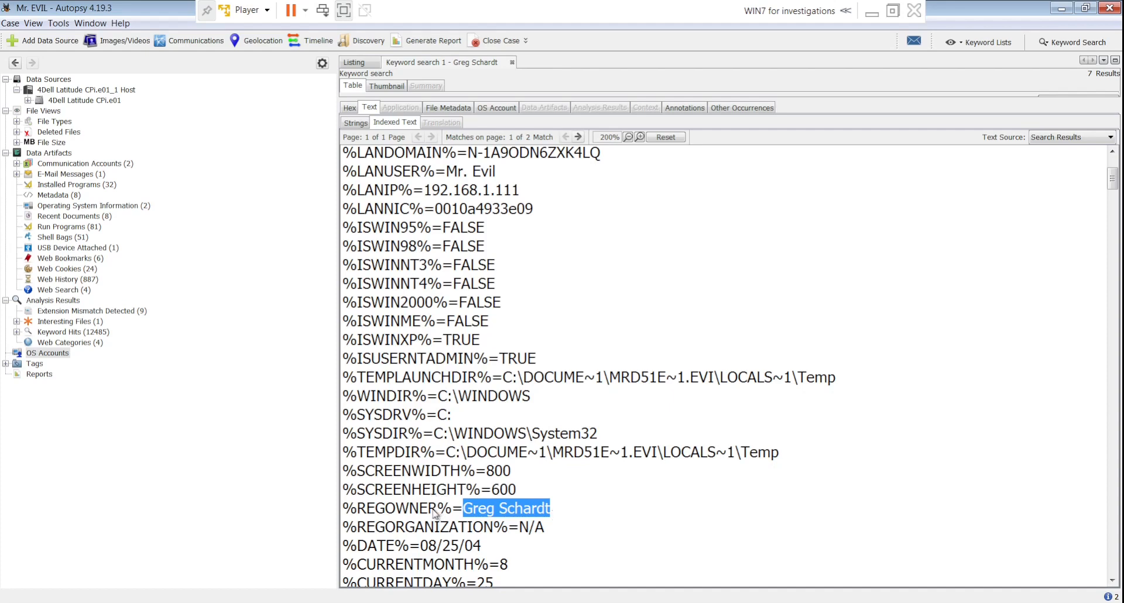
drag(437, 513, 369, 510)
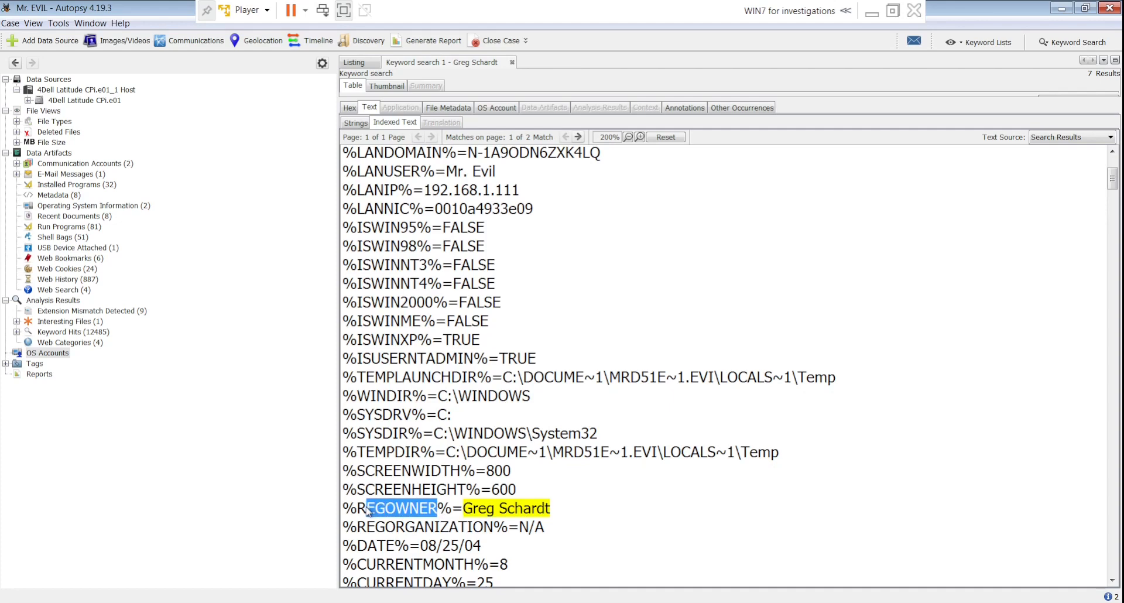
- Look through the rest of irunin.ini and recheck the registered owner's name against the LAN user name
scroll(687, 202, up, 3)
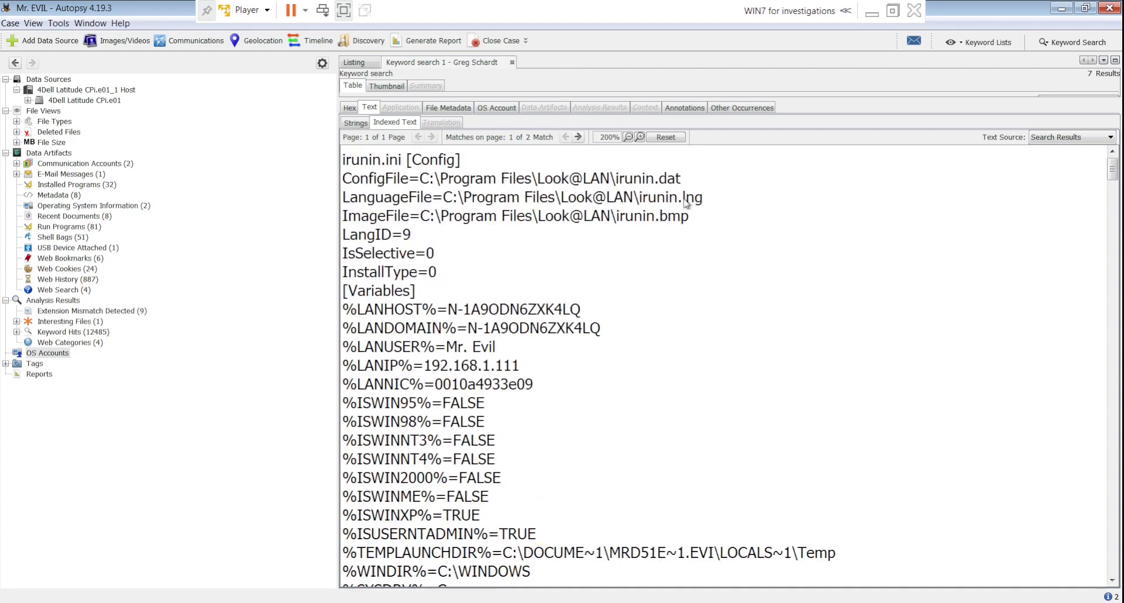
scroll(622, 228, down, 10)
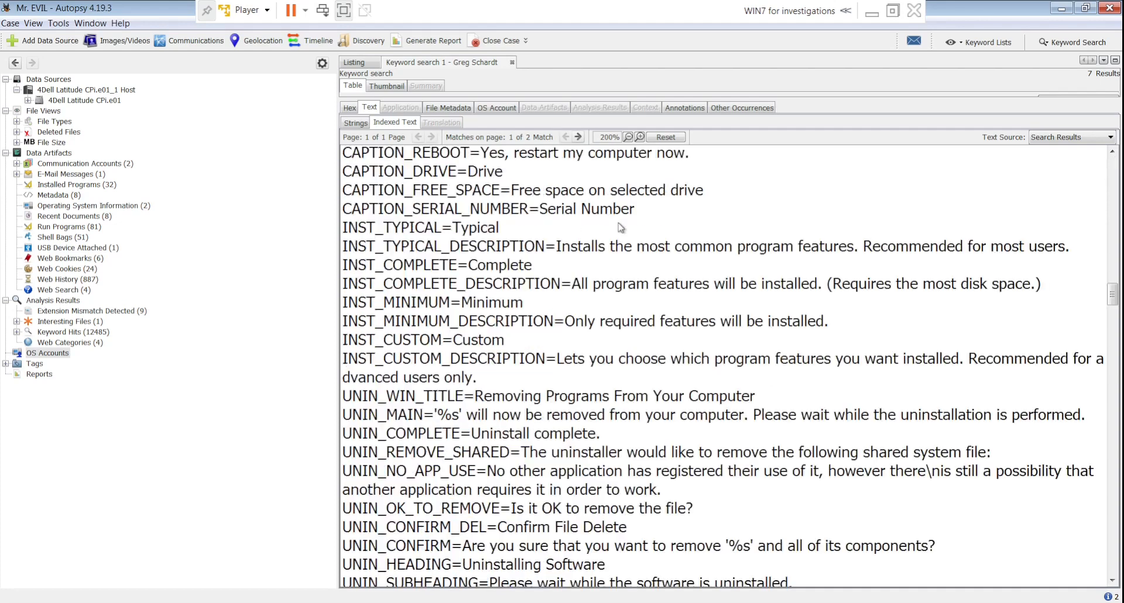
scroll(621, 228, up, 10)
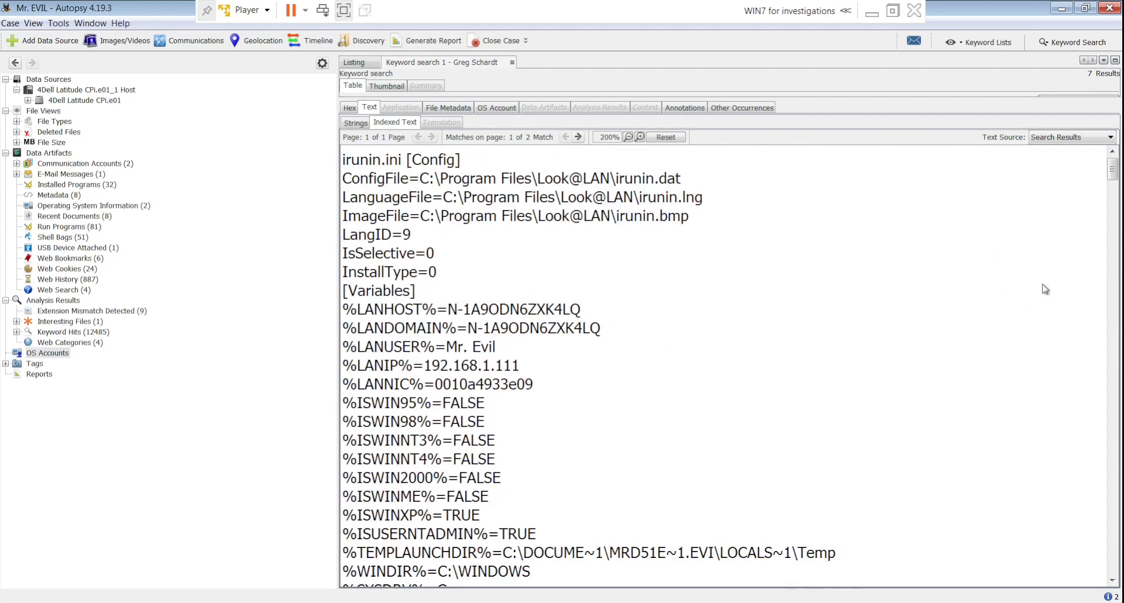
scroll(646, 332, down, 5)
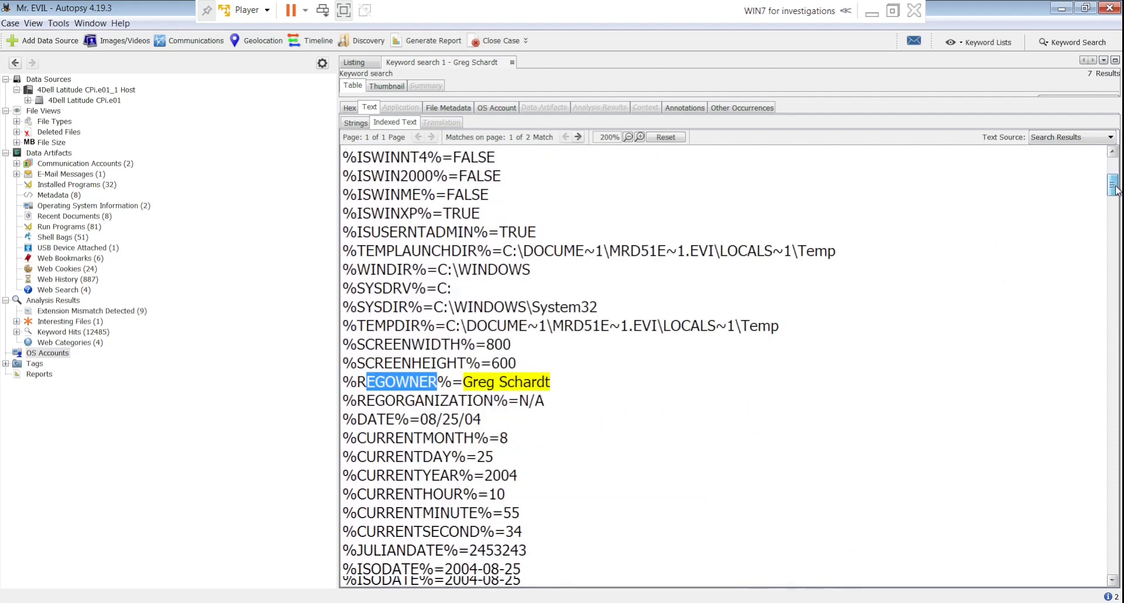
drag(463, 394, 555, 400)
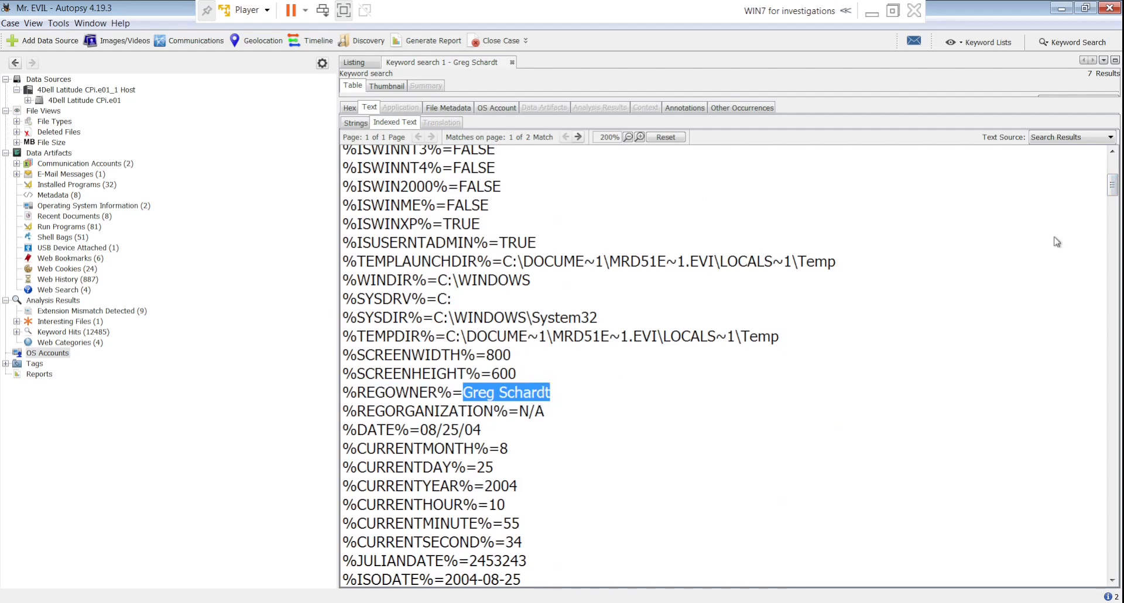
click(1113, 153)
scroll(1112, 155, up, 4)
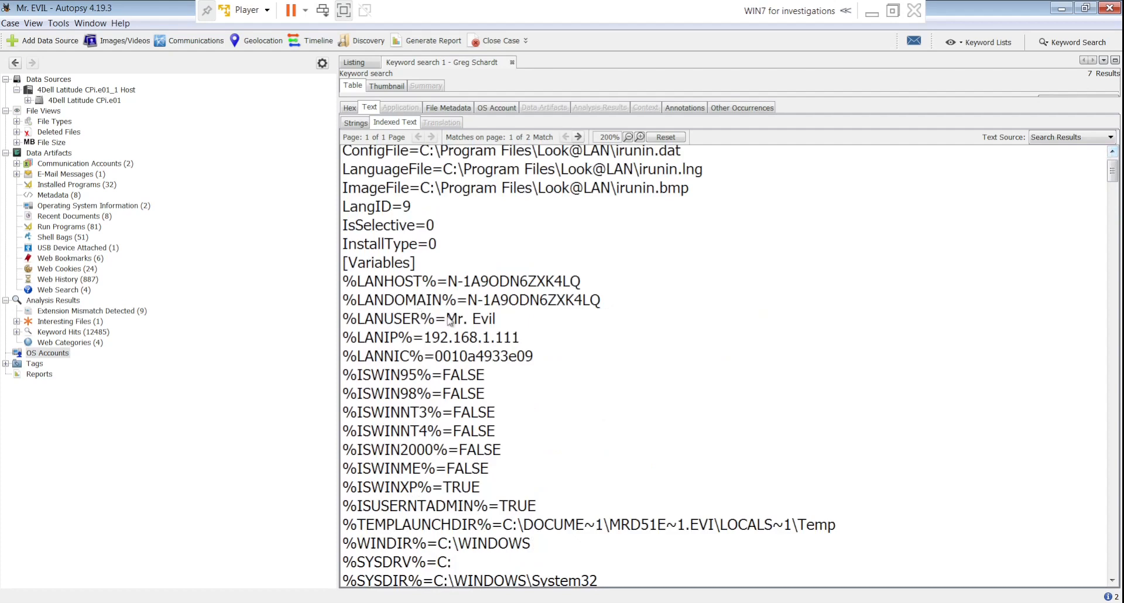
drag(446, 319, 500, 323)
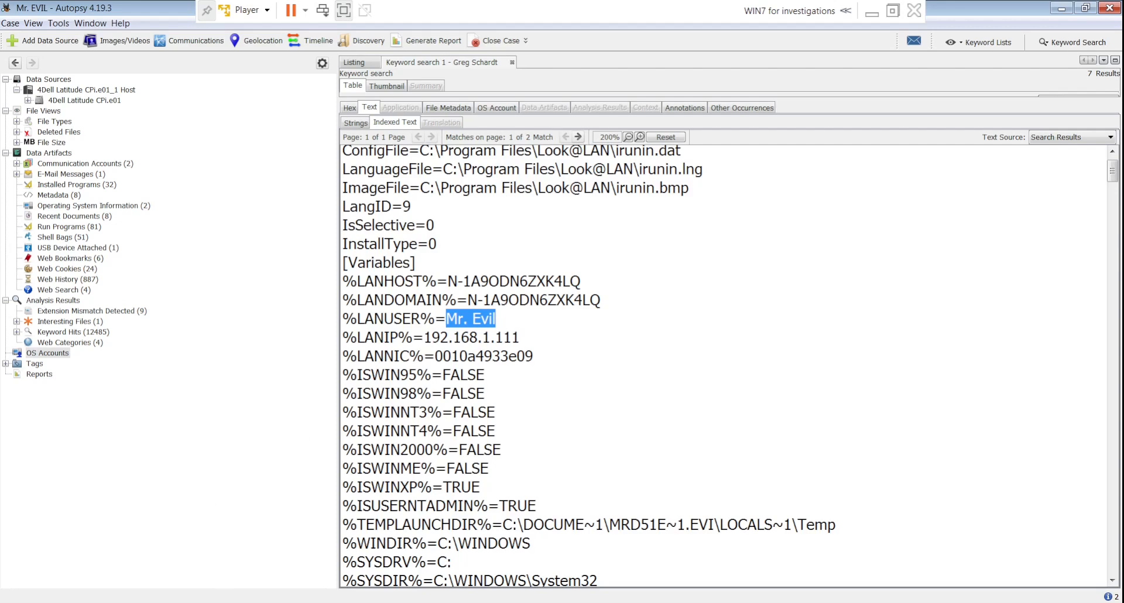
- In Notepad, answer question 12 in CONTEXT.txt with "irunin.ini(configuration file) relates to Look@LAN"
mouse_move(265, 601)
click(266, 602)
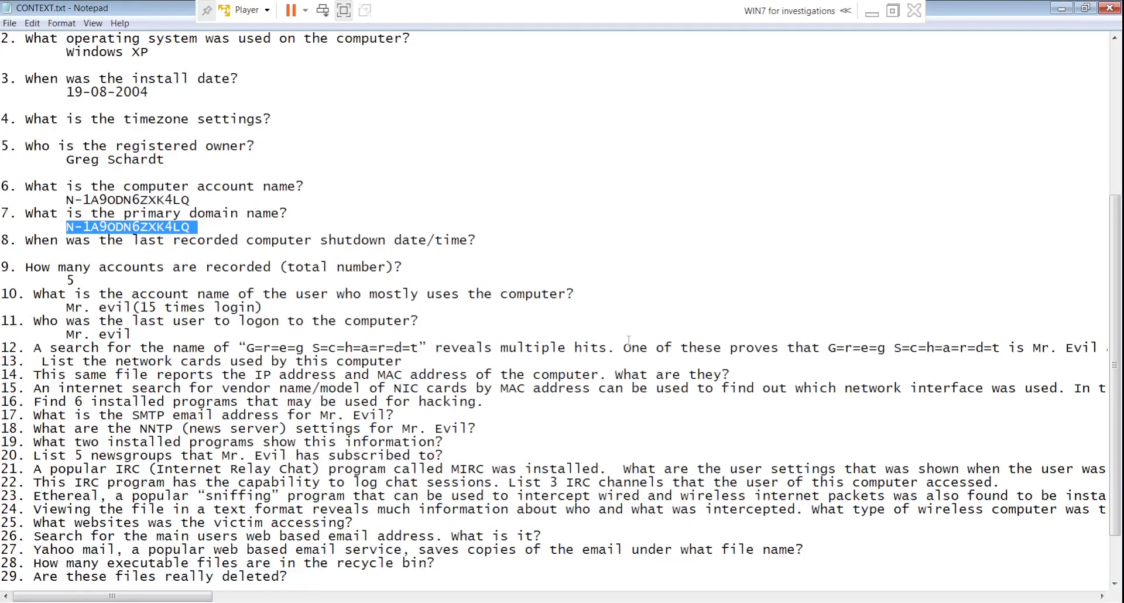
click(3, 360)
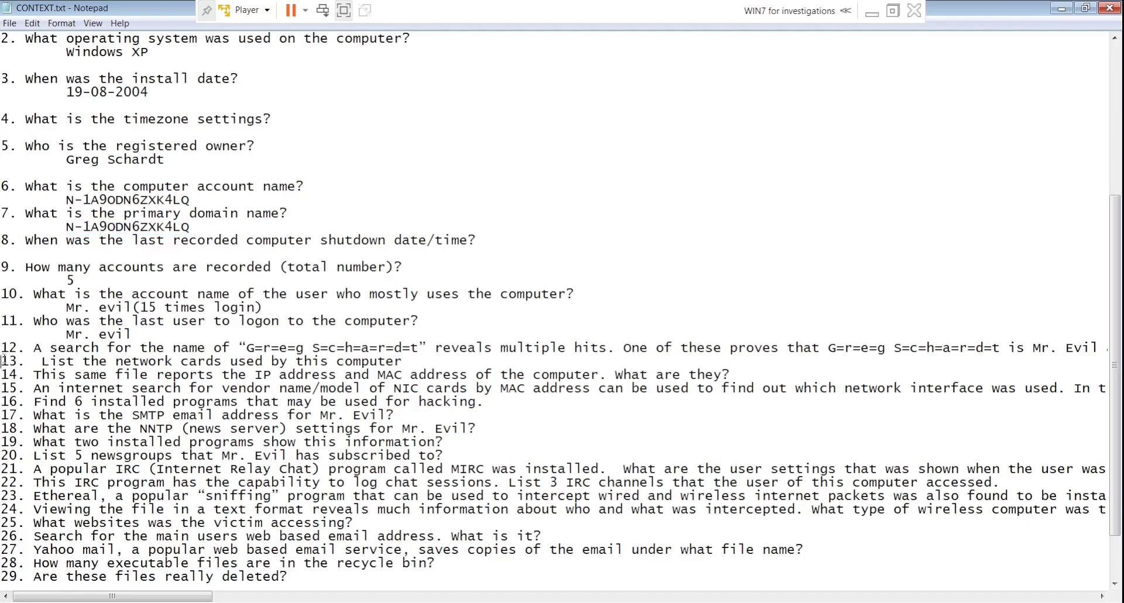
key(Return)
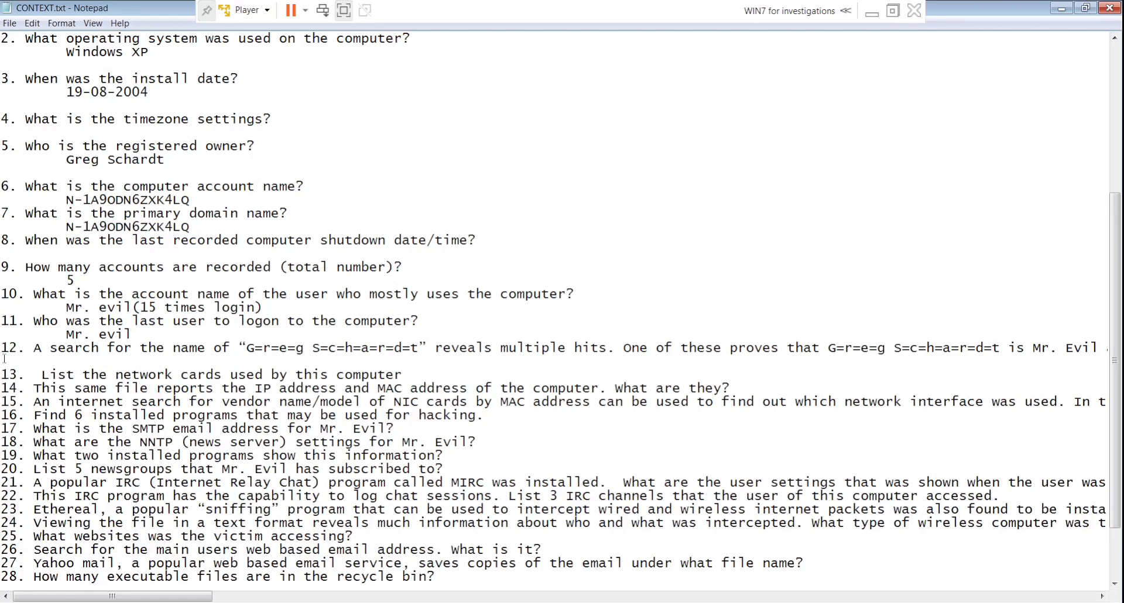
text(irunin)
text(.ini)
text(())
text(configu)
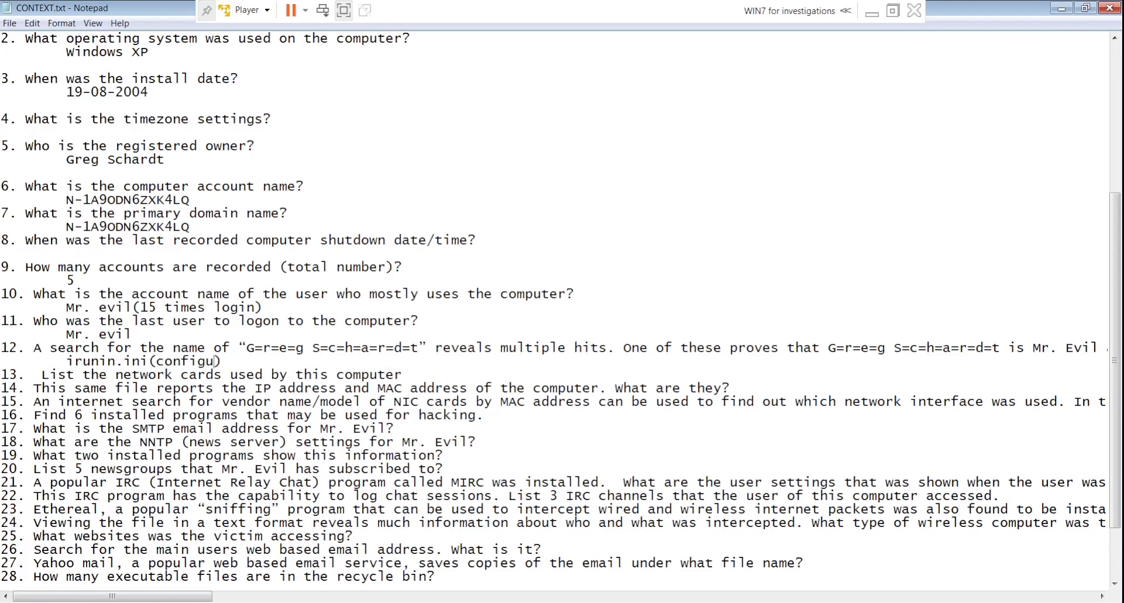
text(ration file)
text(relates to)
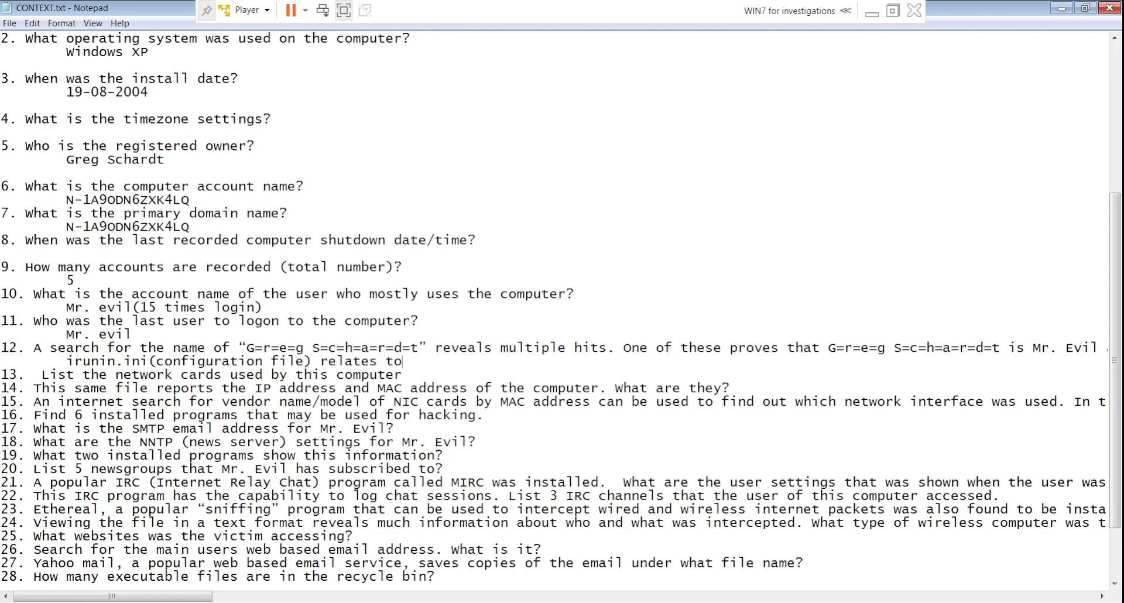
text( Look@LAN)
- Read questions 13 and 14 in CONTEXT.txt and add an empty answer line under question 14
drag(42, 376, 481, 372)
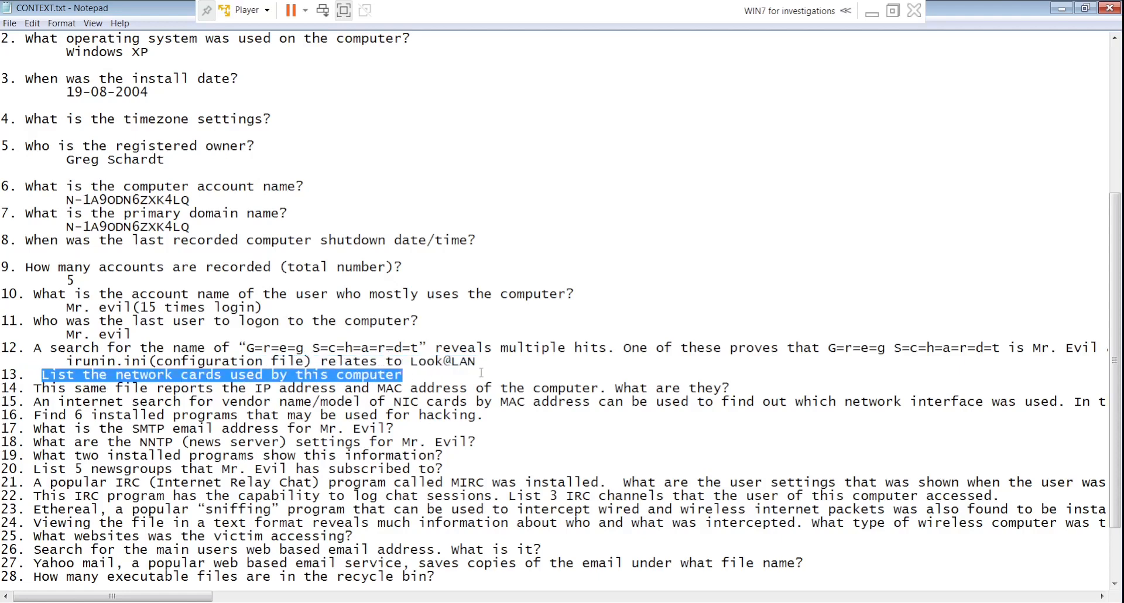
click(481, 373)
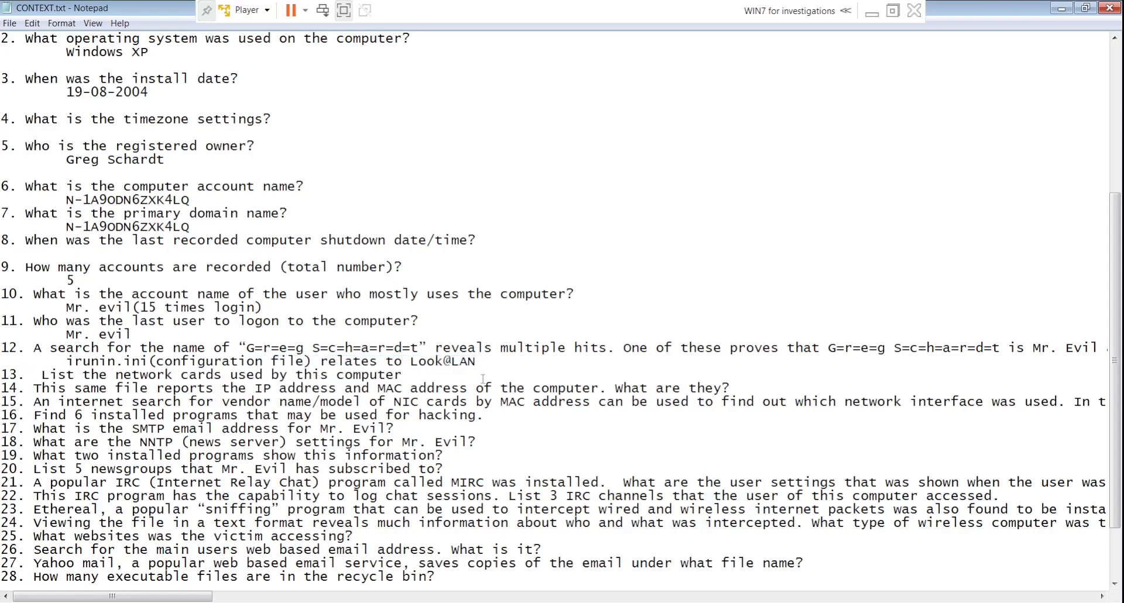
click(755, 386)
key(Return)
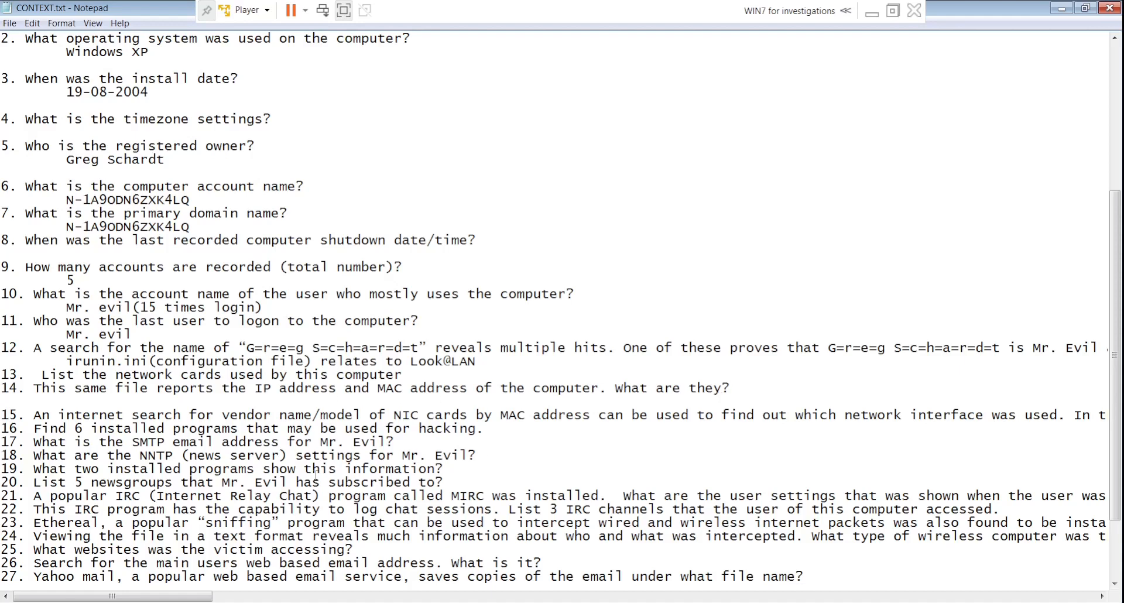
mouse_move(265, 602)
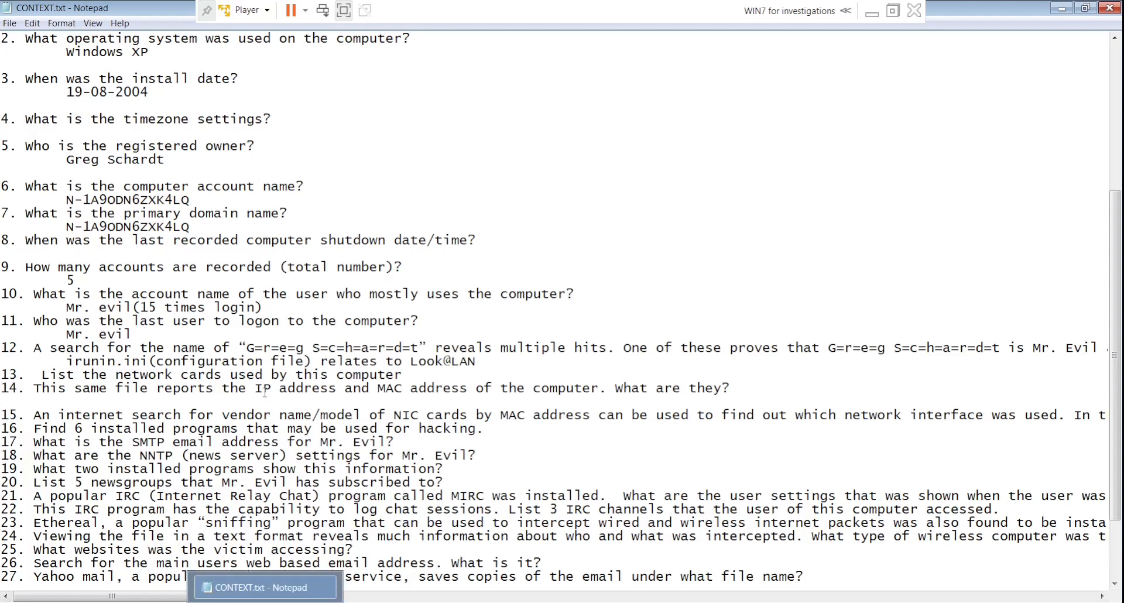
drag(255, 388, 600, 389)
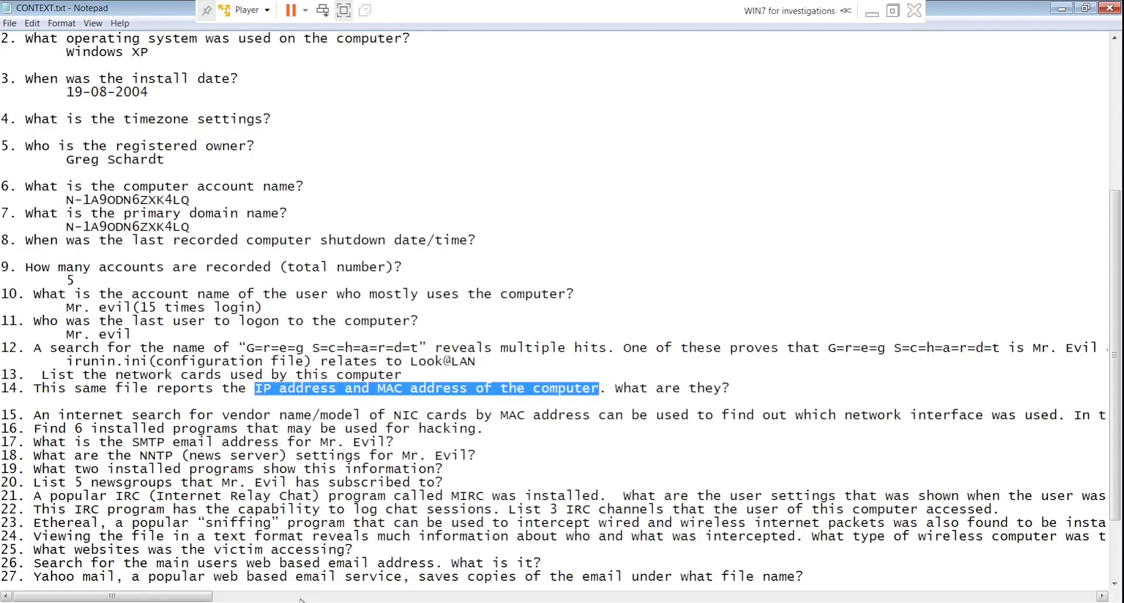
- Switch to Autopsy and copy the LANIP and LANNIC lines from the indexed text of irunin.ini
click(265, 602)
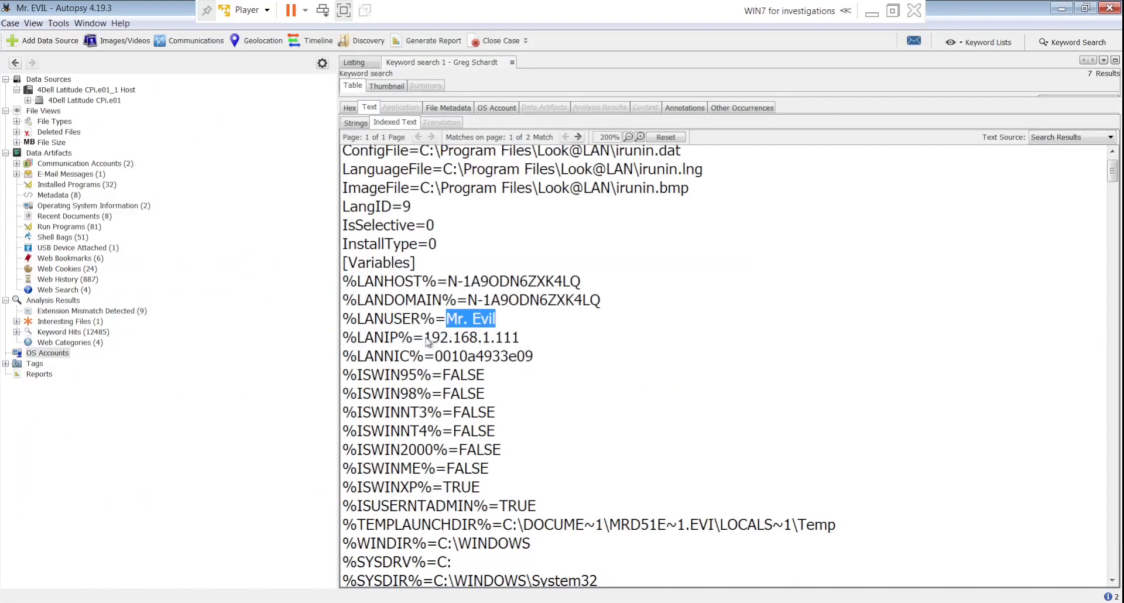
drag(425, 339, 527, 344)
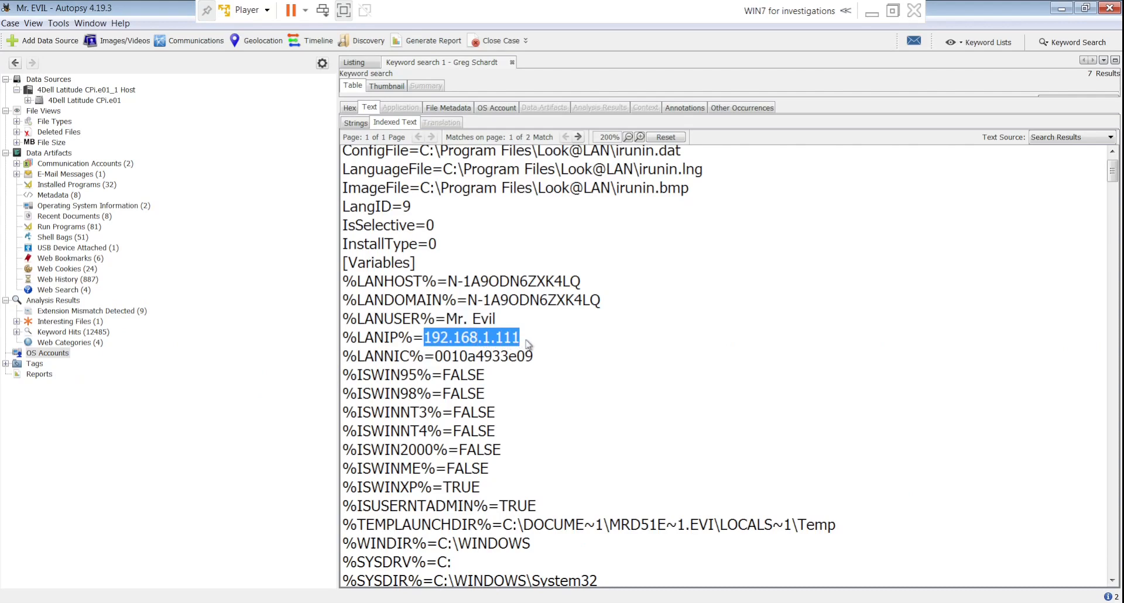
click(438, 355)
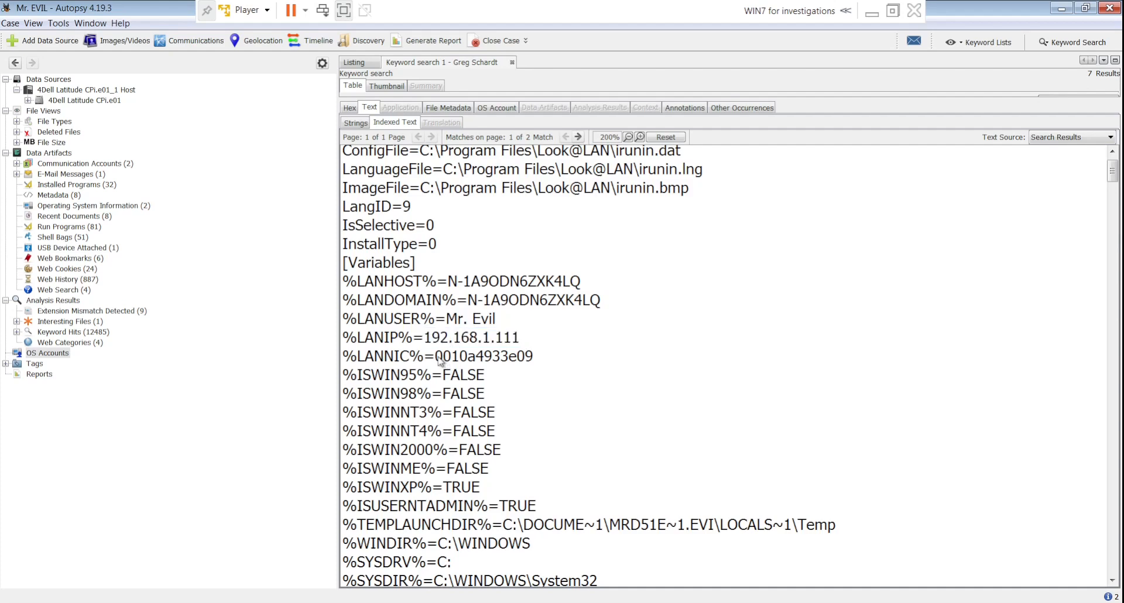
drag(438, 356, 346, 346)
key(ctrl+c)
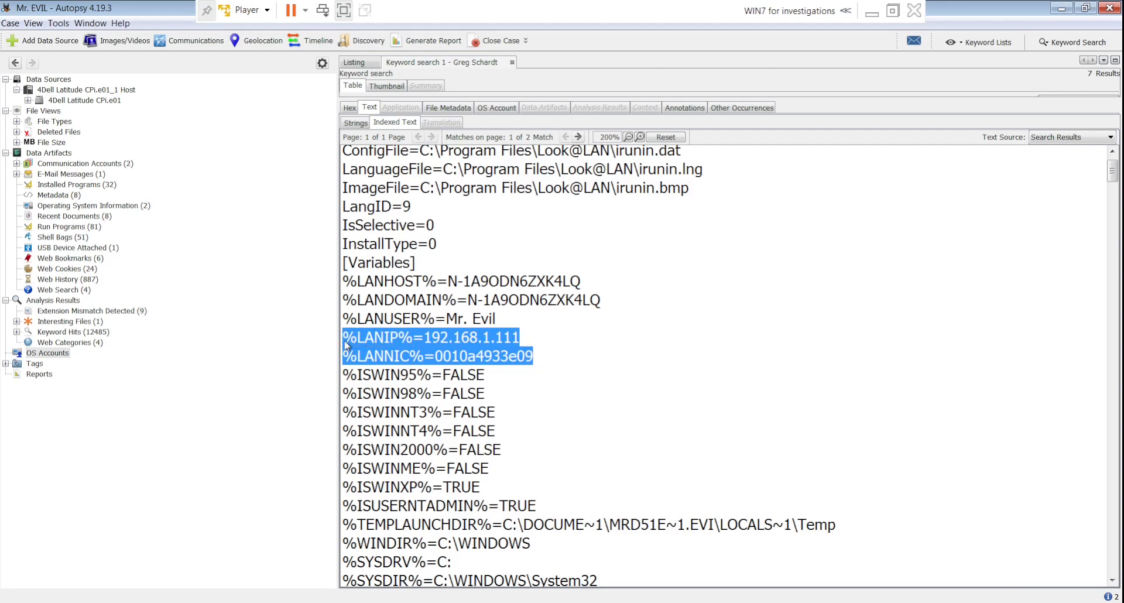
- Switch to Notepad, paste the copied LANIP and LANNIC lines as the answer to question 14, and indent the second line
key(alt)
key(alt+Tab)
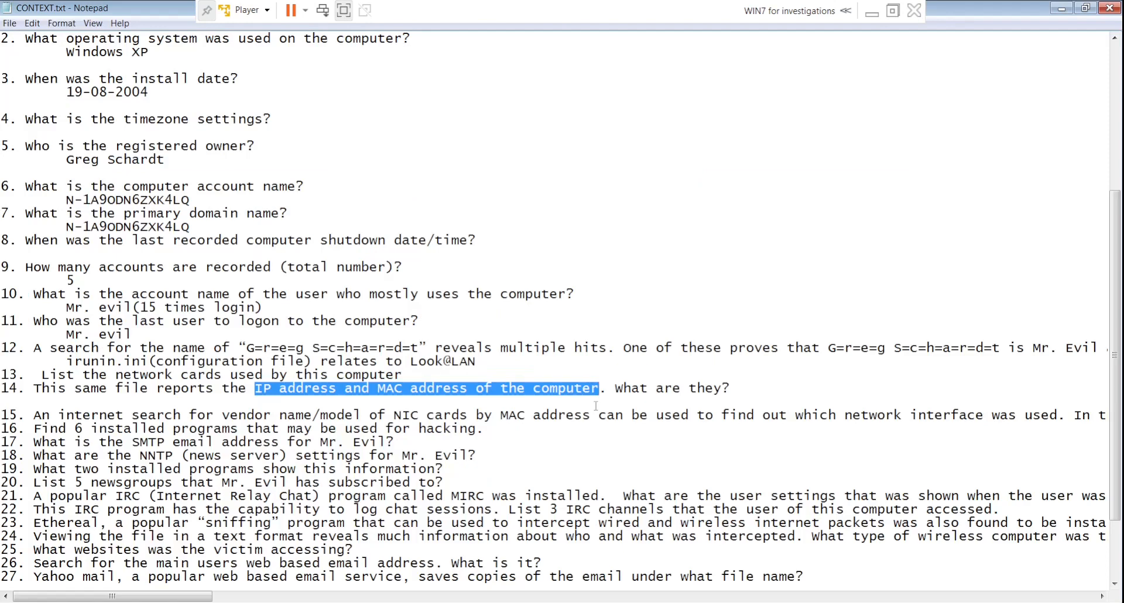
click(645, 401)
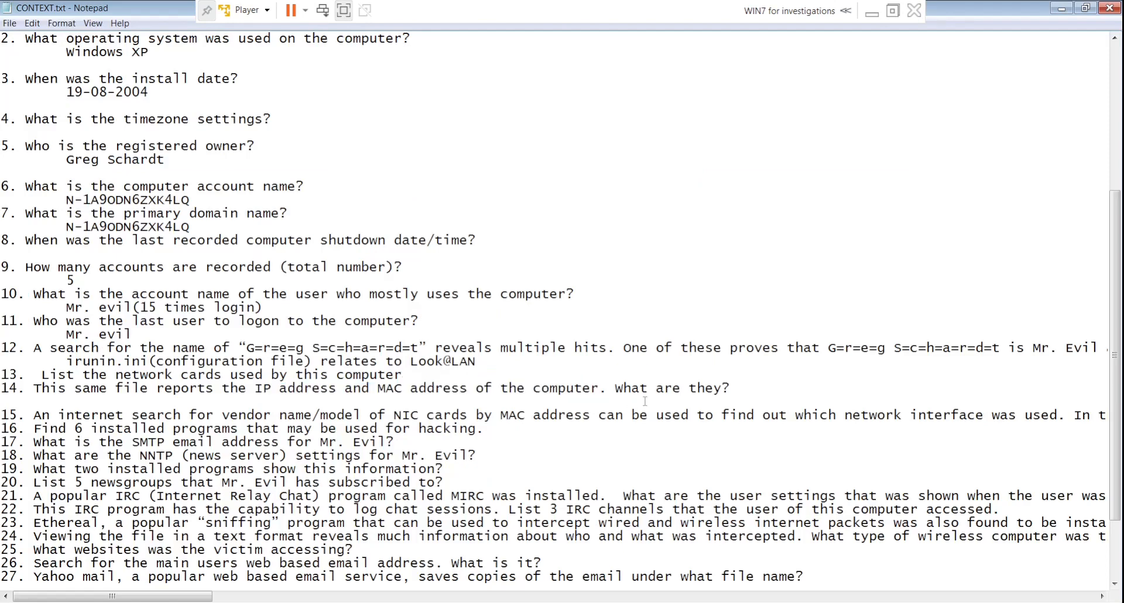
key(ctrl+v)
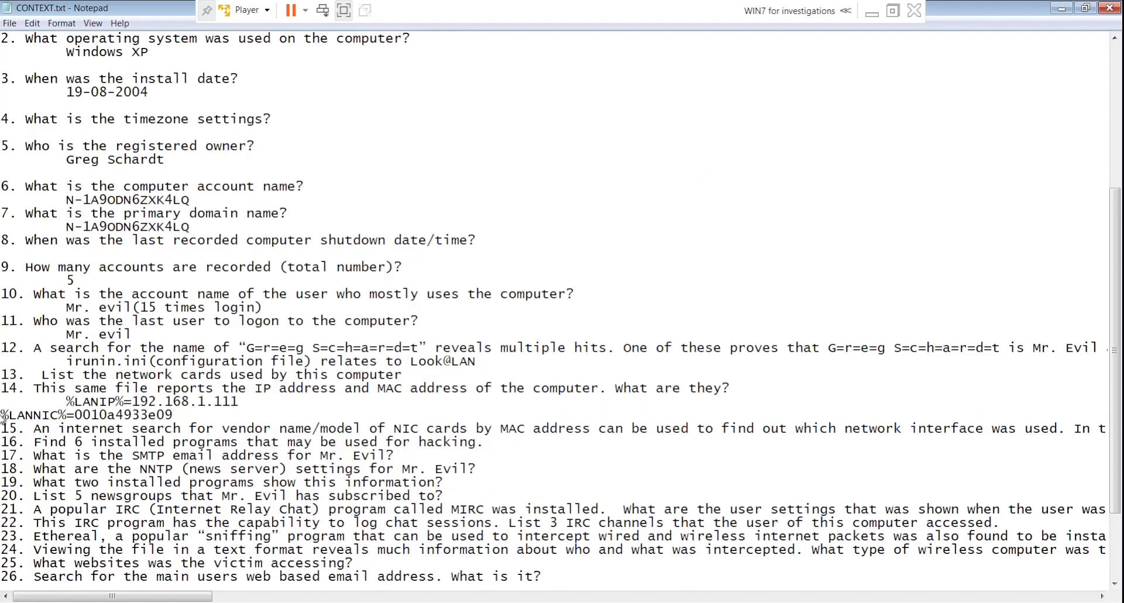
click(2, 414)
key(Tab)
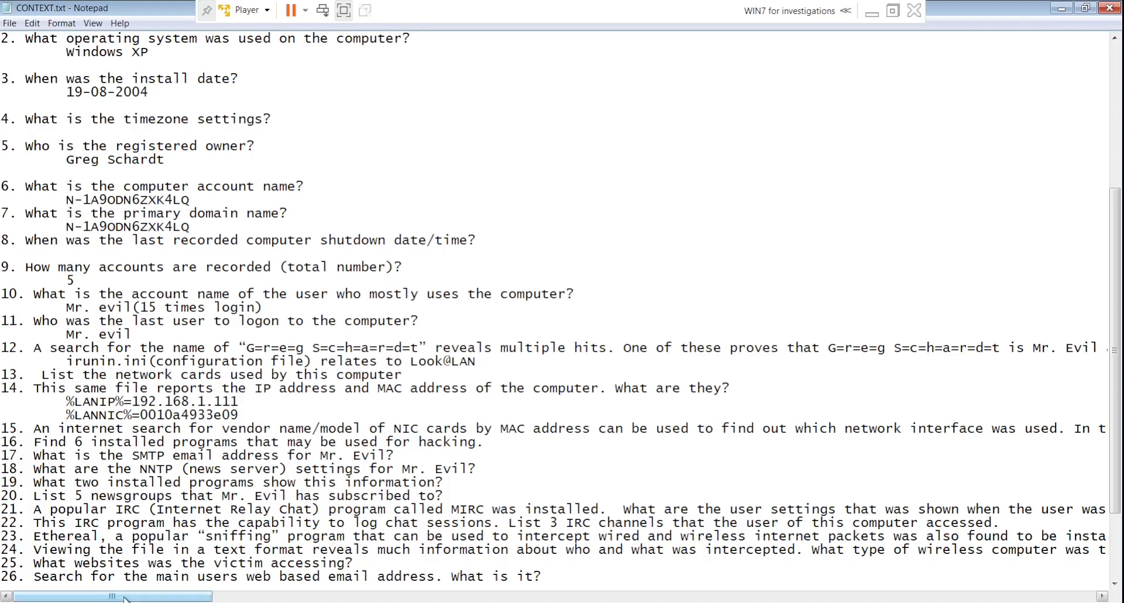
- Read question 15 through to its end and examine the vendor prefix of the LANNIC value in answer 14
drag(129, 597, 218, 598)
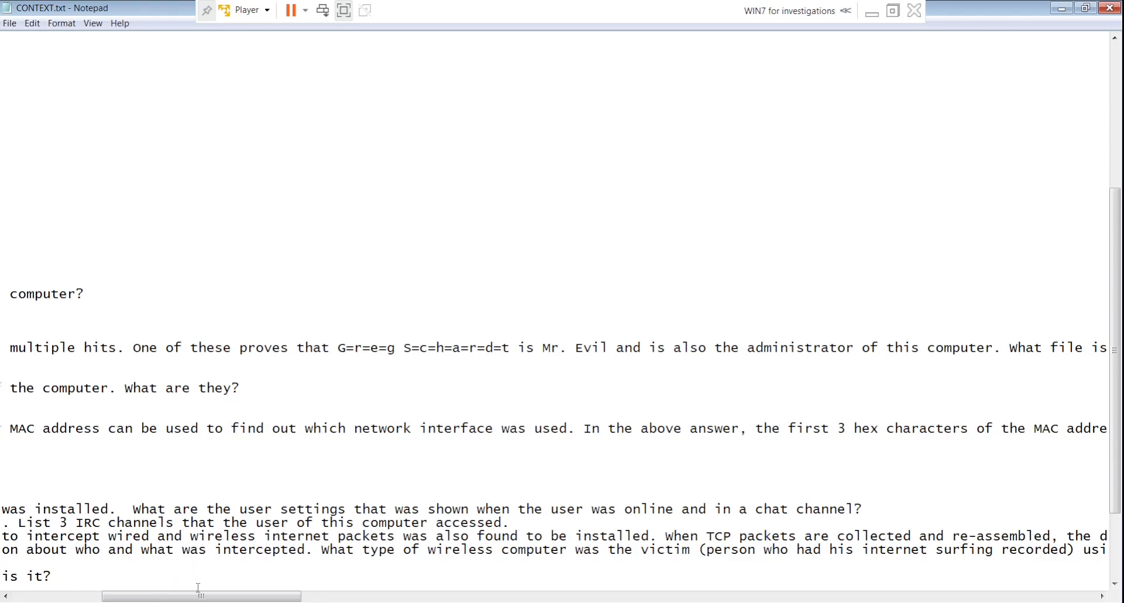
drag(213, 598, 282, 599)
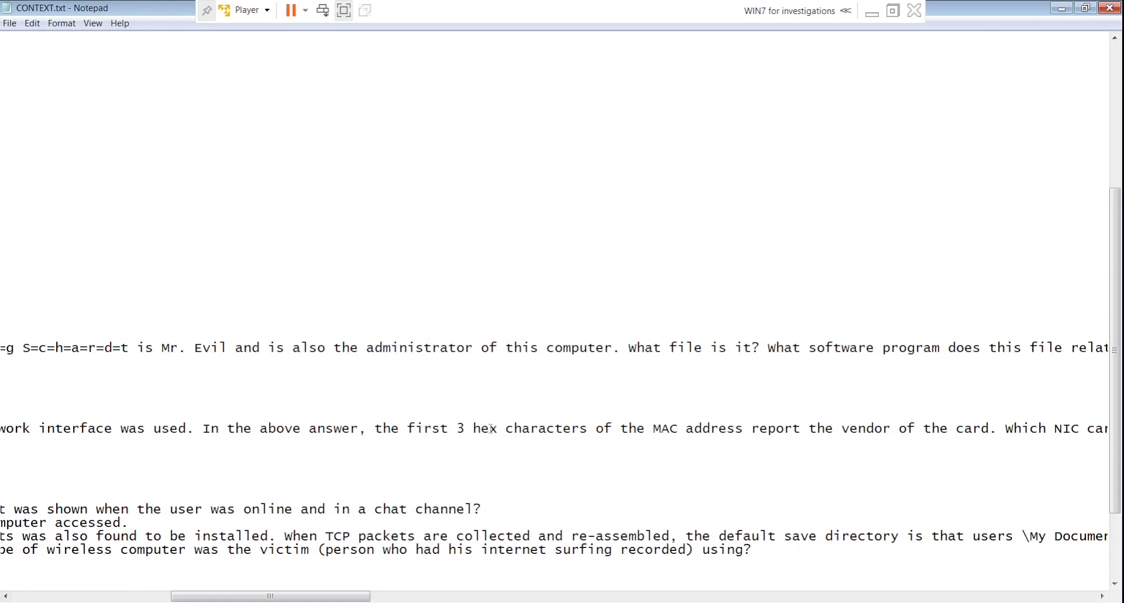
drag(318, 599, 438, 600)
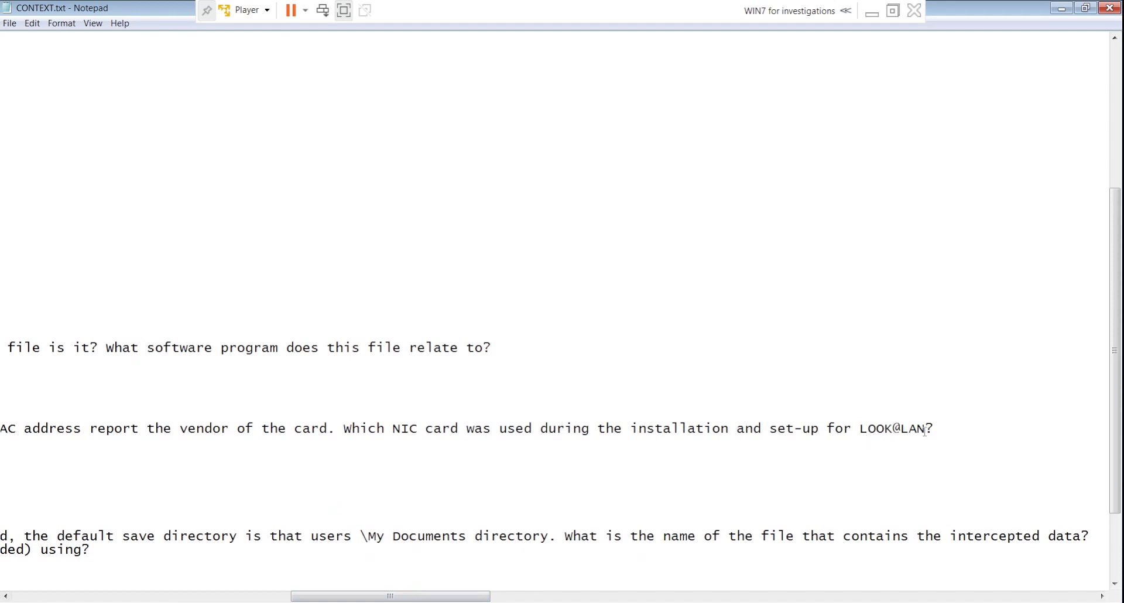
drag(925, 429, 1072, 437)
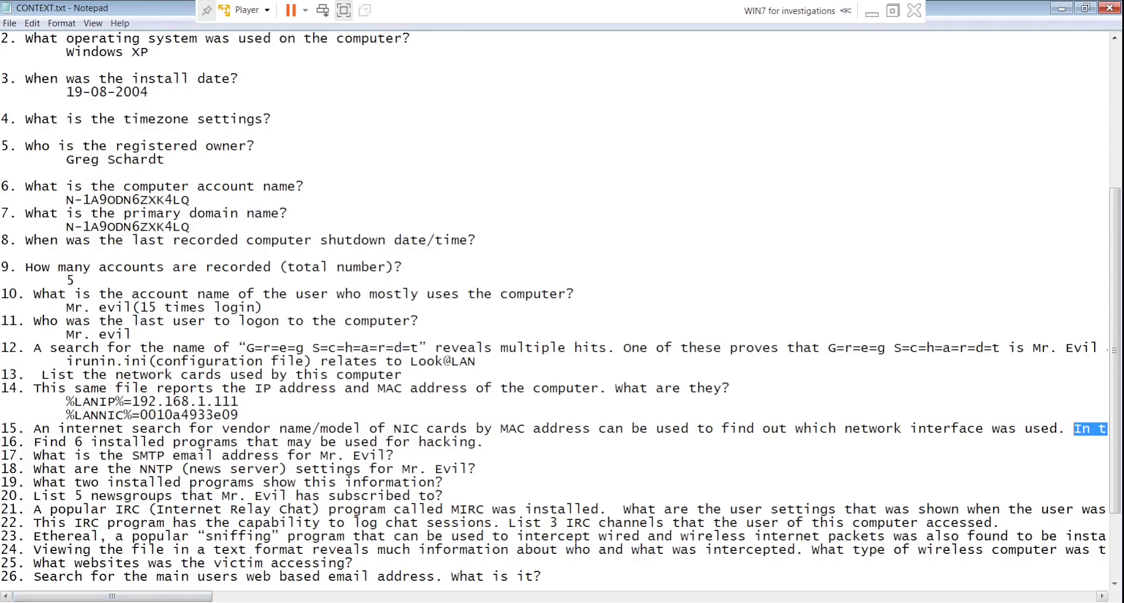
click(146, 602)
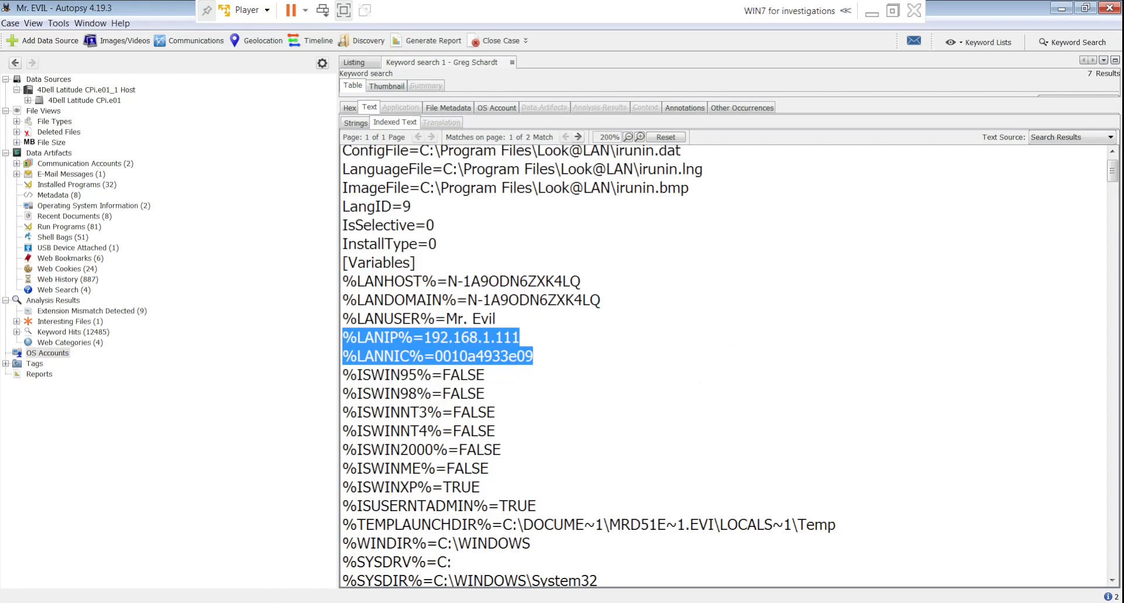
key(alt+Tab)
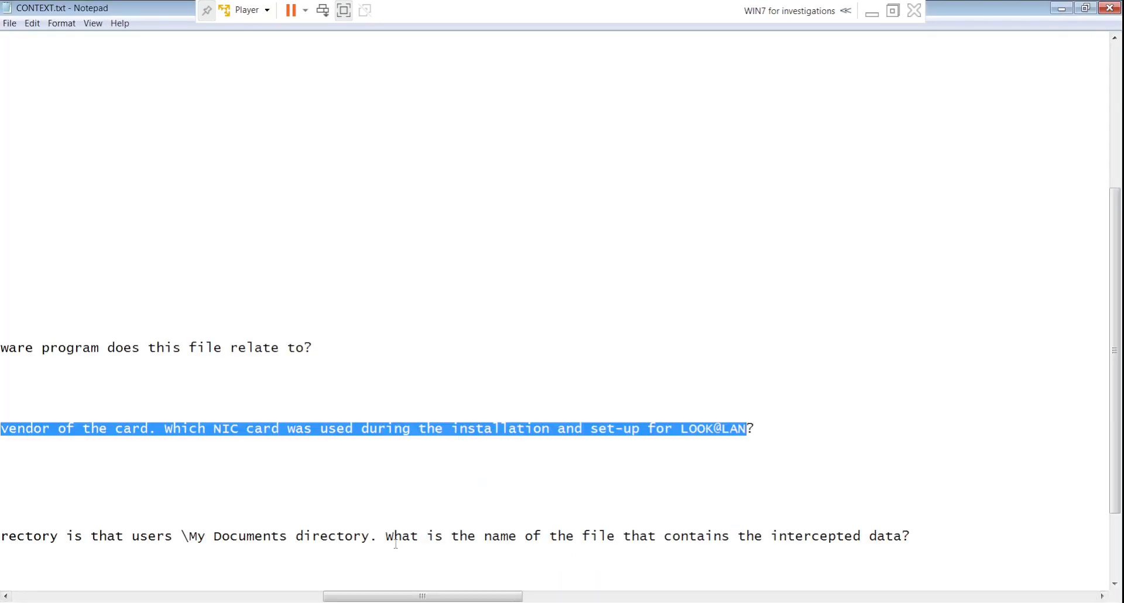
drag(424, 596, 111, 578)
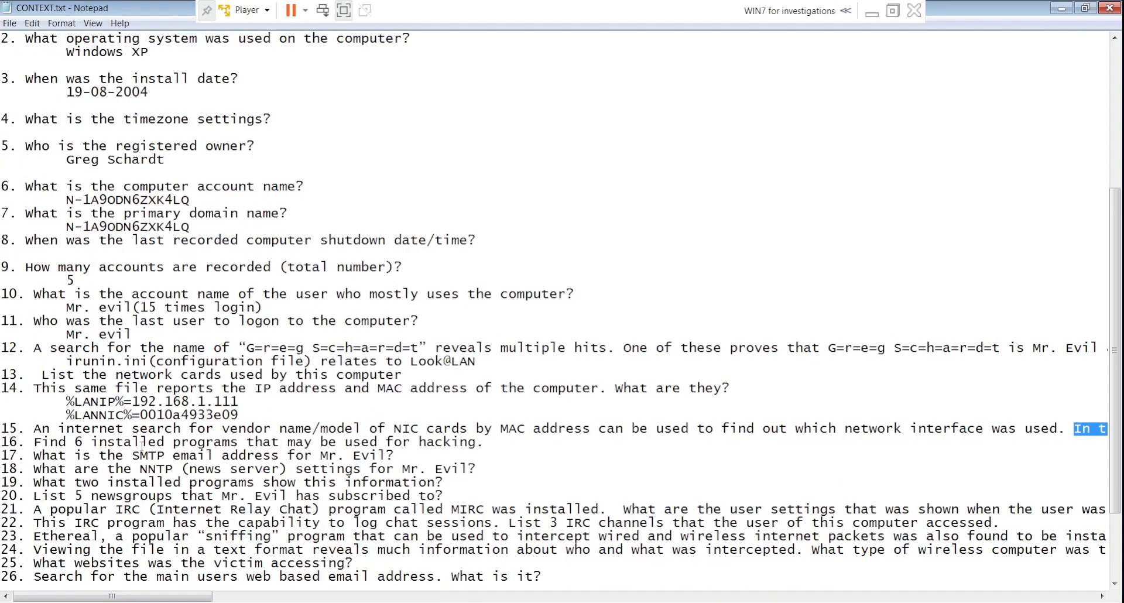
click(188, 415)
drag(188, 416, 140, 414)
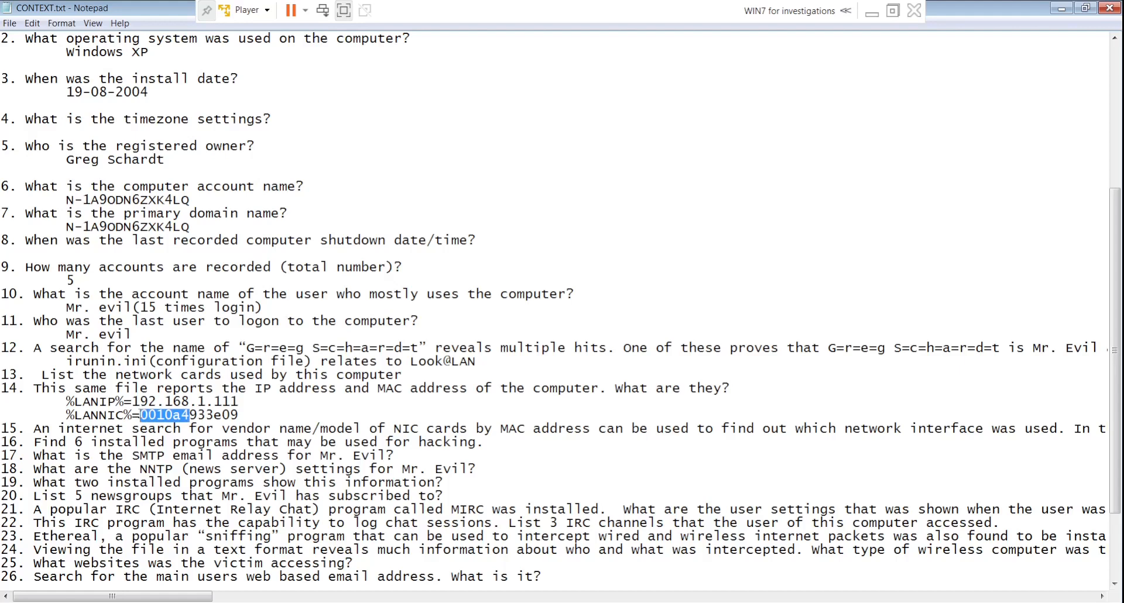
- Answer question 15 with "Xircom" on an indented line below it, and recheck the end of the question
click(2, 444)
key(Return)
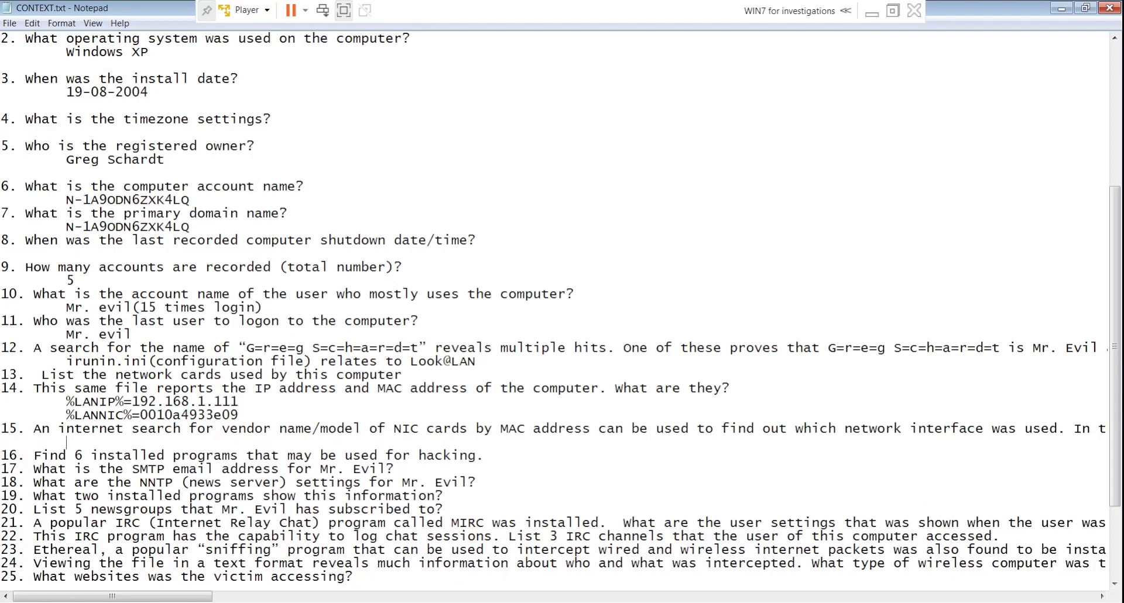
text(Xircom)
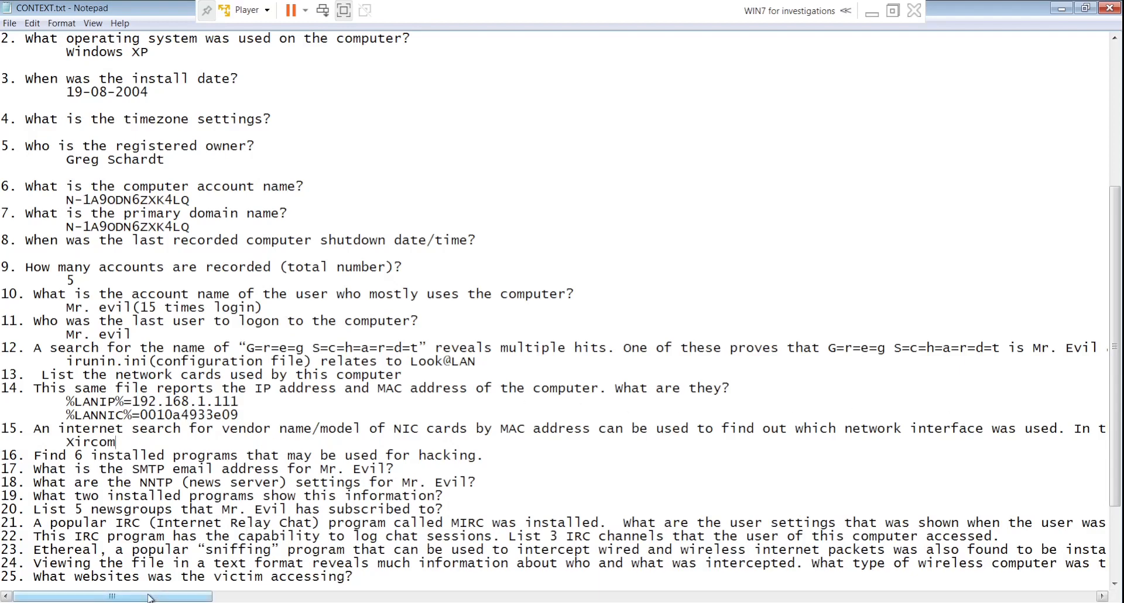
drag(150, 596, 410, 597)
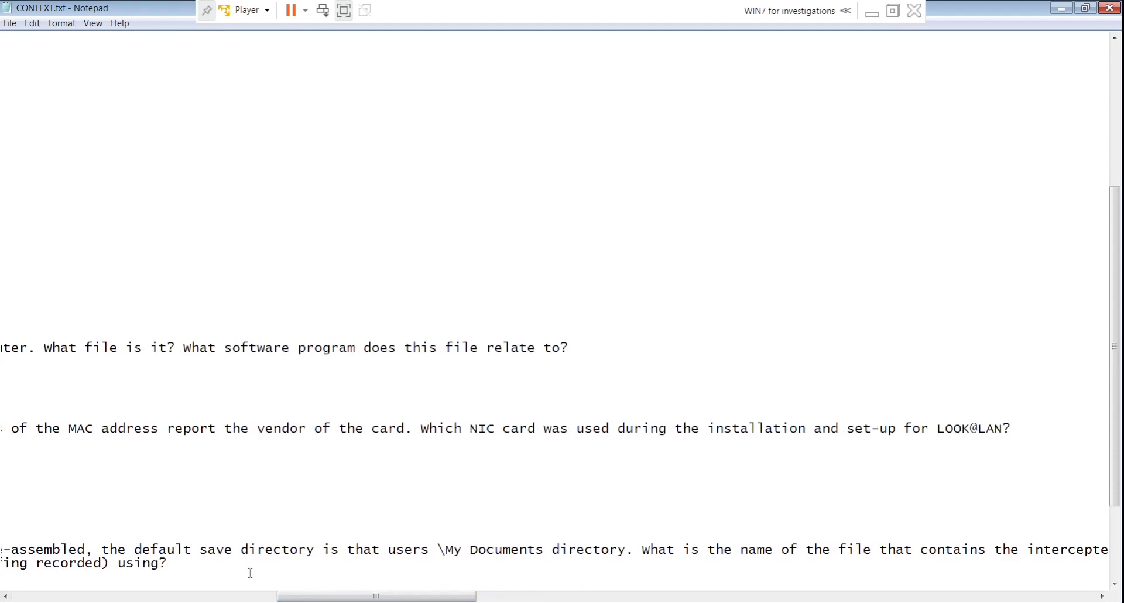
- Switch to Autopsy, look through irunin.ini to its end, examine the USERNAME entry, and return to the LAN and REGOWNER entries
key(alt+Tab)
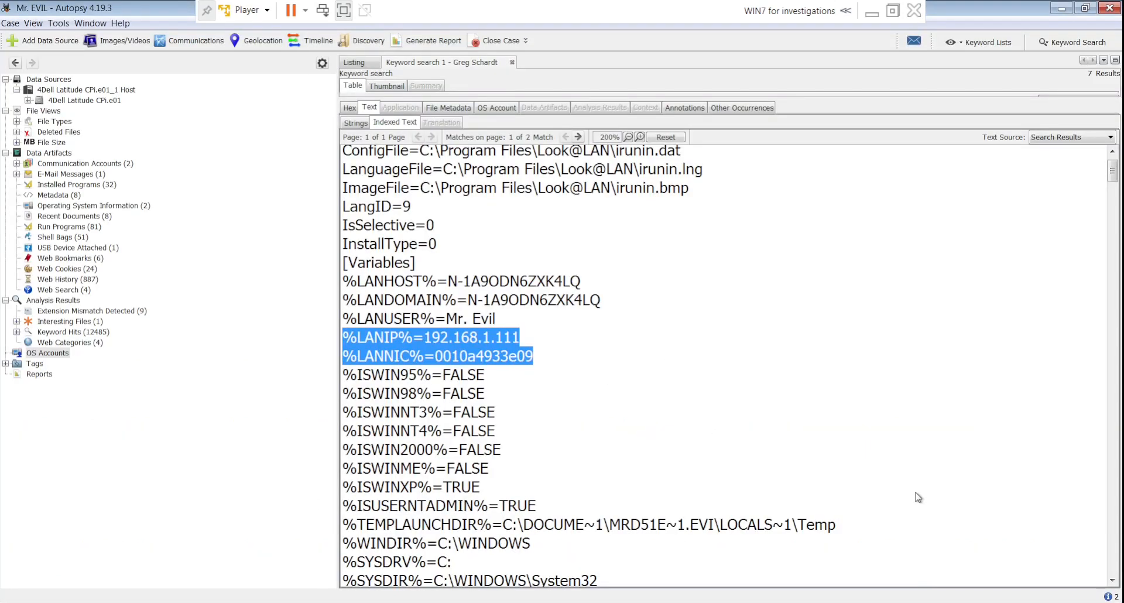
click(1112, 582)
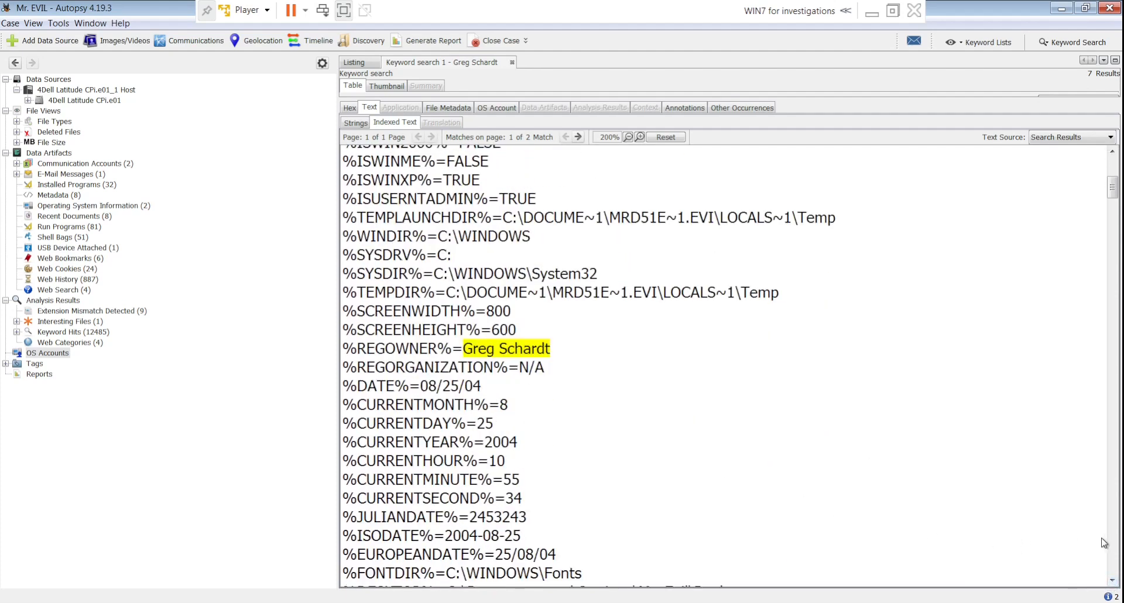
click(1112, 582)
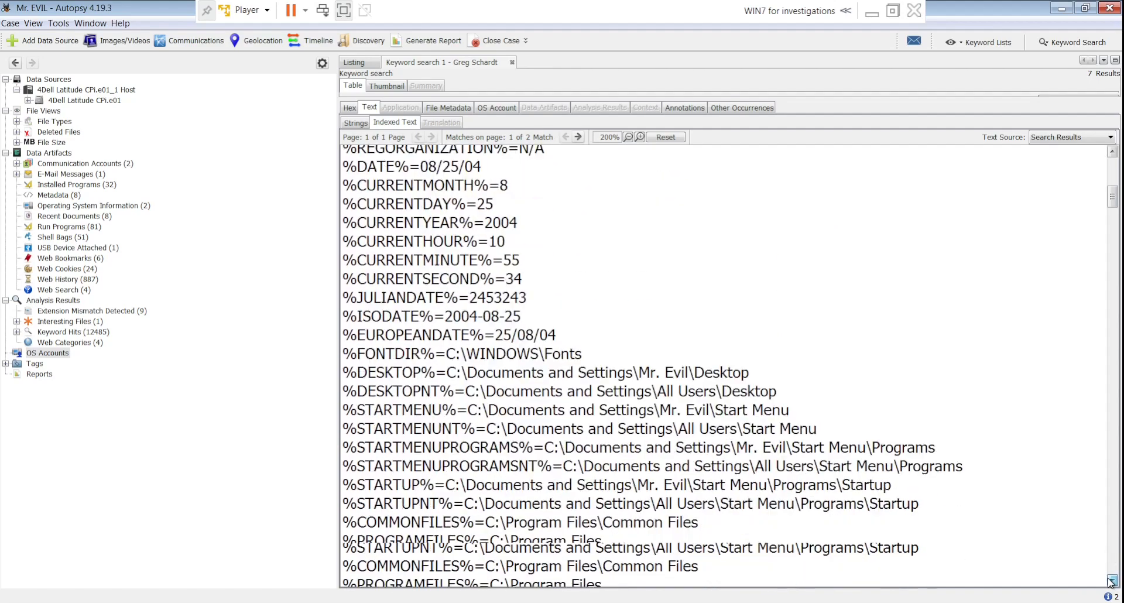
click(1112, 581)
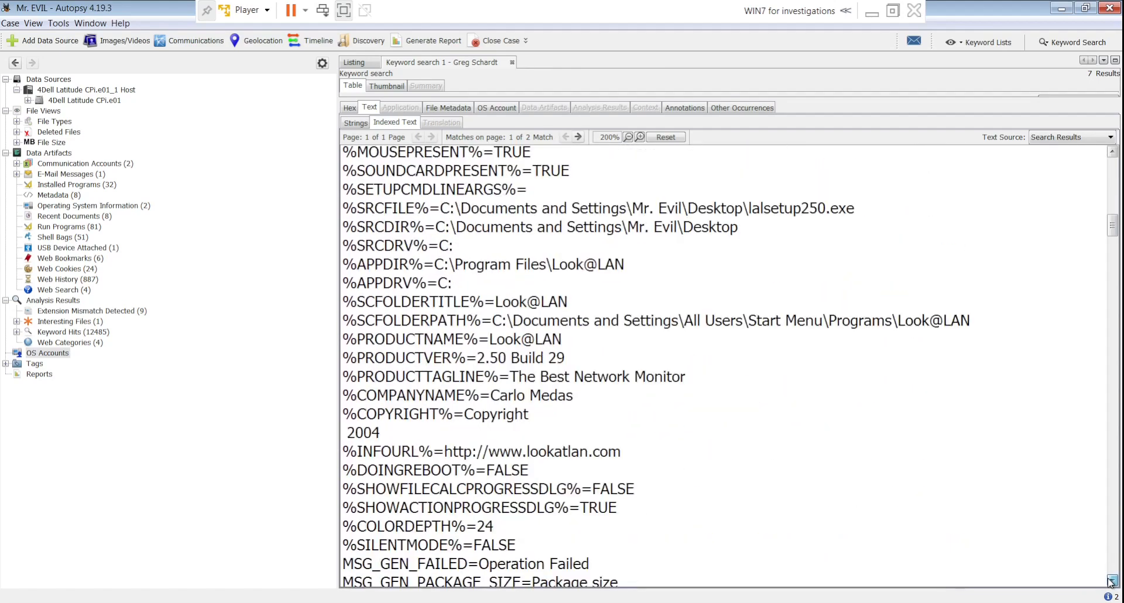
click(1112, 581)
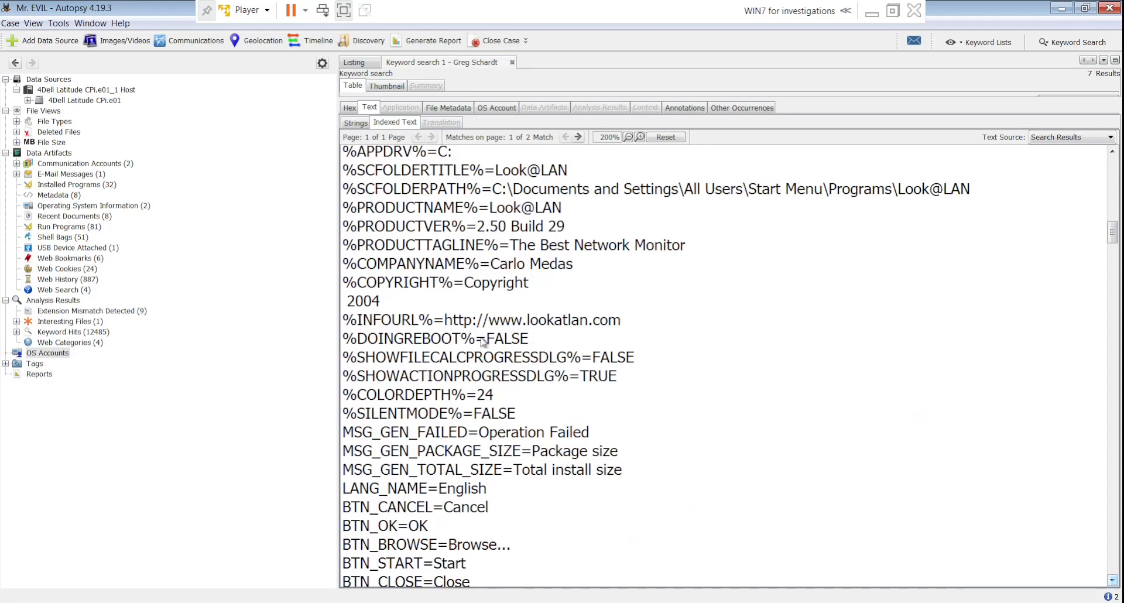
click(1111, 580)
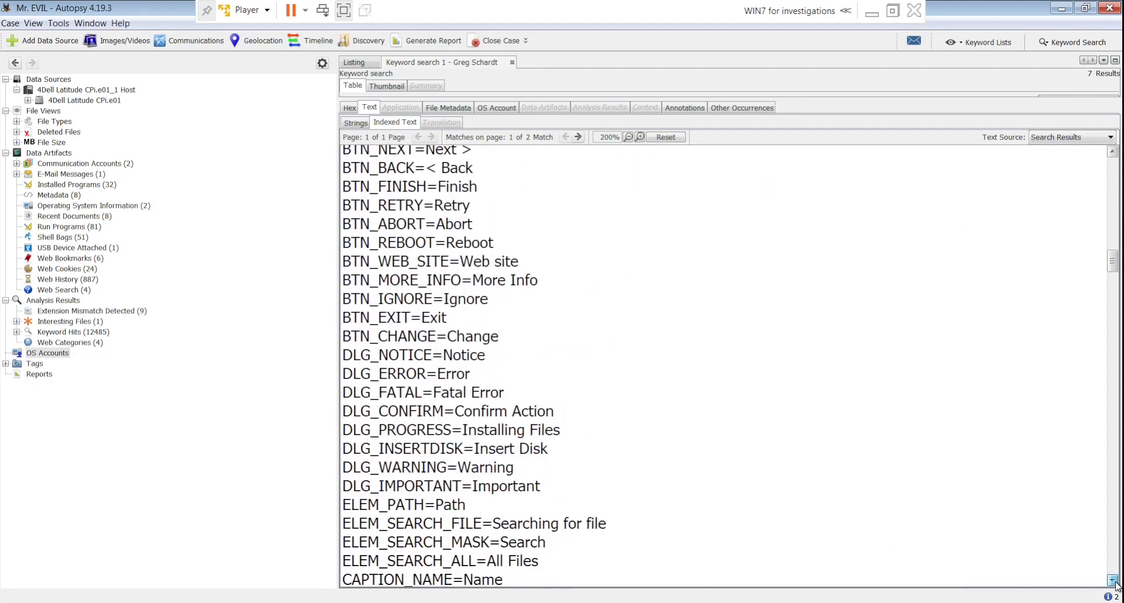
click(1112, 581)
click(1112, 580)
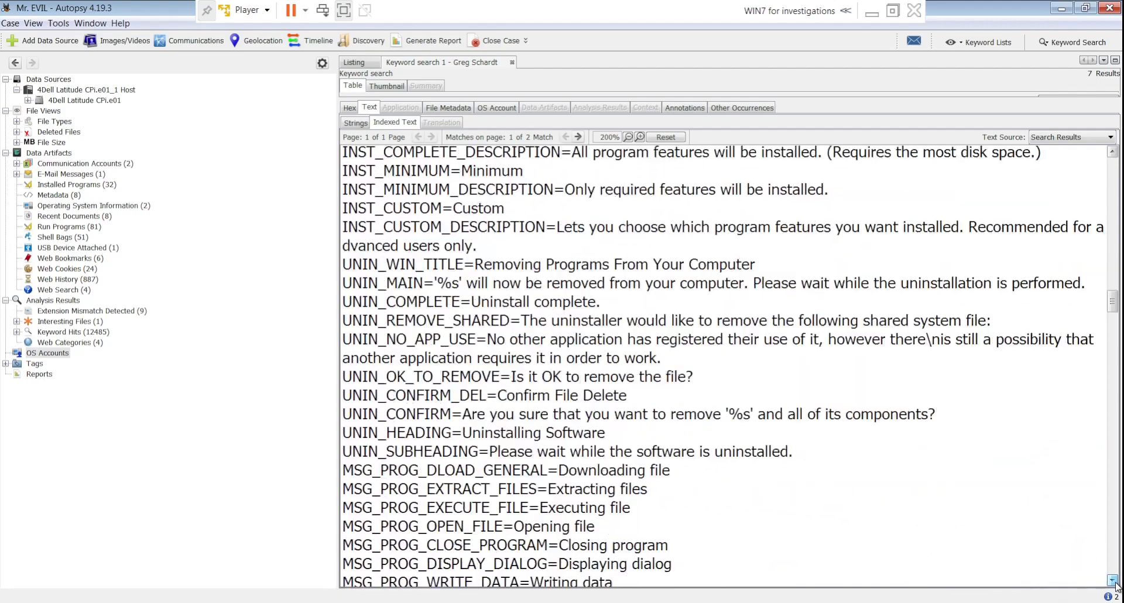
click(1113, 581)
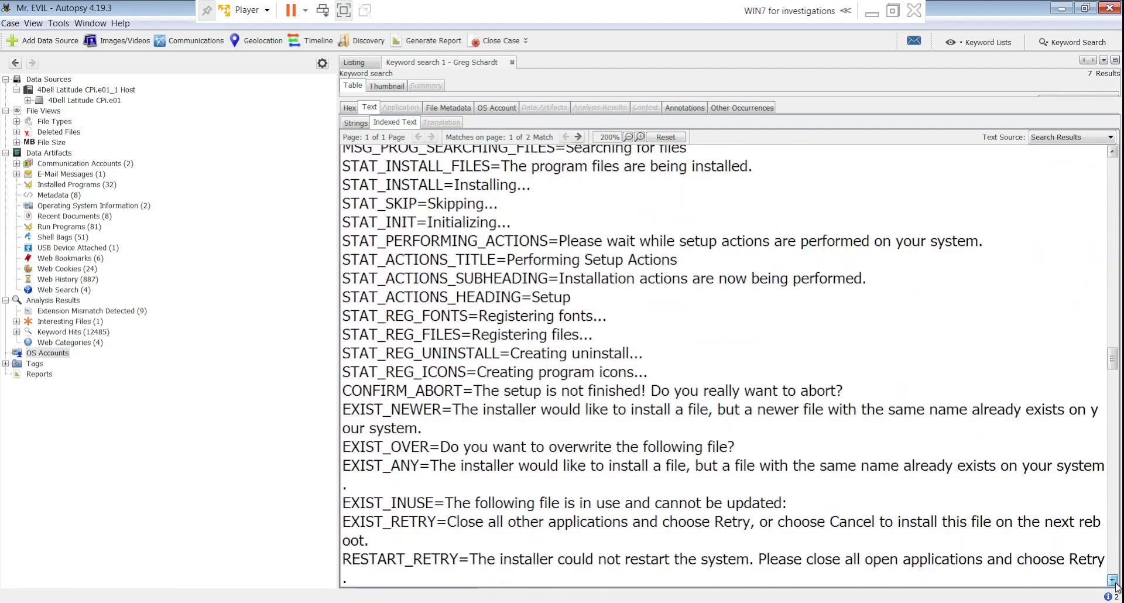
drag(1115, 363, 1110, 597)
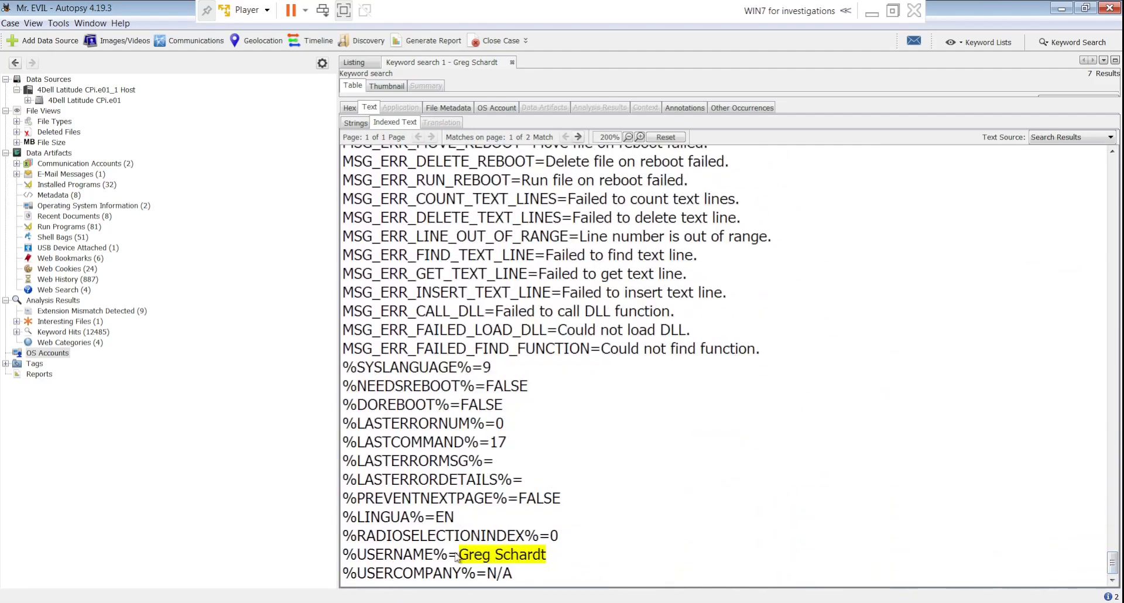
drag(448, 555, 627, 555)
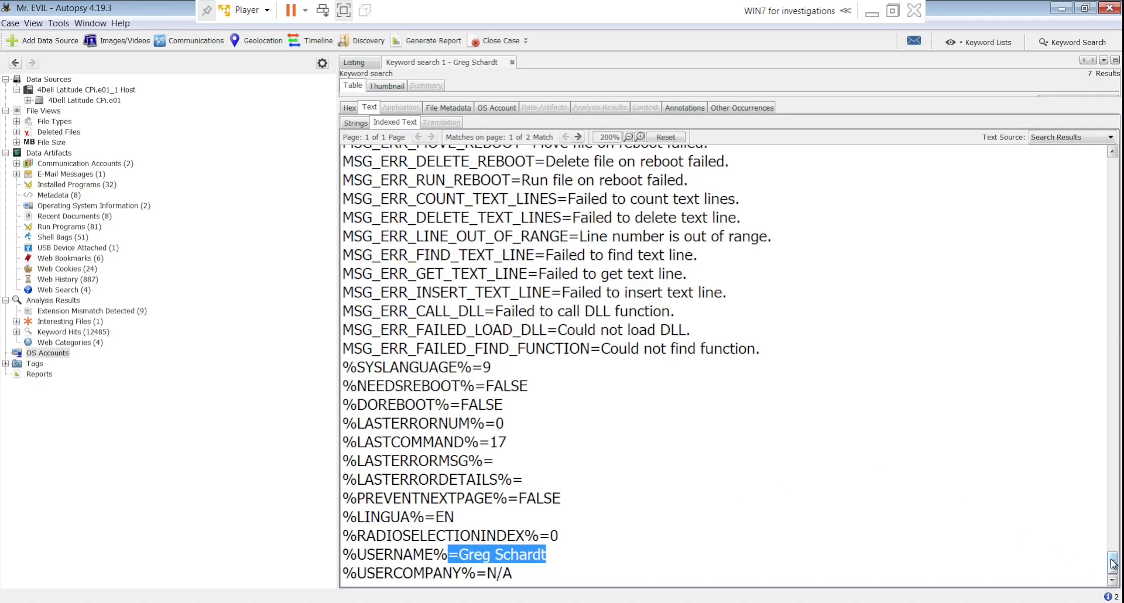
drag(1112, 563, 1111, 181)
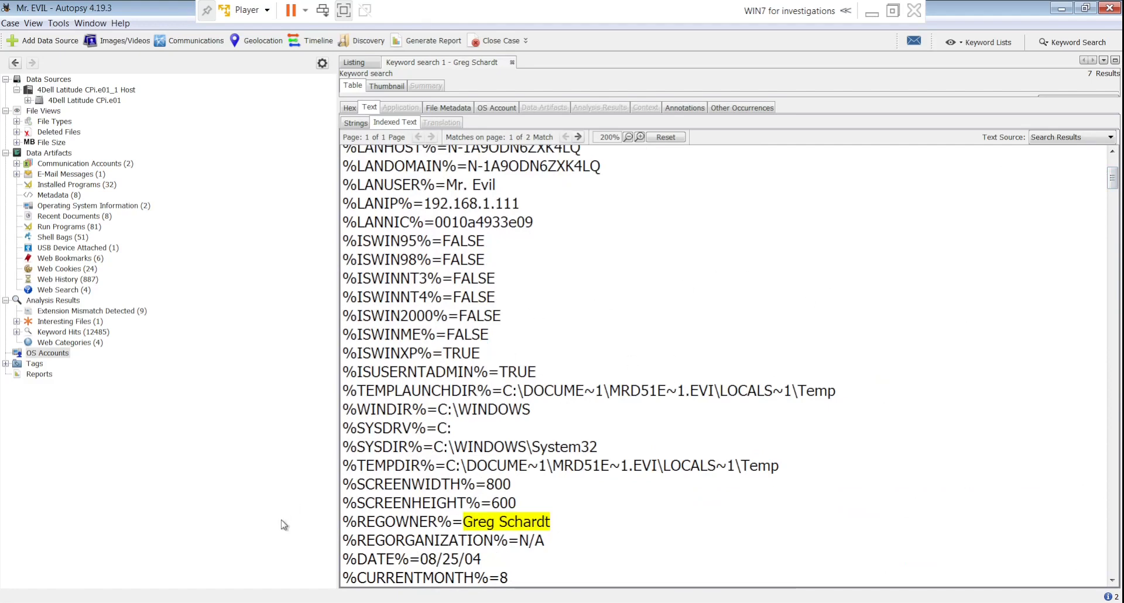
- Switch to Notepad, reread the NIC card part of question 15, and return to its "Xircom" answer and question 16
key(alt+Tab)
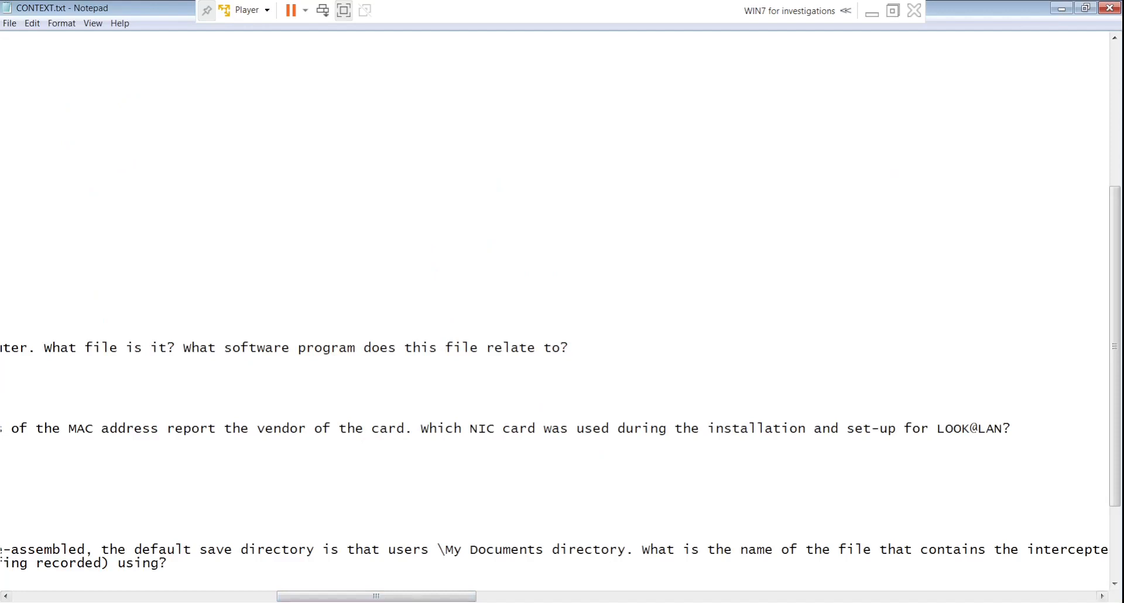
drag(460, 598, 449, 599)
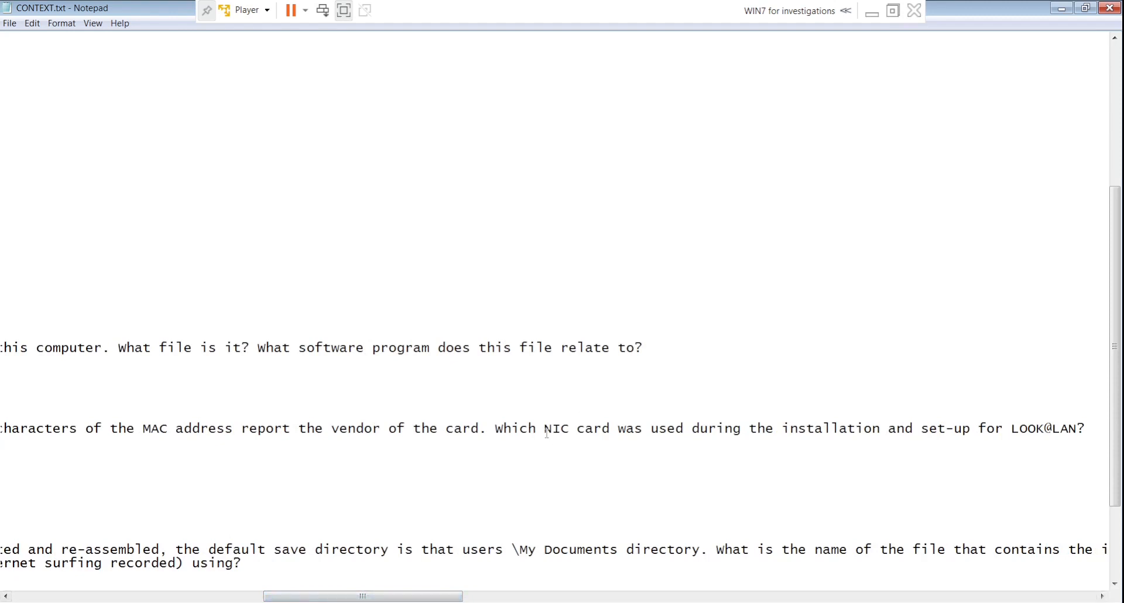
drag(544, 432, 651, 431)
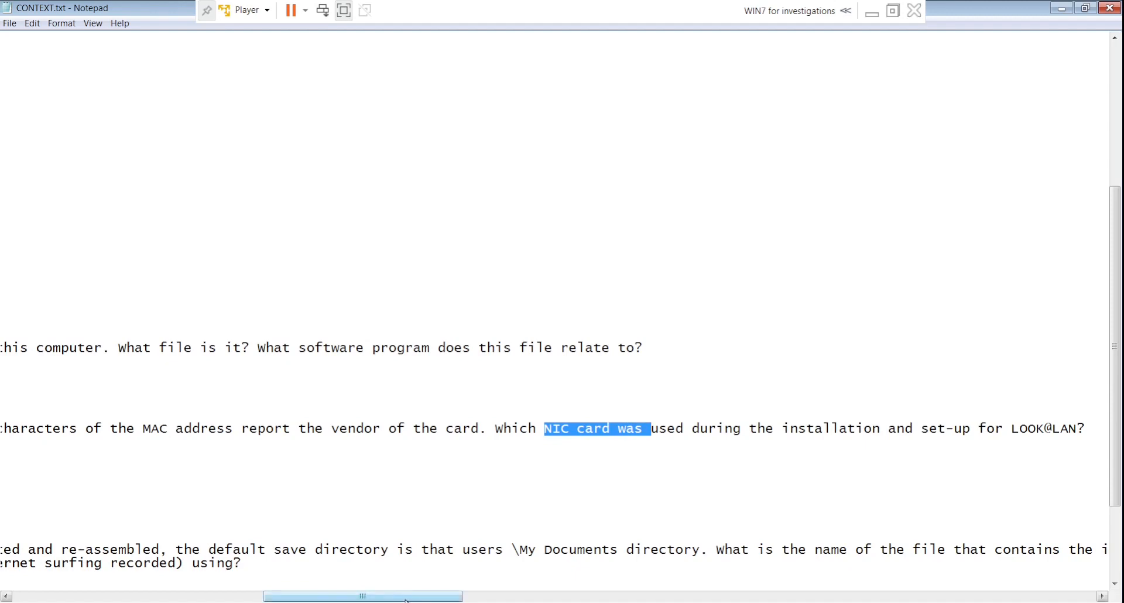
drag(405, 599, 154, 598)
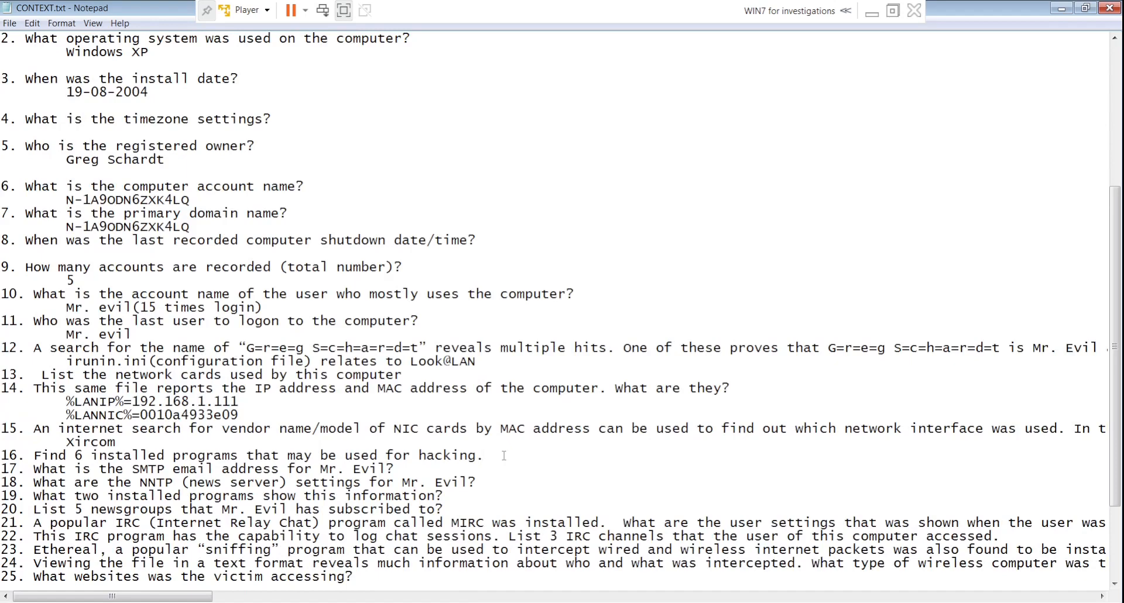
drag(503, 455, 66, 456)
click(141, 439)
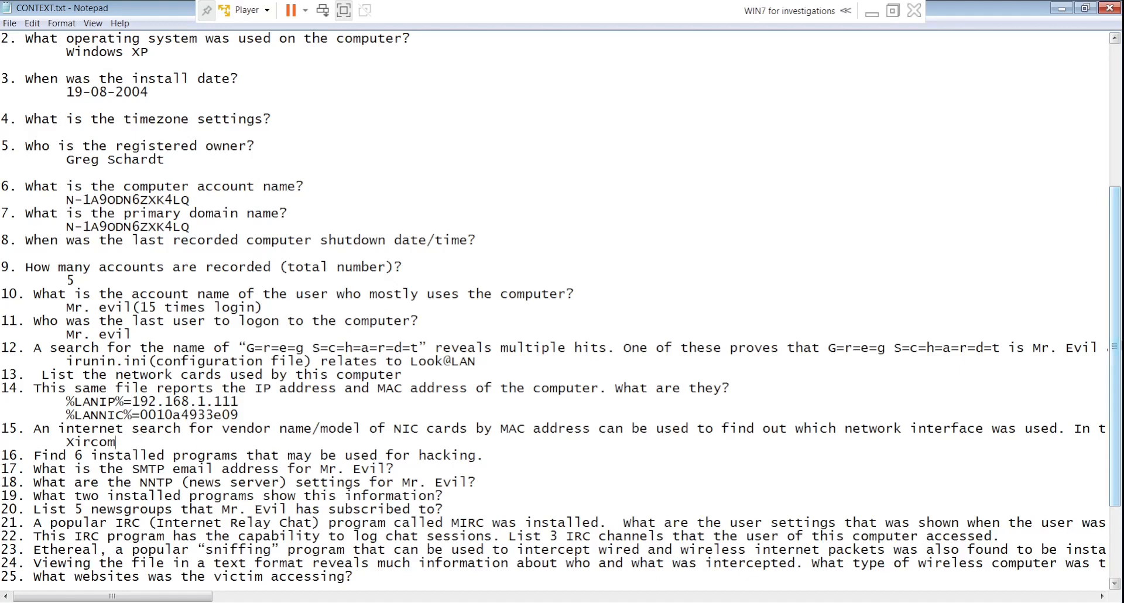
- Look over the remaining questions down to 31 and highlight question 16 about six installed programs for hacking
drag(1117, 345, 1117, 393)
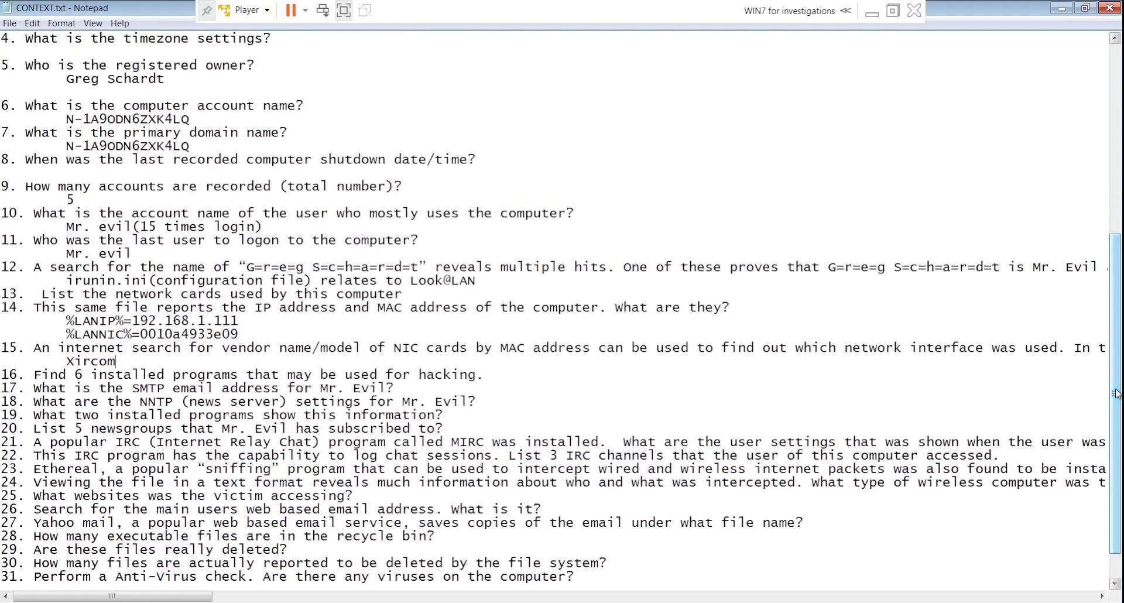
click(146, 362)
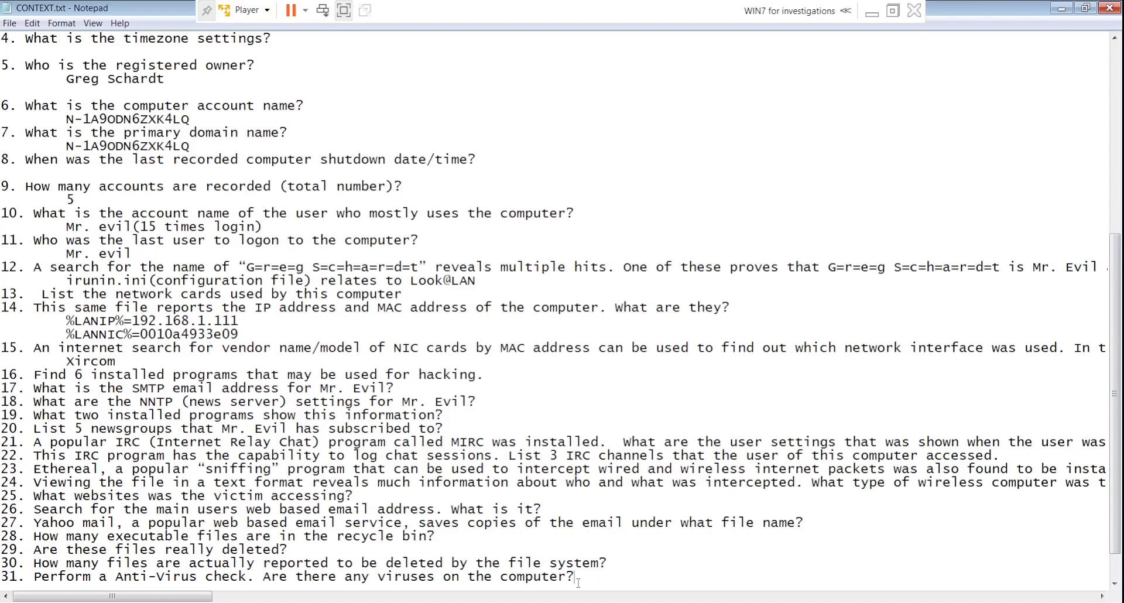
drag(574, 576, 223, 428)
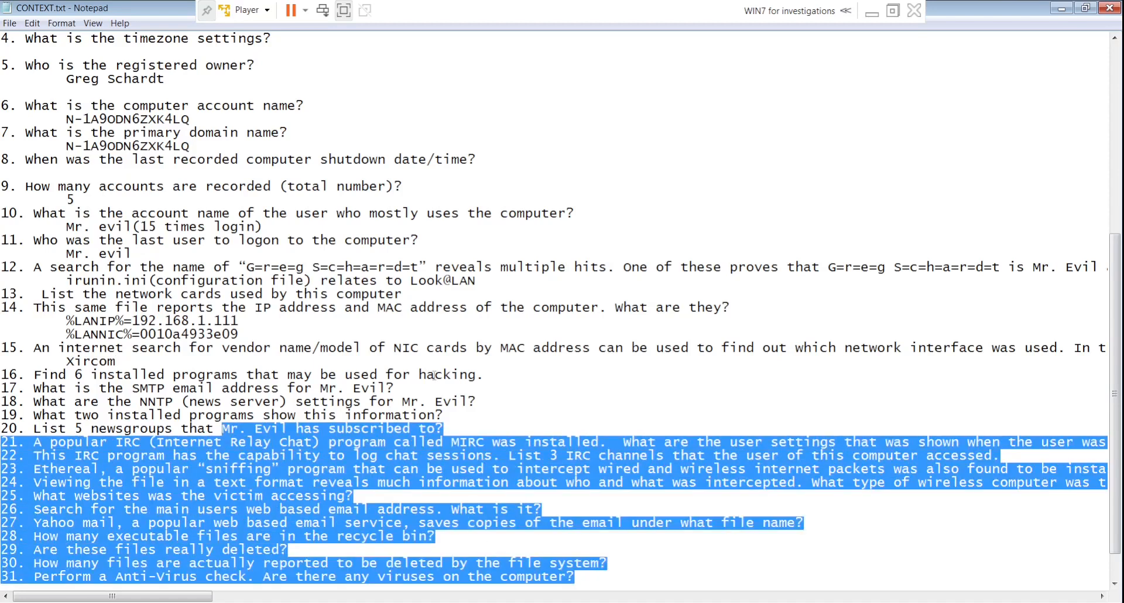
click(495, 377)
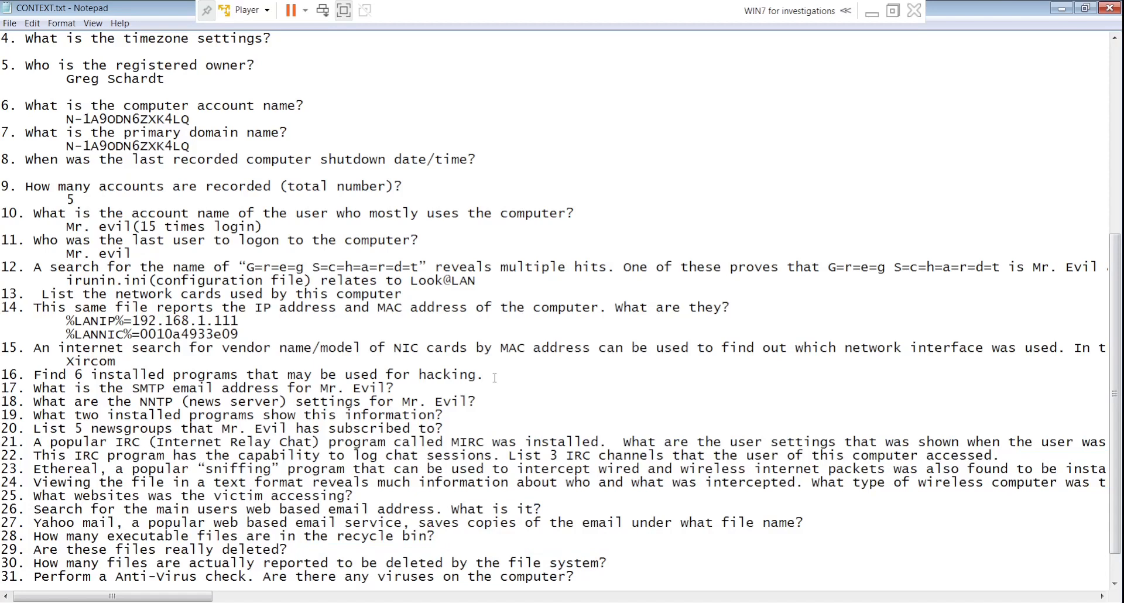
drag(495, 377, 4, 373)
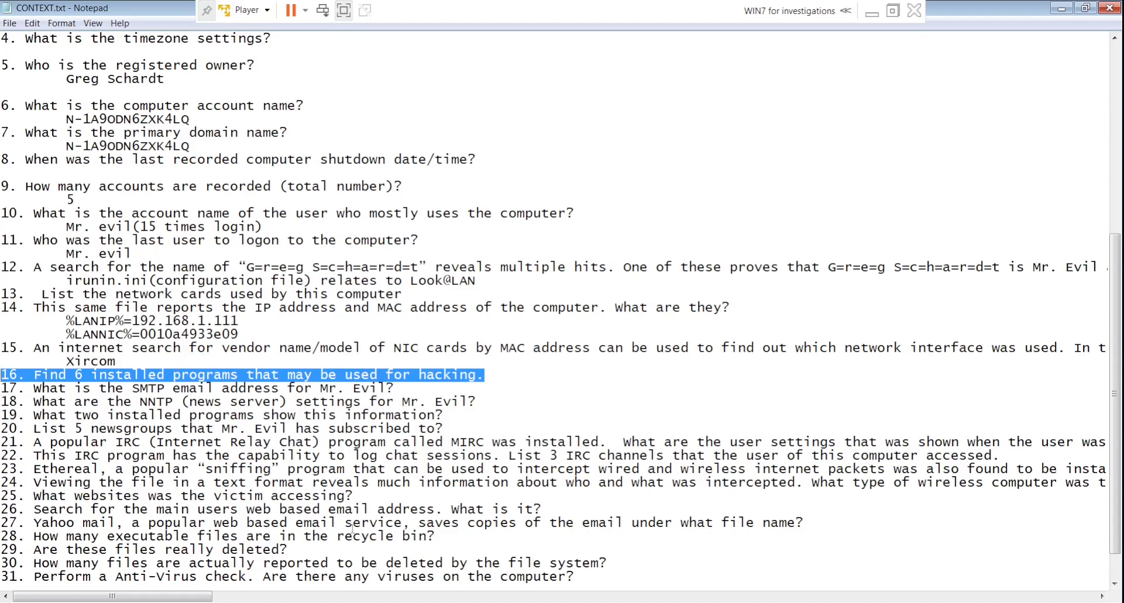
- Switch to Autopsy, close the keyword search results, recheck question 16 in Notepad, and open the Installed Programs listing in Autopsy
click(265, 602)
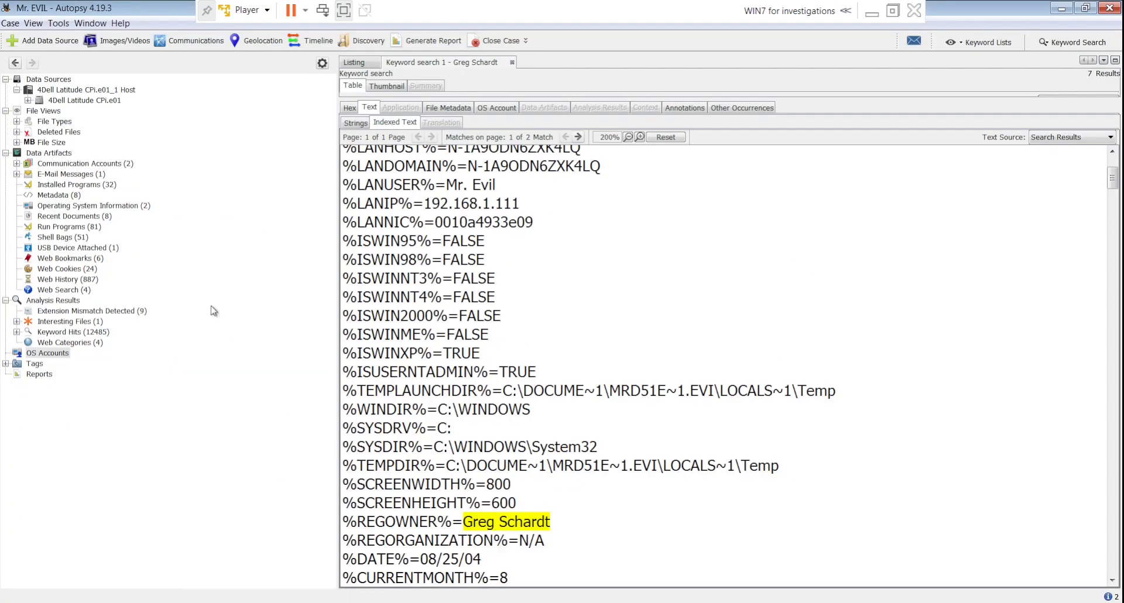
click(513, 62)
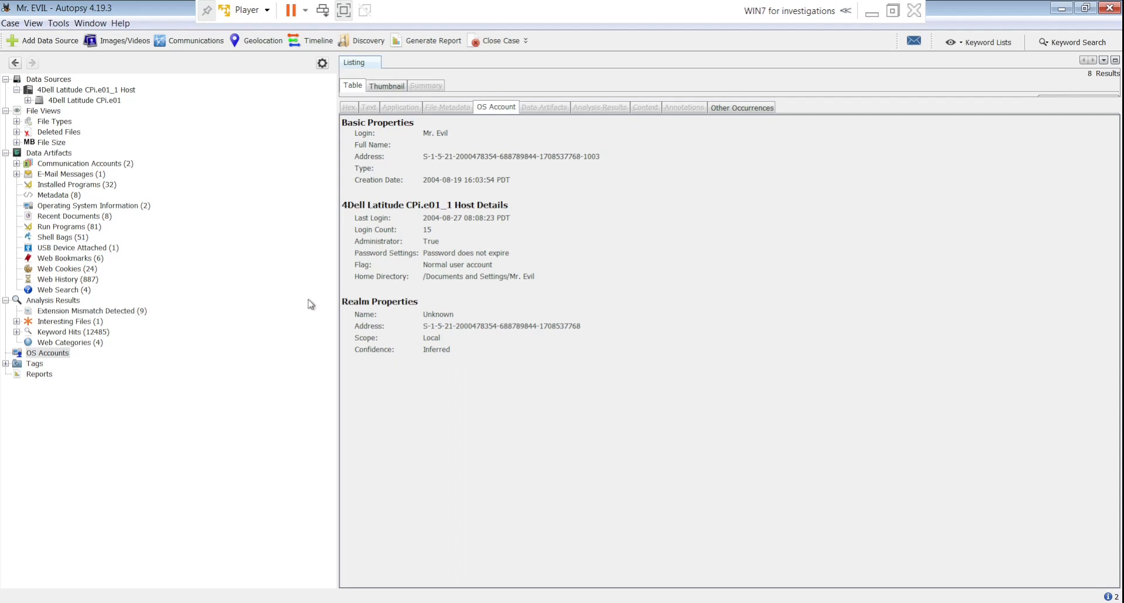
click(264, 602)
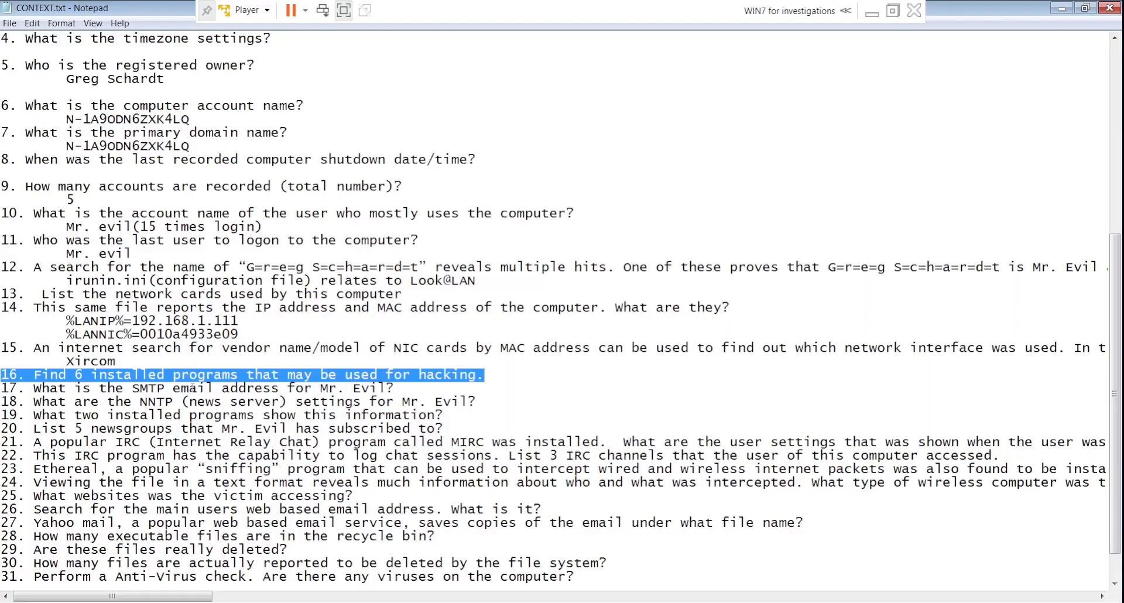
click(223, 600)
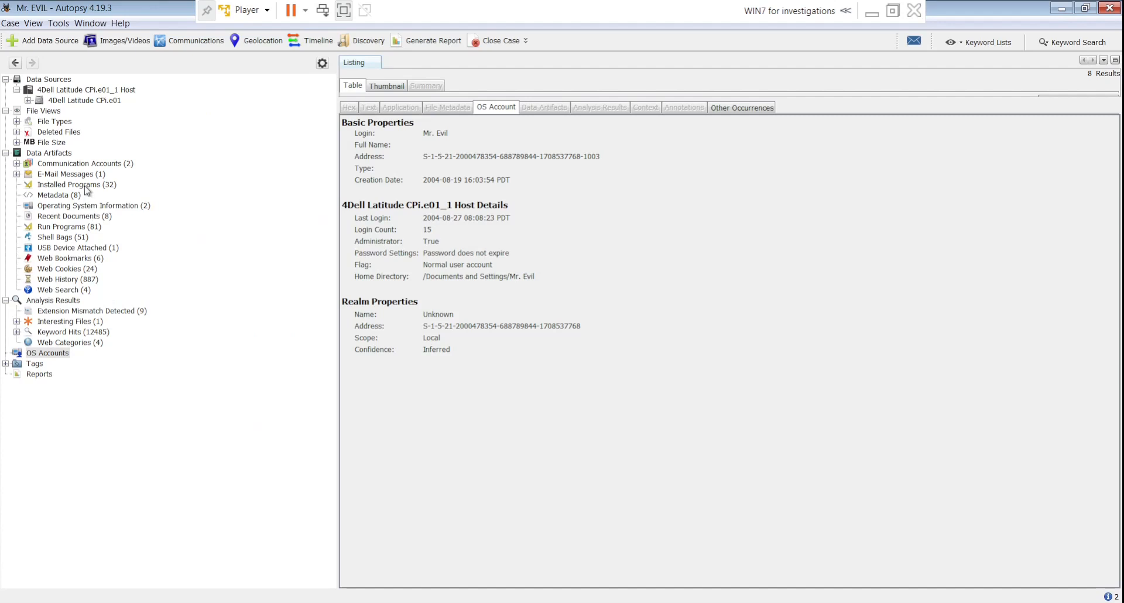
click(86, 186)
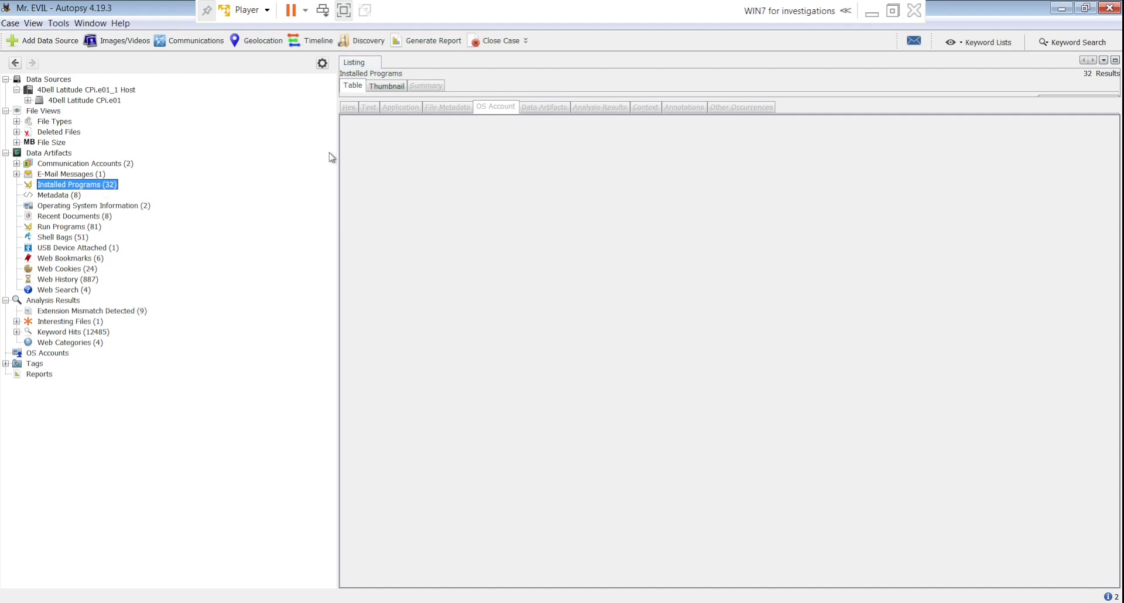
- Check Installed Programs in thumbnail and table views, and look through the neighbouring Data Artifacts listings as far as Metadata
click(396, 90)
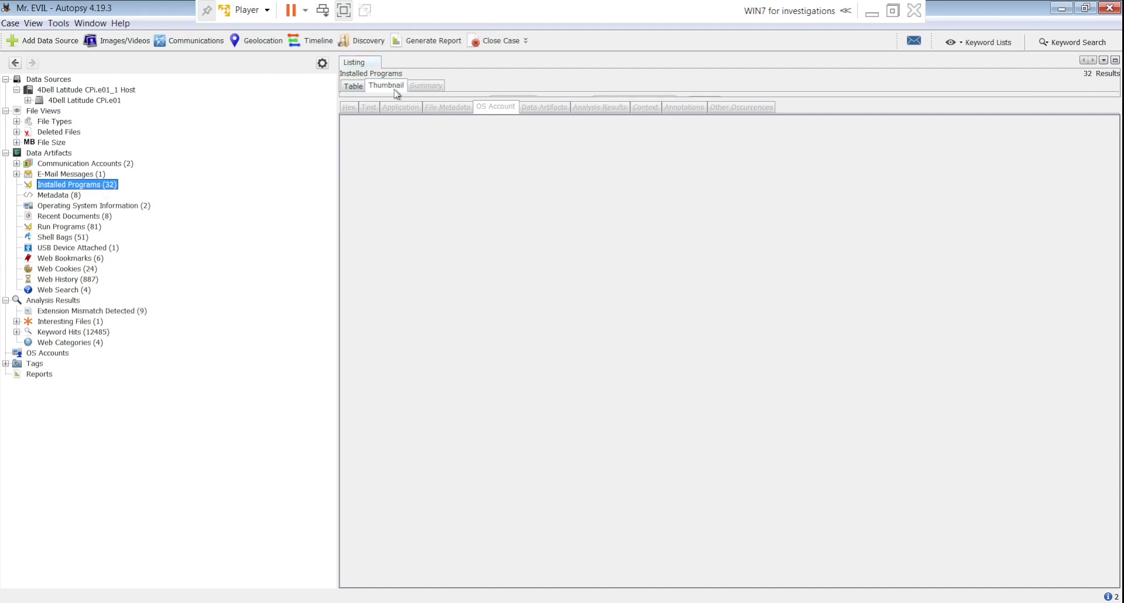
click(358, 86)
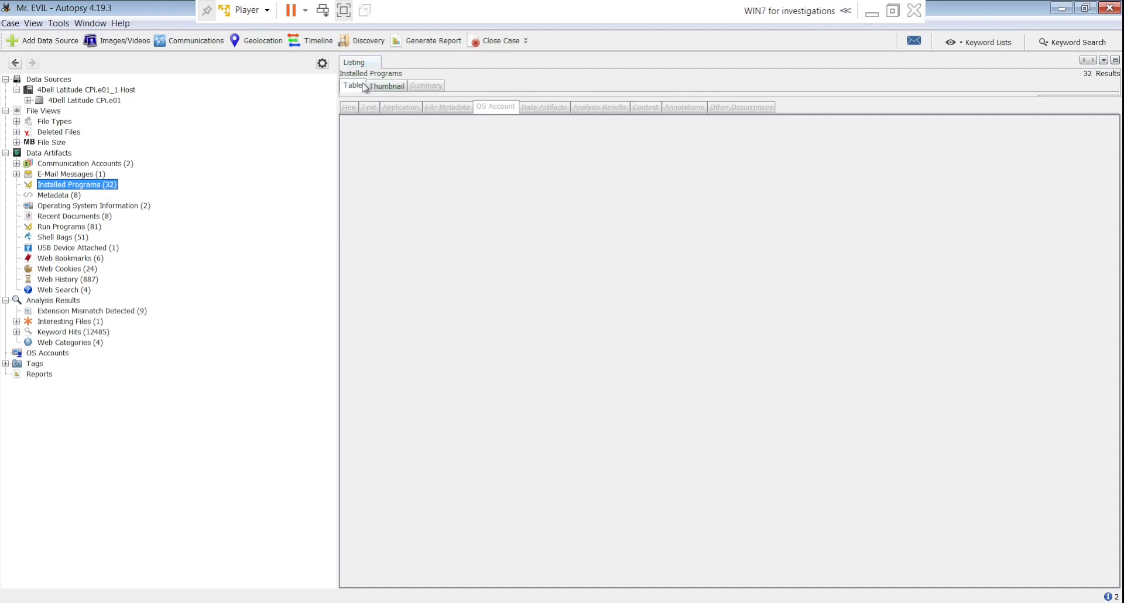
click(59, 175)
click(71, 164)
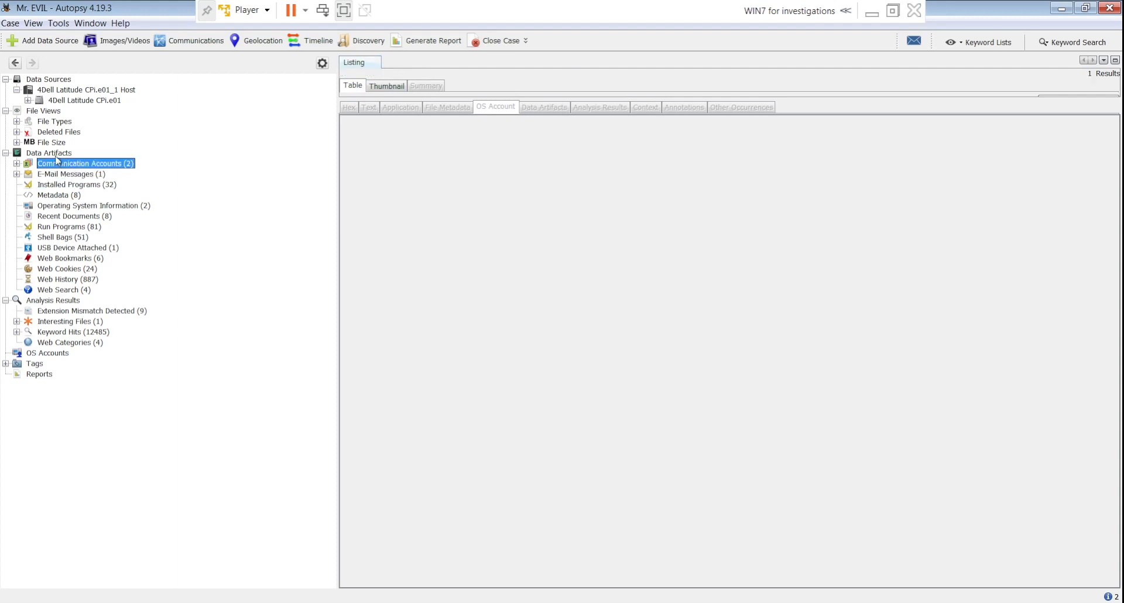
click(52, 154)
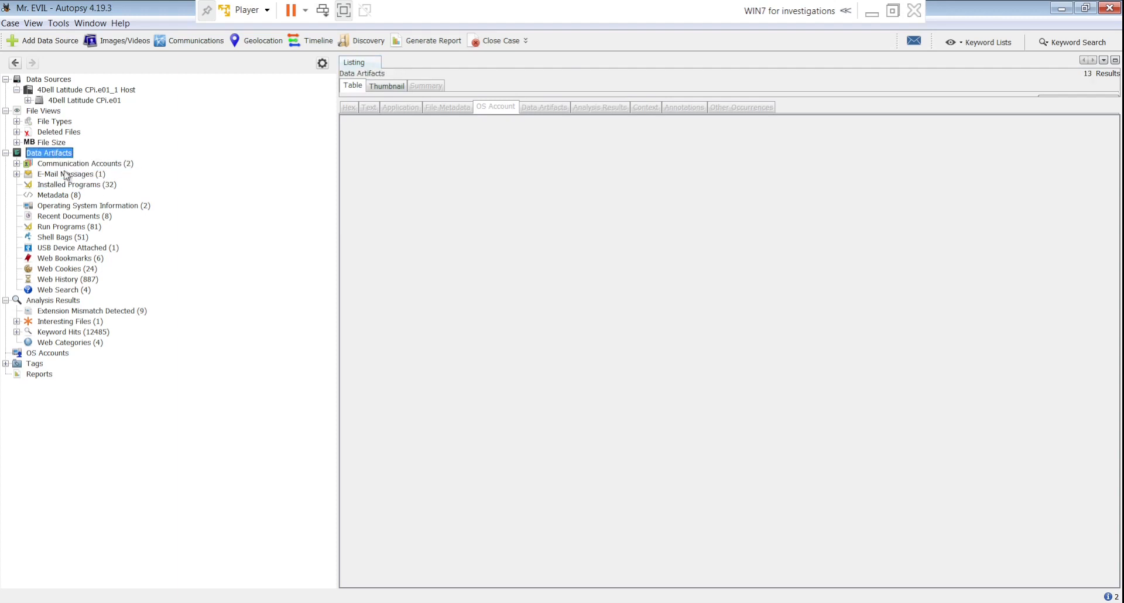
click(79, 185)
click(68, 194)
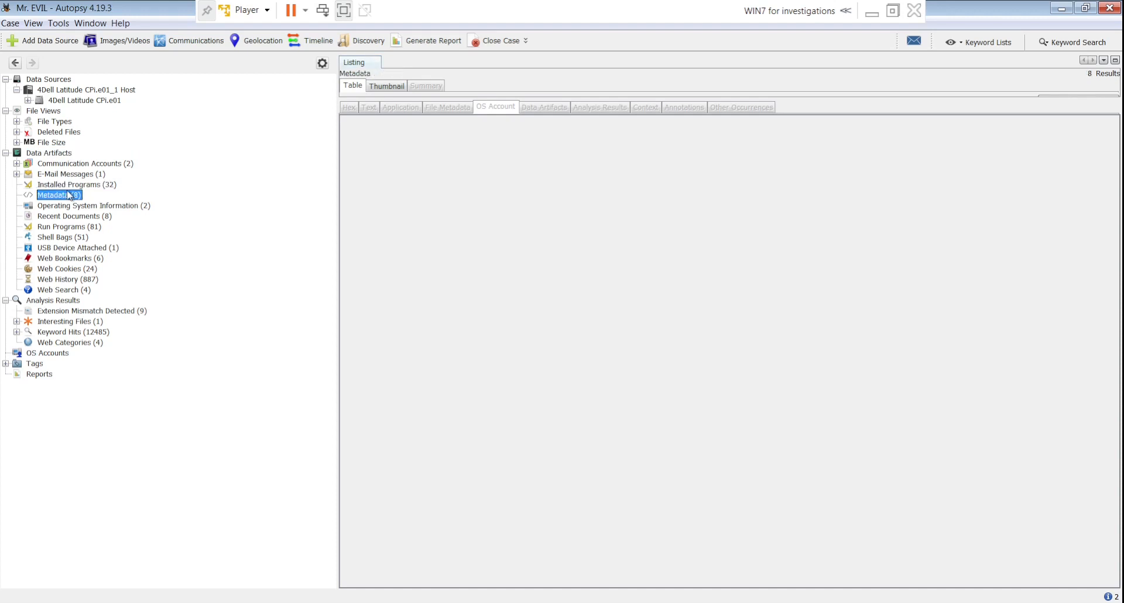
- Expand Communication Accounts and examine the Email, E-Mail Messages, Installed Programs, Metadata and 4Dell Latitude CPi.e01 image listings
click(16, 164)
click(53, 174)
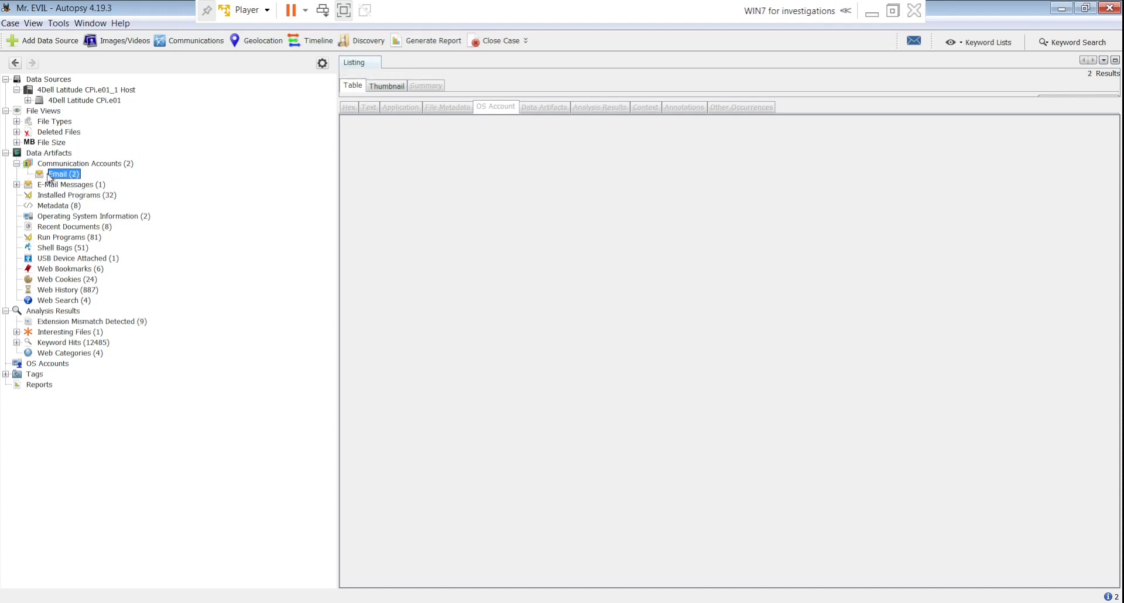
click(70, 101)
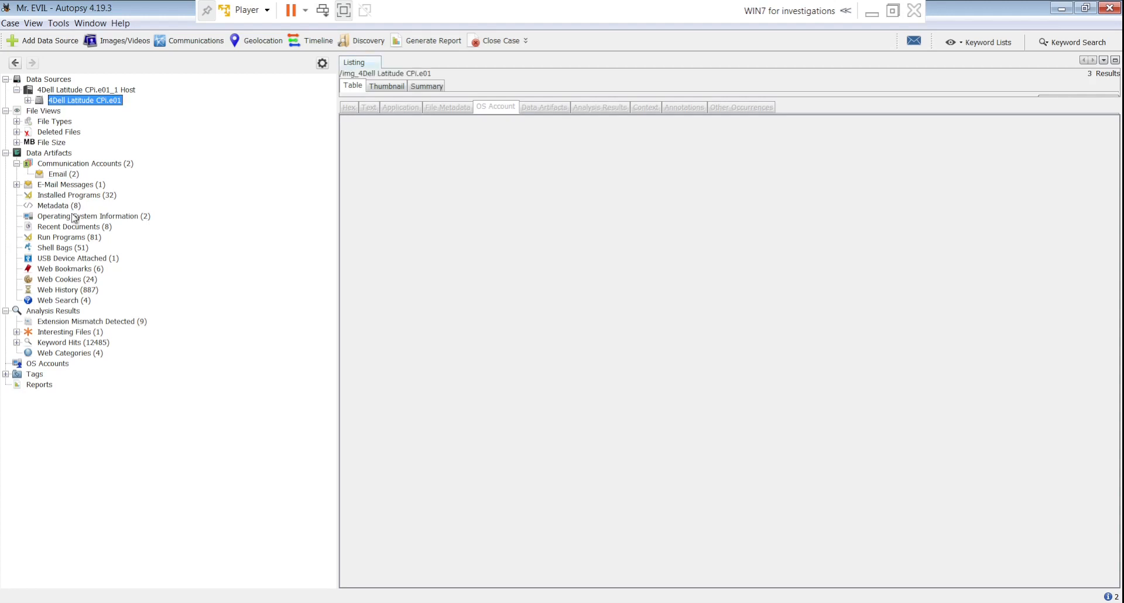
click(59, 187)
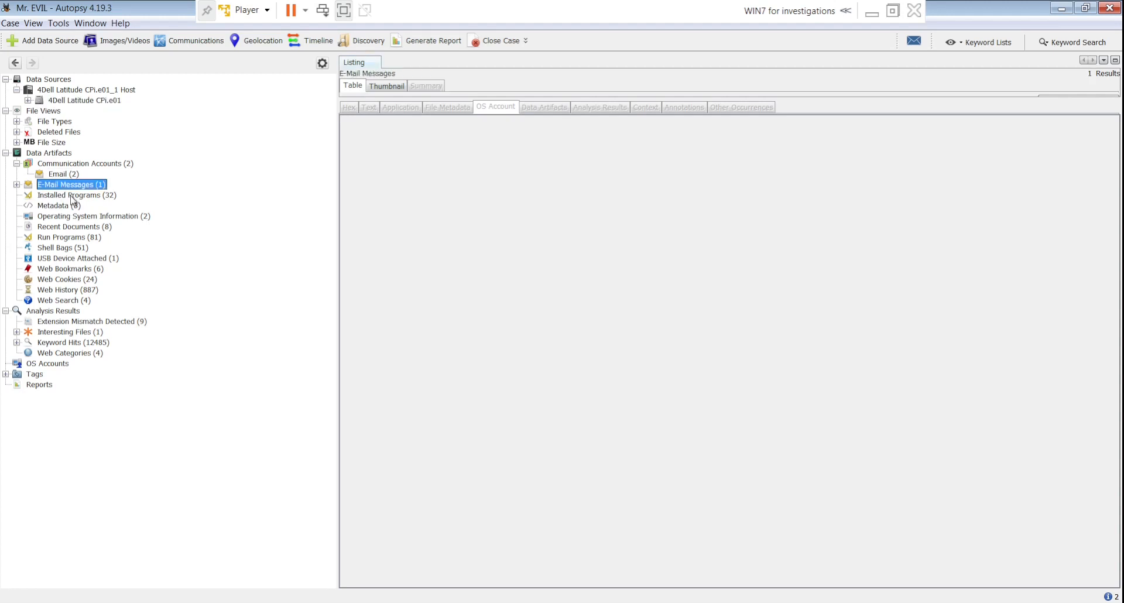
click(70, 196)
click(64, 207)
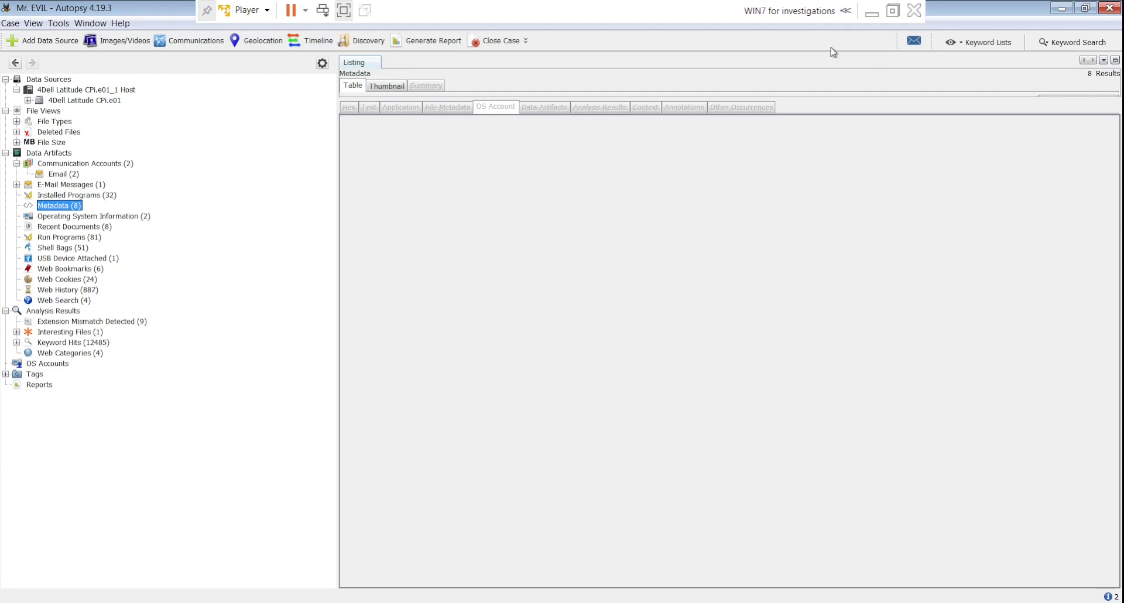
click(66, 102)
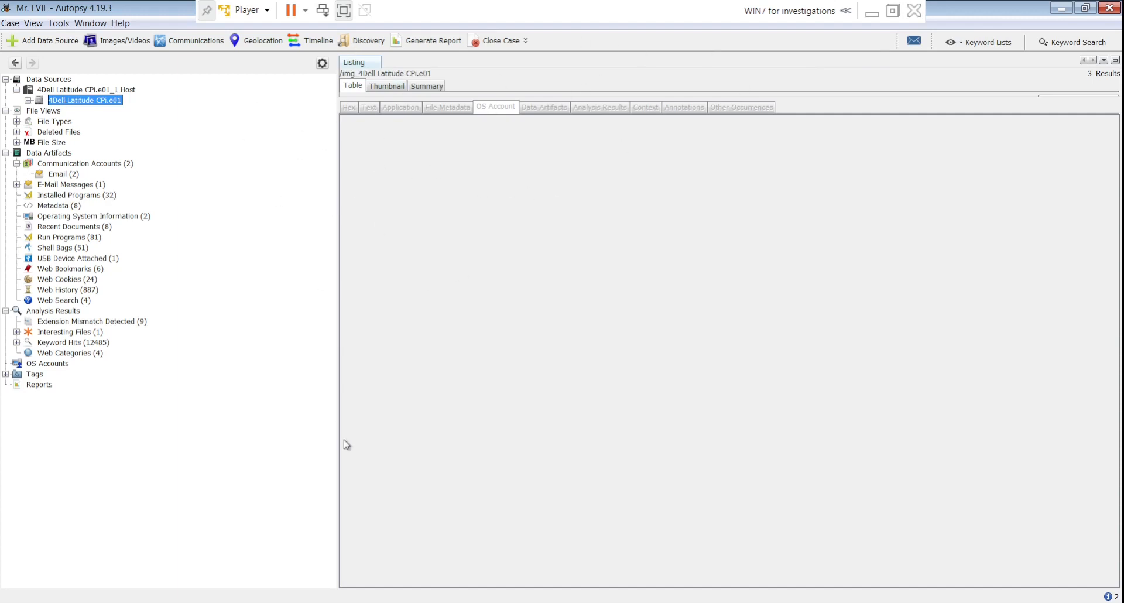
- Switch to Notepad and add an indented empty answer line below question 16
mouse_move(265, 602)
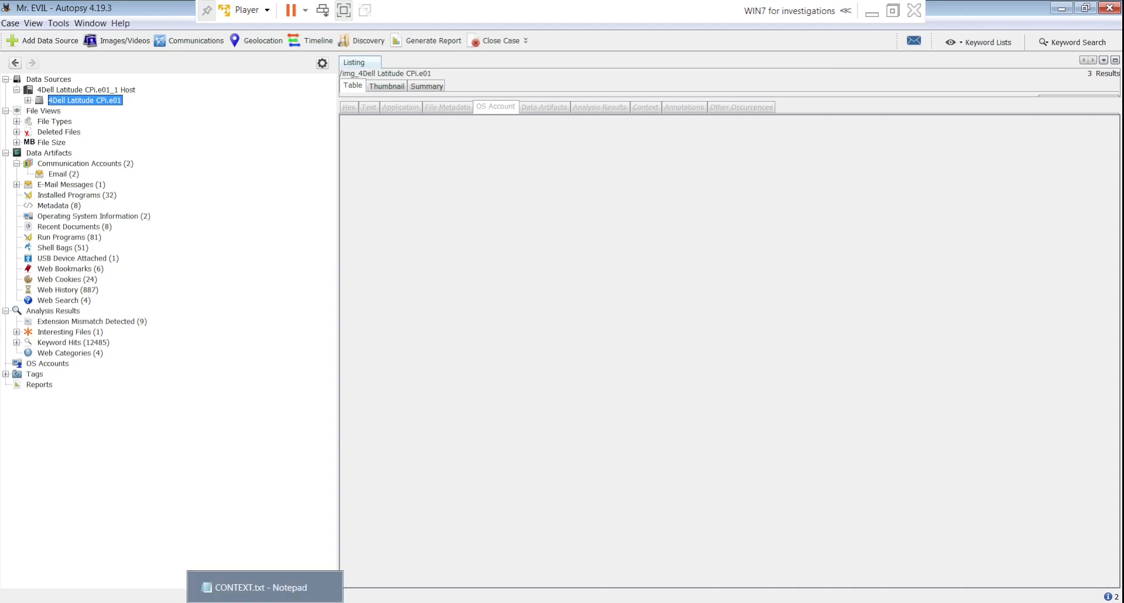
click(266, 602)
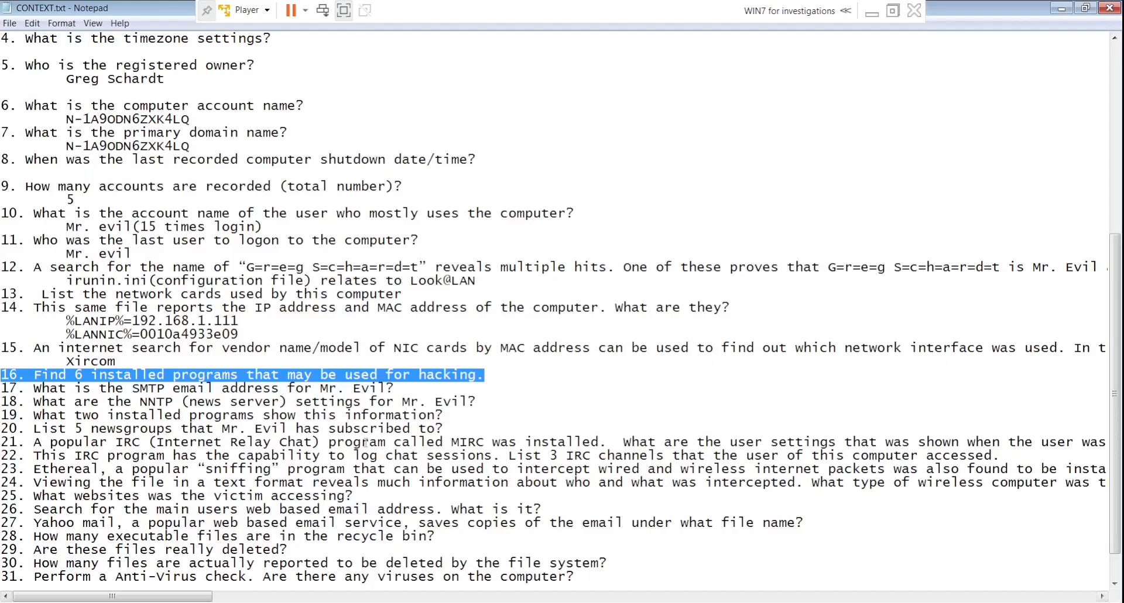
key(End)
key(Return)
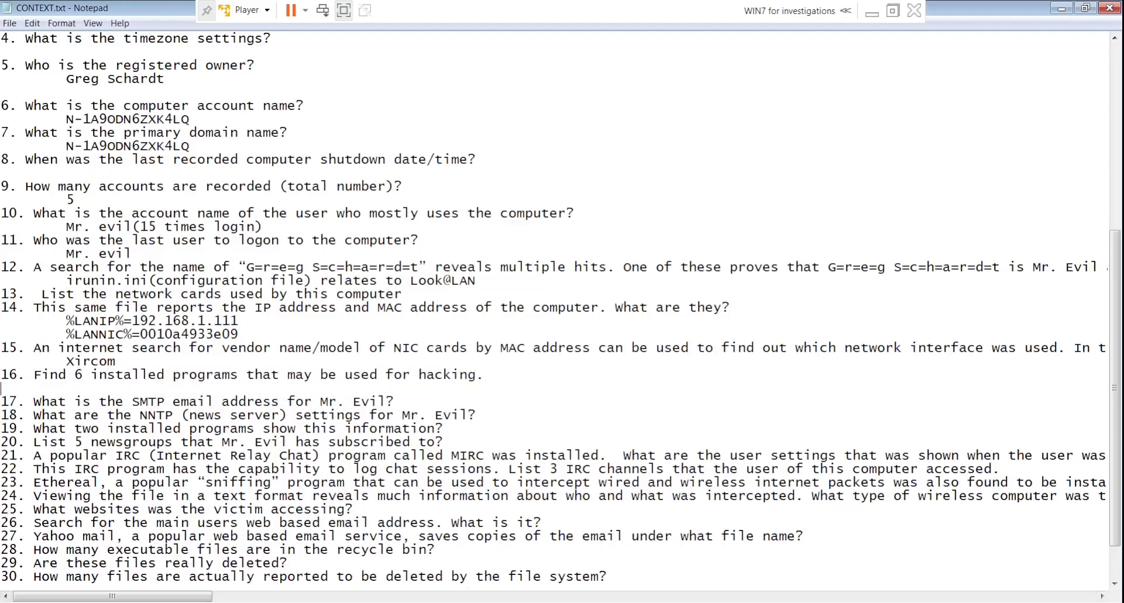
key(Tab)
- Switch to Autopsy and check the Installed Programs and Metadata listings again
click(176, 602)
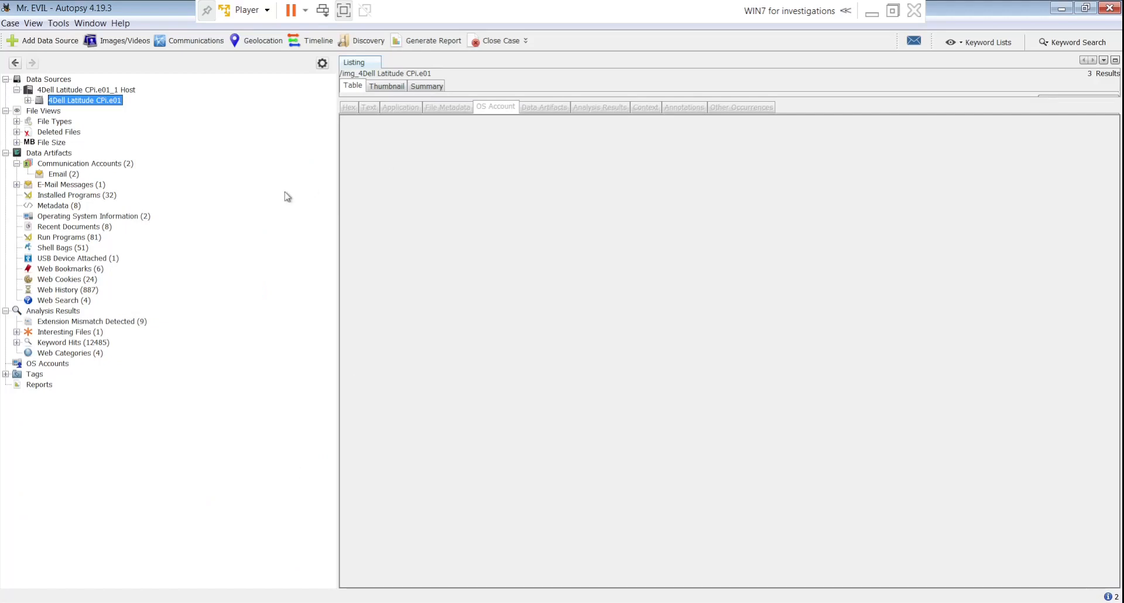
click(73, 197)
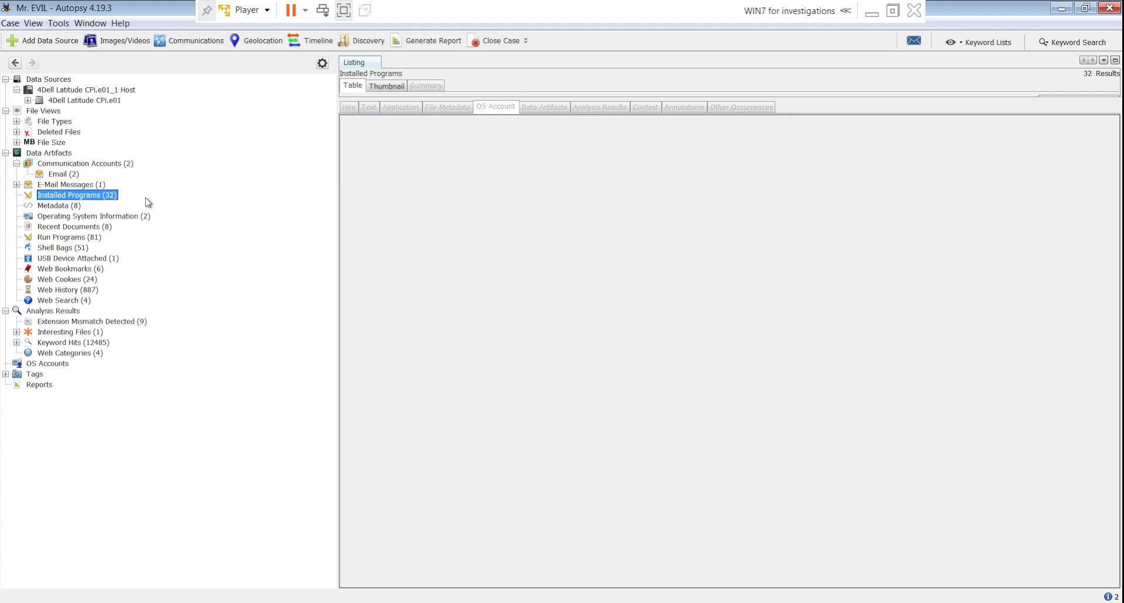
click(62, 207)
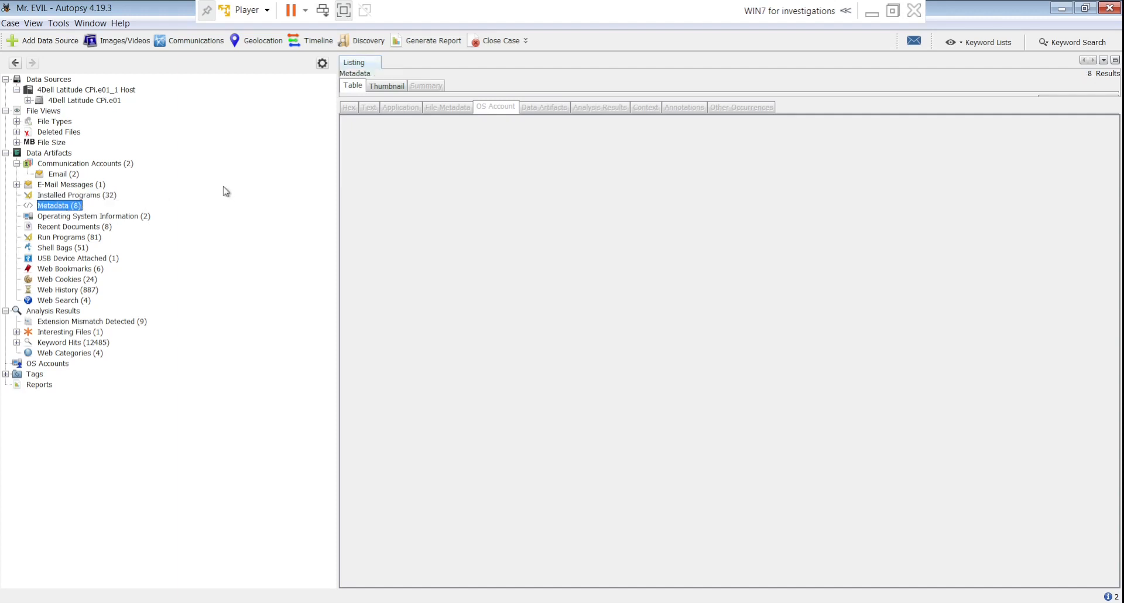
- Switch to Notepad and review the unanswered questions 16 to 31
key(alt+Tab)
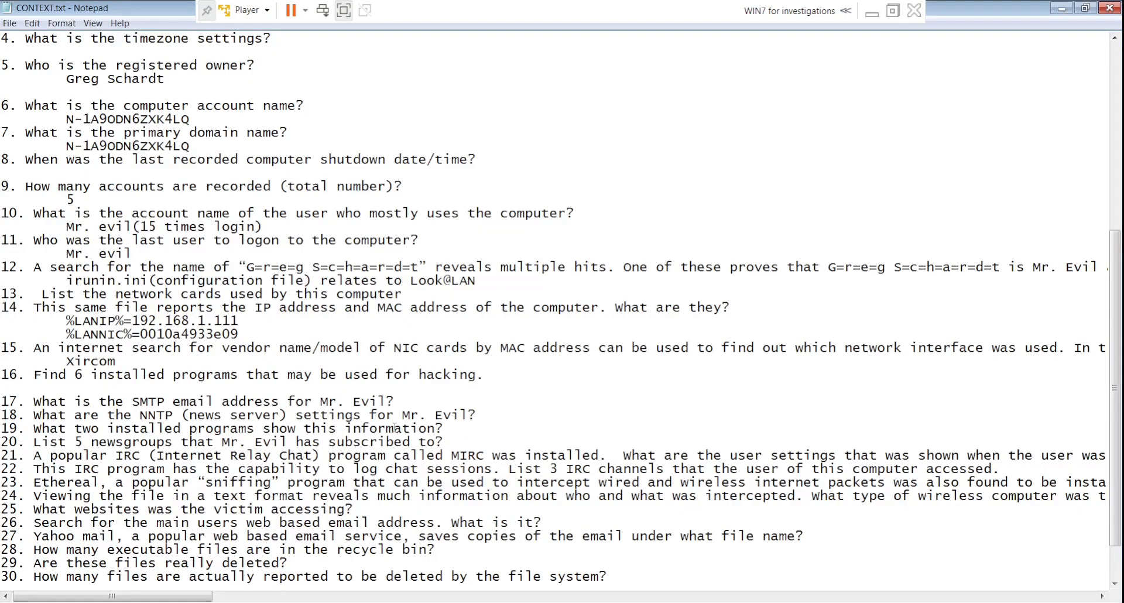
scroll(394, 428, down, 1)
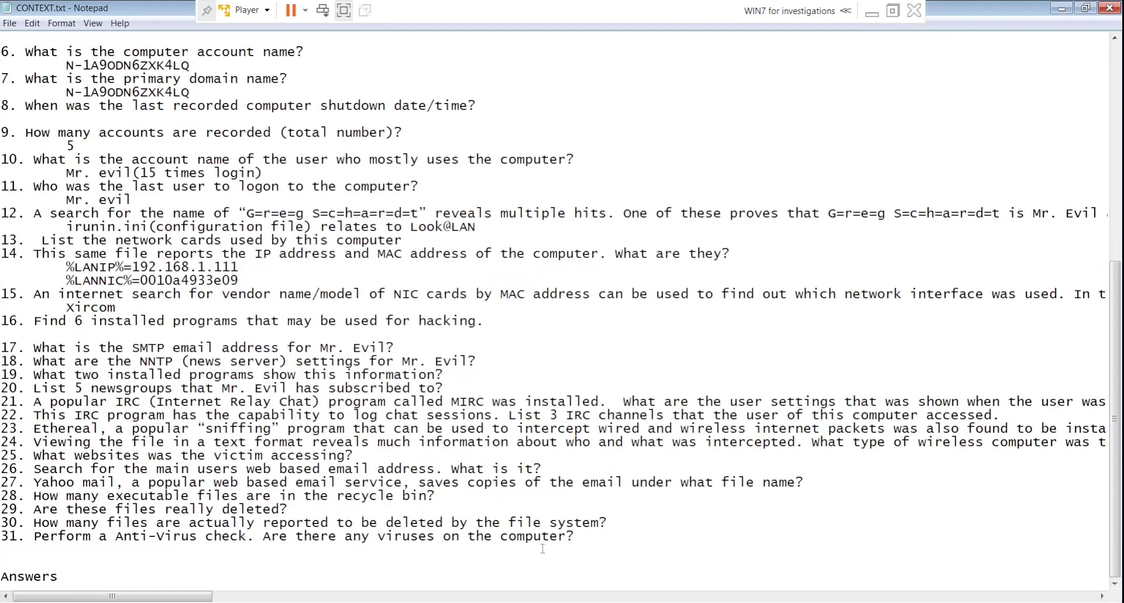
drag(603, 539, 3, 324)
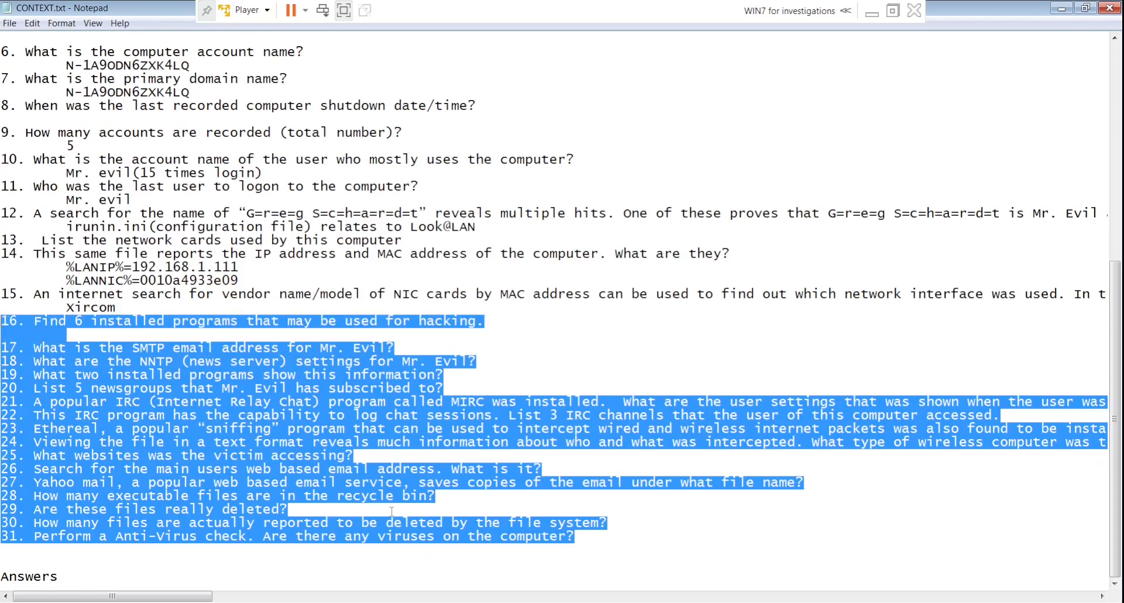
click(353, 390)
scroll(40, 201, up, 2)
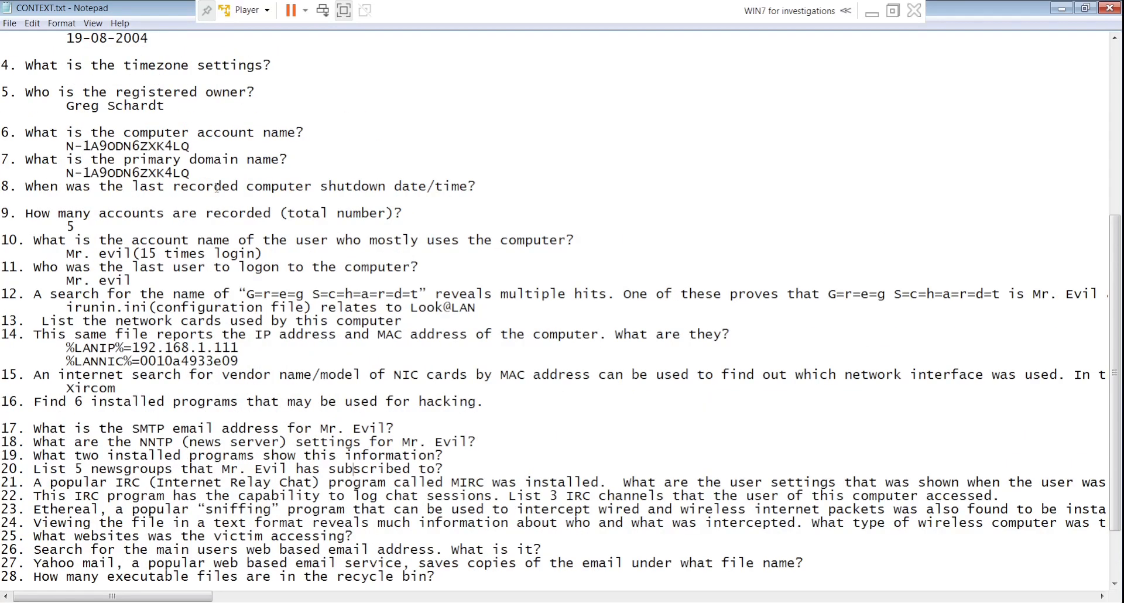
- Highlight unanswered question 8 about the last recorded shutdown and close CONTEXT.txt
drag(40, 201, 3, 187)
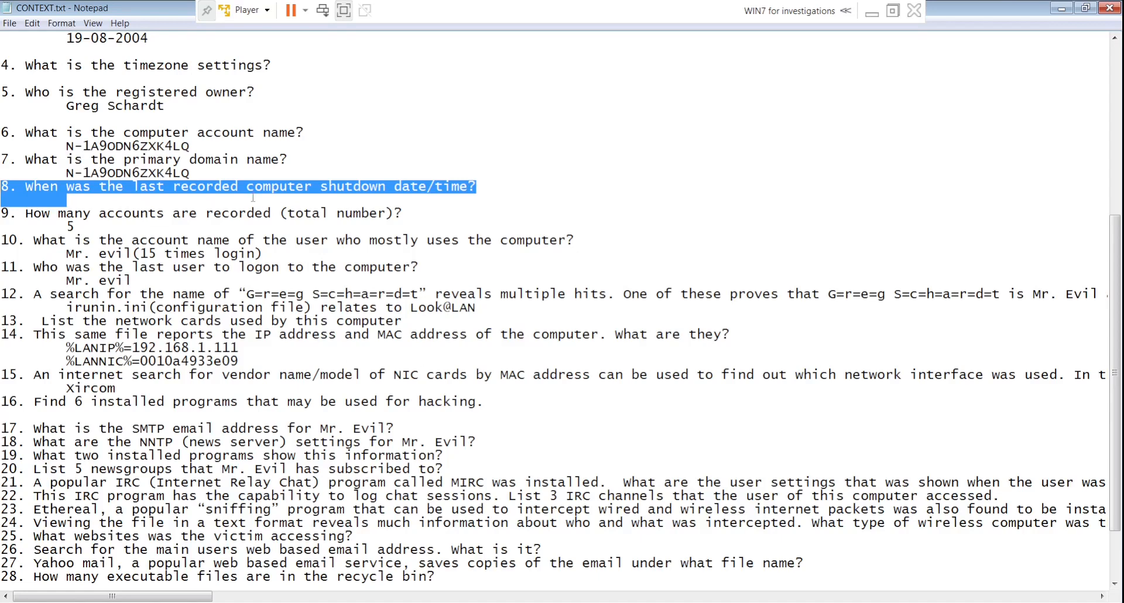
scroll(370, 357, down, 2)
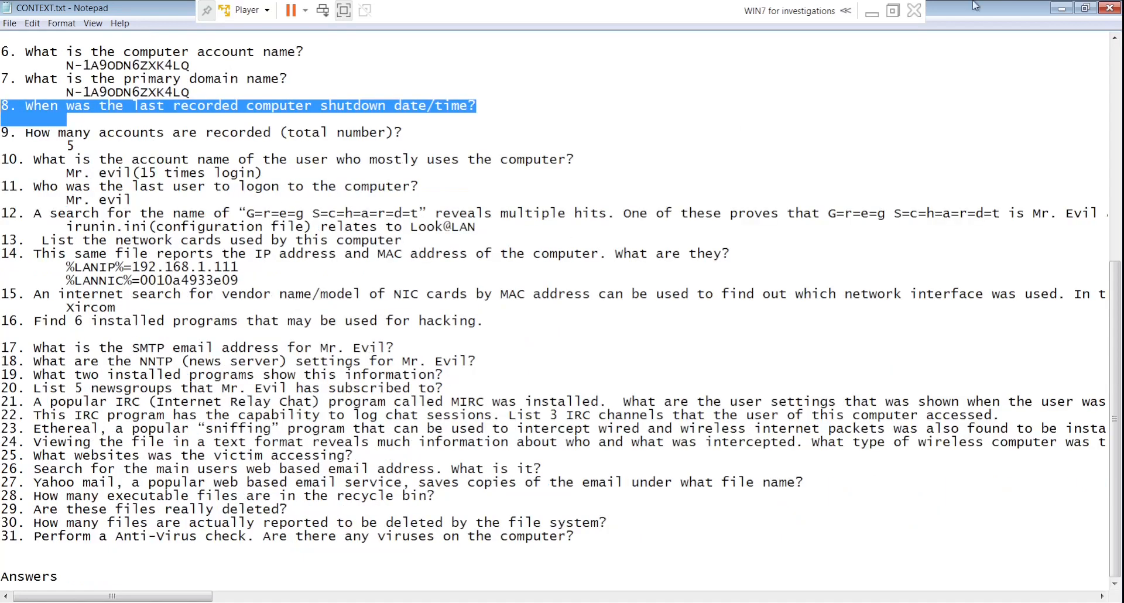
click(1109, 6)
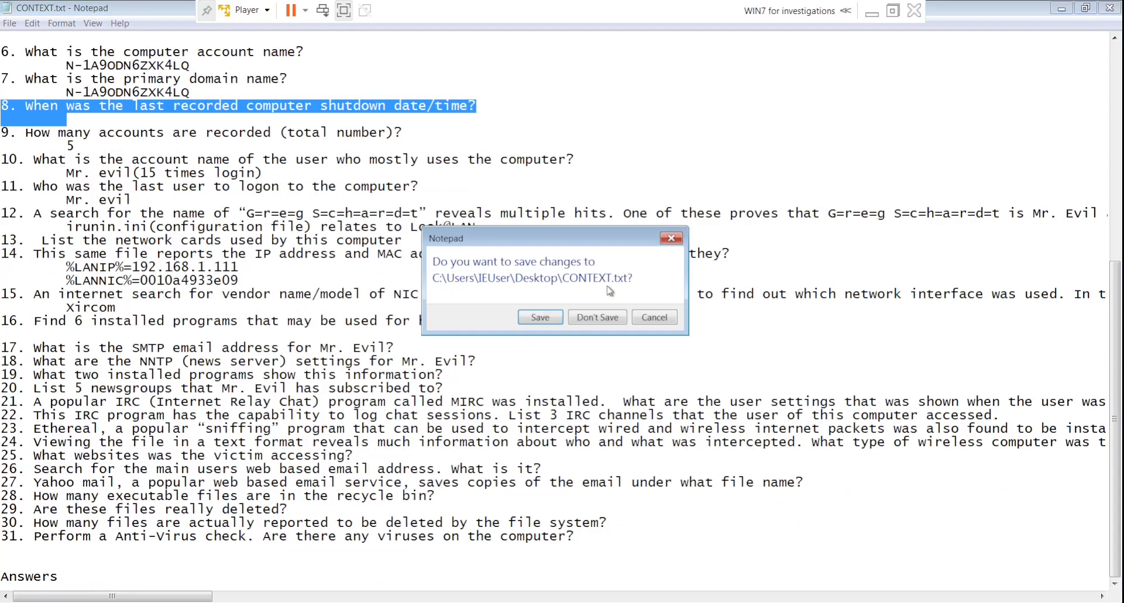